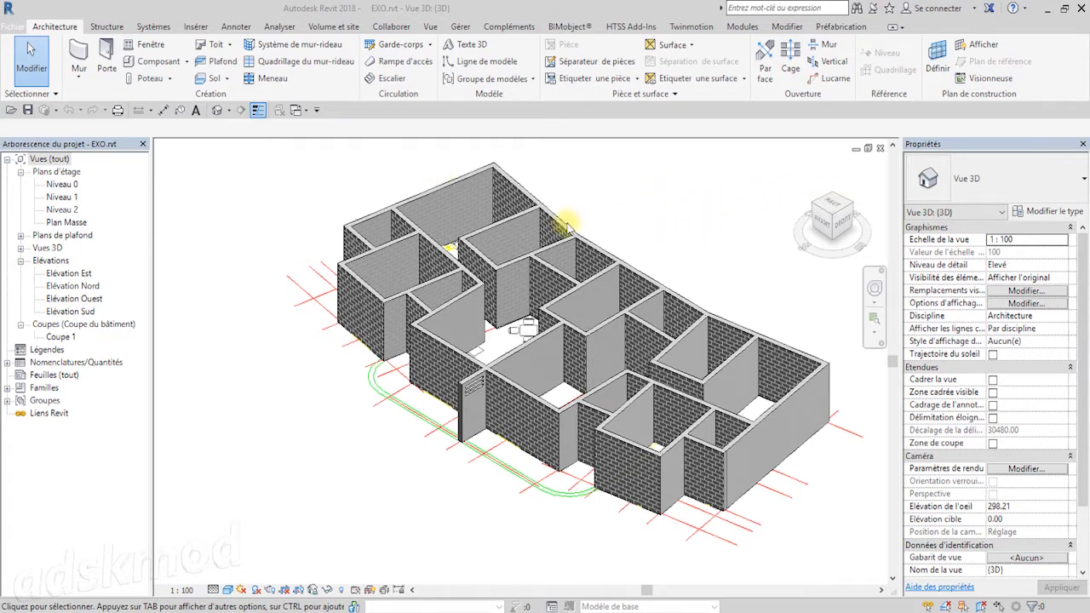
- Open the Niveau 0 floor plan and frame the building
double_click(61, 186)
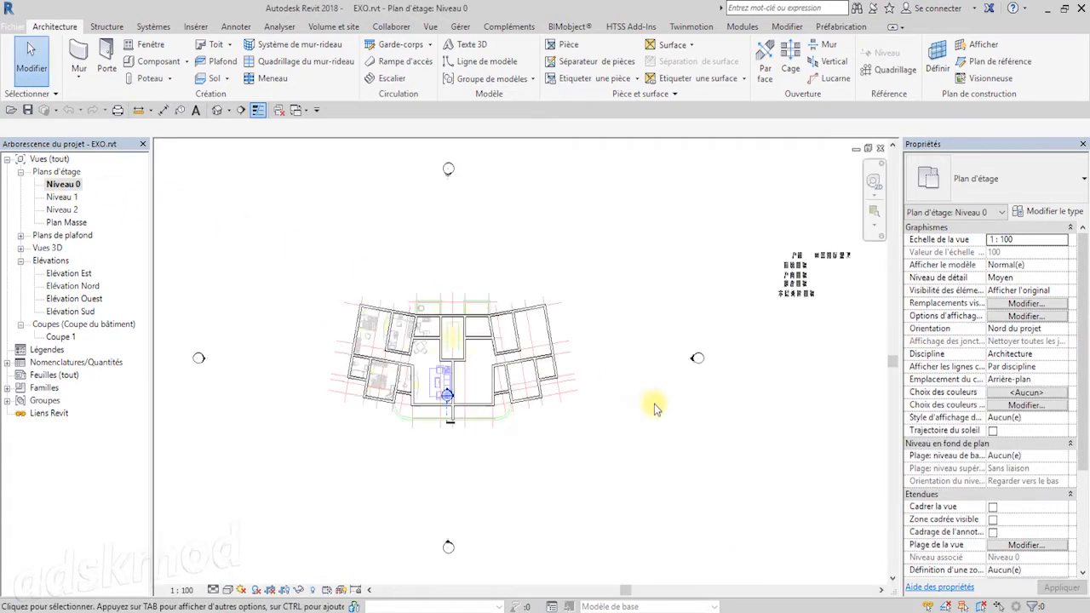
scroll(478, 410, up, 5)
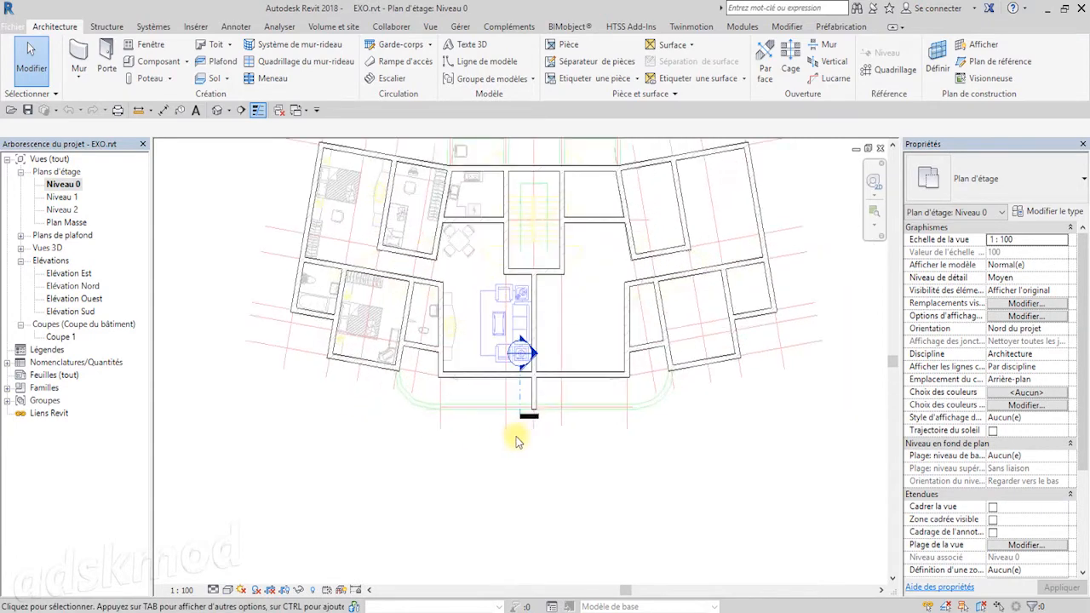
scroll(554, 511, down, 1)
scroll(409, 386, up, 2)
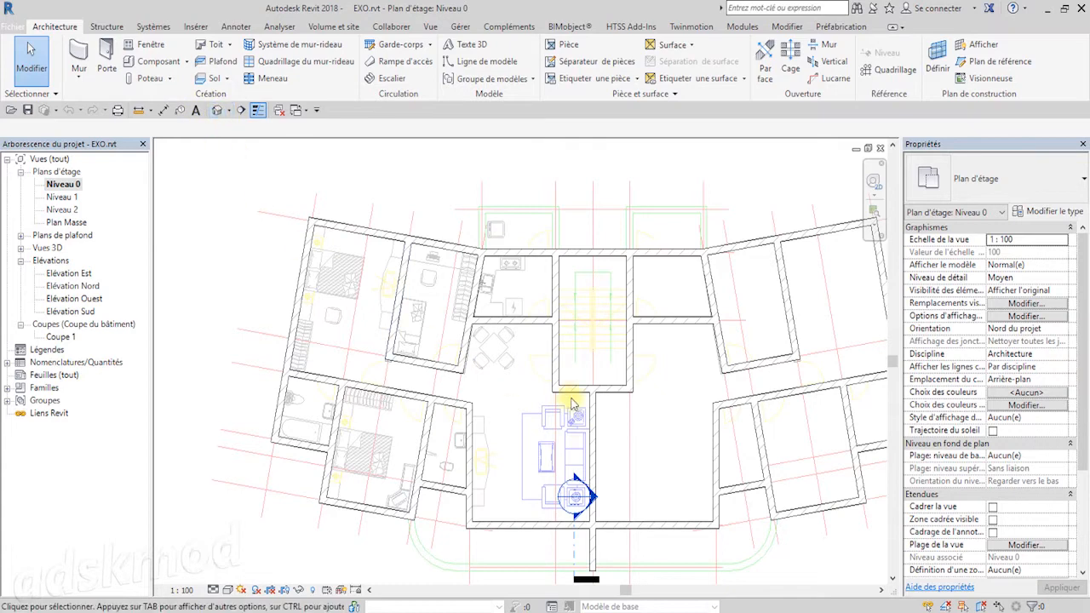
- Examine the walls around the left apartment's bedroom and bathrooms against the underlying imported drawing
middle_drag(480, 398, 549, 431)
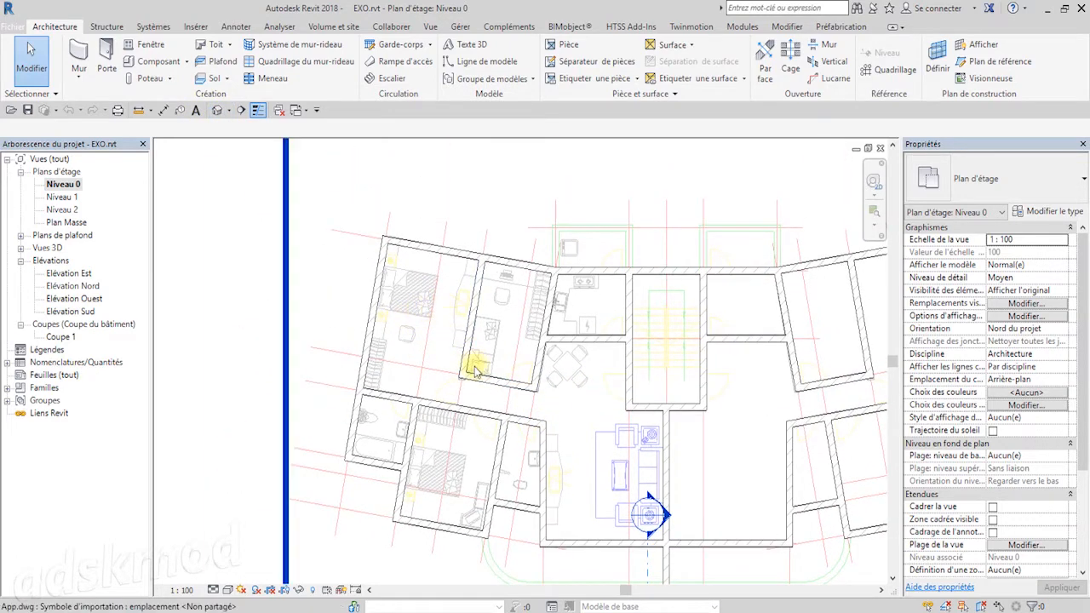
scroll(469, 447, up, 2)
middle_drag(538, 465, 509, 359)
scroll(489, 421, up, 2)
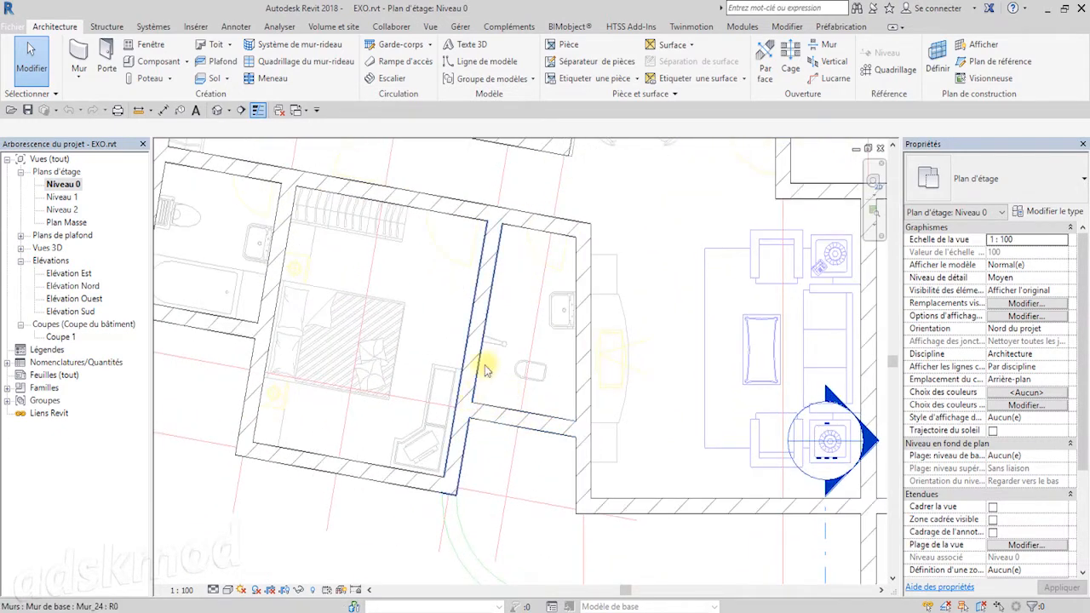
middle_drag(486, 365, 565, 454)
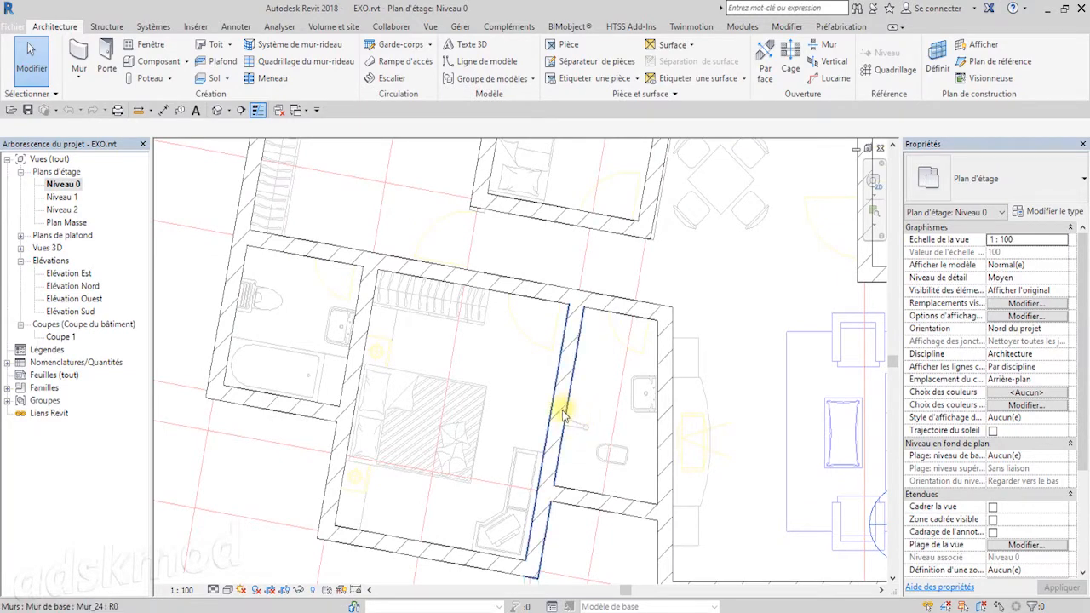
scroll(562, 416, down, 2)
scroll(527, 430, down, 2)
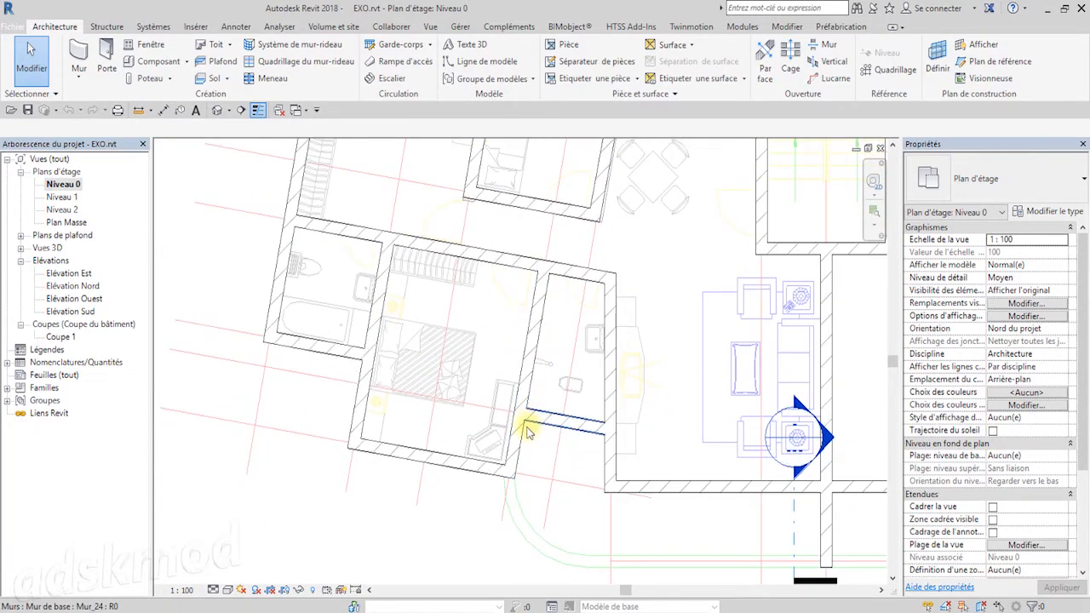
scroll(526, 400, up, 2)
scroll(528, 394, up, 1)
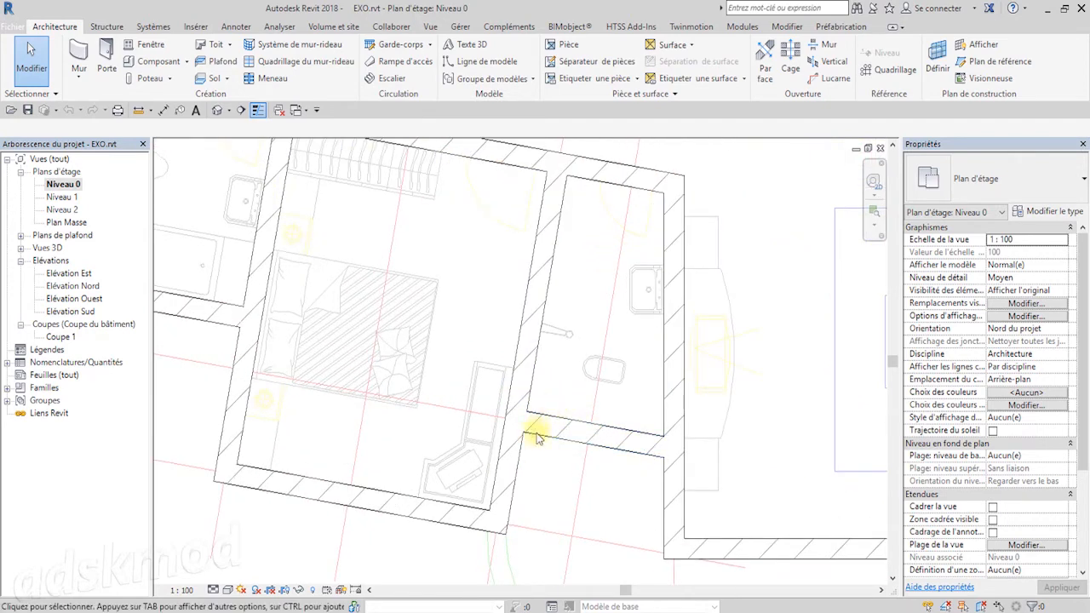
scroll(555, 436, down, 2)
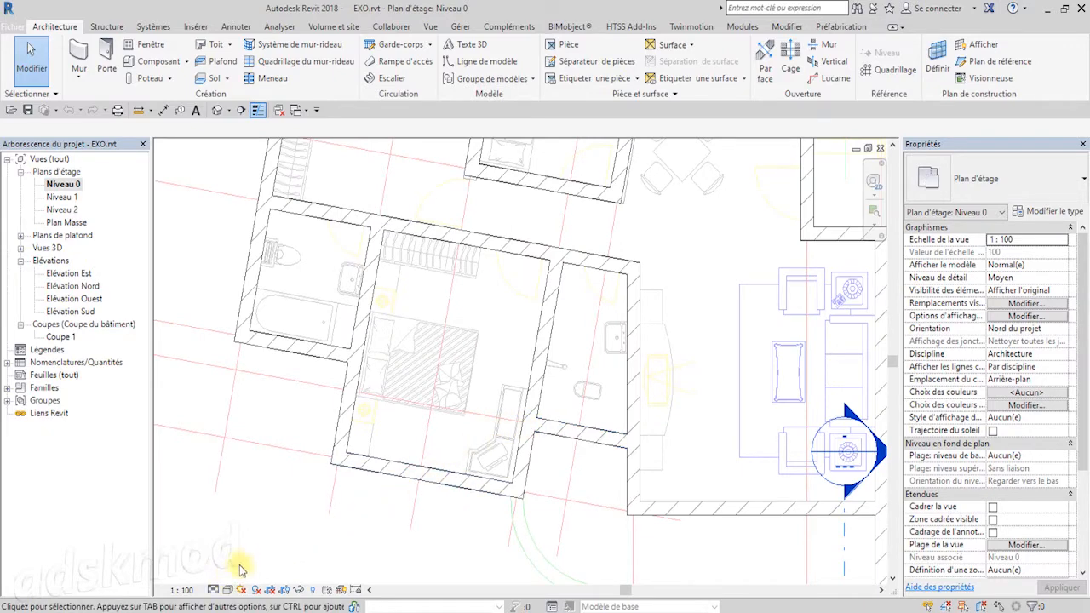
- Try the Elevé detail level on the plan, and set it back to Moyen
click(213, 589)
click(234, 574)
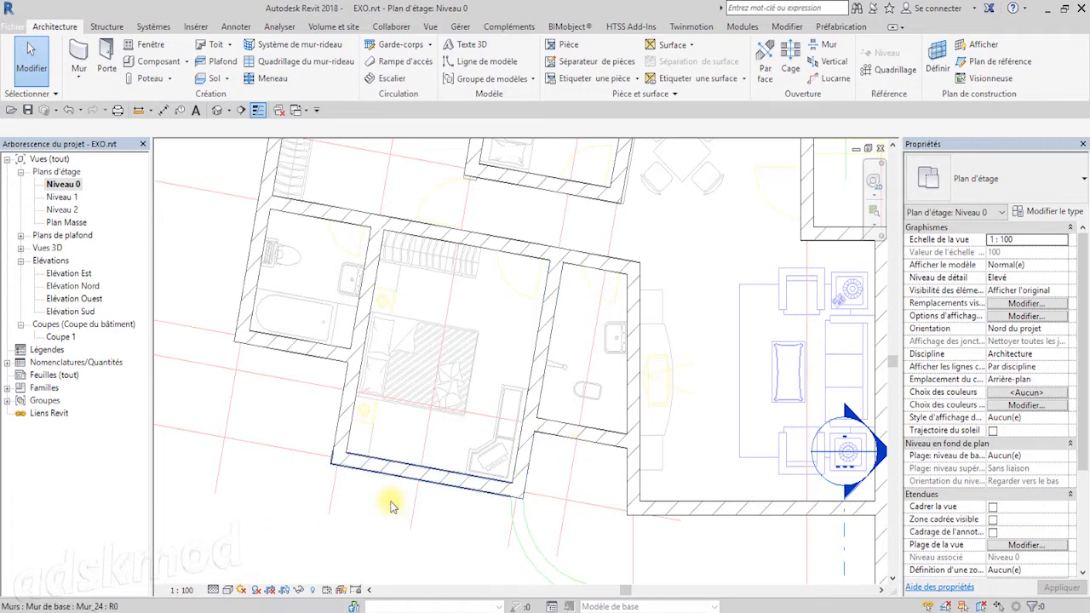
click(207, 590)
click(213, 589)
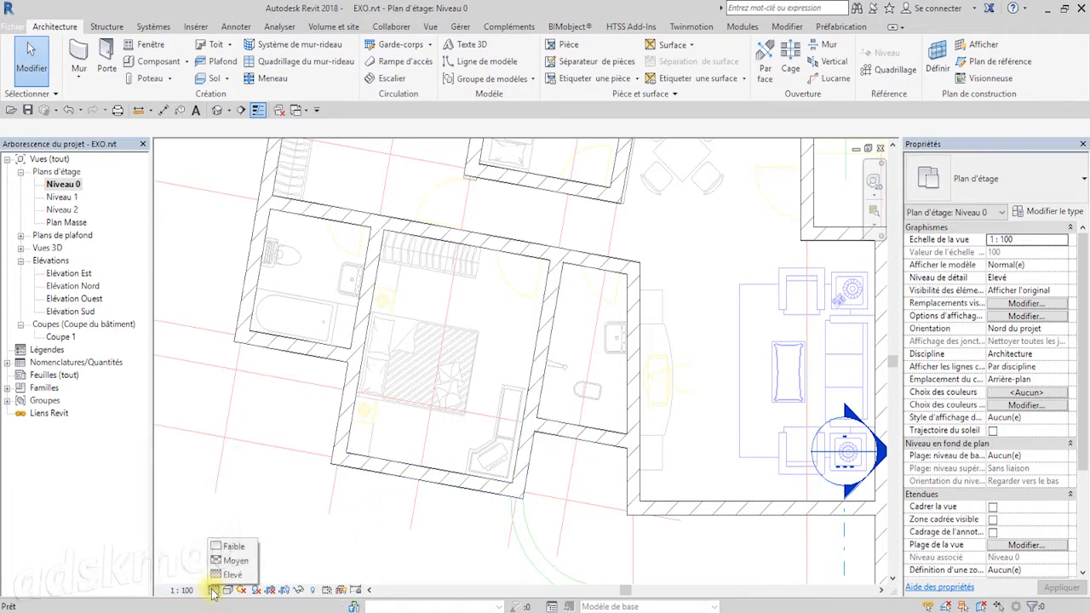
click(229, 564)
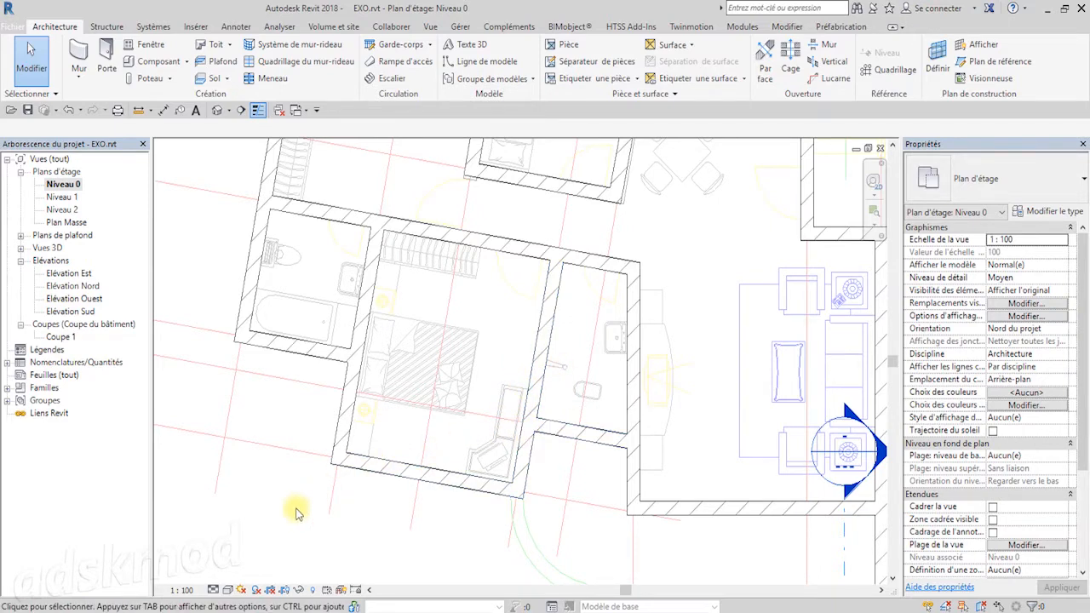
- Try the Image filaire visual style on the plan walls, and return the view to Ligne cachée
click(228, 590)
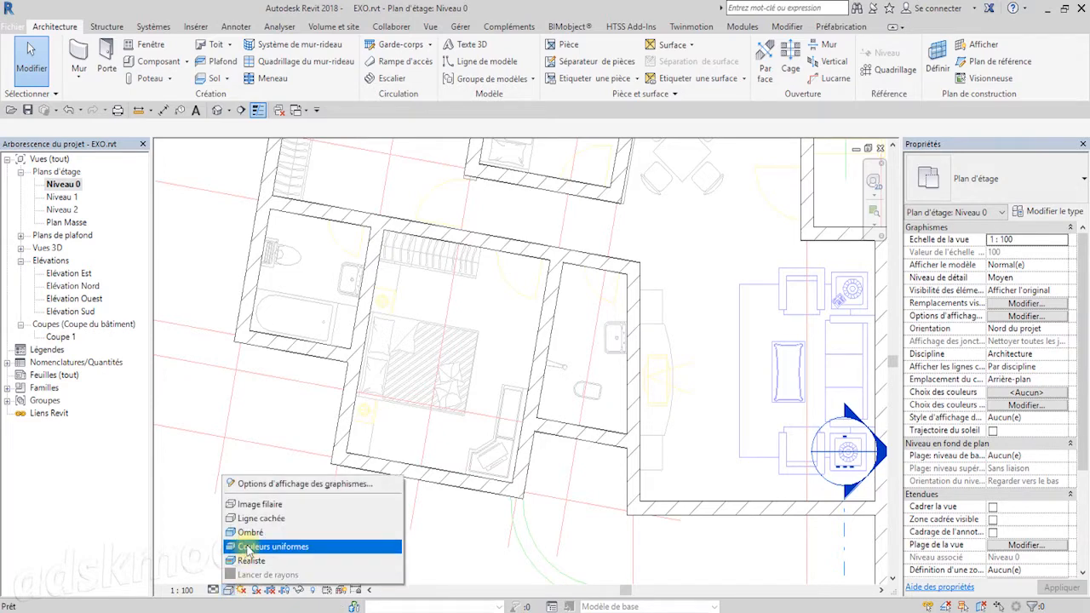
click(265, 506)
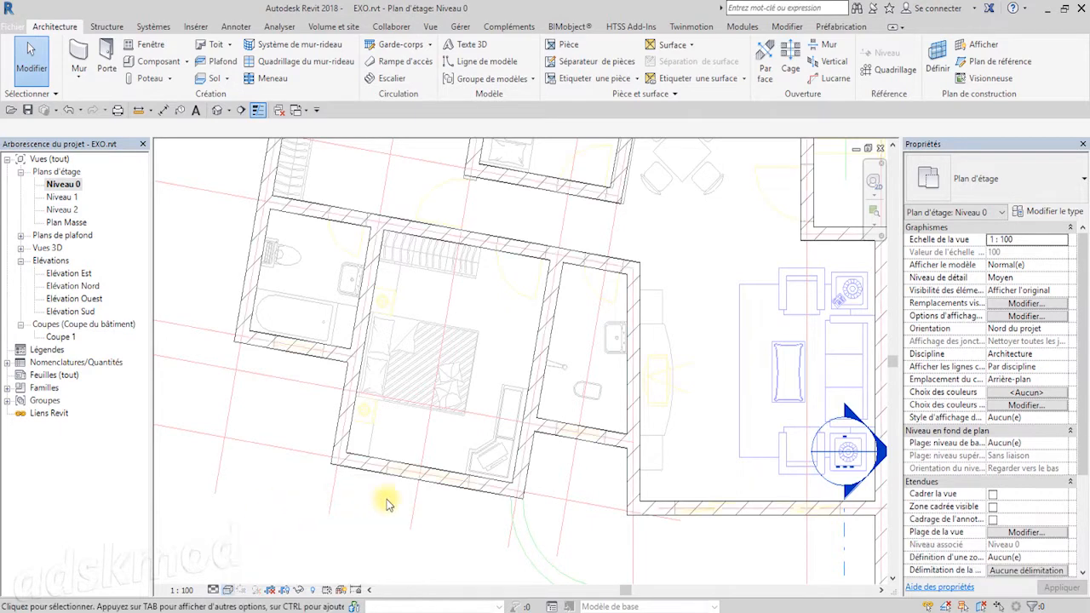
scroll(568, 454, up, 4)
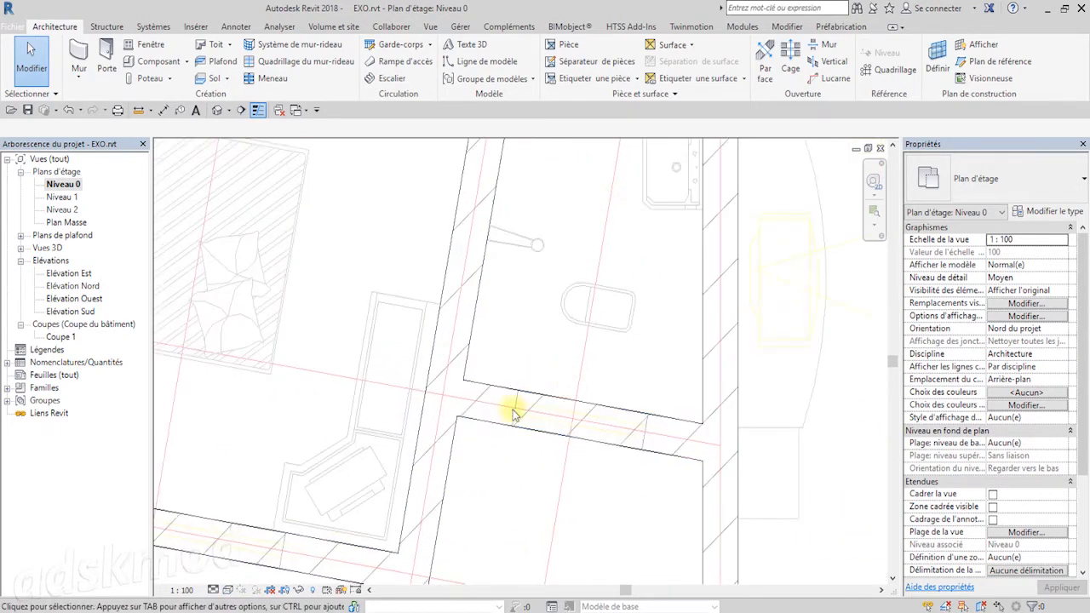
click(228, 589)
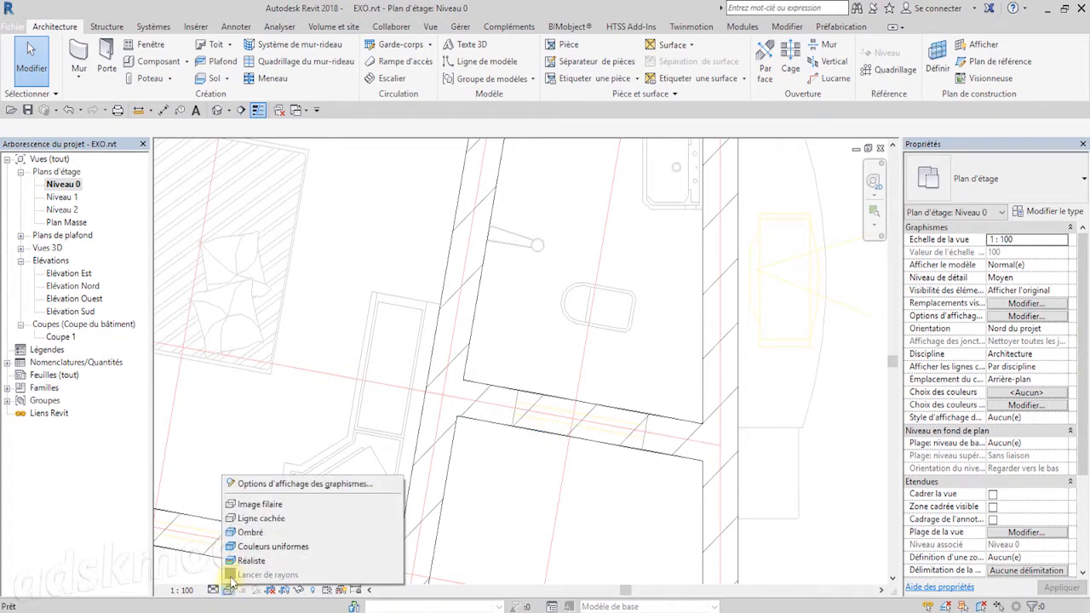
click(264, 520)
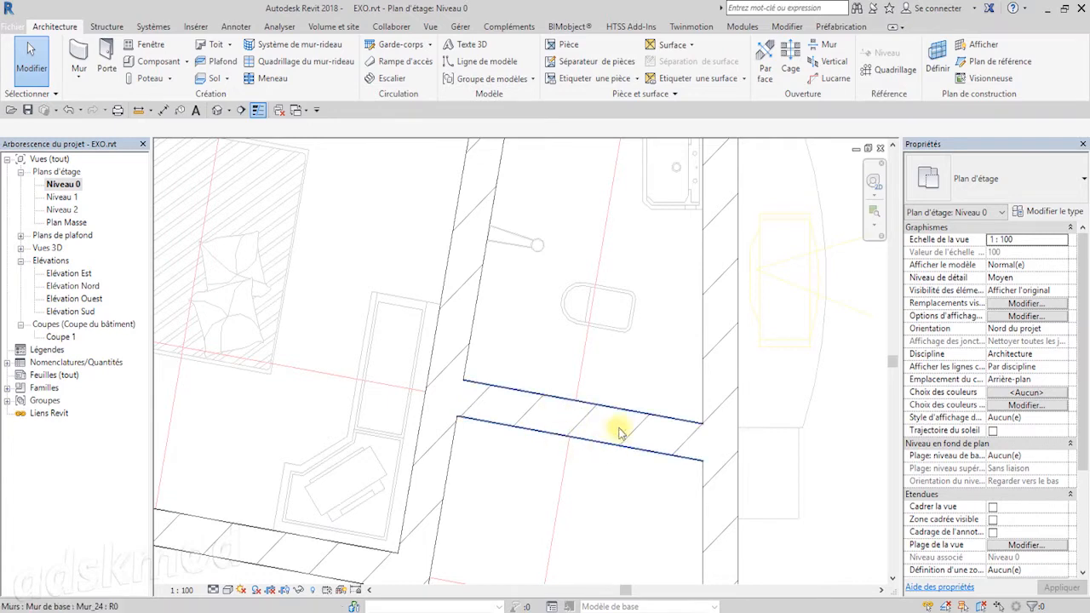
- Set the floor plan's visual style to Image filaire
middle_drag(468, 452, 643, 424)
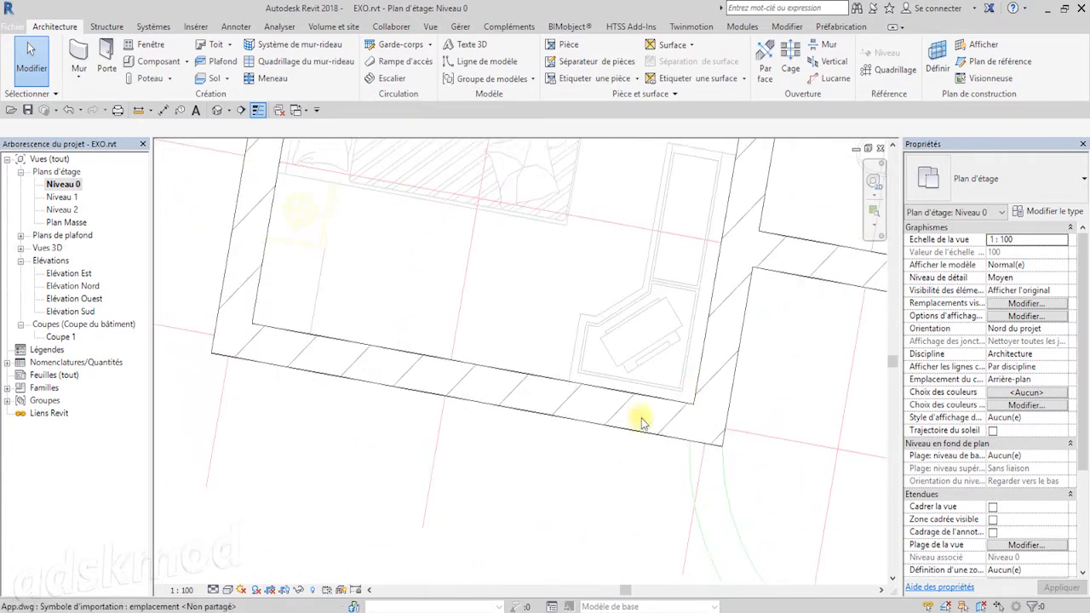
scroll(398, 396, down, 1)
middle_drag(781, 458, 314, 498)
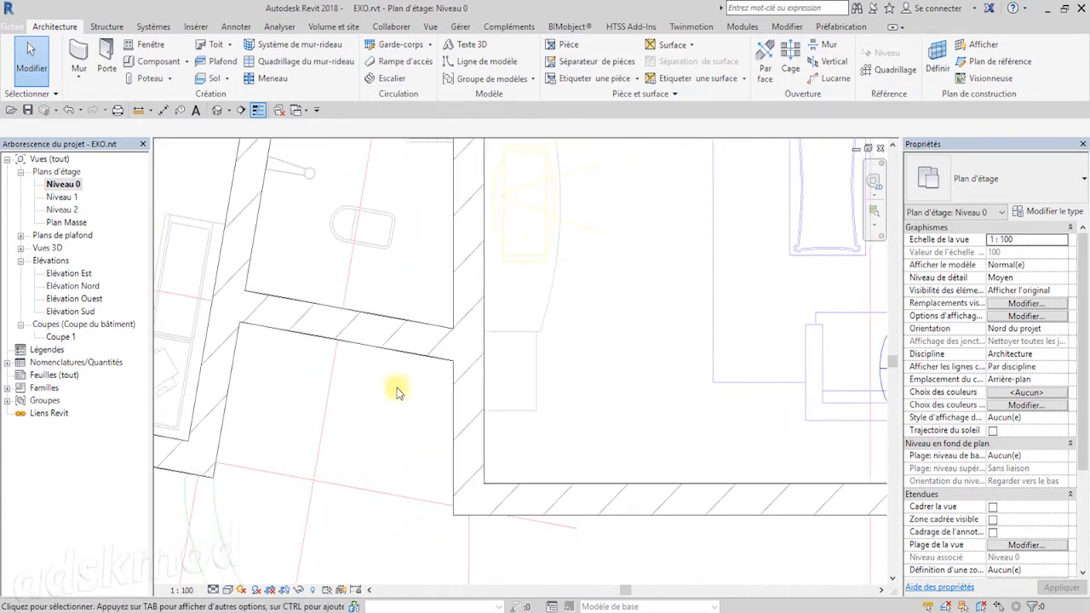
scroll(323, 326, up, 2)
middle_drag(394, 366, 661, 419)
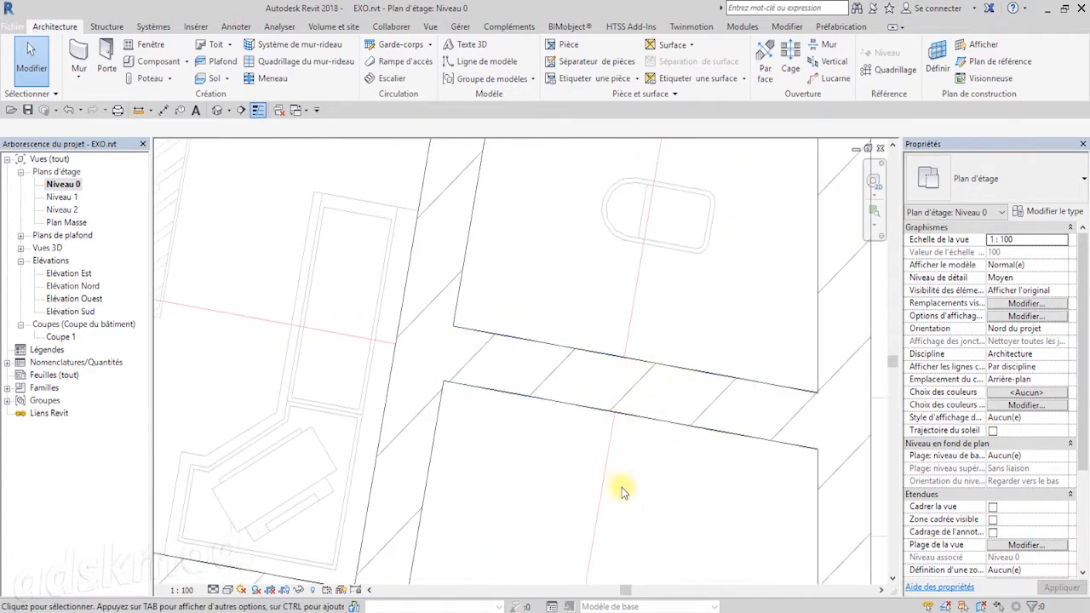
click(227, 590)
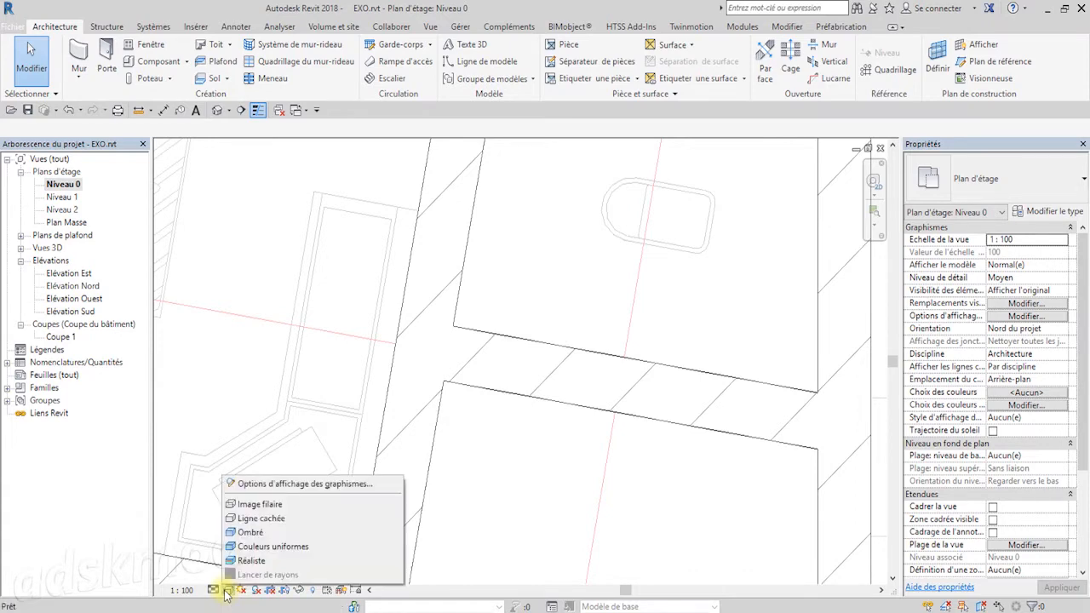
click(266, 508)
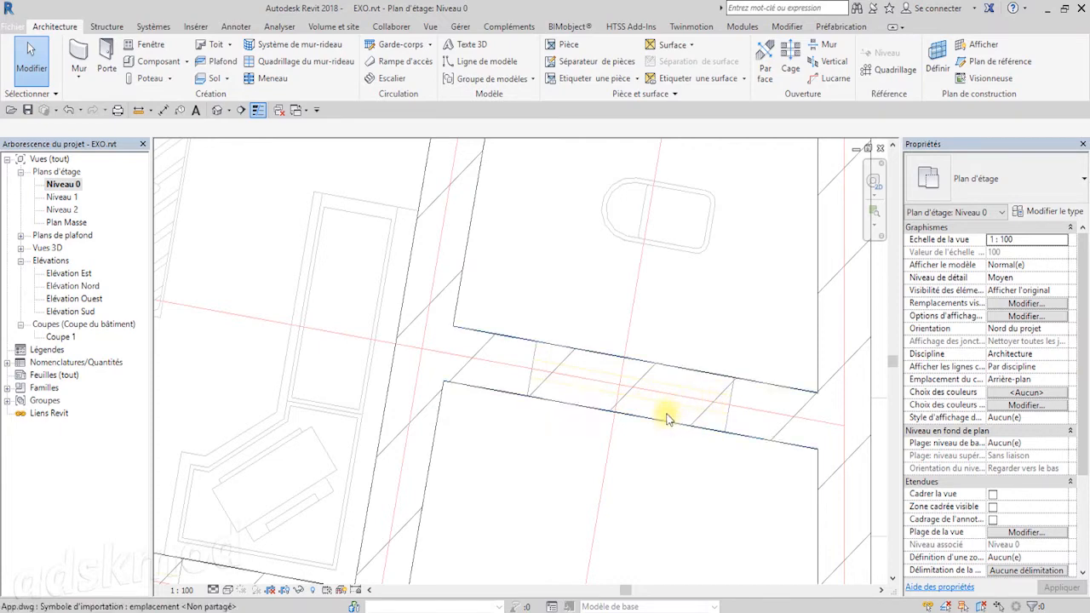
- Measure the width of the entrance door opening in the stairwell wall beside the dining area
scroll(639, 502, down, 5)
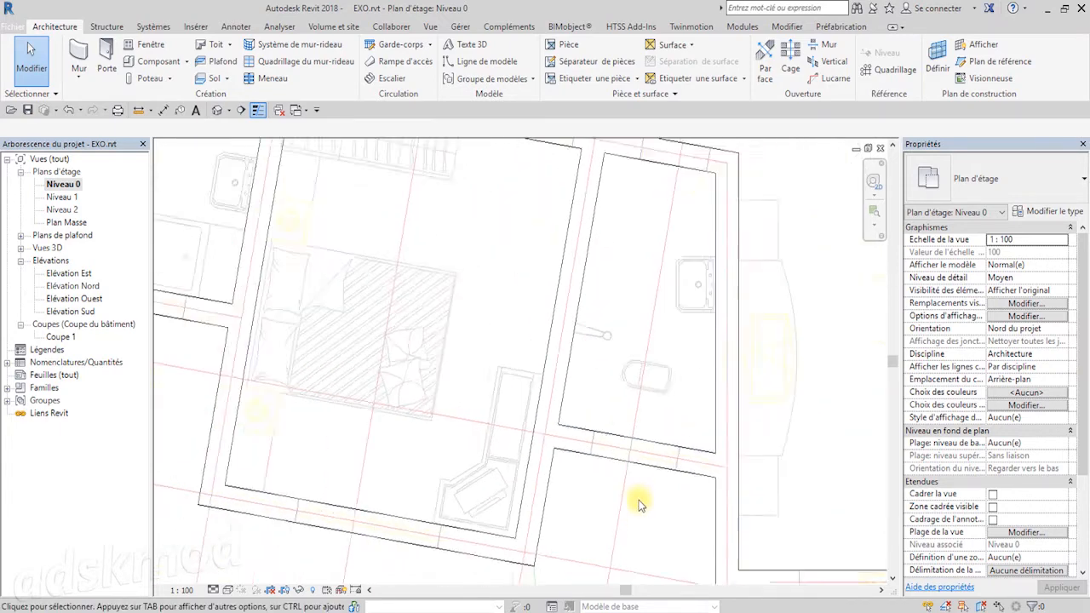
scroll(639, 504, down, 6)
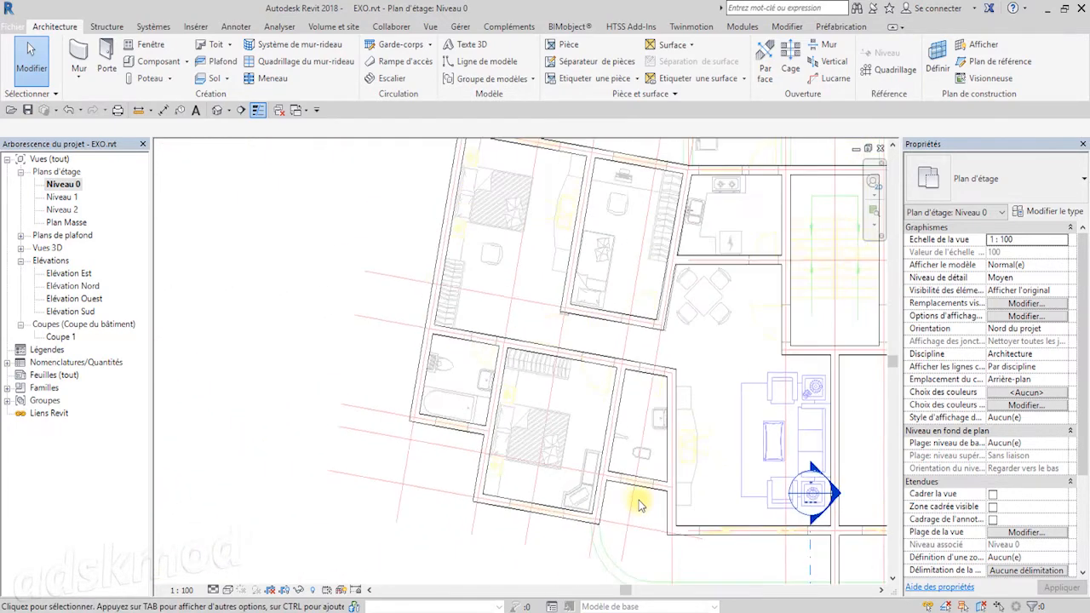
middle_drag(639, 504, 601, 425)
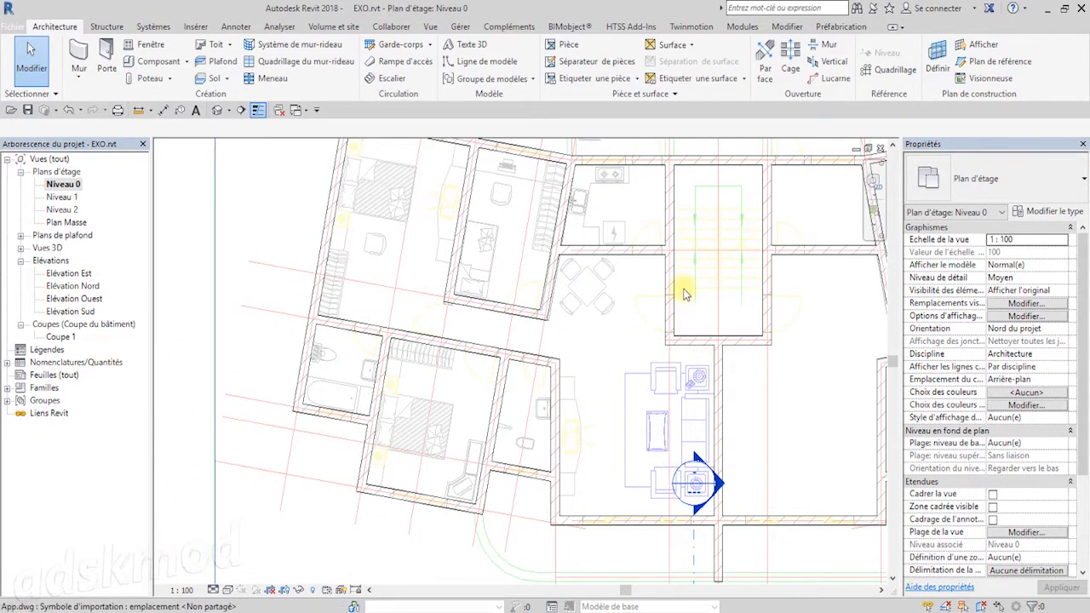
scroll(681, 285, up, 2)
scroll(666, 345, up, 2)
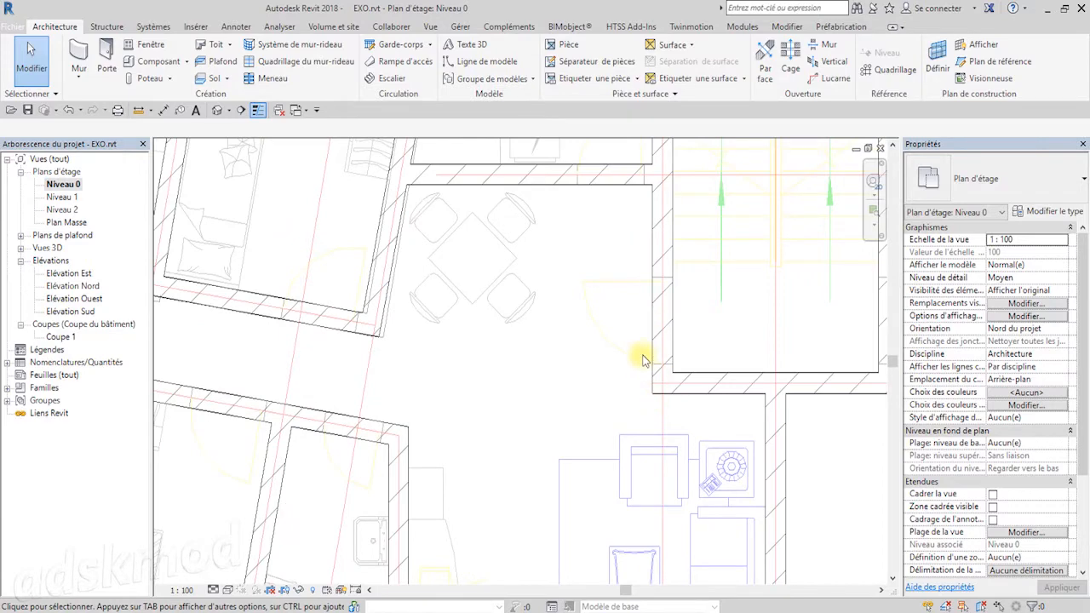
scroll(626, 392, up, 3)
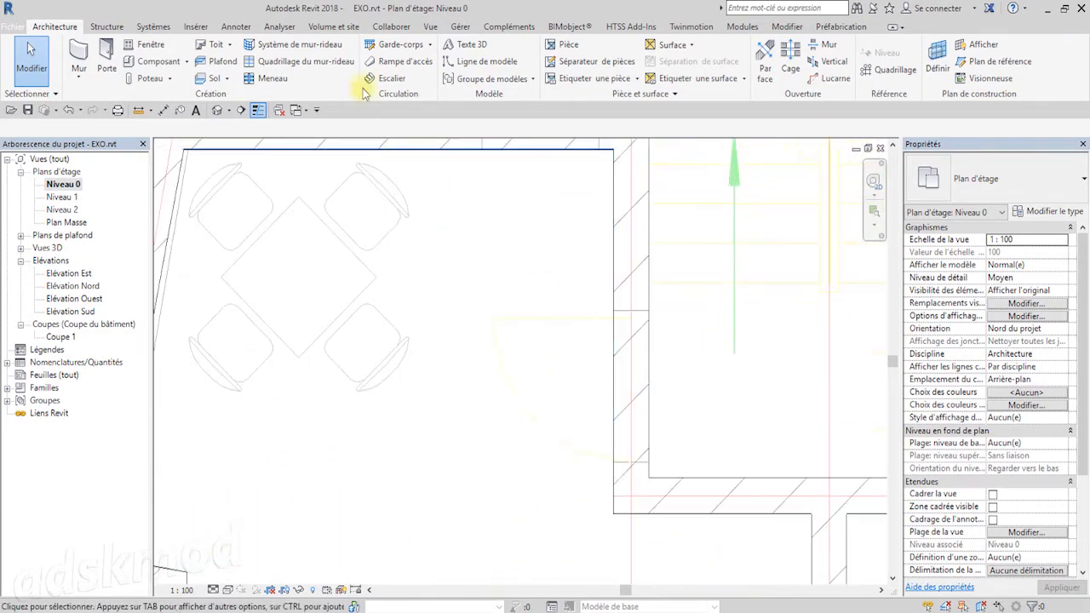
click(141, 111)
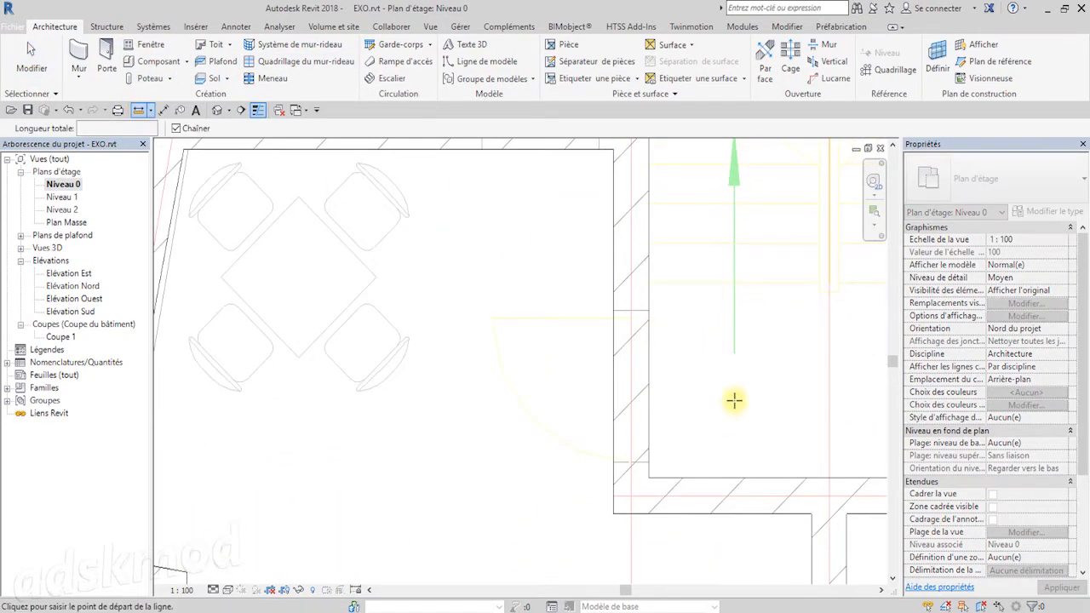
click(650, 462)
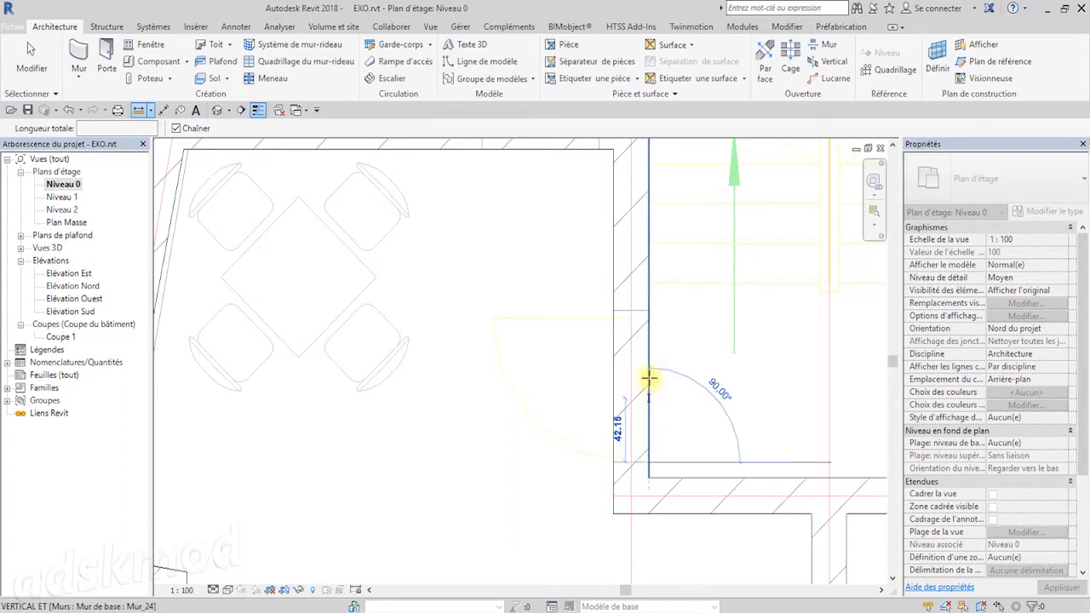
click(647, 317)
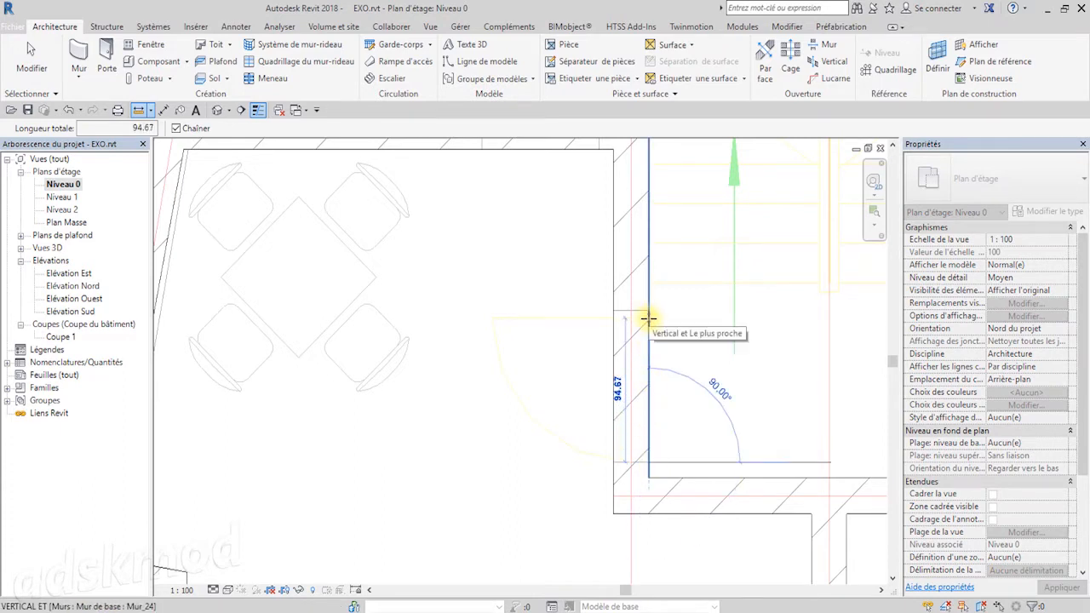
scroll(648, 317, up, 2)
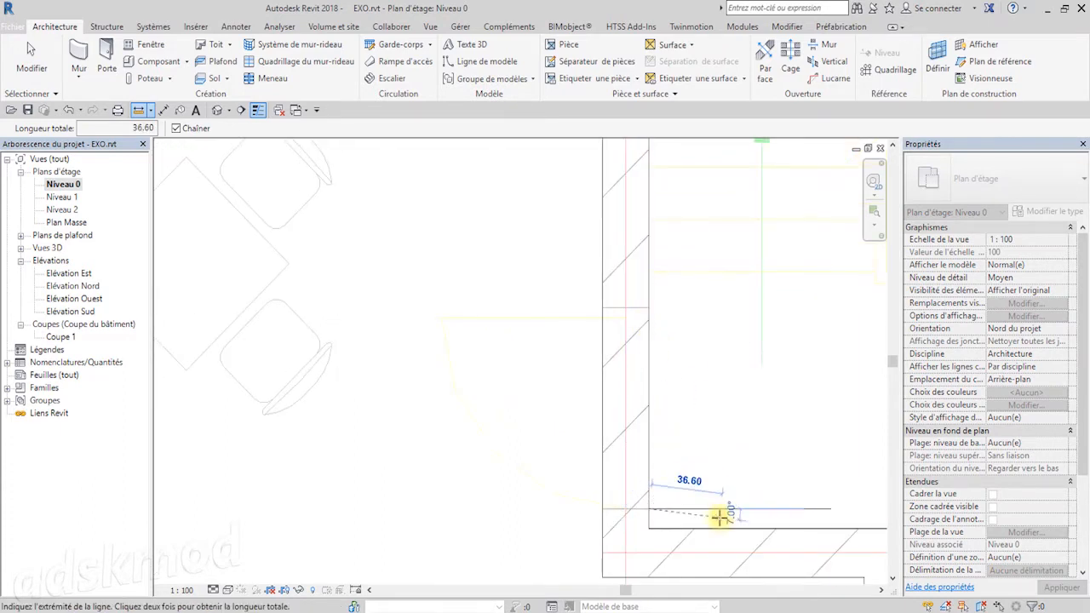
click(648, 307)
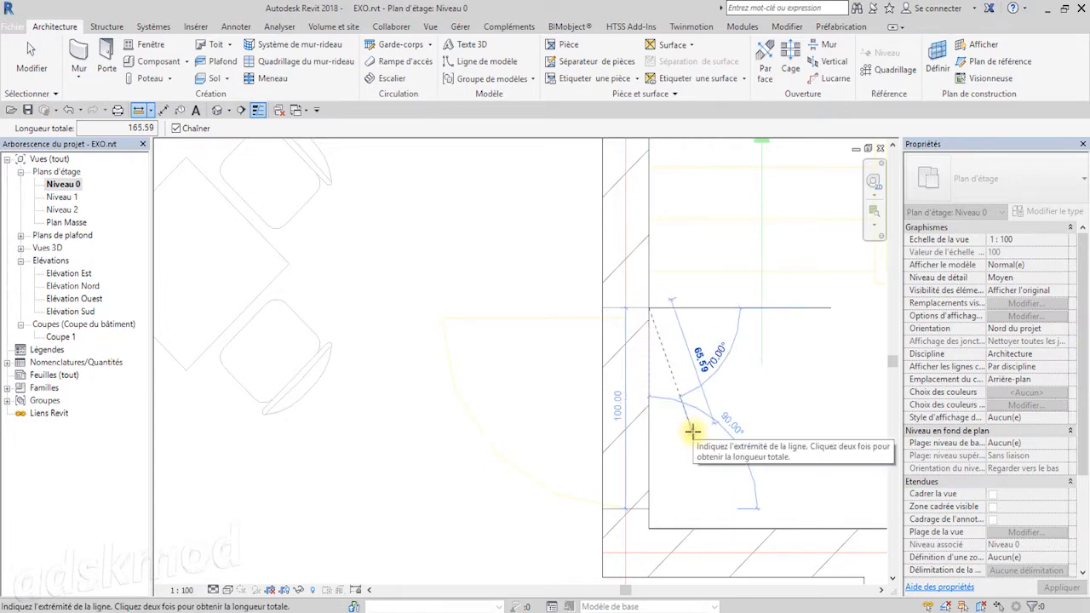
key(Escape)
key(Escape)
scroll(633, 444, down, 2)
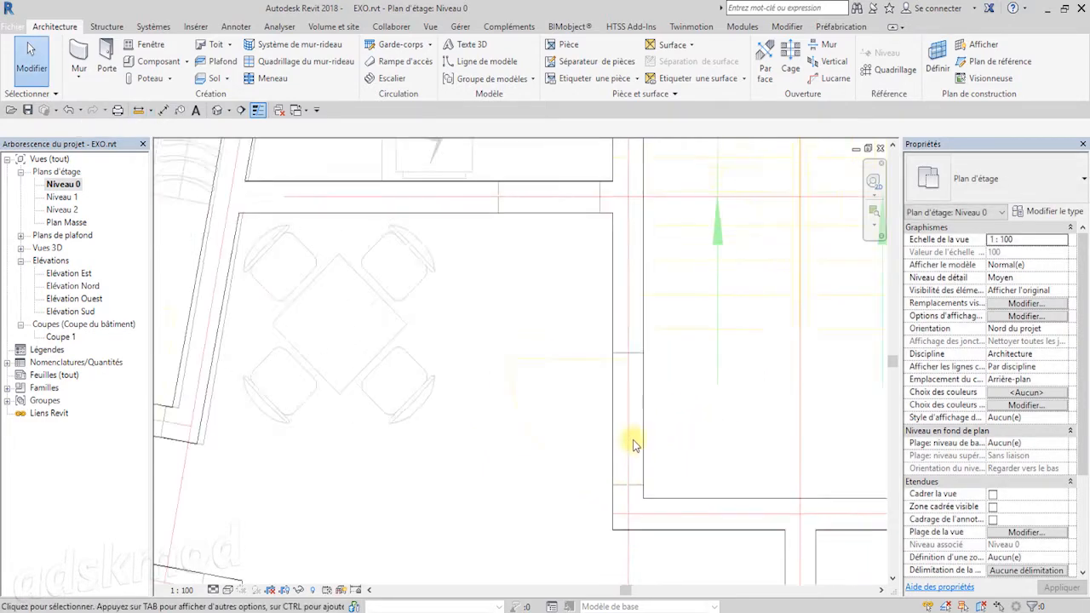
scroll(632, 444, down, 3)
middle_drag(587, 418, 739, 429)
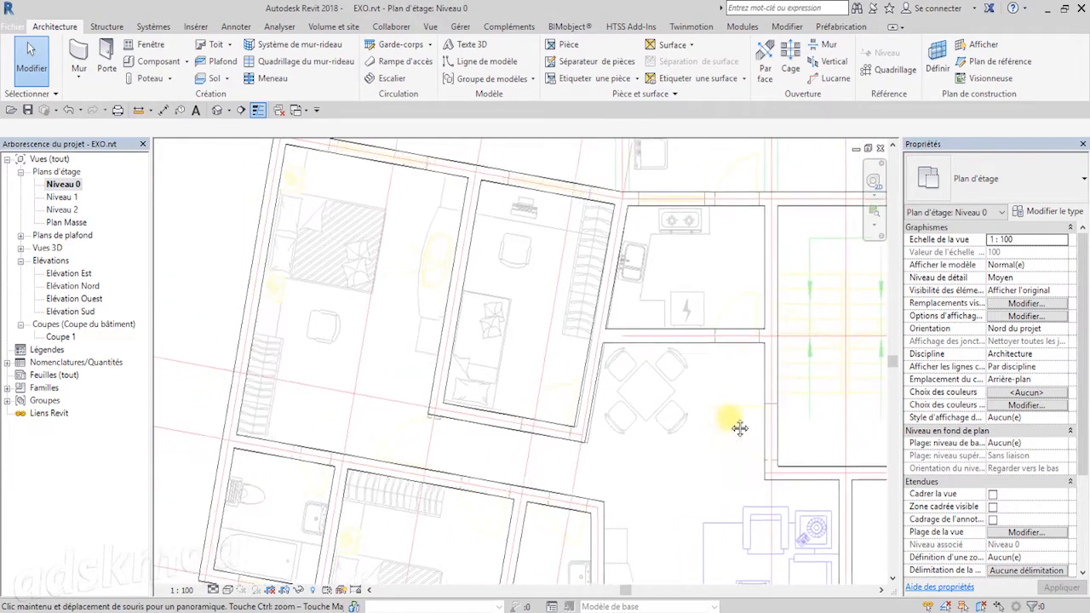
middle_drag(676, 445, 621, 328)
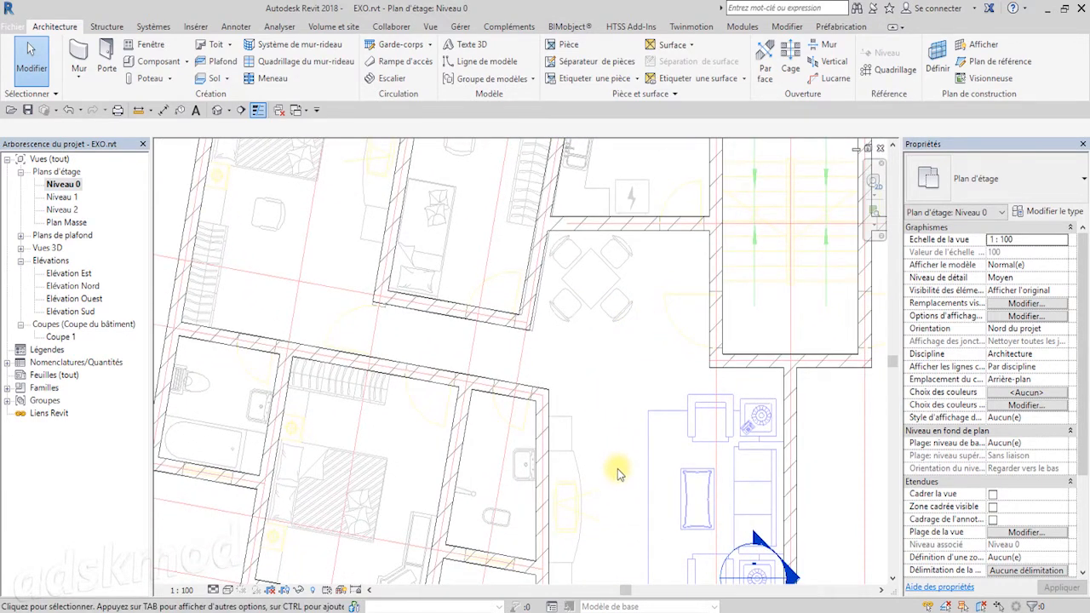
- Extend the wall between the two upper bedrooms of the furnished apartment across the corridor to the facing corridor wall
middle_drag(619, 474, 625, 363)
scroll(618, 357, down, 1)
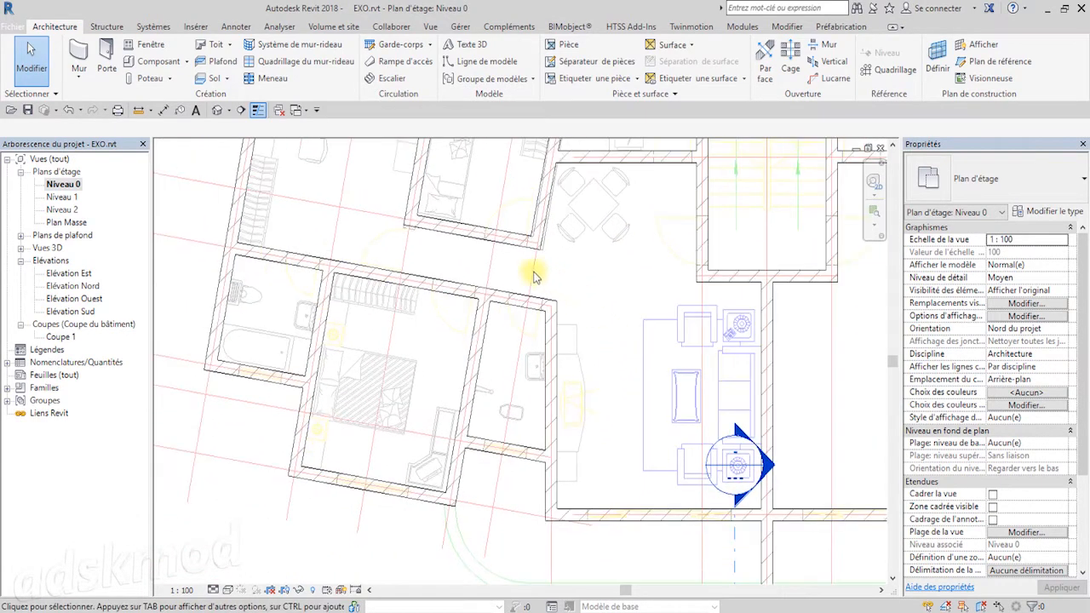
middle_drag(530, 279, 651, 374)
scroll(526, 342, up, 1)
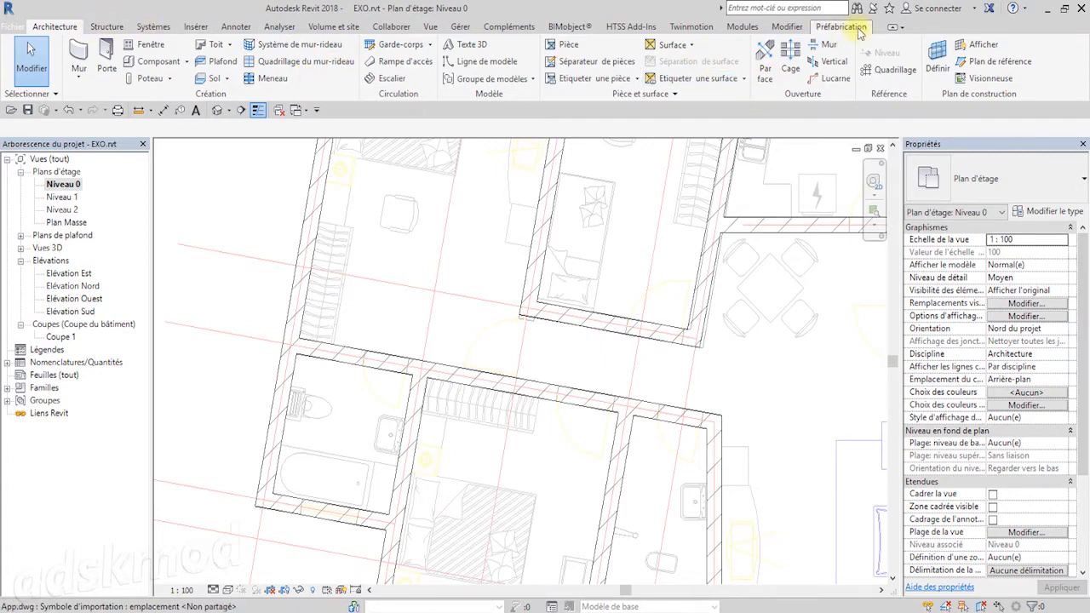
click(787, 27)
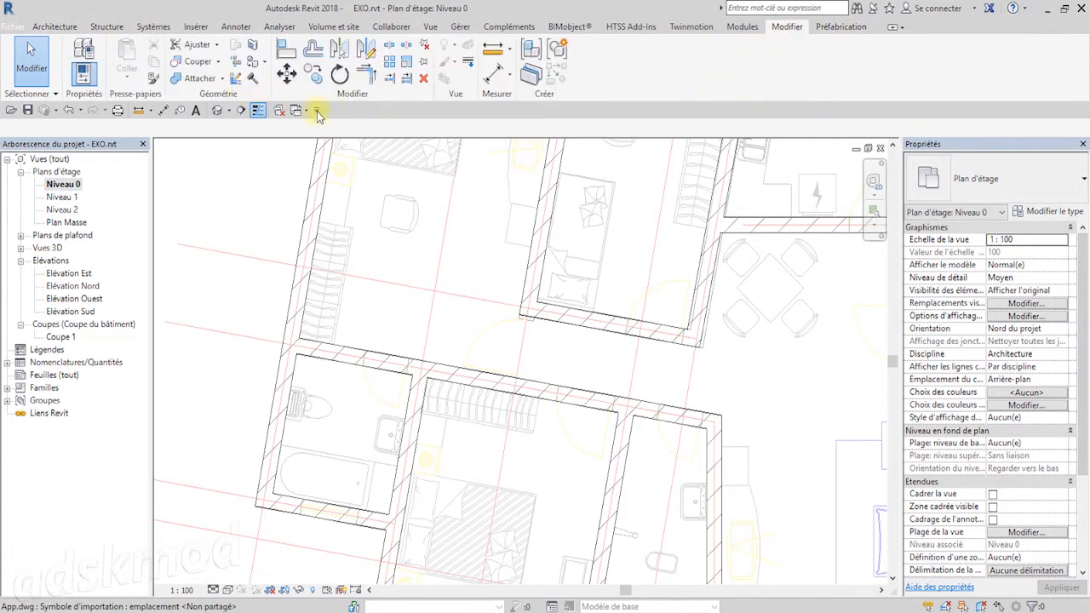
click(389, 77)
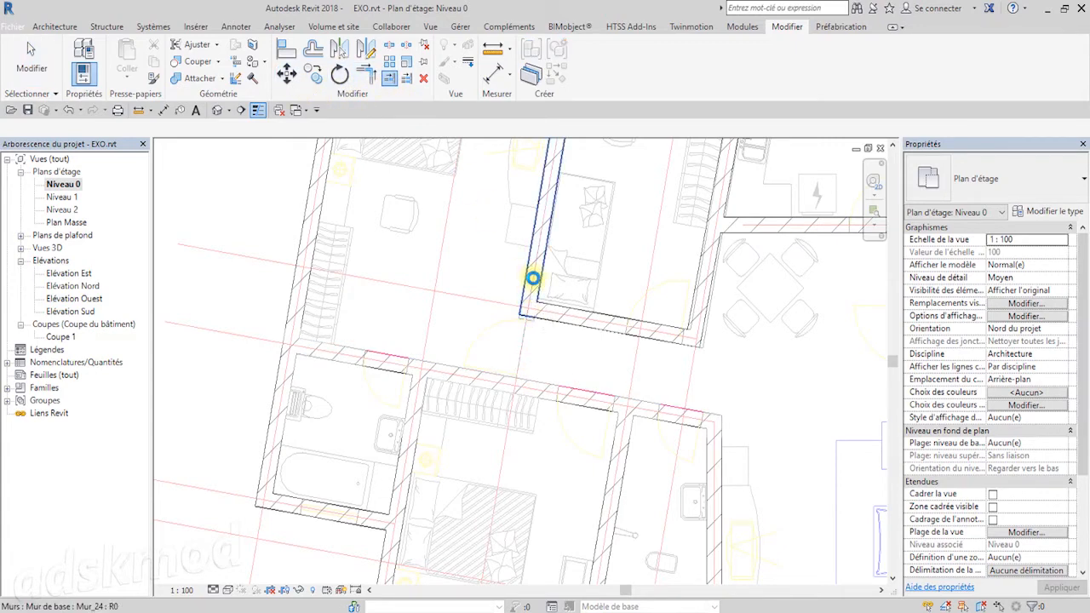
- Extend the matching bedroom partition in the mirrored, unfurnished apartment across the corridor to the facing wall
scroll(556, 371, down, 2)
middle_drag(852, 433, 438, 413)
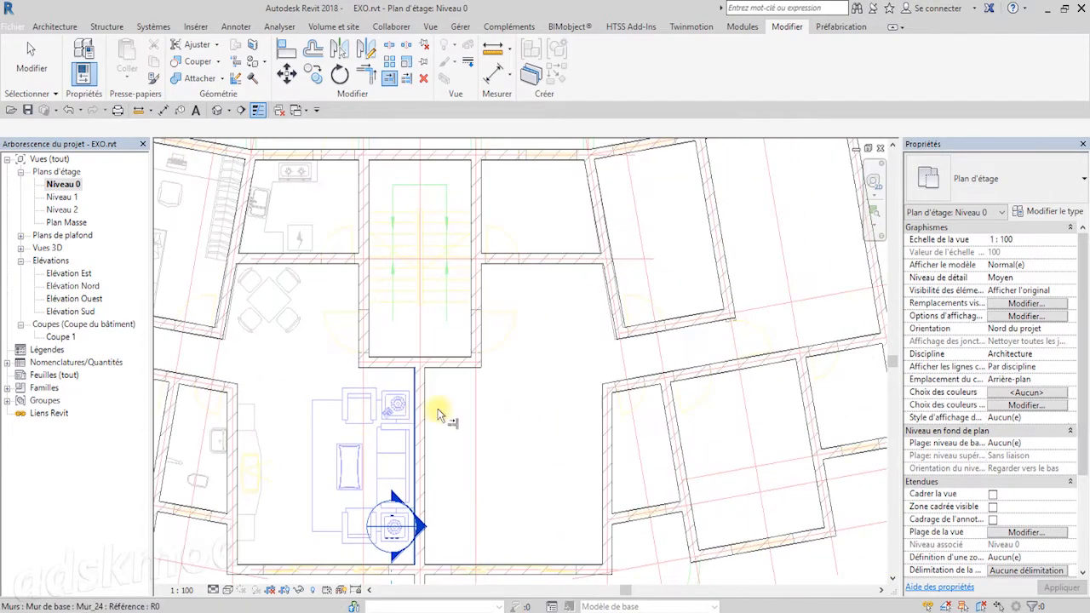
scroll(691, 383, up, 1)
middle_drag(756, 382, 568, 428)
scroll(569, 426, up, 2)
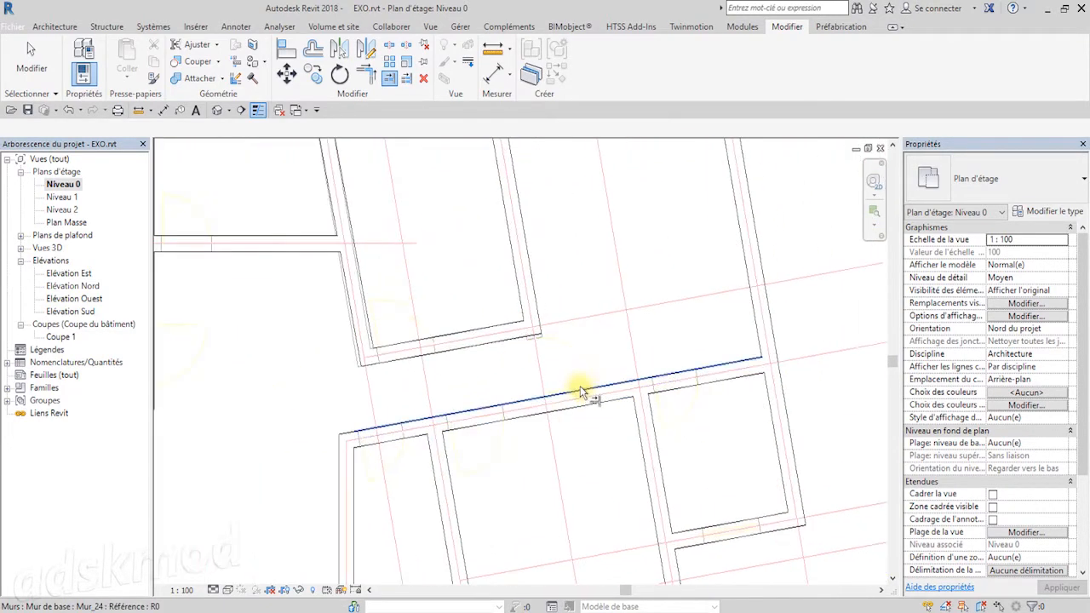
click(532, 306)
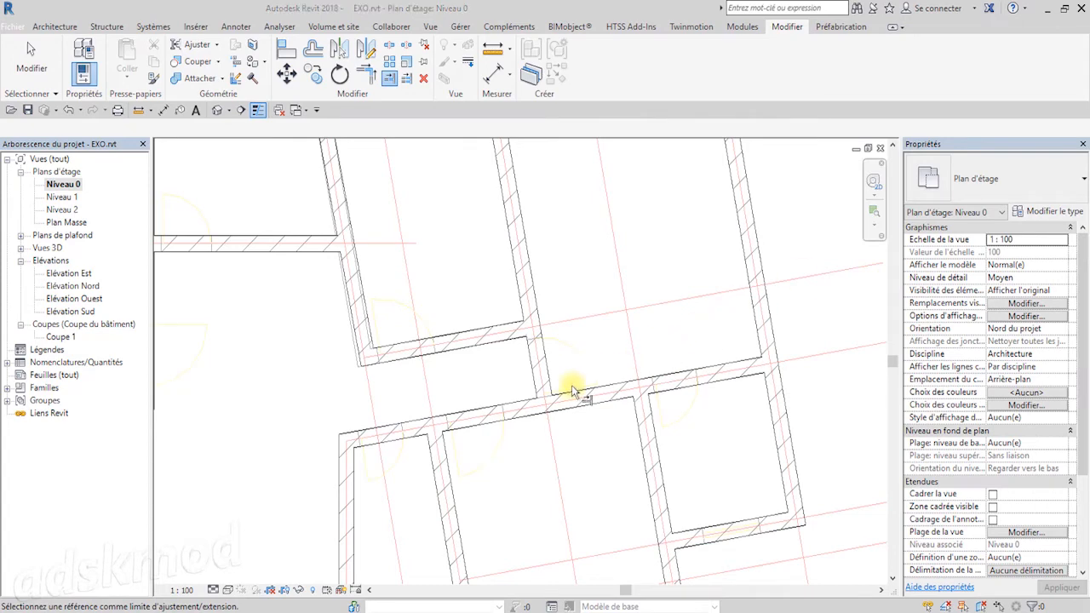
- Measure the width of the door opening in the extended wall segment at the end of the furnished apartment's corridor
middle_drag(554, 404, 786, 326)
middle_drag(235, 442, 639, 433)
scroll(554, 436, up, 2)
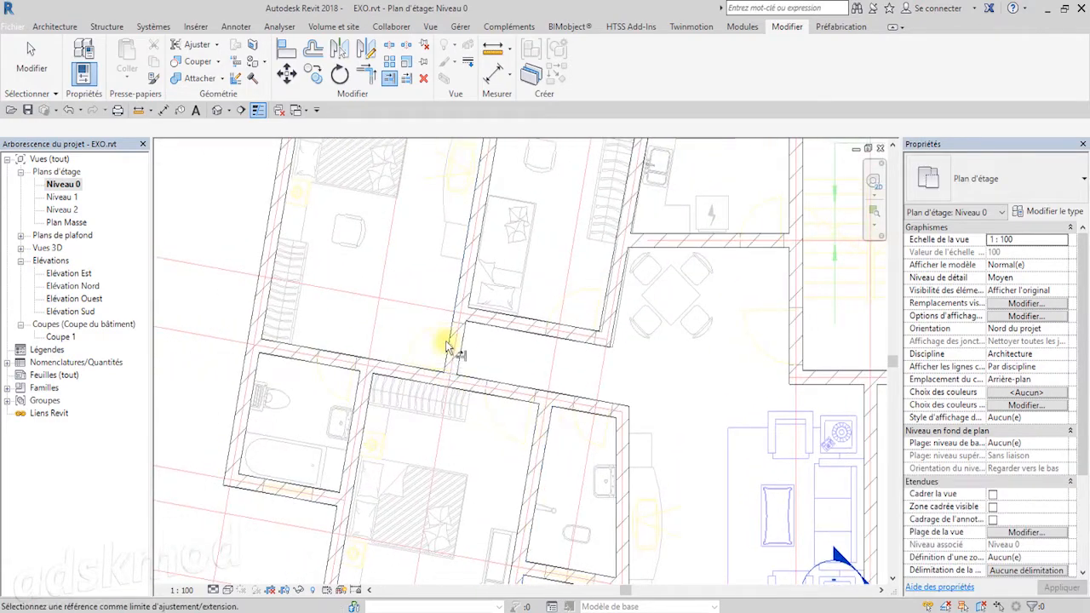
scroll(454, 341, up, 2)
scroll(464, 332, up, 2)
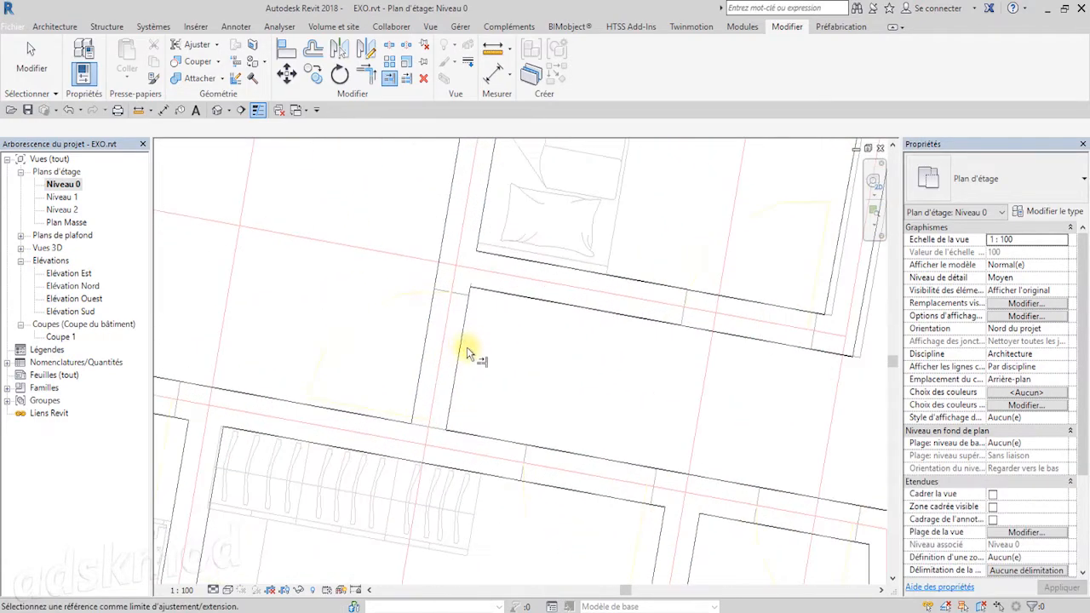
click(494, 51)
scroll(460, 306, up, 1)
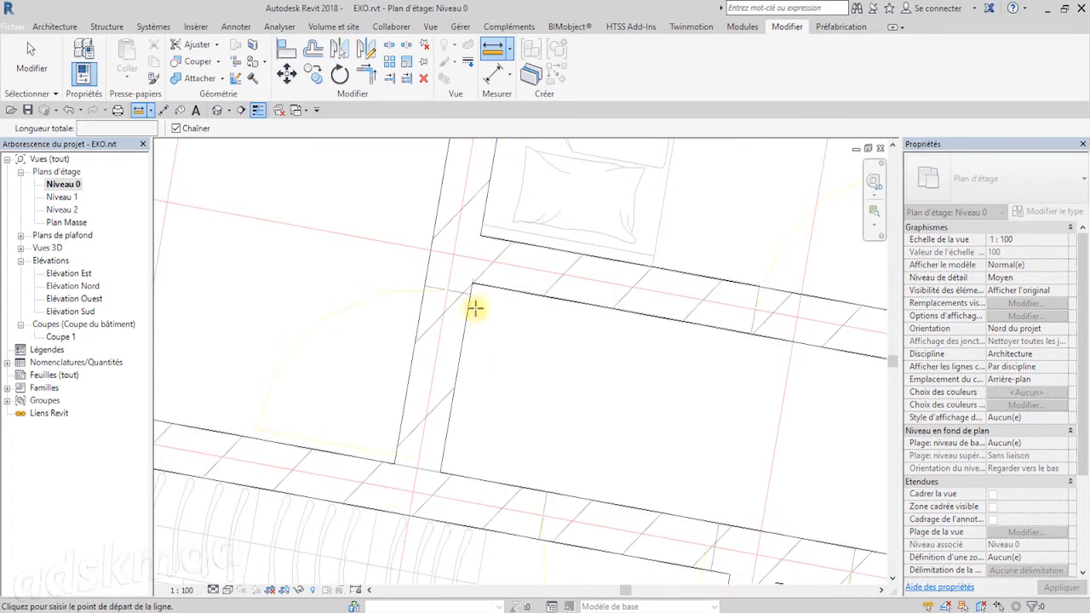
click(474, 296)
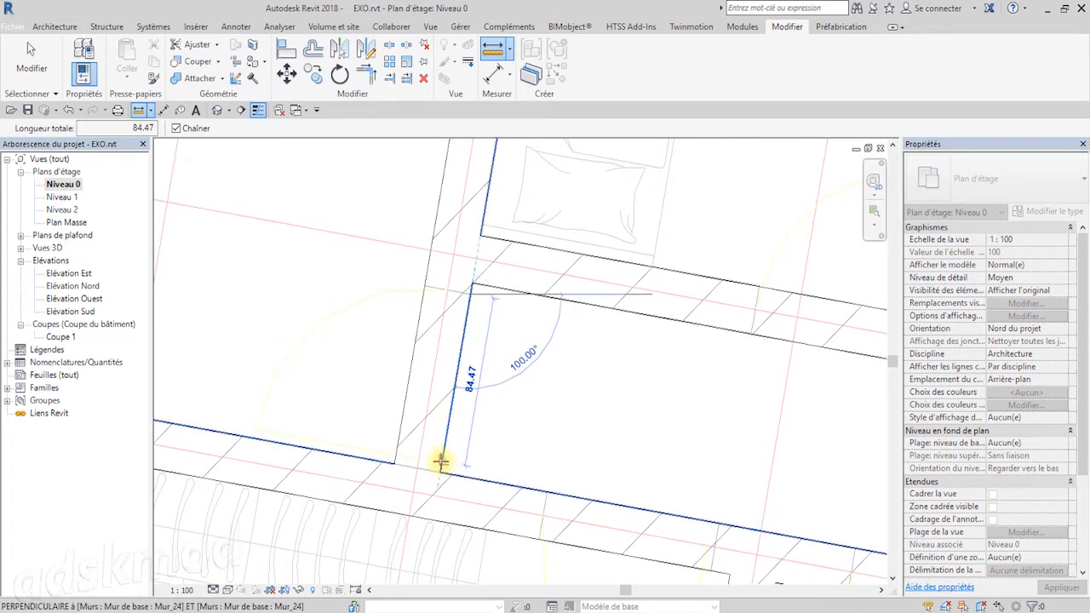
click(440, 461)
scroll(440, 458, down, 3)
key(Escape)
key(Escape)
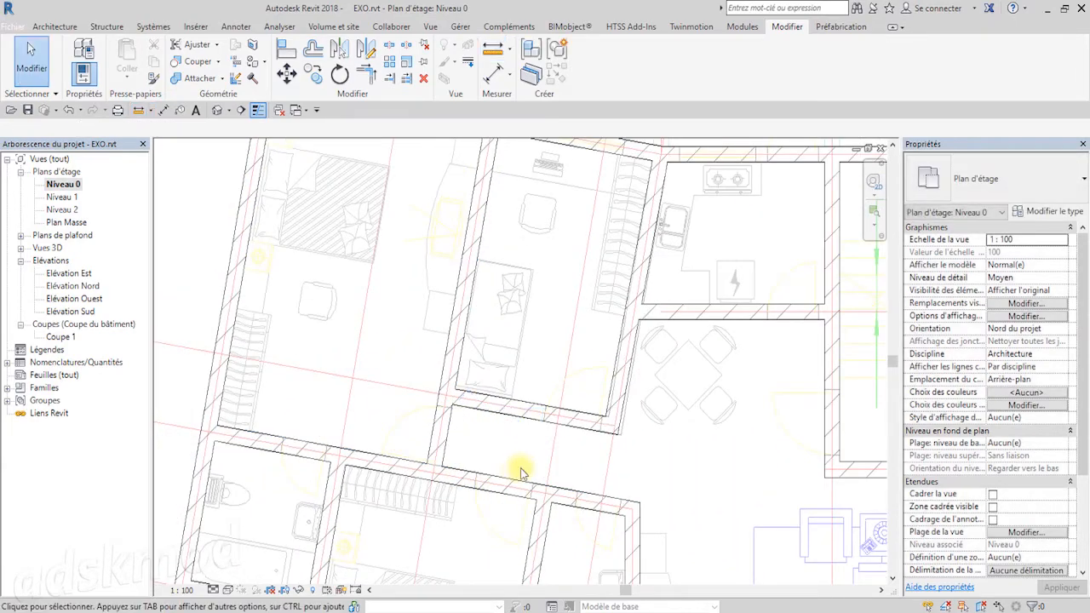
- Measure the width of the door opening between the corridor and the lower bedroom with the double bed
scroll(521, 470, down, 2)
middle_drag(570, 478, 478, 392)
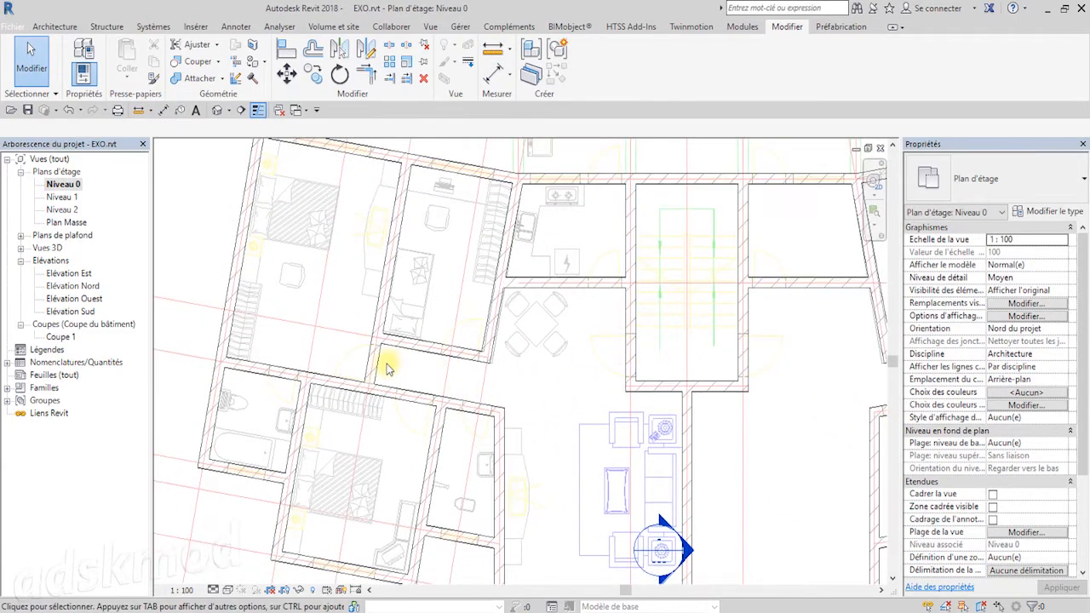
middle_drag(527, 511, 531, 449)
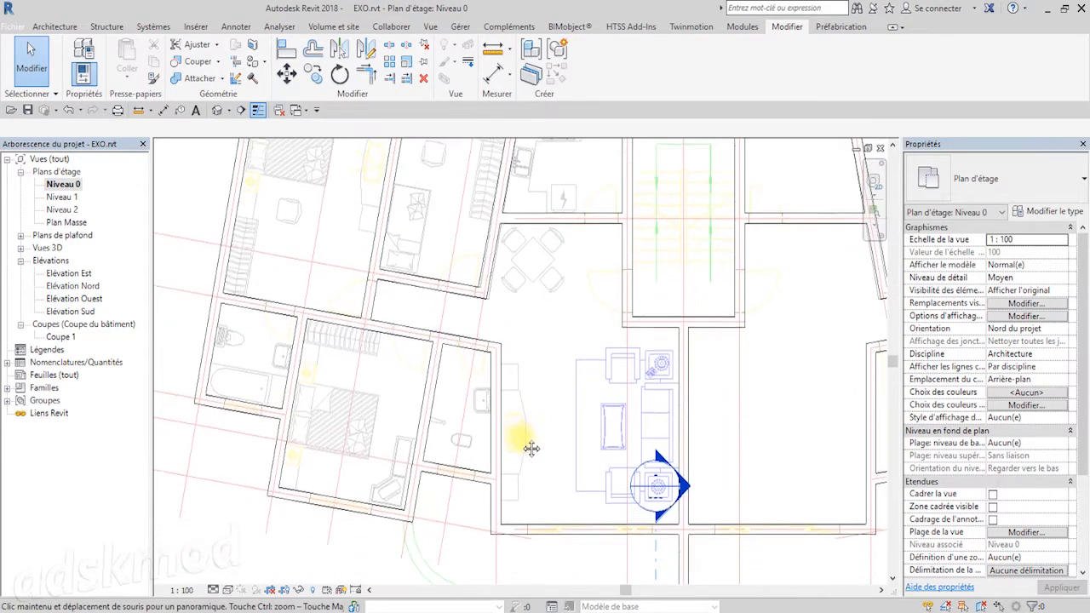
scroll(525, 446, up, 5)
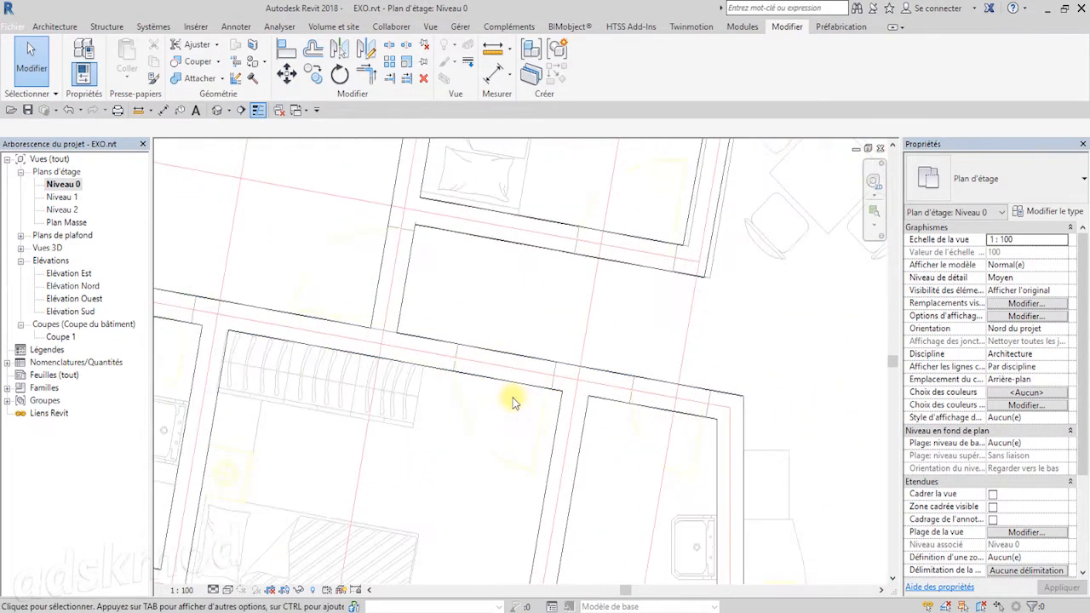
scroll(513, 402, up, 1)
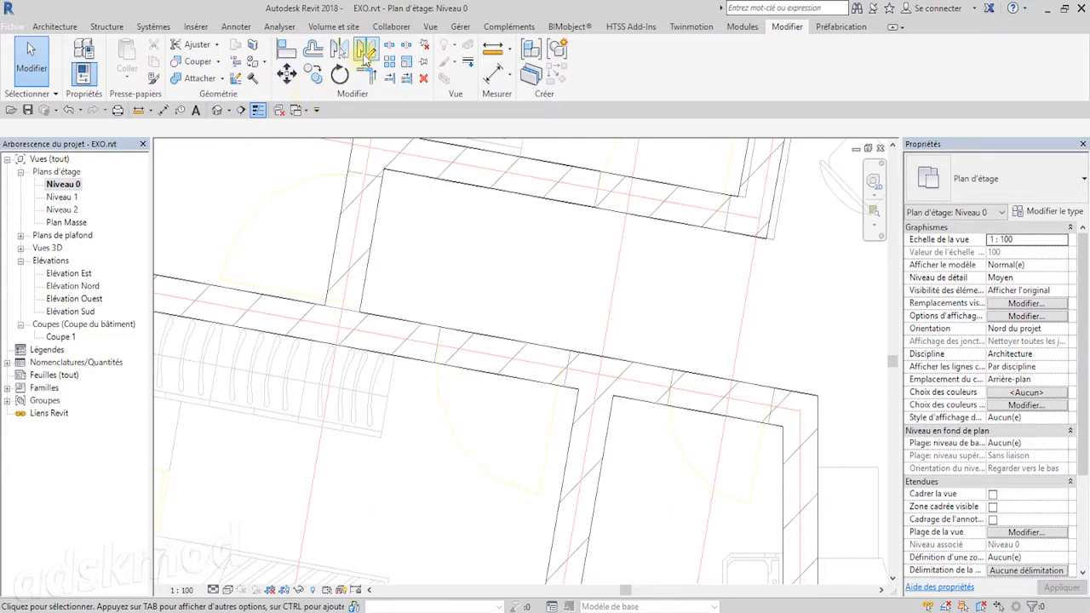
click(488, 49)
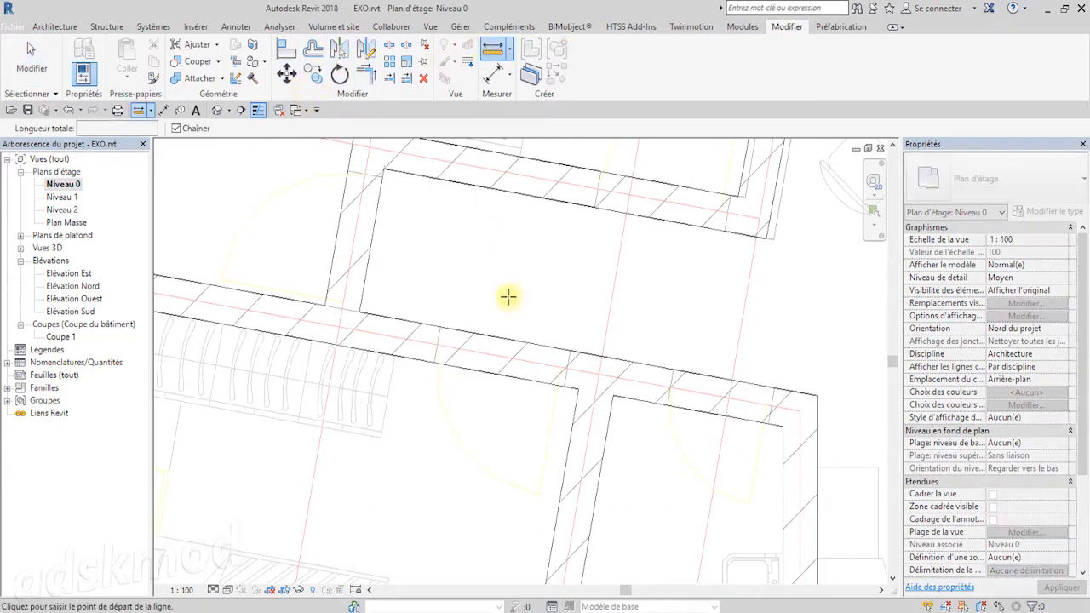
click(441, 327)
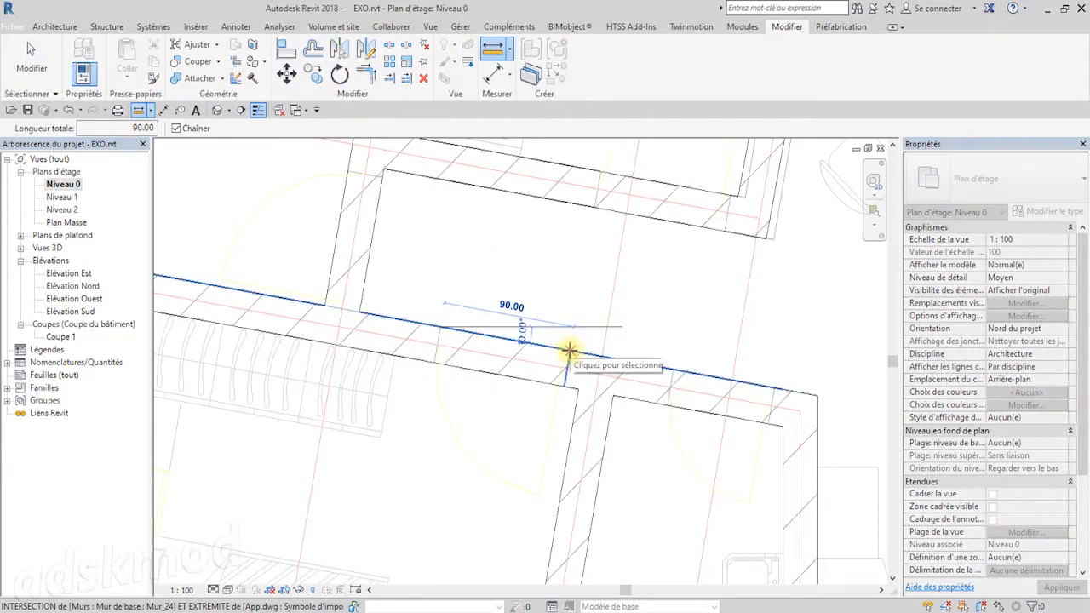
click(569, 350)
scroll(481, 407, down, 2)
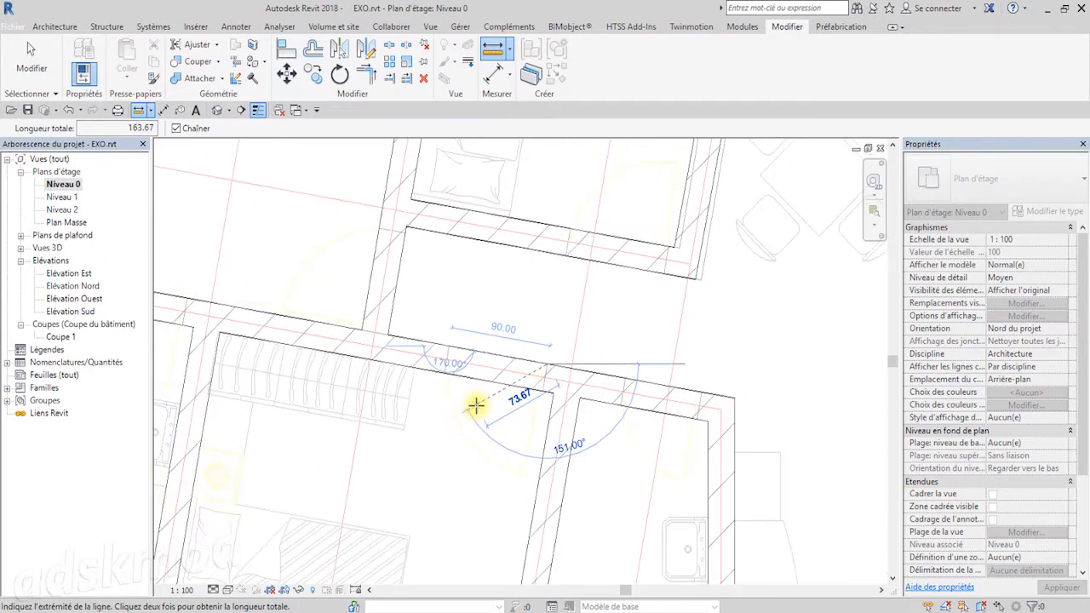
scroll(473, 413, down, 2)
key(Escape)
key(Escape)
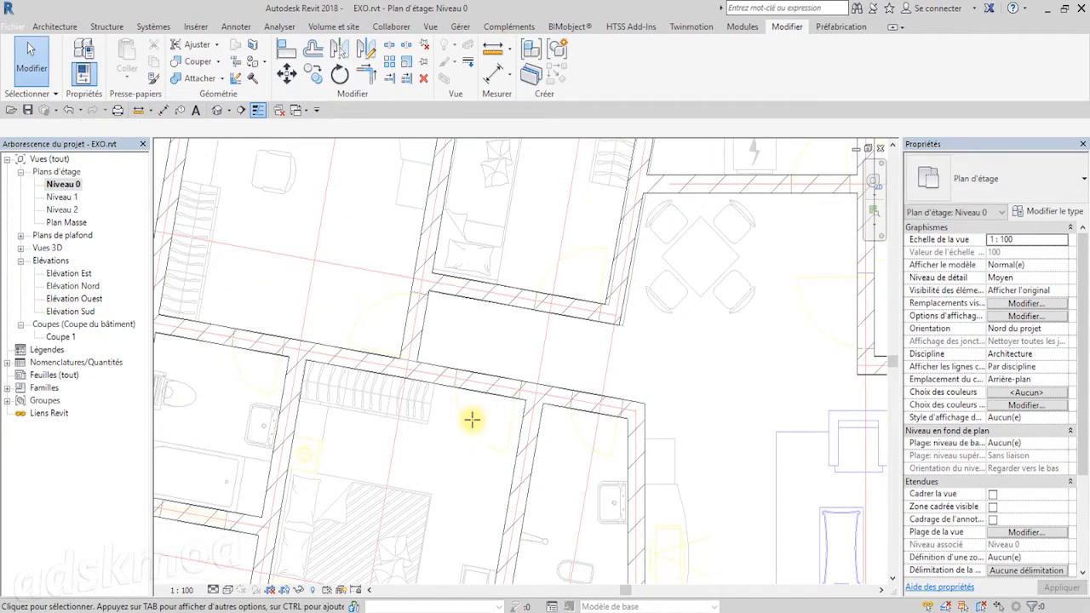
- Measure the width of the door opening of the bathroom with the bathtub
scroll(473, 420, down, 2)
scroll(397, 424, up, 1)
middle_drag(397, 423, 433, 360)
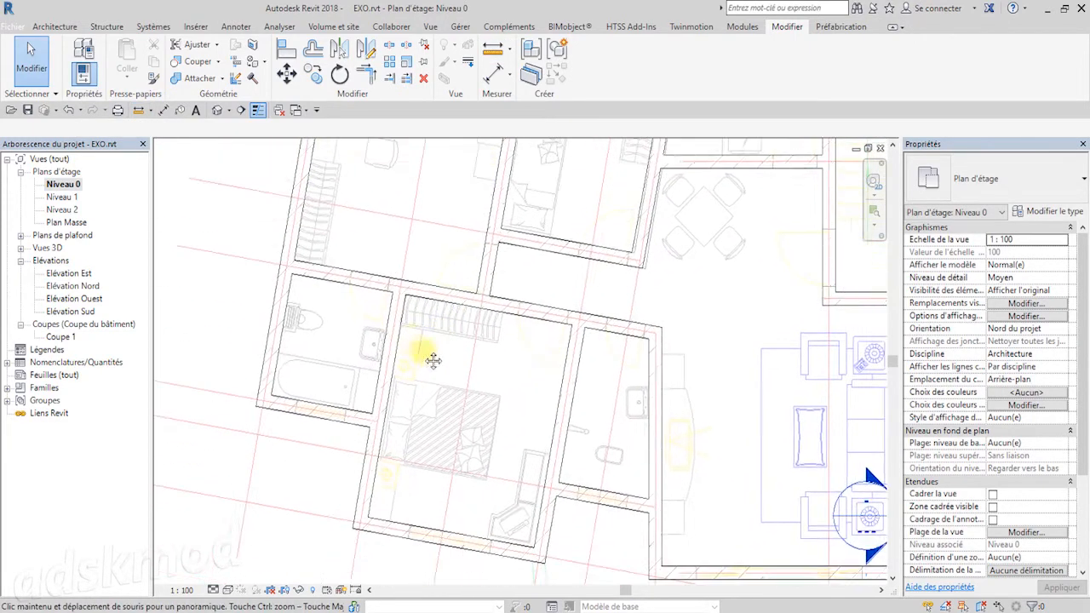
scroll(341, 268, up, 5)
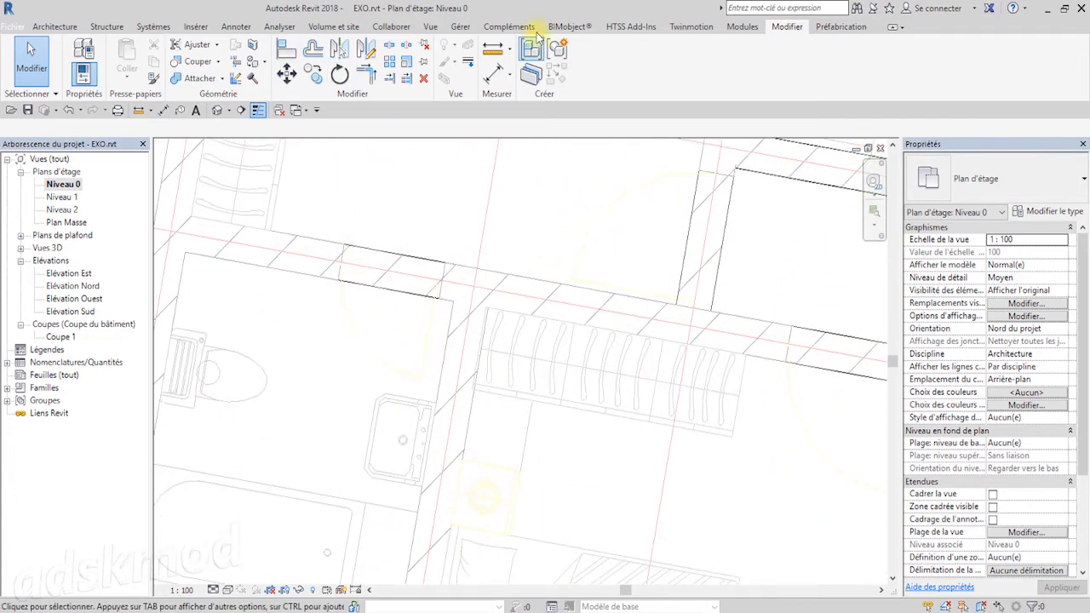
click(492, 49)
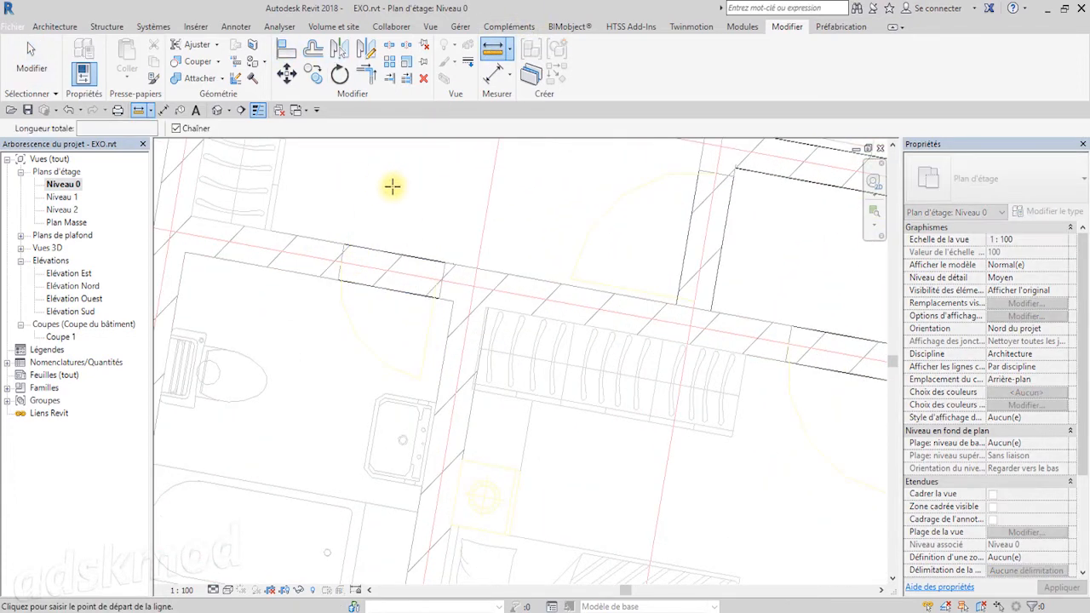
click(343, 244)
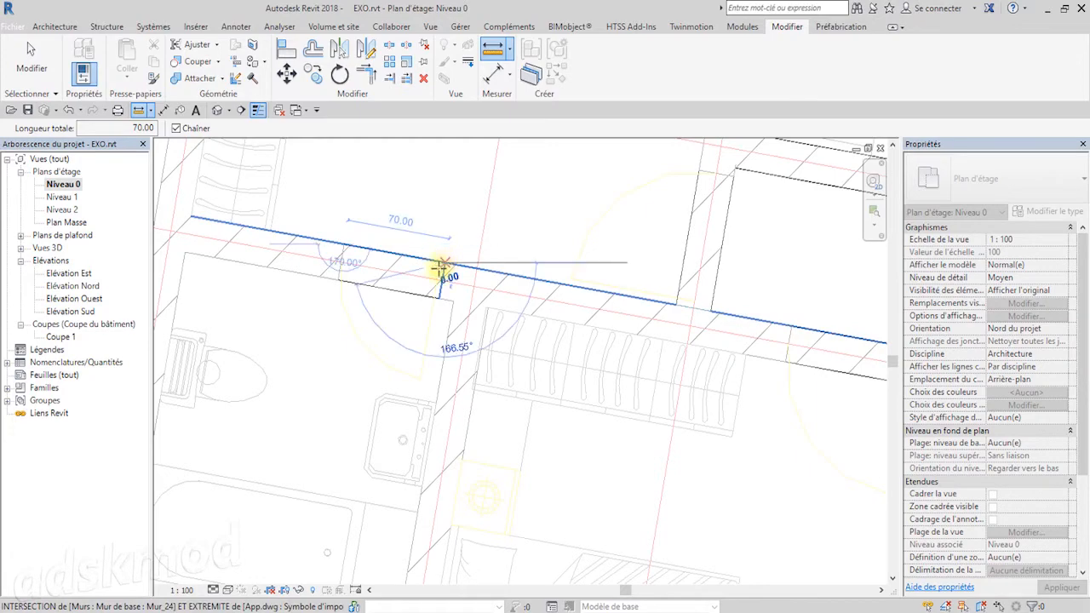
click(439, 268)
scroll(404, 363, down, 3)
- Measure the width of the door opening between the corridor and the single-bed bedroom beside the dining area
middle_drag(547, 345, 502, 442)
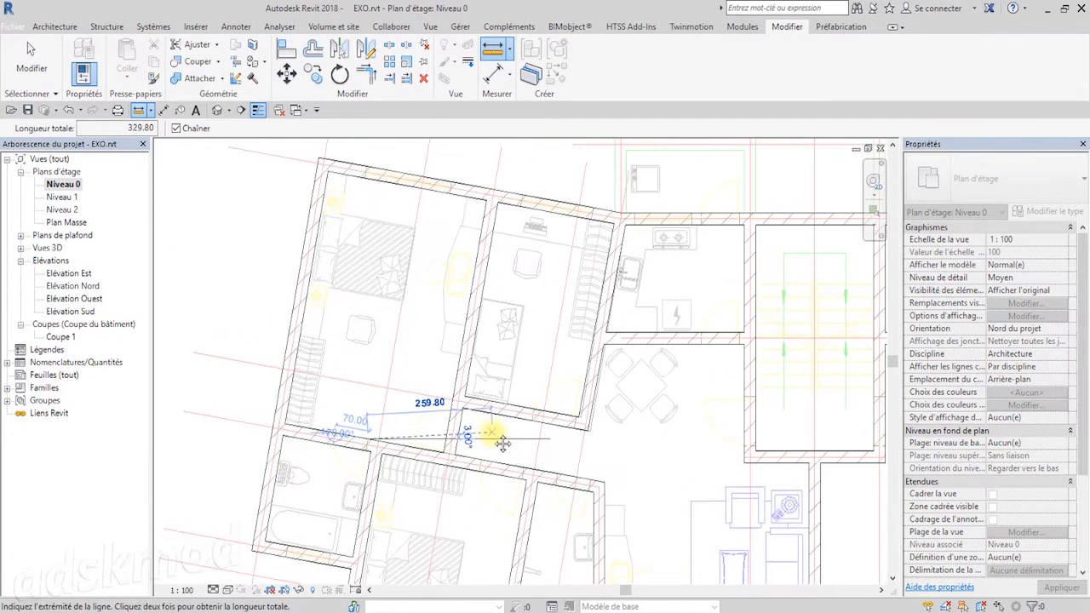
scroll(579, 433, up, 5)
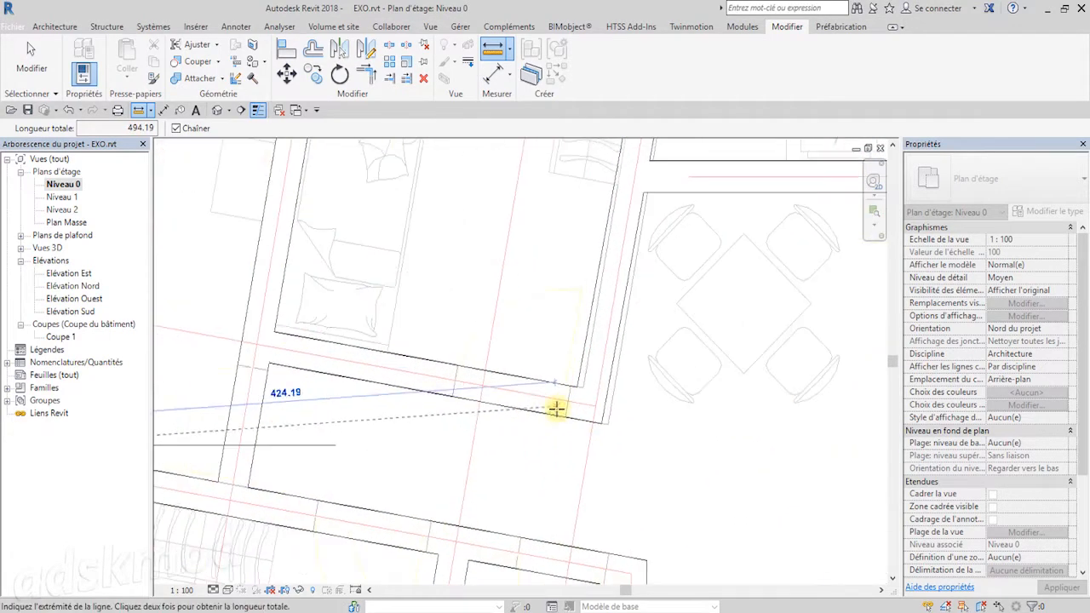
click(138, 110)
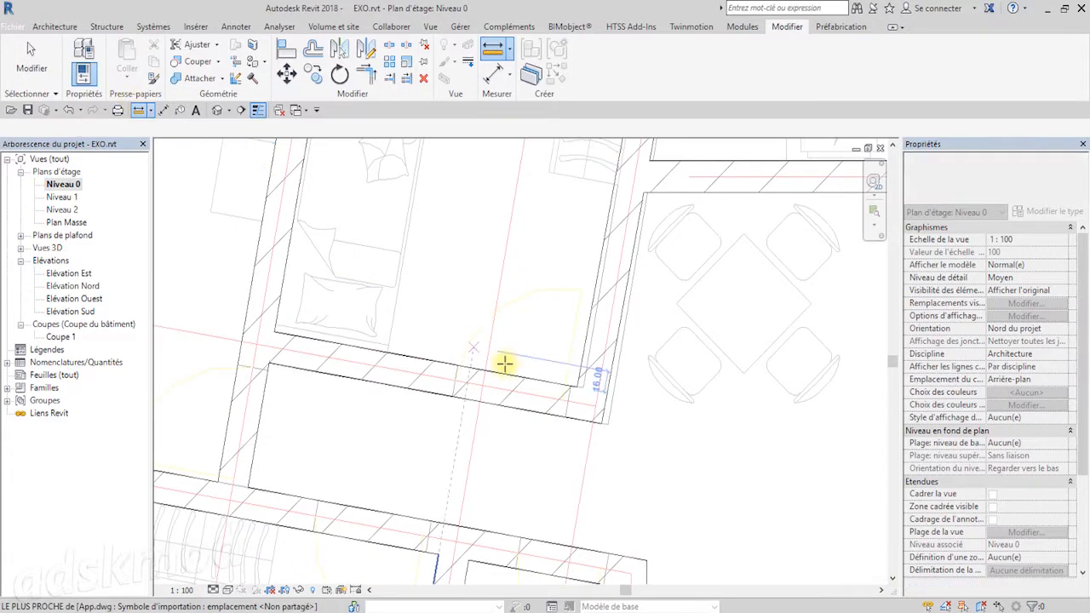
click(461, 366)
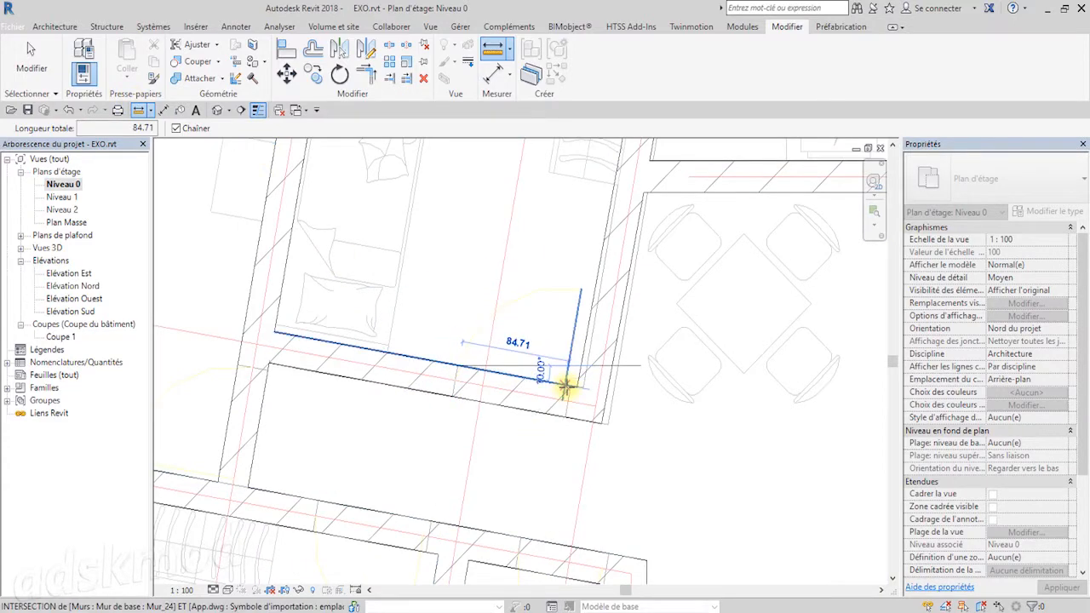
click(566, 387)
scroll(545, 467, down, 3)
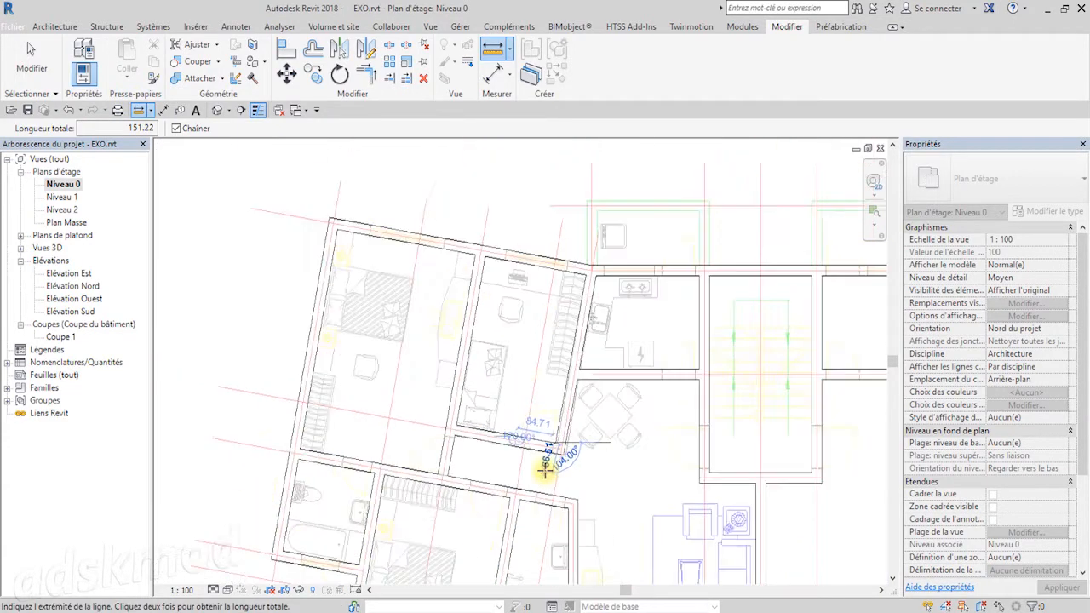
middle_drag(611, 482, 473, 361)
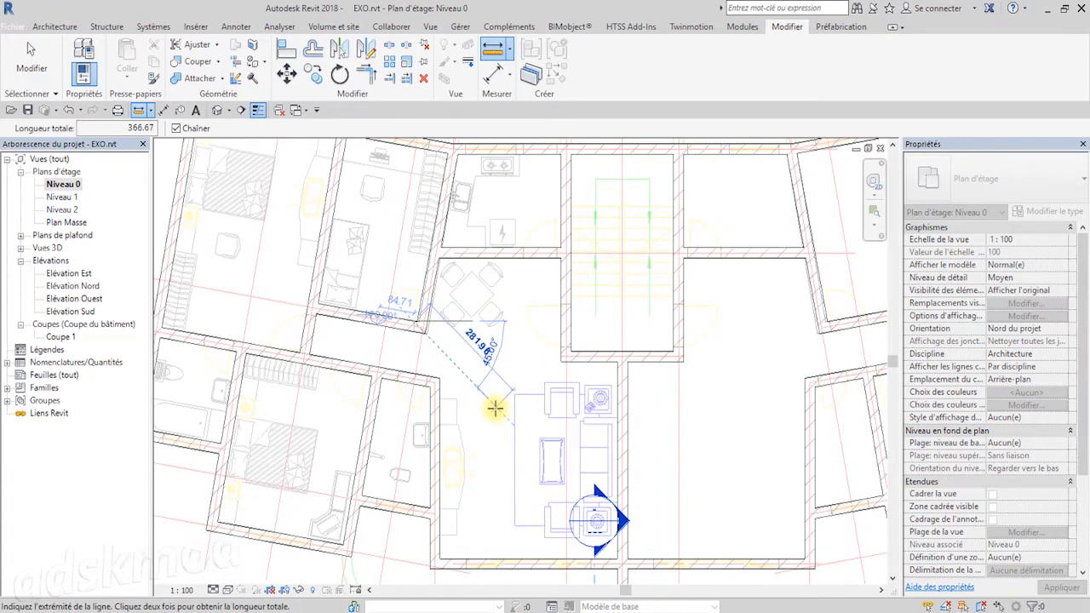
key(Escape)
key(Escape)
- Measure the width of the door opening in the wall between the kitchen and the dining area
scroll(530, 256, up, 2)
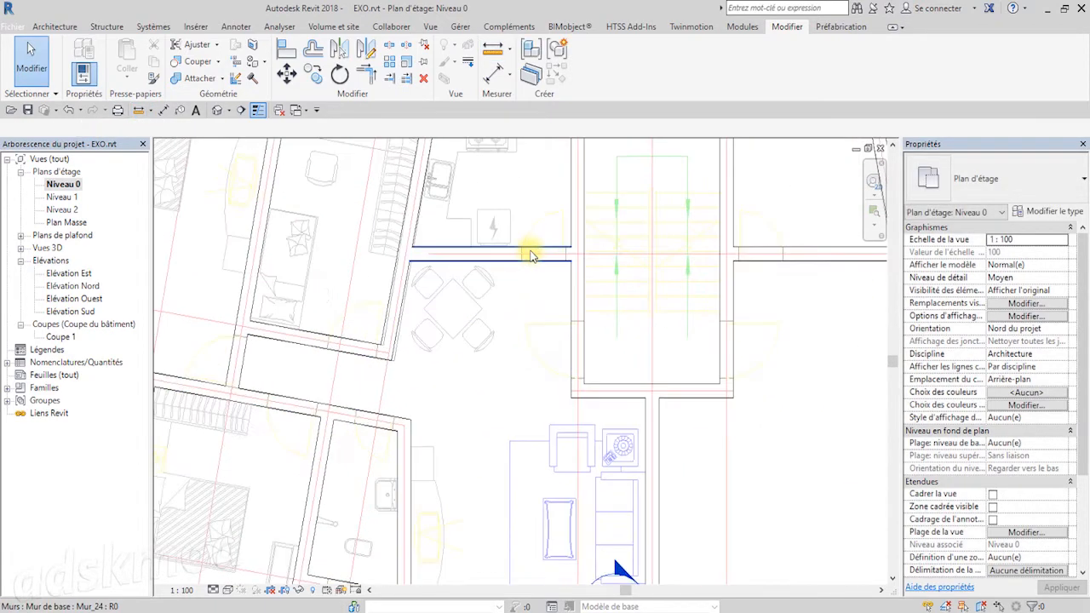
scroll(529, 255, up, 2)
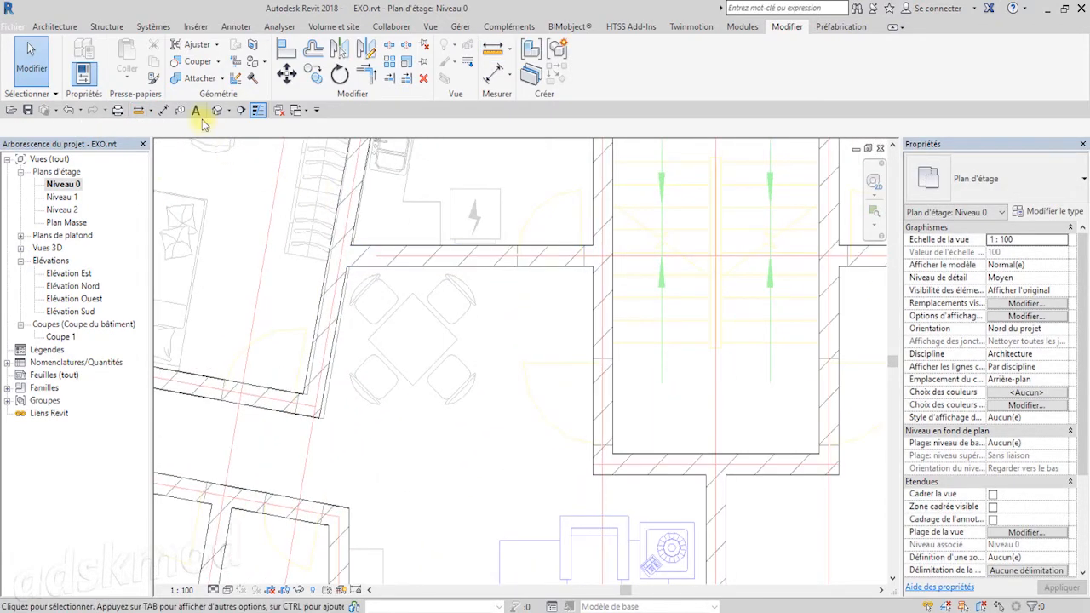
click(494, 51)
scroll(531, 389, up, 3)
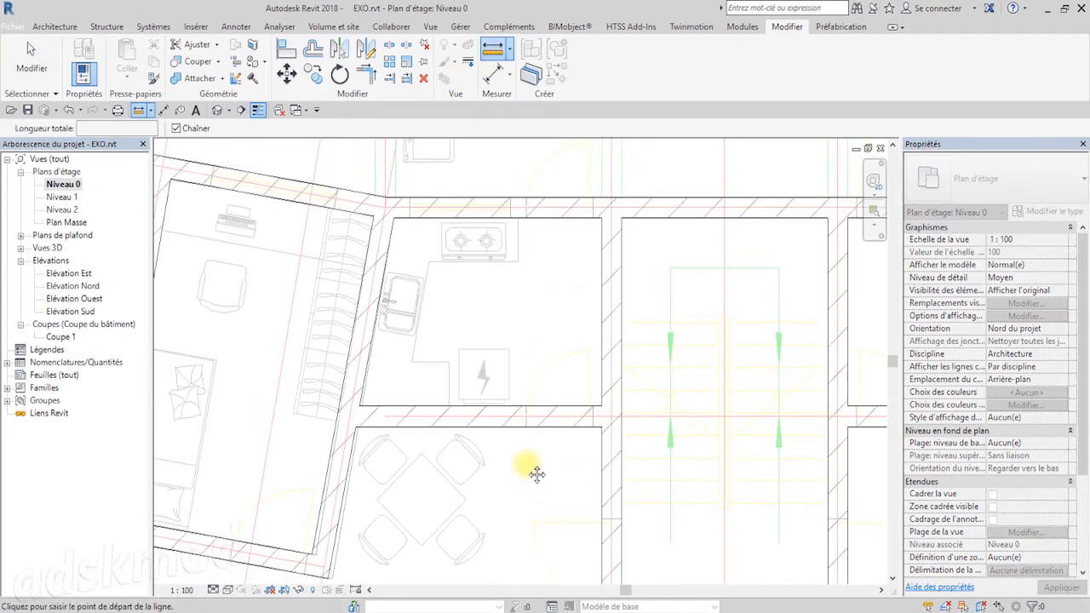
click(524, 428)
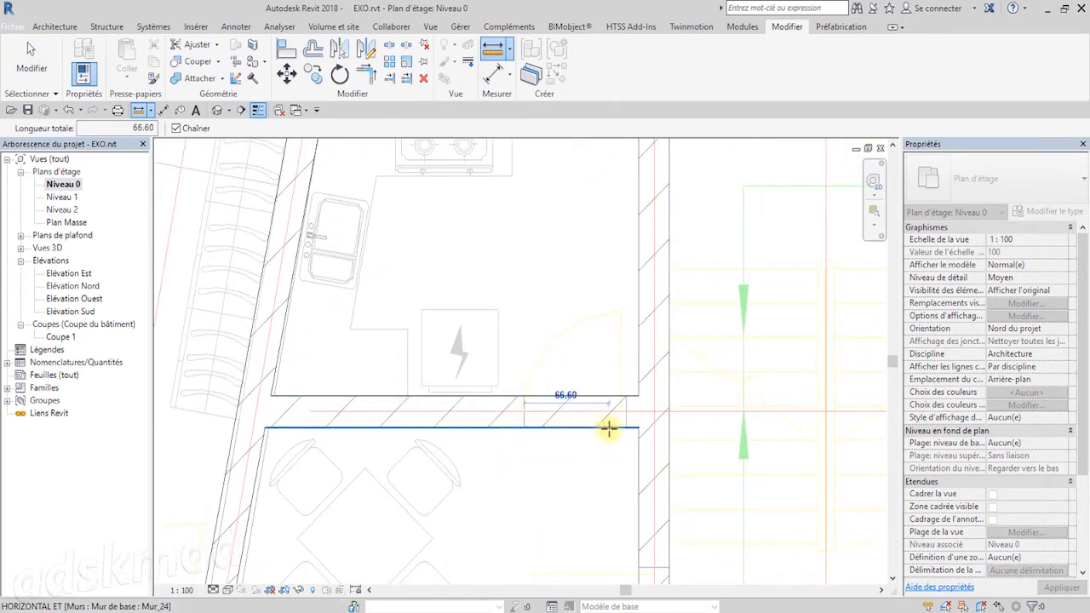
click(627, 428)
scroll(604, 473, down, 1)
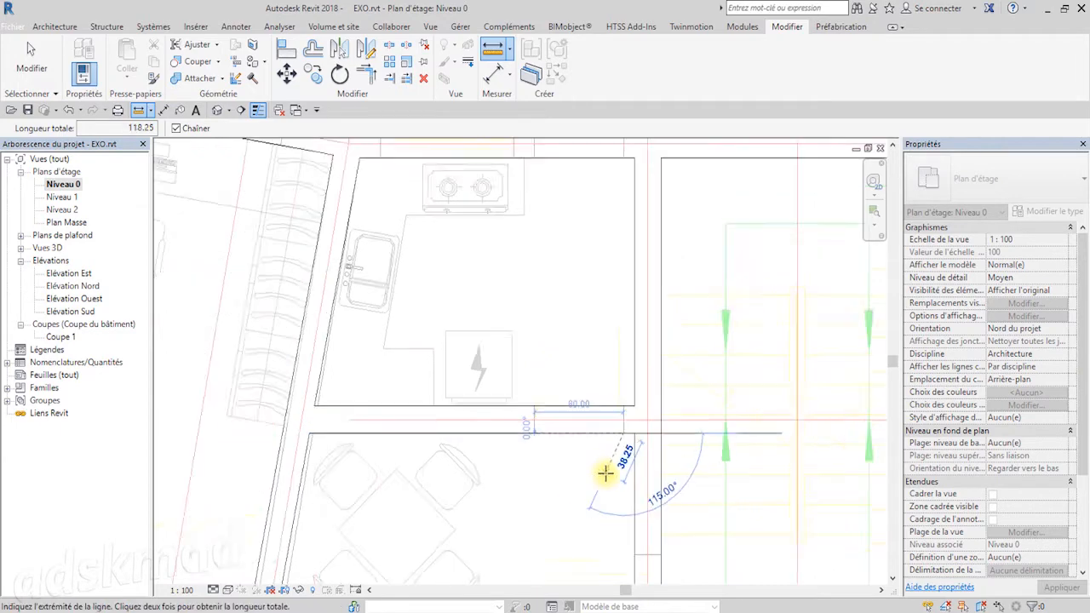
- Measure the width of the door opening in the kitchen's exterior wall, beside the stove
scroll(605, 473, down, 2)
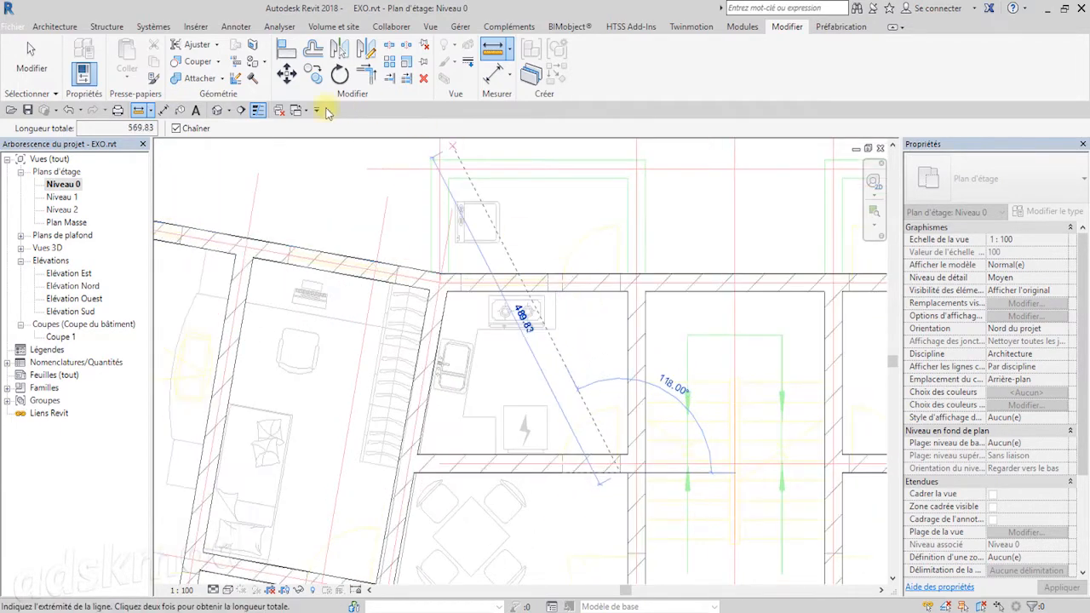
click(138, 111)
scroll(565, 298, up, 3)
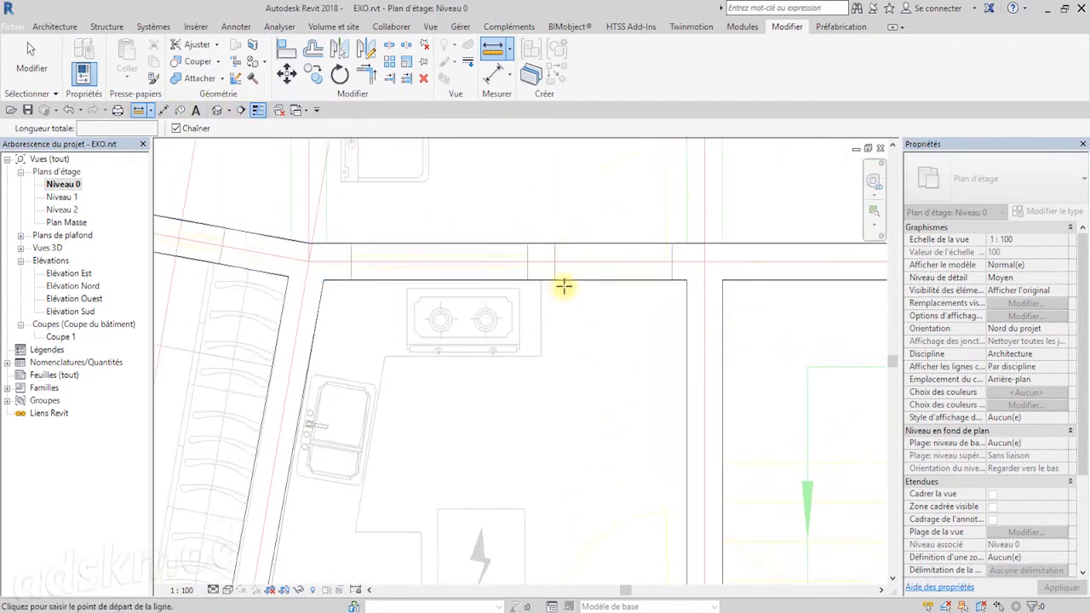
click(554, 280)
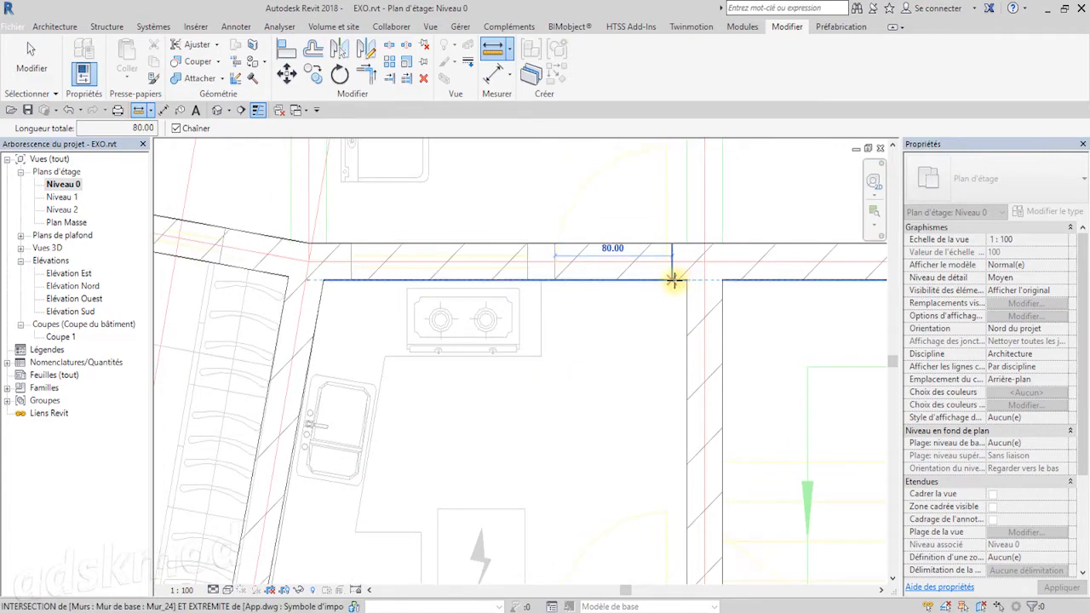
click(673, 279)
scroll(647, 277, down, 5)
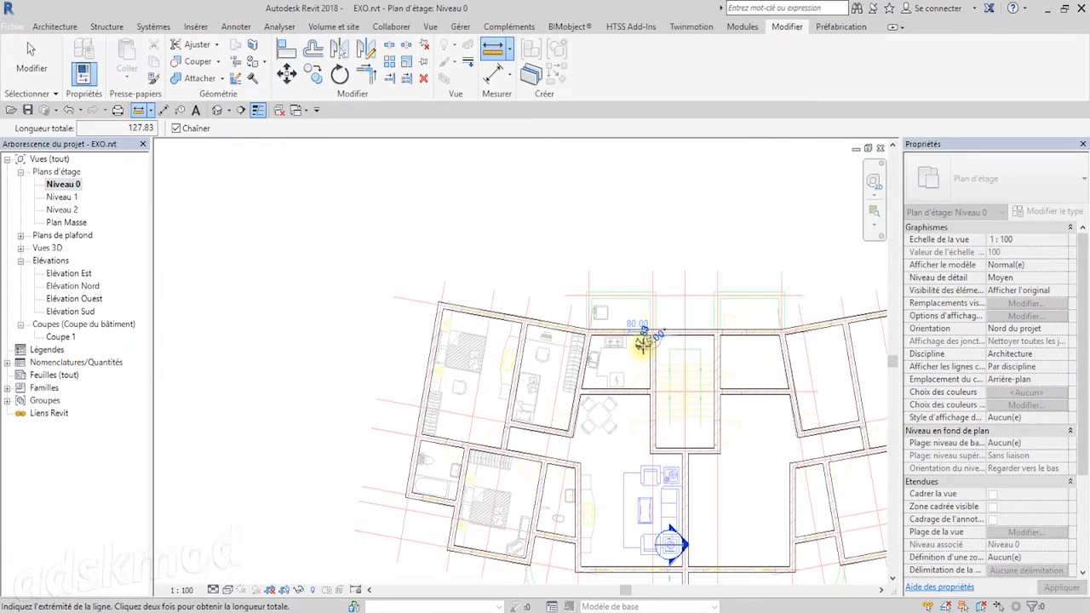
key(Escape)
key(Escape)
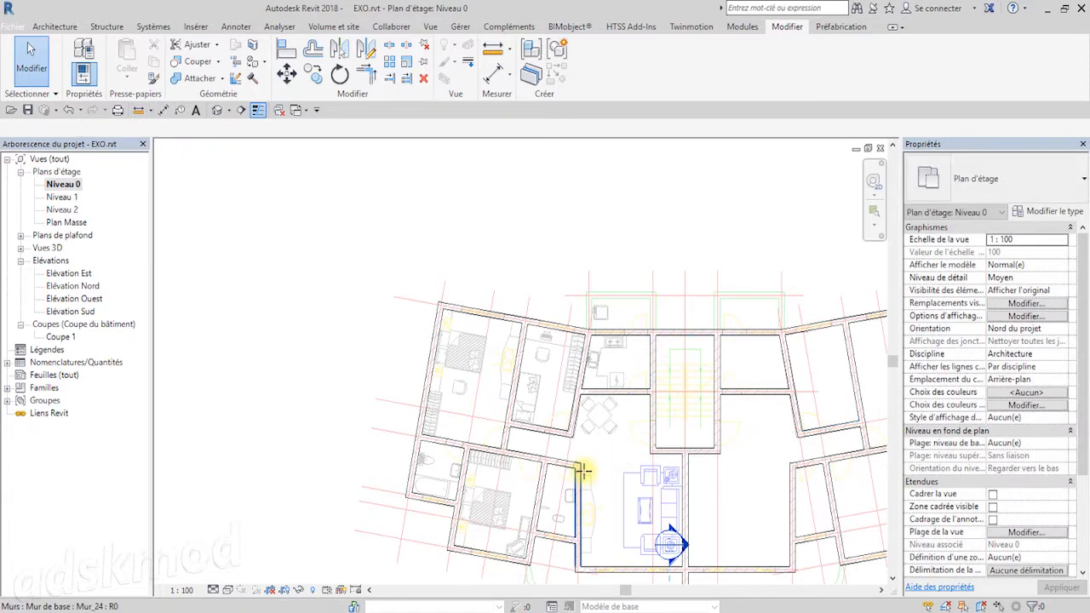
- Measure the width of the large opening in the living room's exterior wall facing the curved terrace
scroll(634, 502, up, 4)
middle_drag(634, 502, 634, 312)
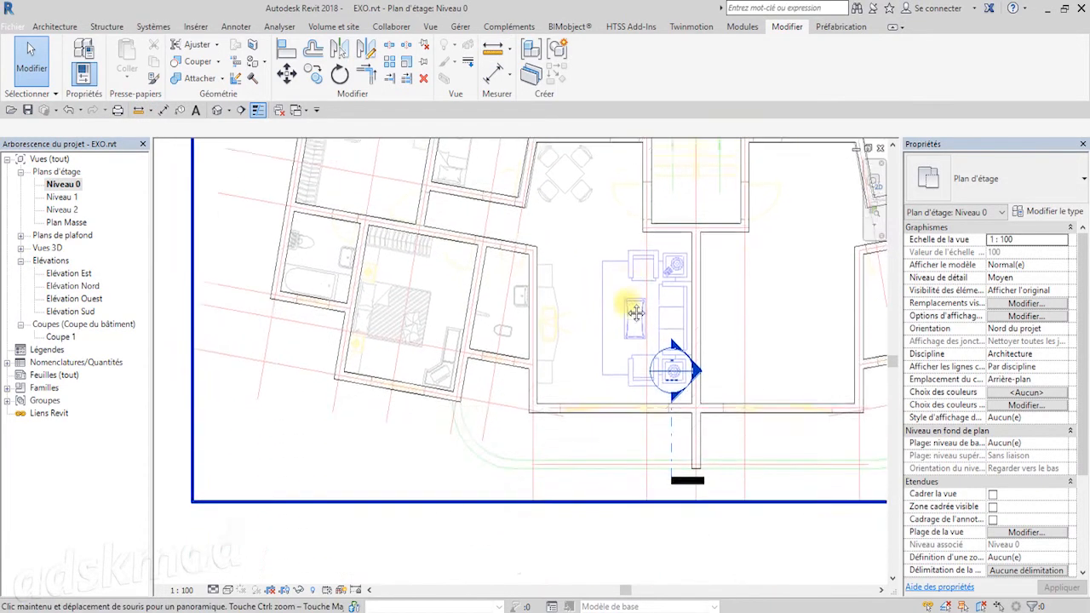
scroll(617, 432, up, 6)
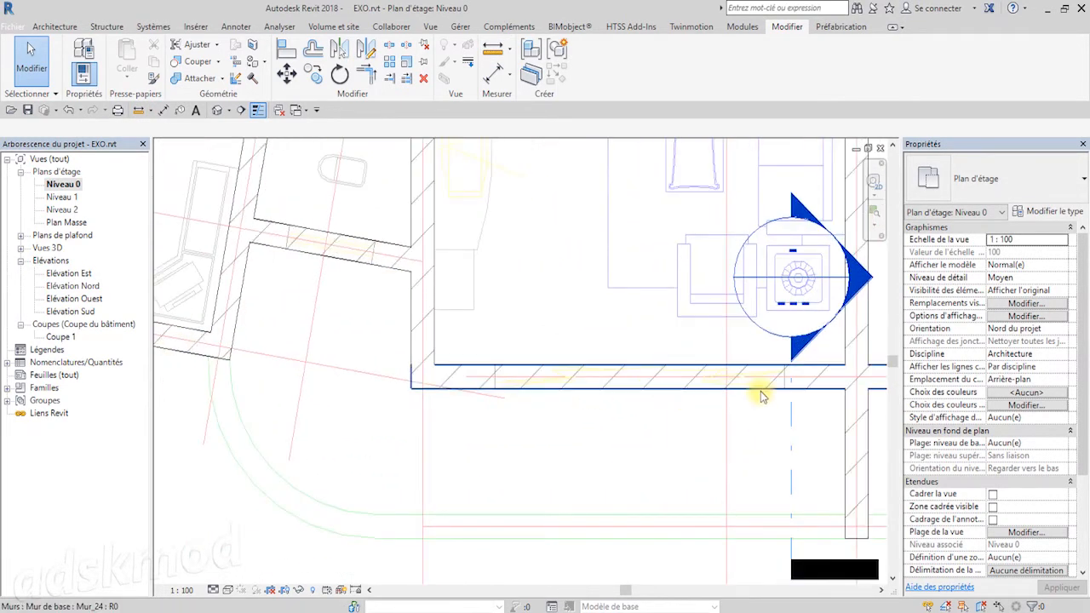
scroll(761, 385, up, 3)
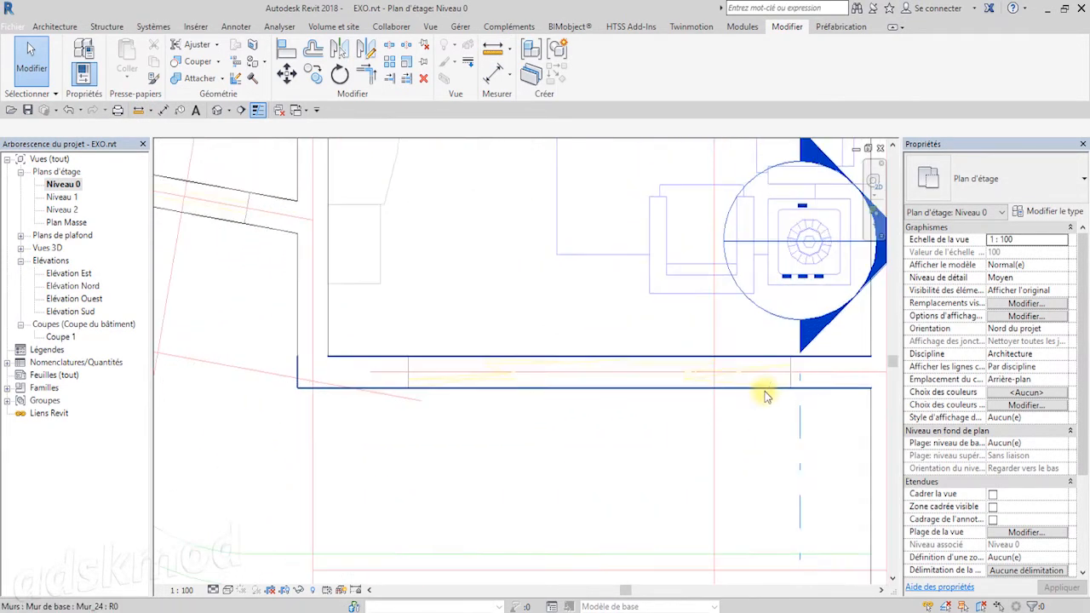
click(493, 49)
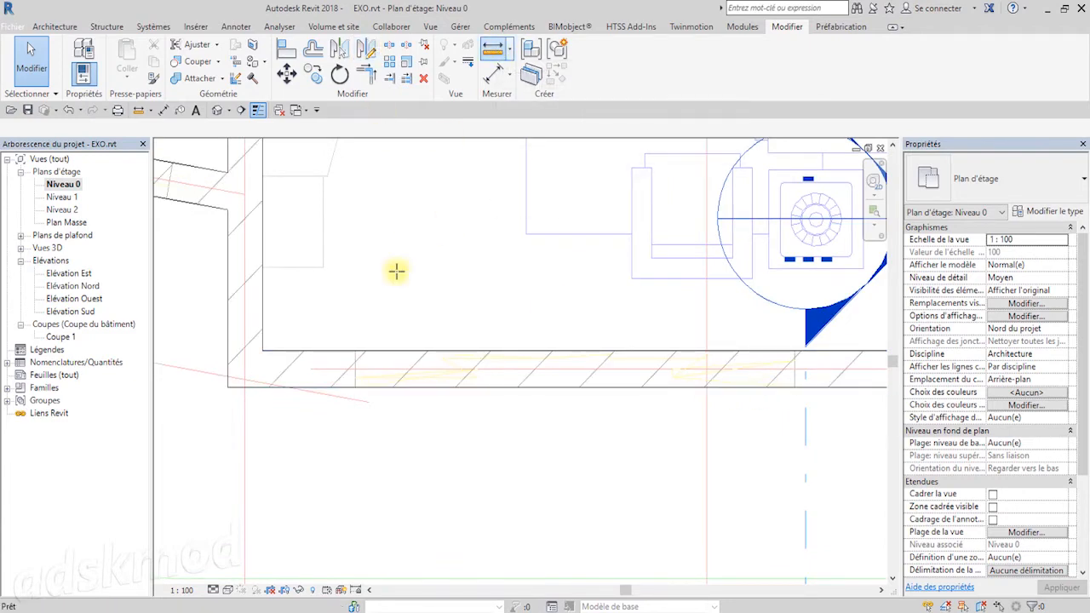
click(352, 350)
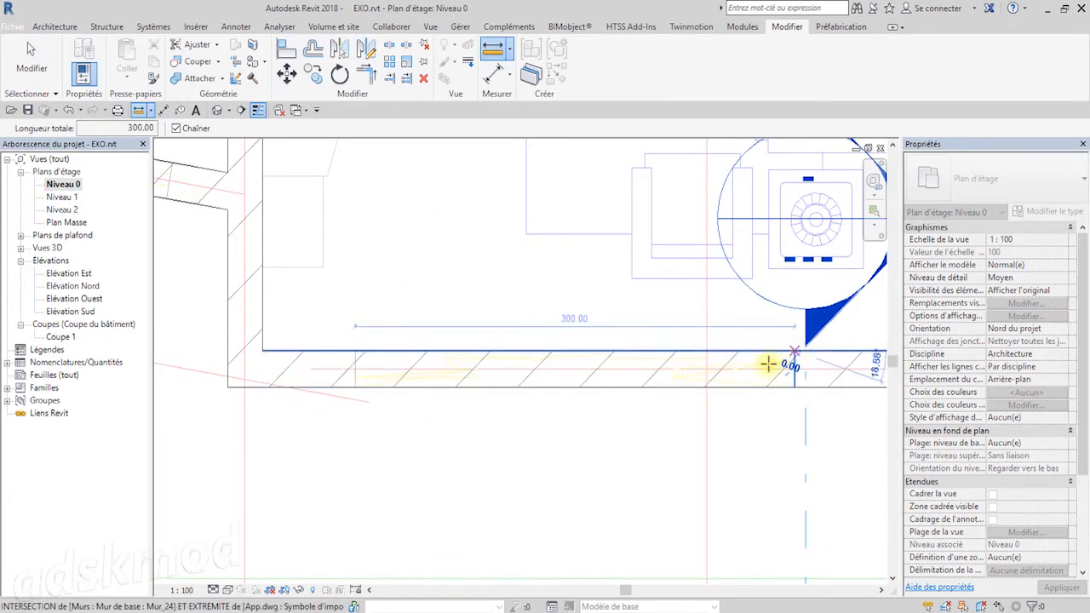
scroll(775, 353, down, 5)
key(Escape)
key(Escape)
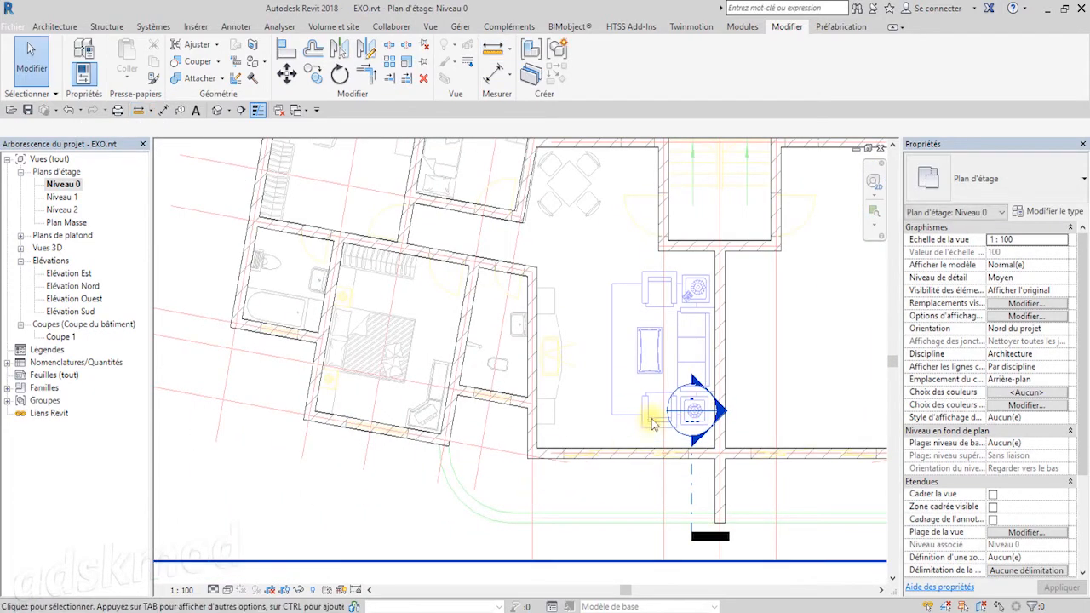
- Check which Int. Simple door types are available in the project for placement
middle_drag(652, 408, 654, 477)
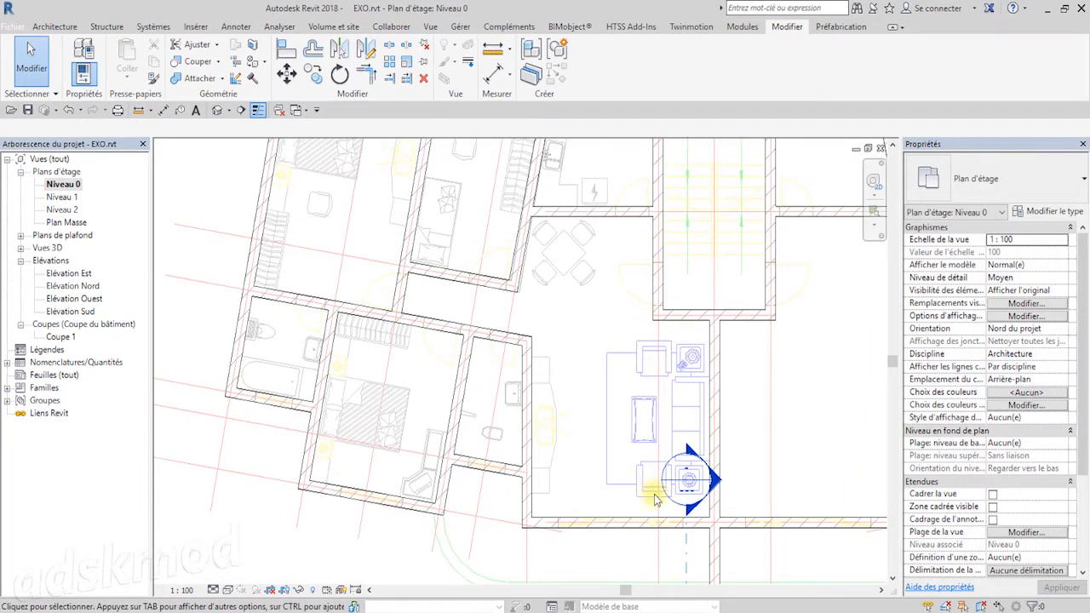
click(45, 29)
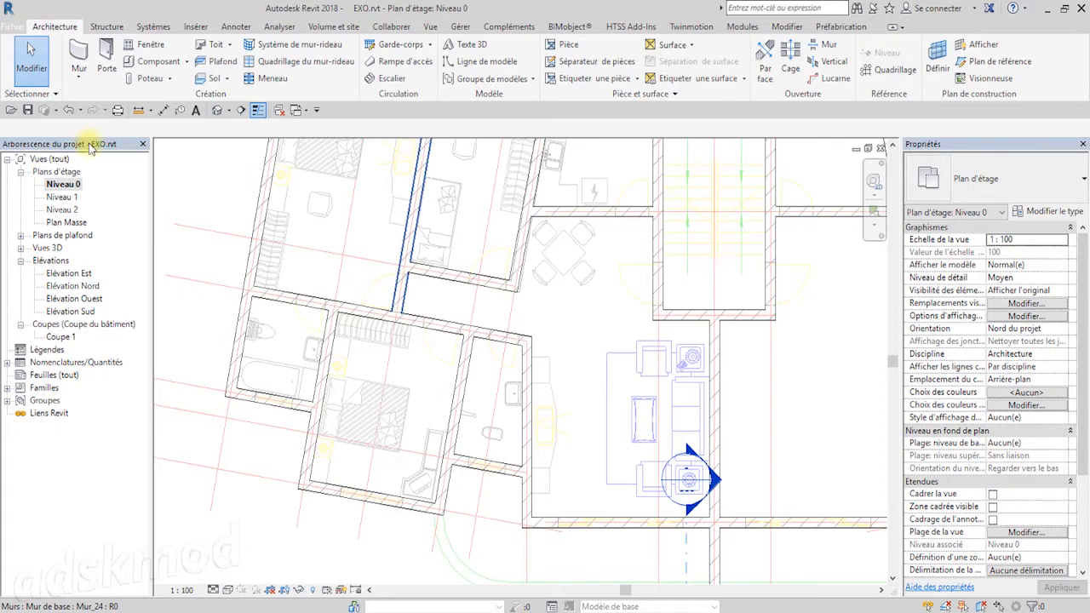
click(106, 56)
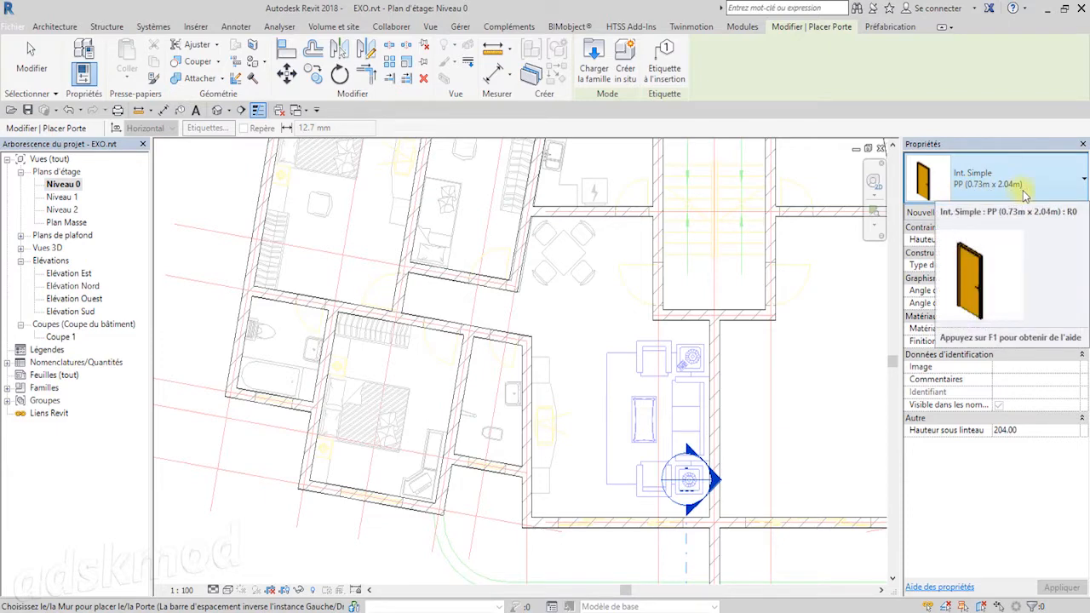
click(1080, 186)
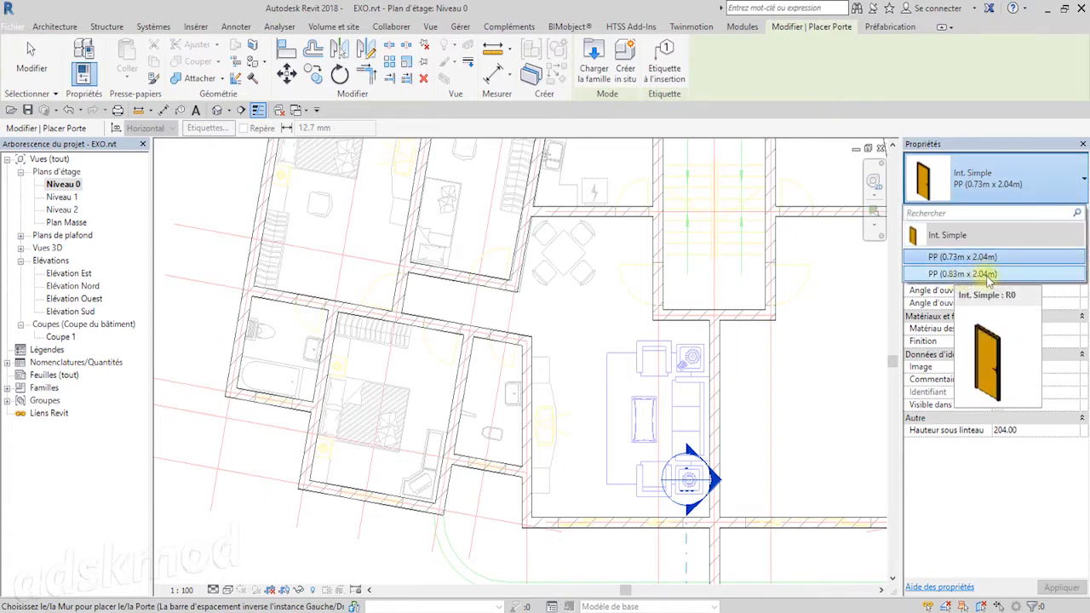
click(1025, 148)
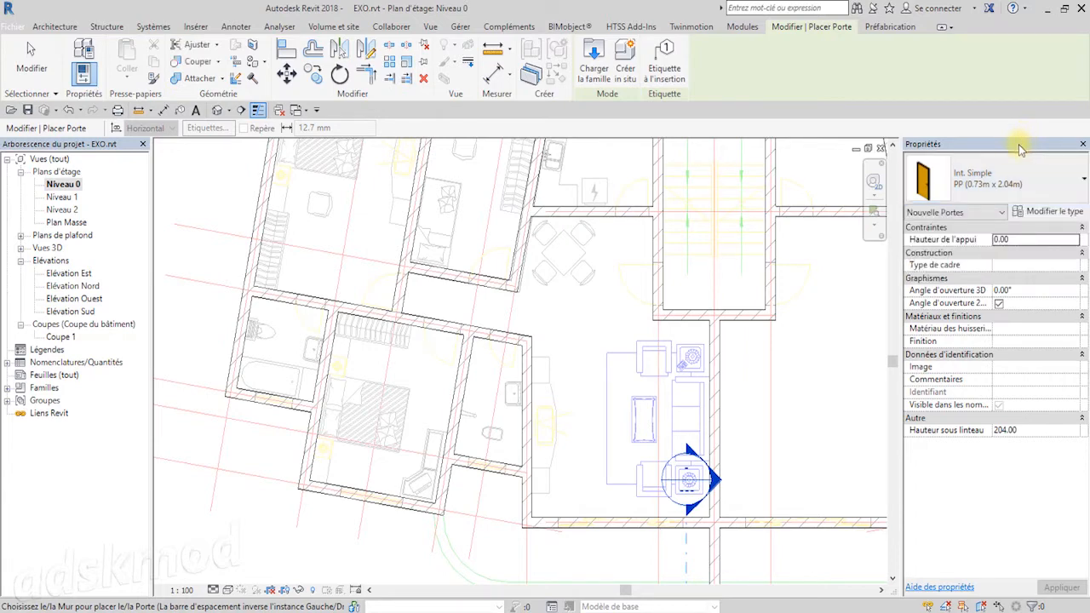
click(987, 181)
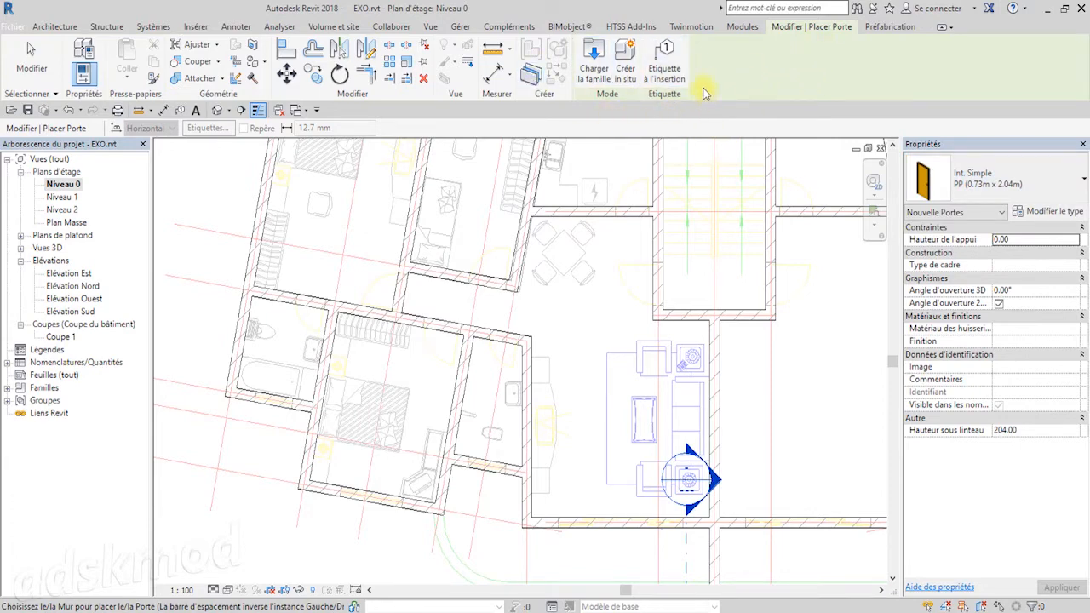
click(31, 58)
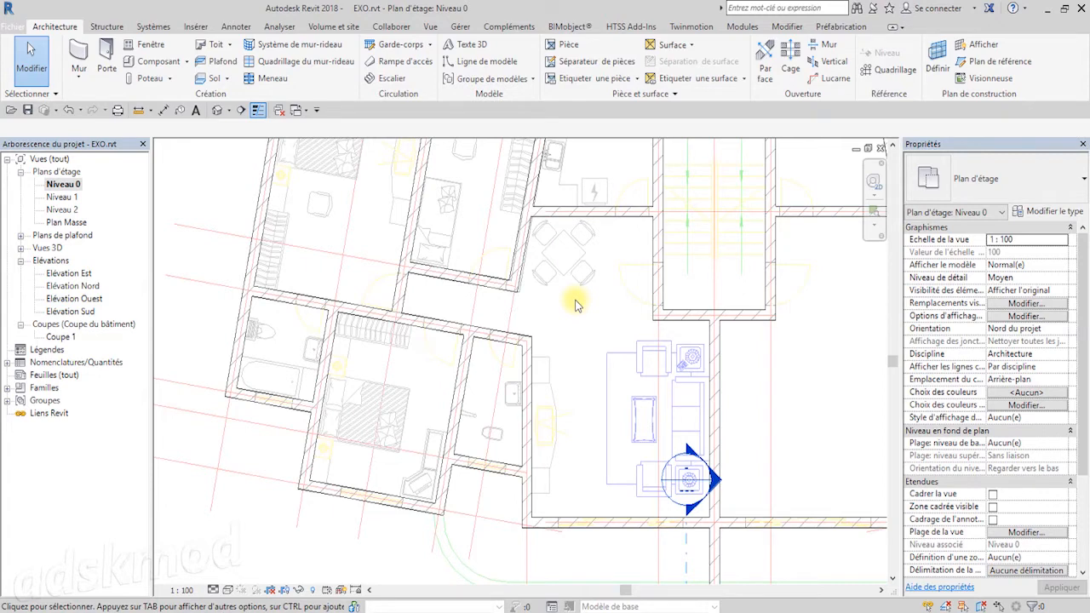
click(620, 220)
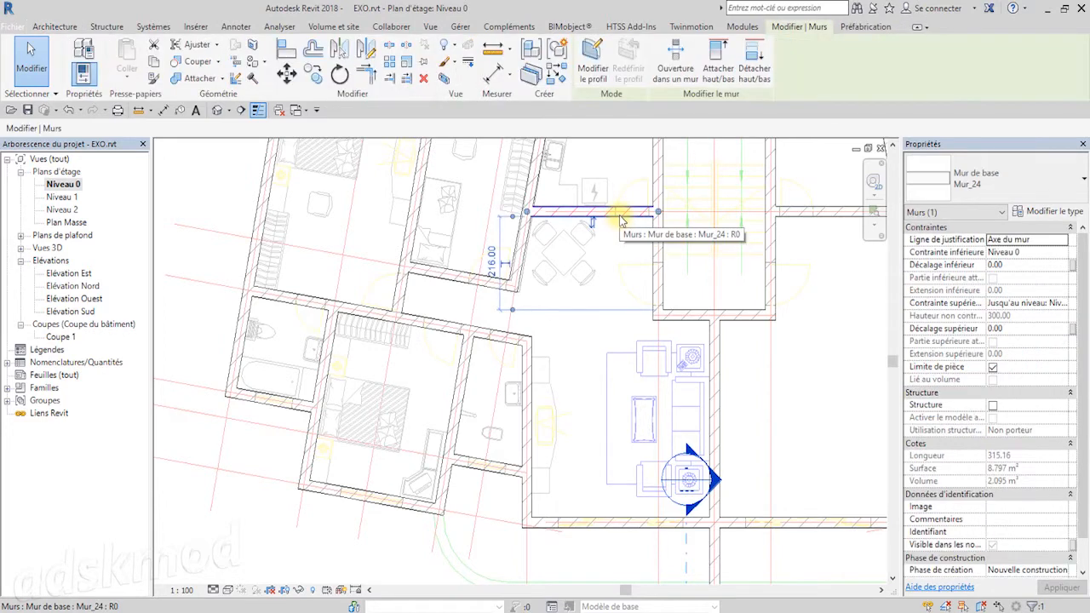
right_click(619, 219)
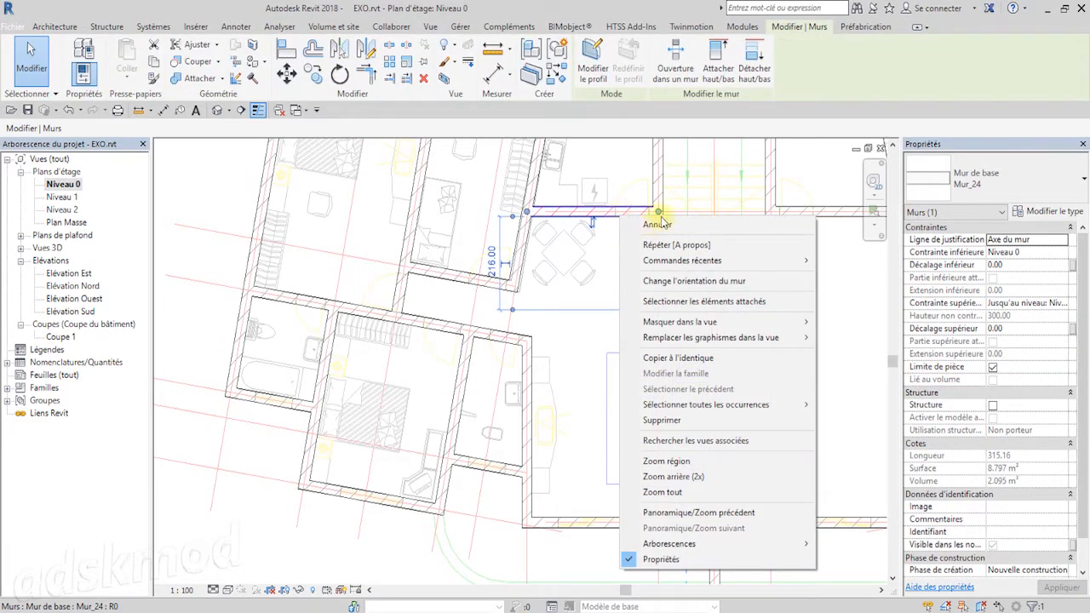
click(630, 281)
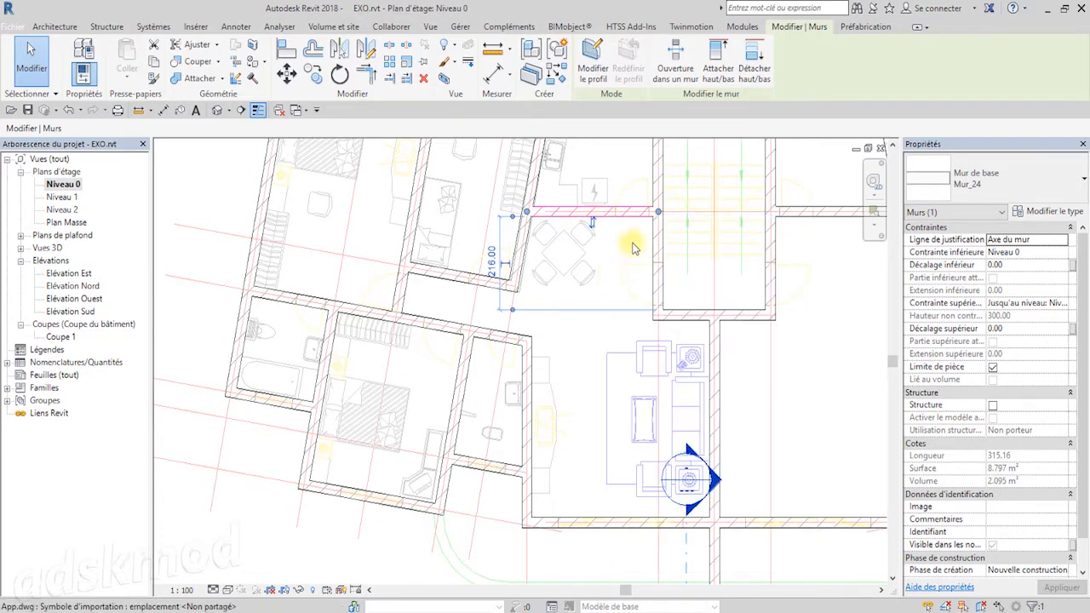
key(Escape)
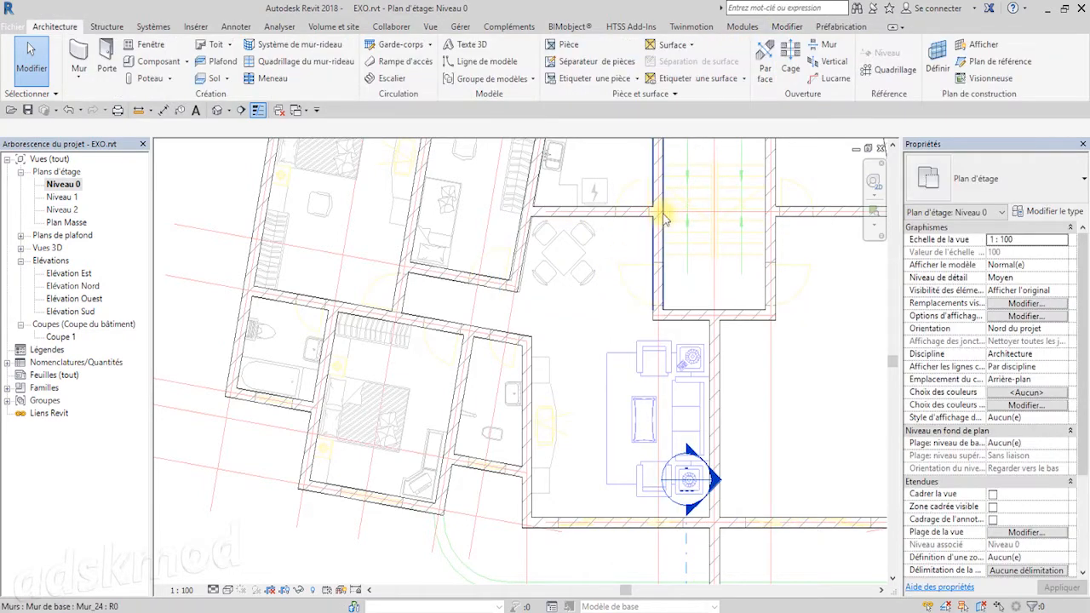
click(638, 214)
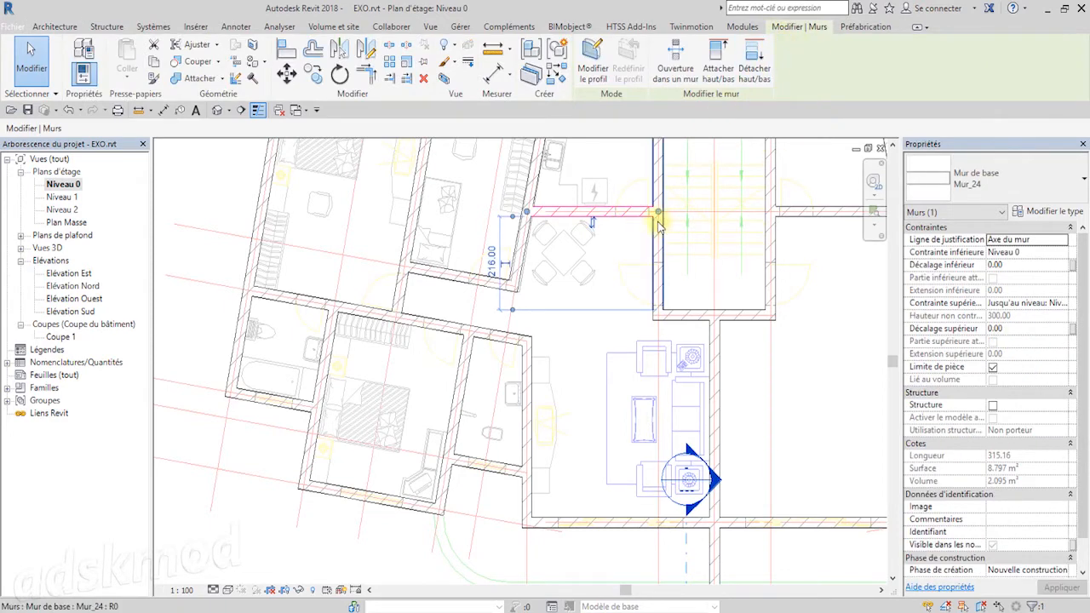
key(Escape)
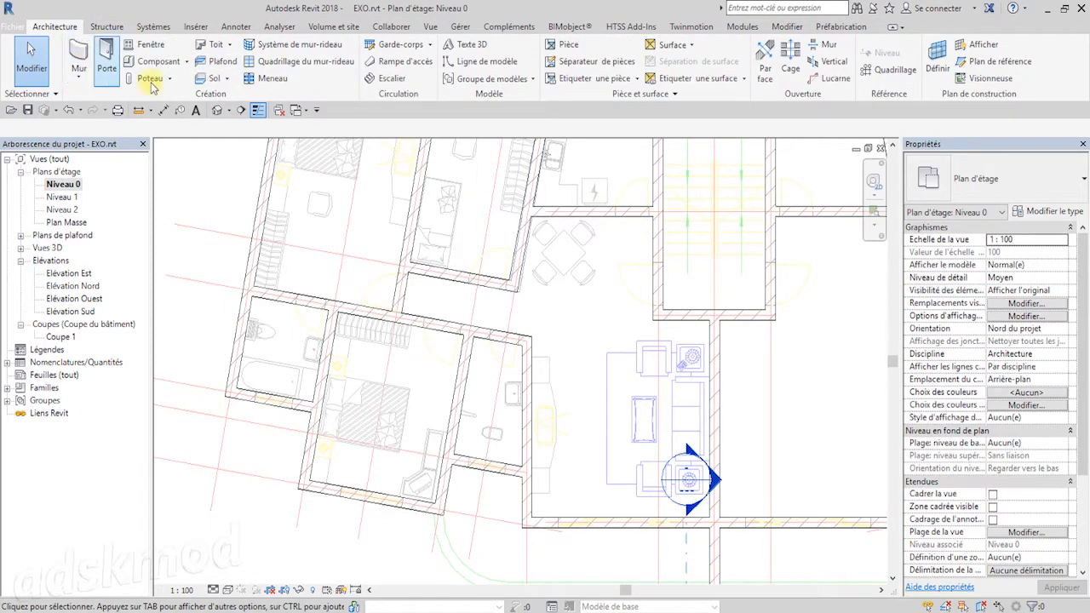
click(667, 247)
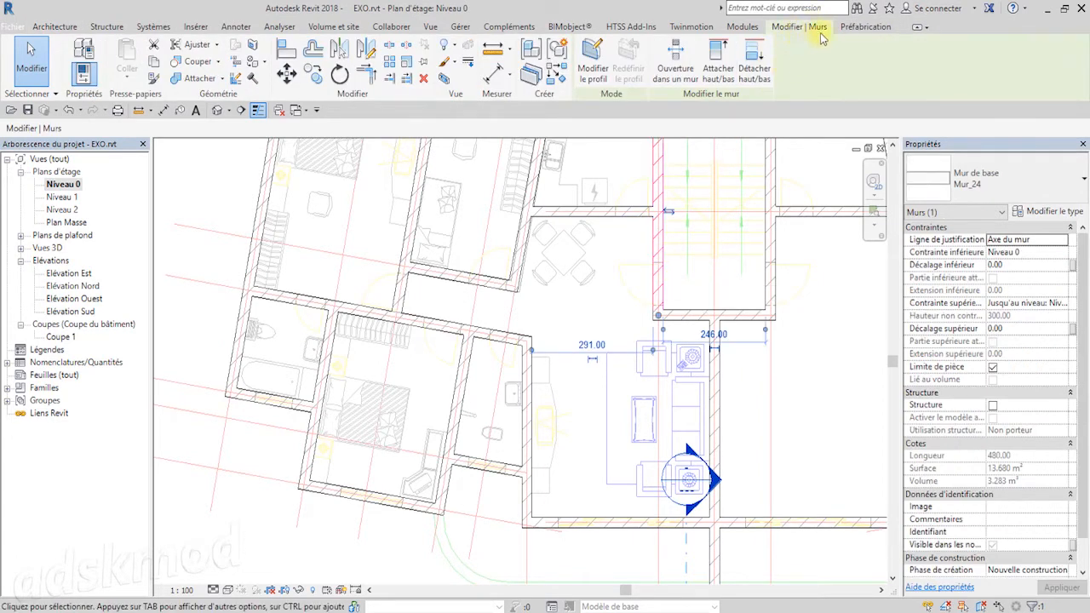
click(634, 267)
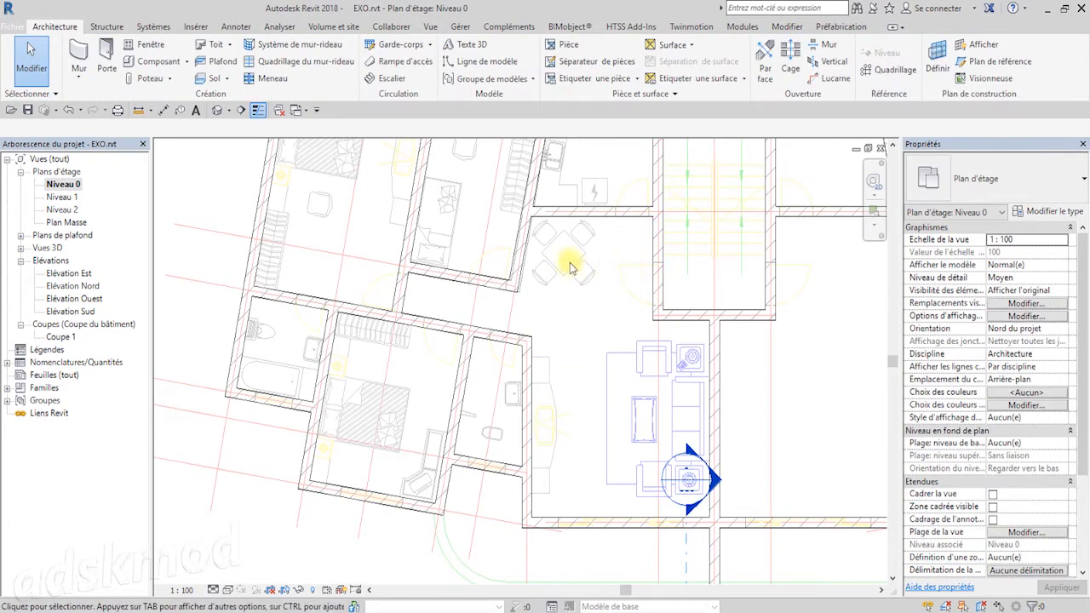
- Start the Door command and browse the family library for loading to the Portes / Entrée (avec angle d'ouverture) folder
click(107, 66)
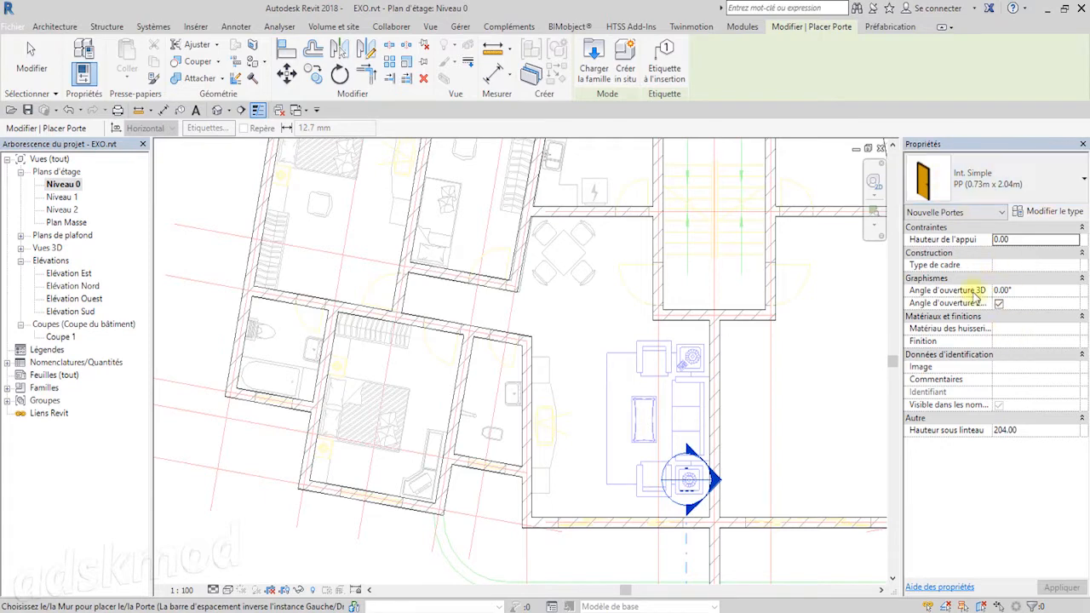
click(992, 184)
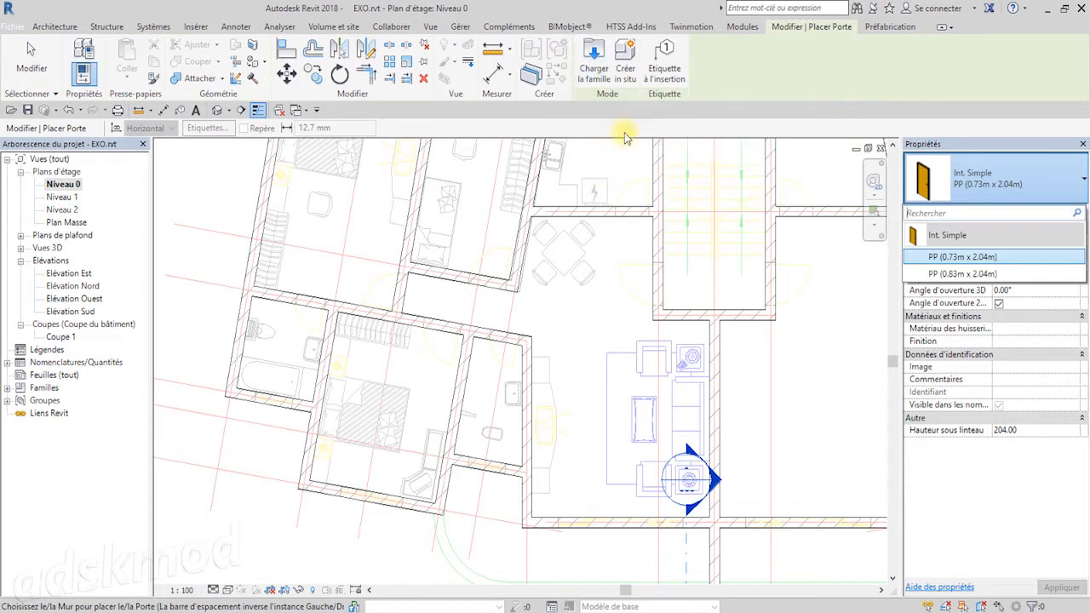
click(593, 68)
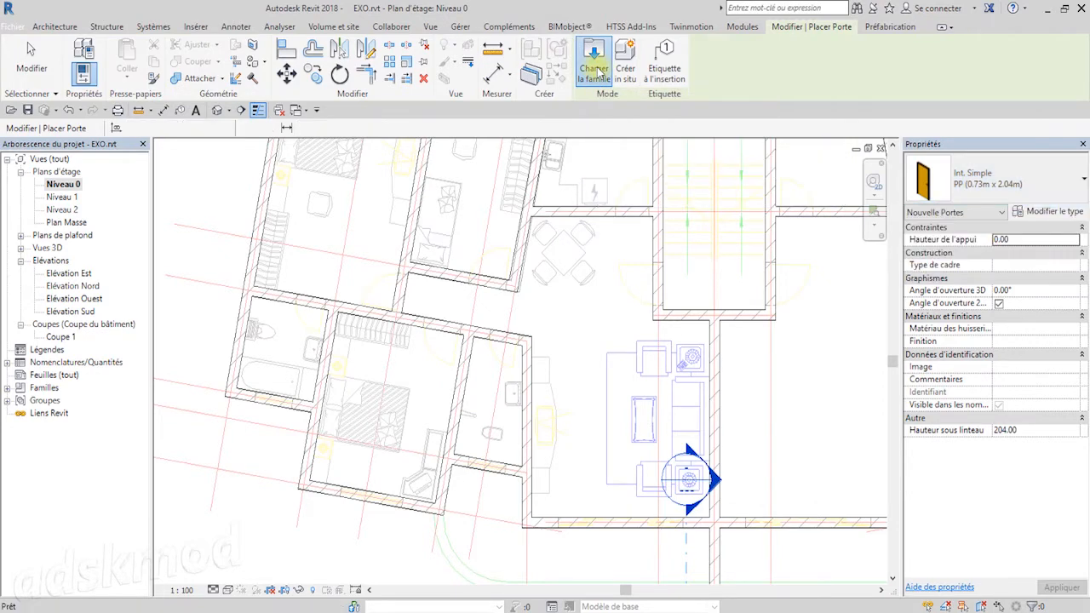
click(593, 68)
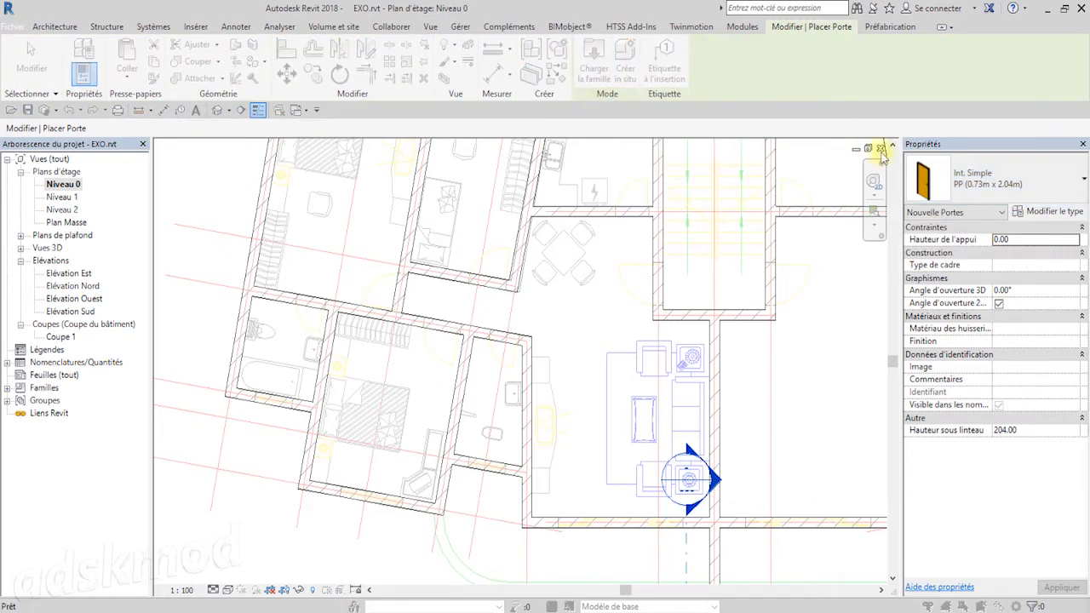
drag(583, 118, 500, 29)
mouse_move(588, 21)
mouse_down()
mouse_move(588, 74)
mouse_move(585, 39)
mouse_up()
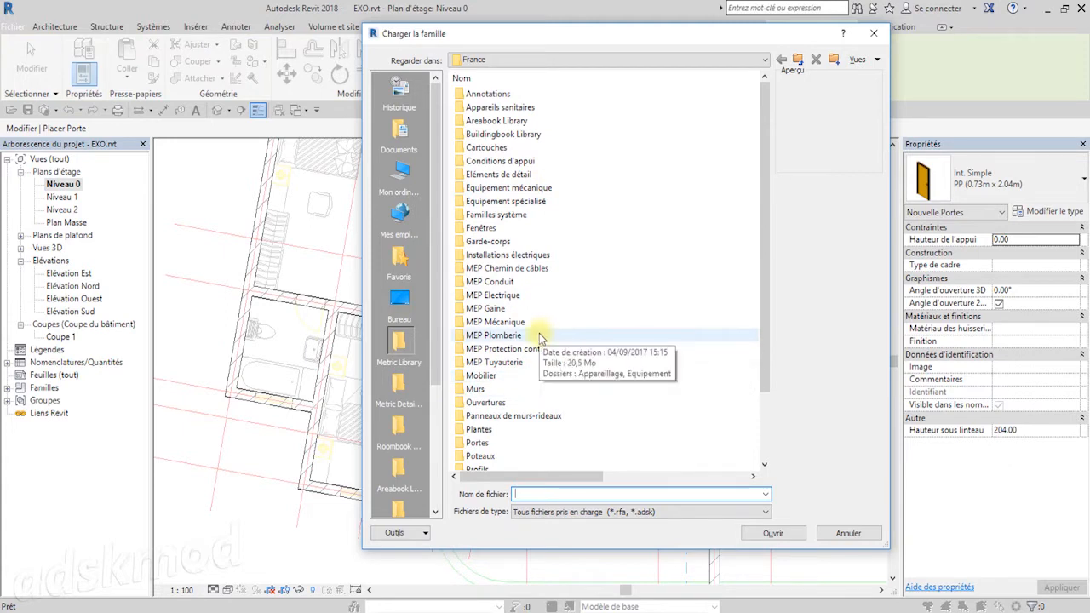
double_click(479, 444)
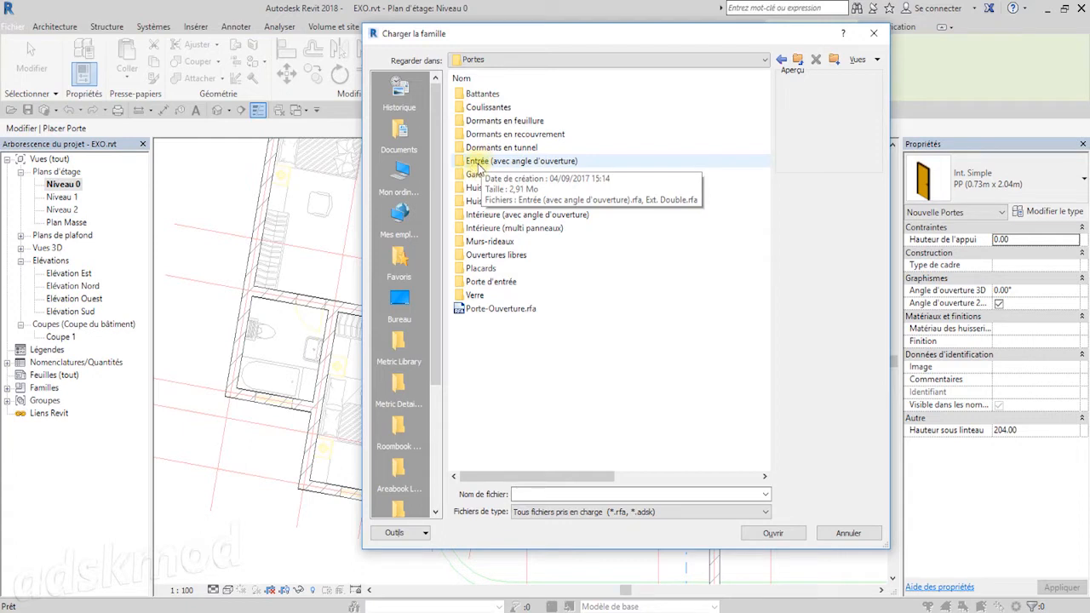
double_click(511, 165)
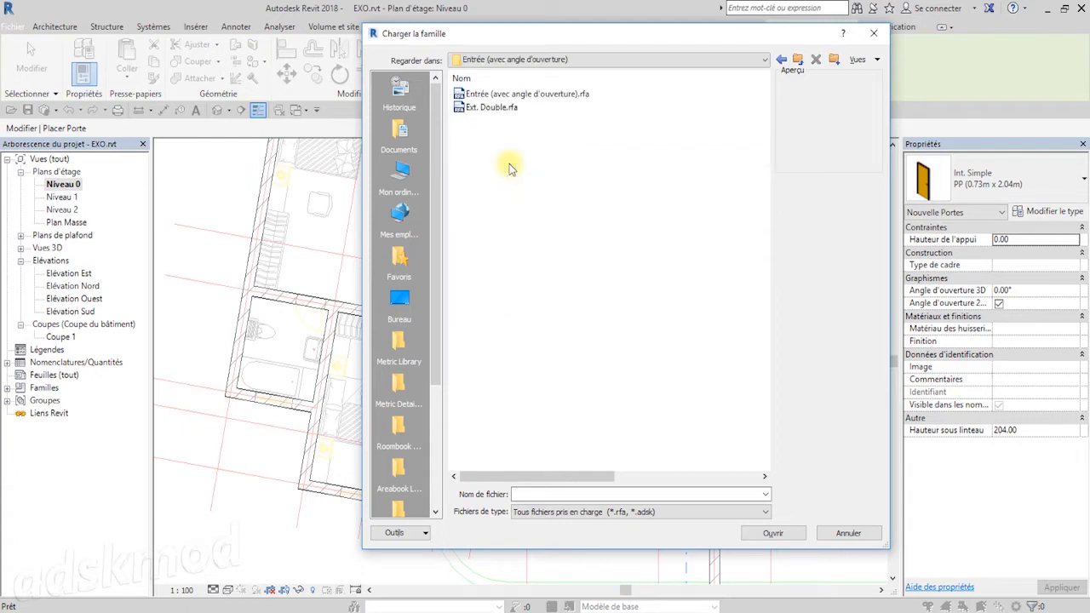
- Compare the previews of the two entrance door families and load Entrée (avec angle d'ouverture).rfa into the project
click(501, 109)
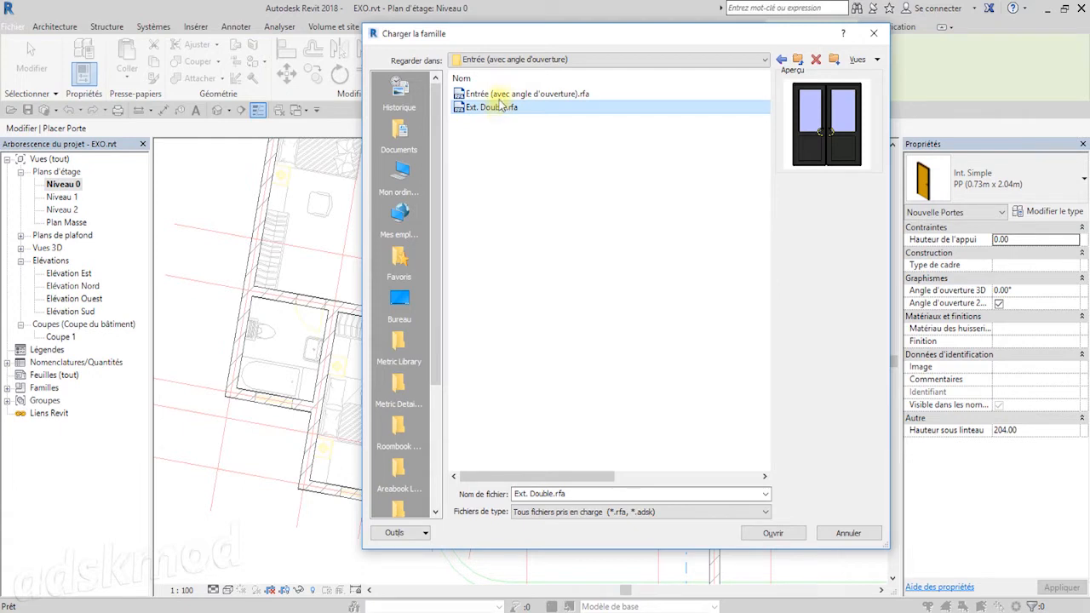
click(499, 95)
click(499, 109)
click(497, 95)
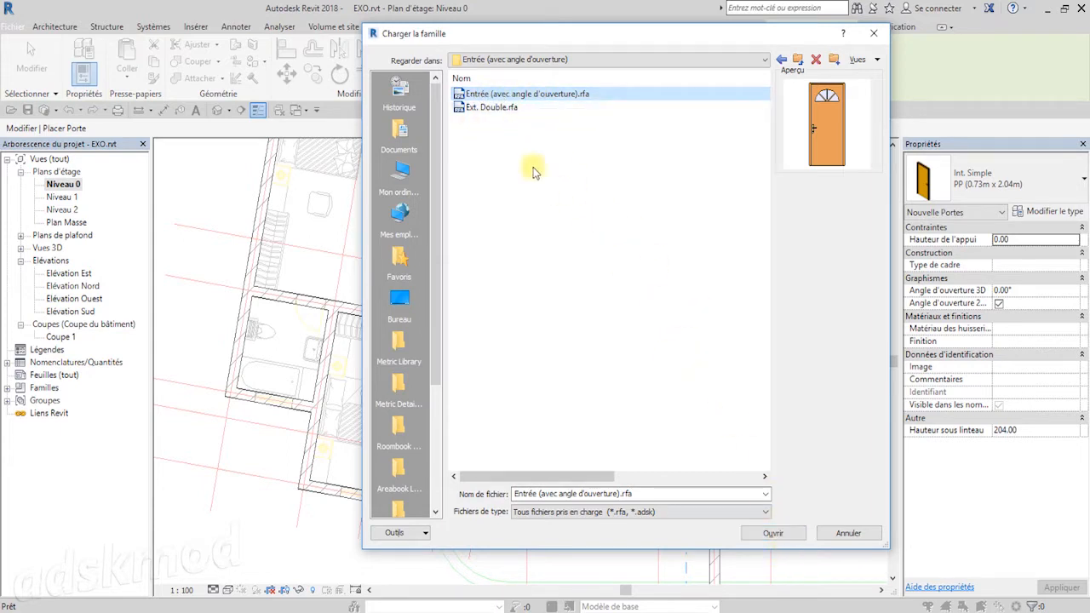
click(481, 108)
click(526, 94)
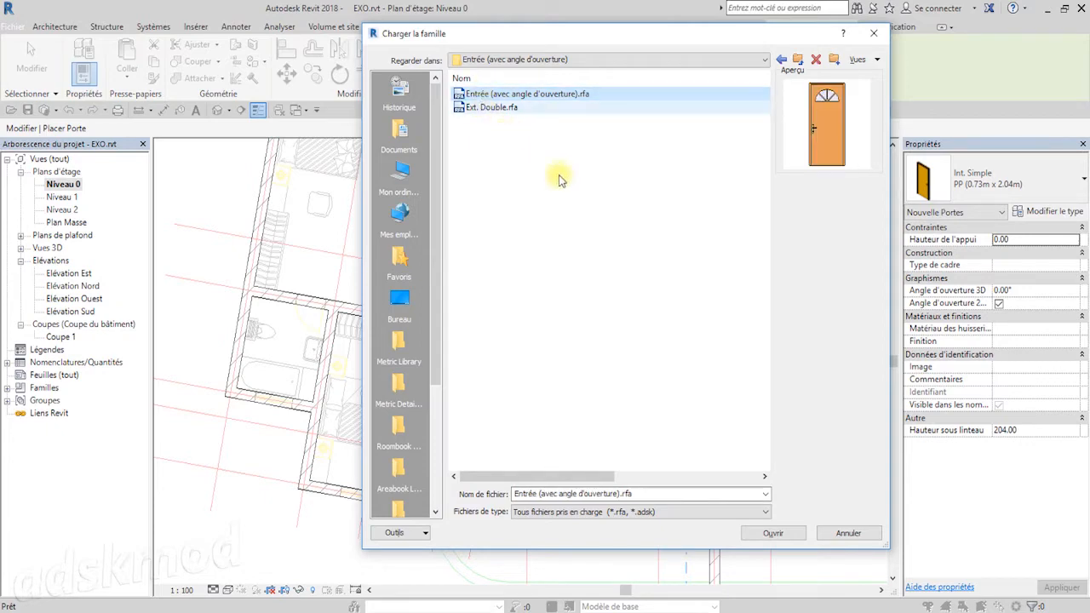
click(774, 532)
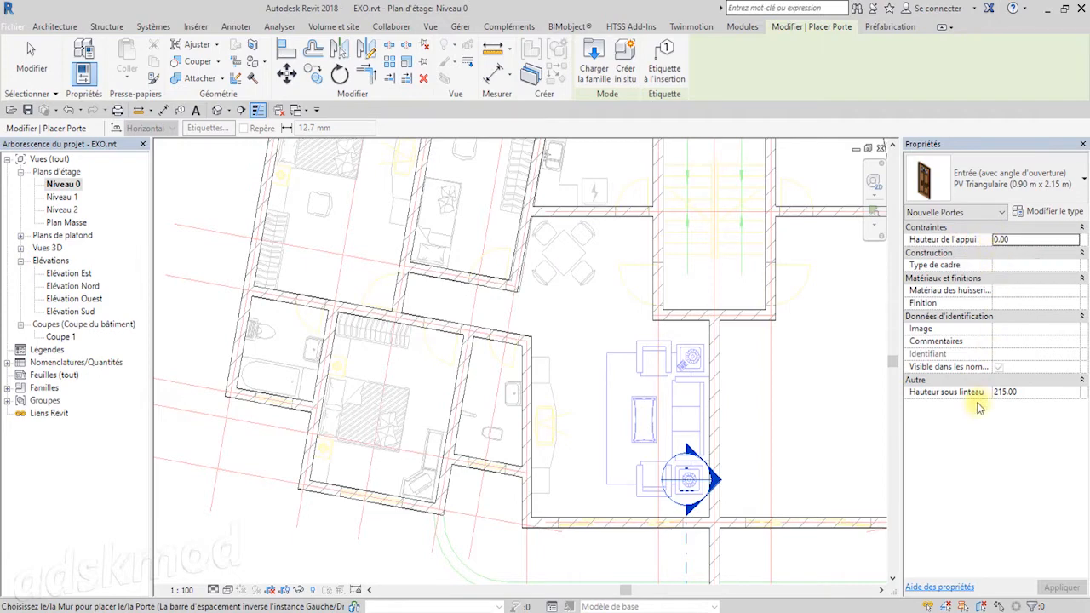
- Open the type properties of the PV Triangulaire (0.90 m x 2.15 m) door and display its preview beside the parameters
click(1047, 218)
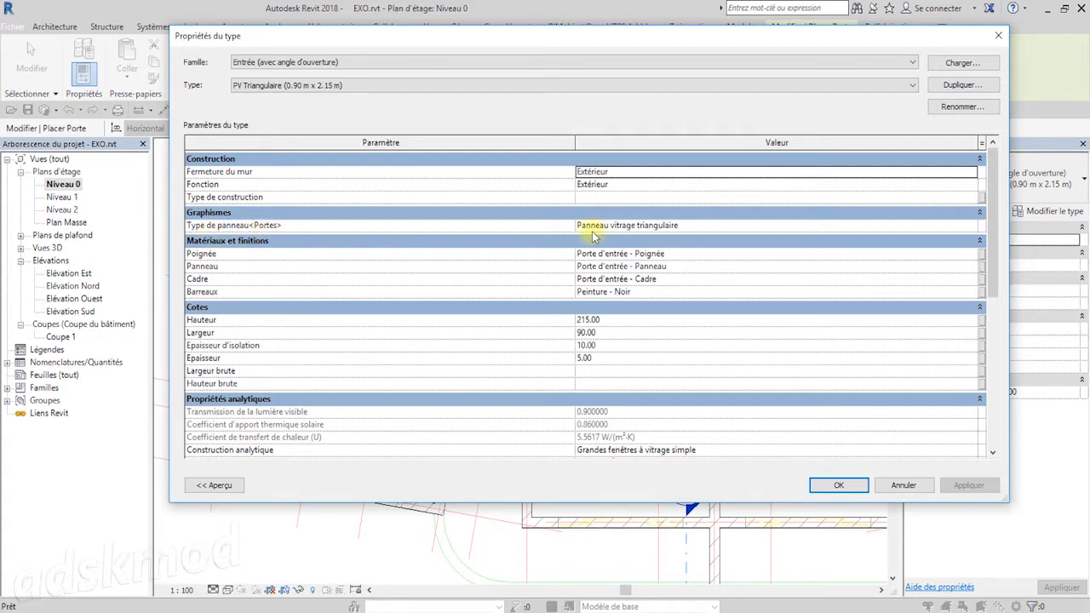
click(764, 226)
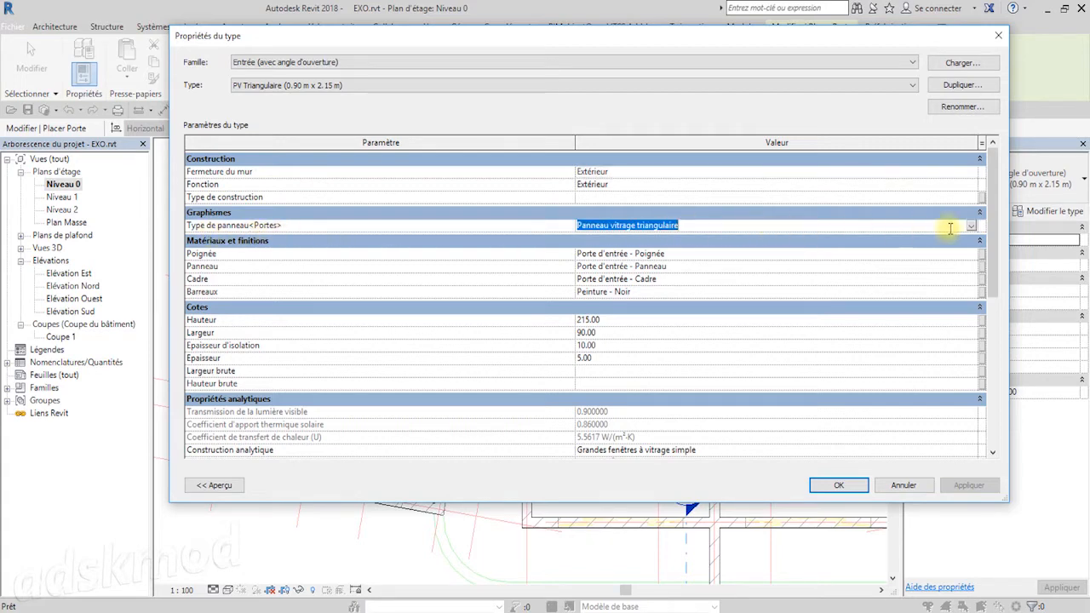
click(971, 226)
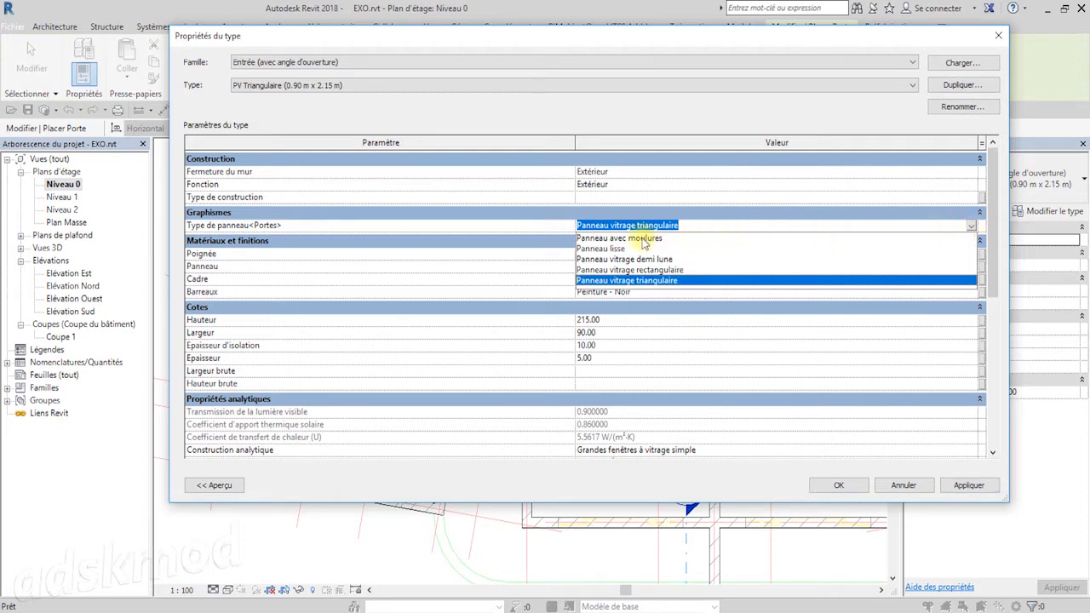
click(226, 484)
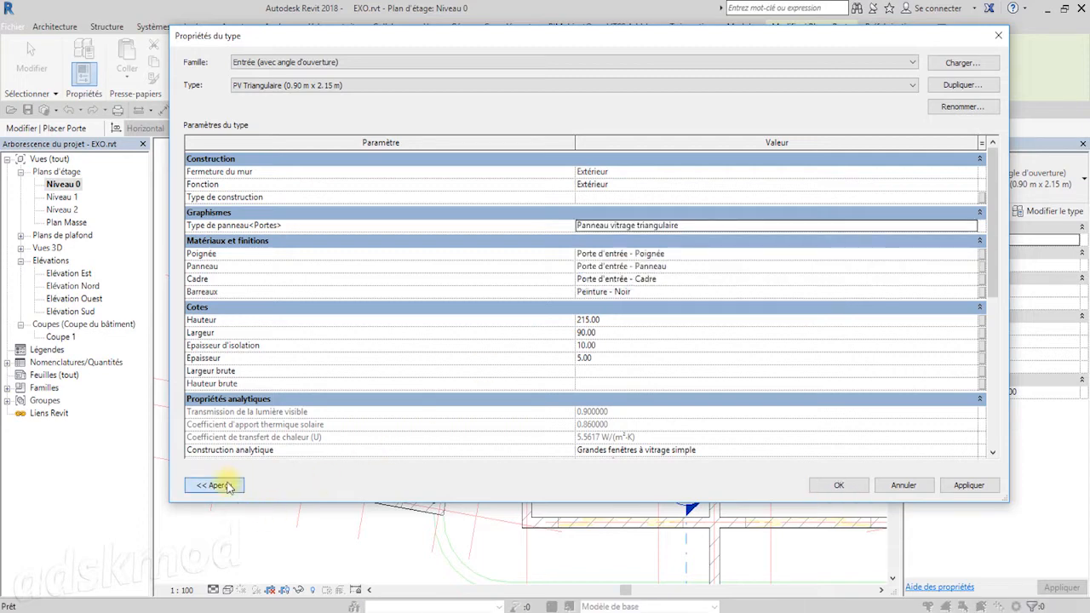
click(226, 485)
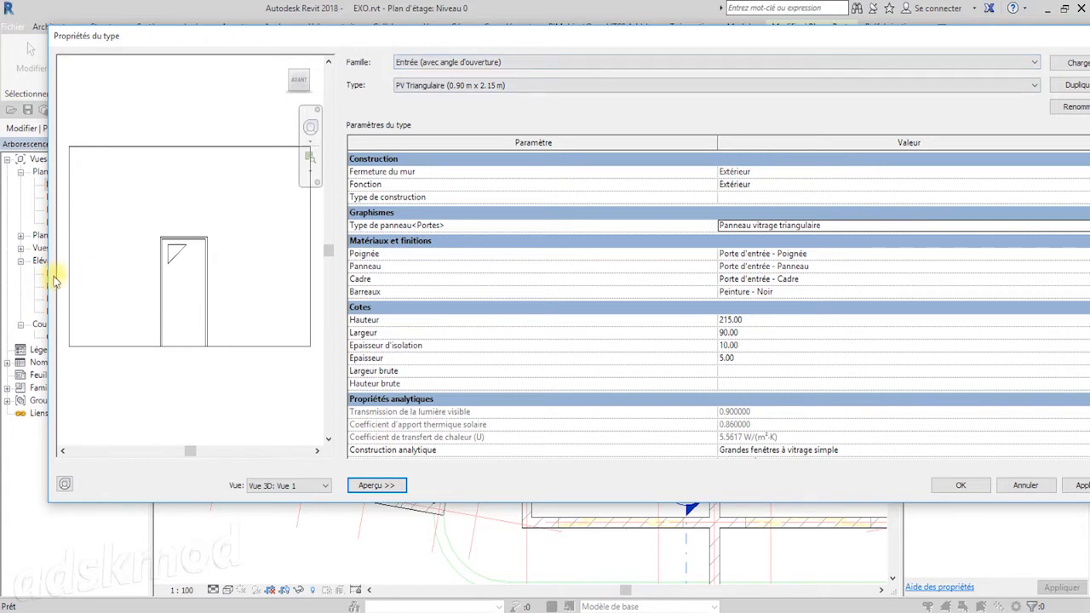
drag(47, 278, 335, 287)
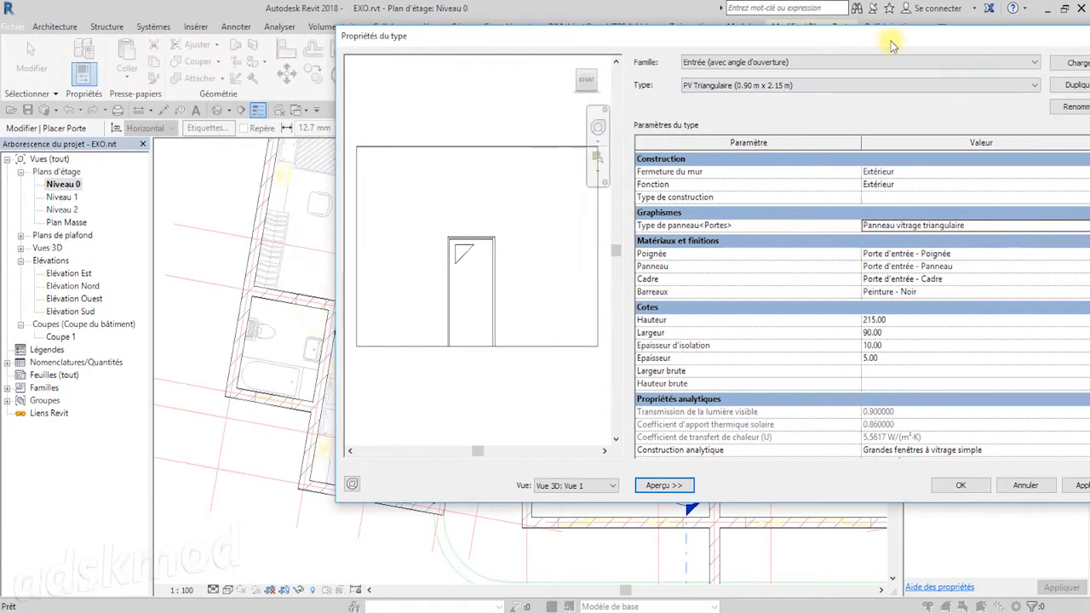
drag(891, 41, 652, 51)
- Try the Panneau avec moulures, Panneau lisse and Panneau vitrage rectangulaire options as the door's panel type
click(853, 236)
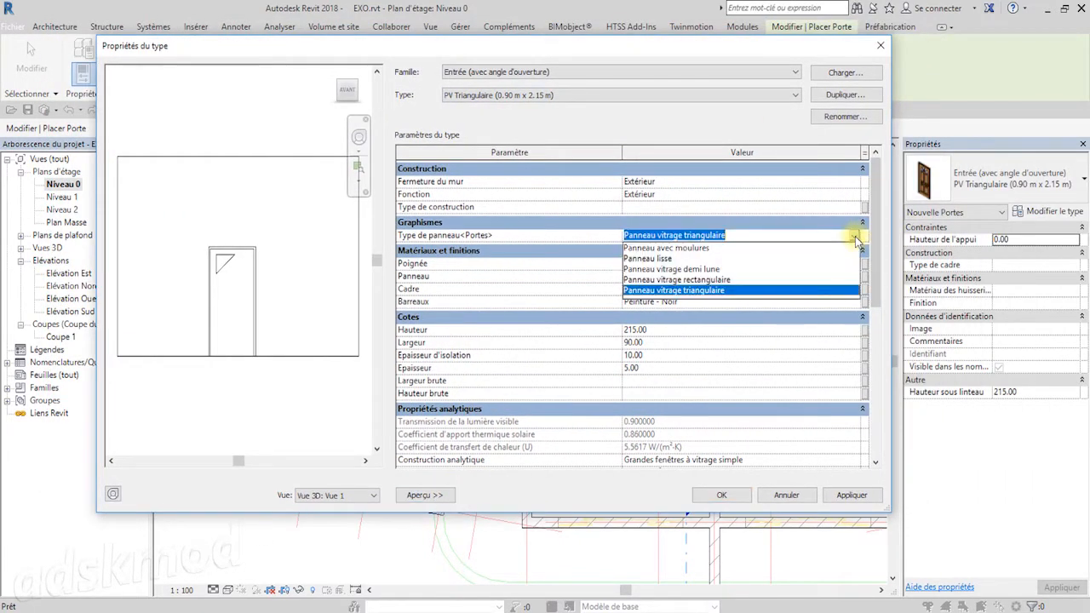
click(685, 249)
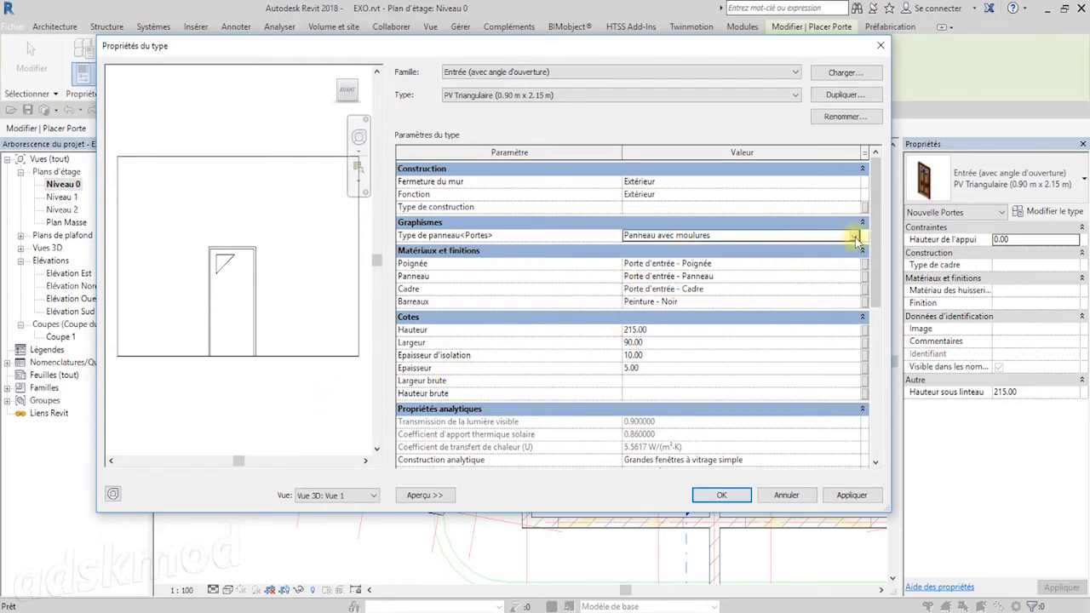
click(216, 338)
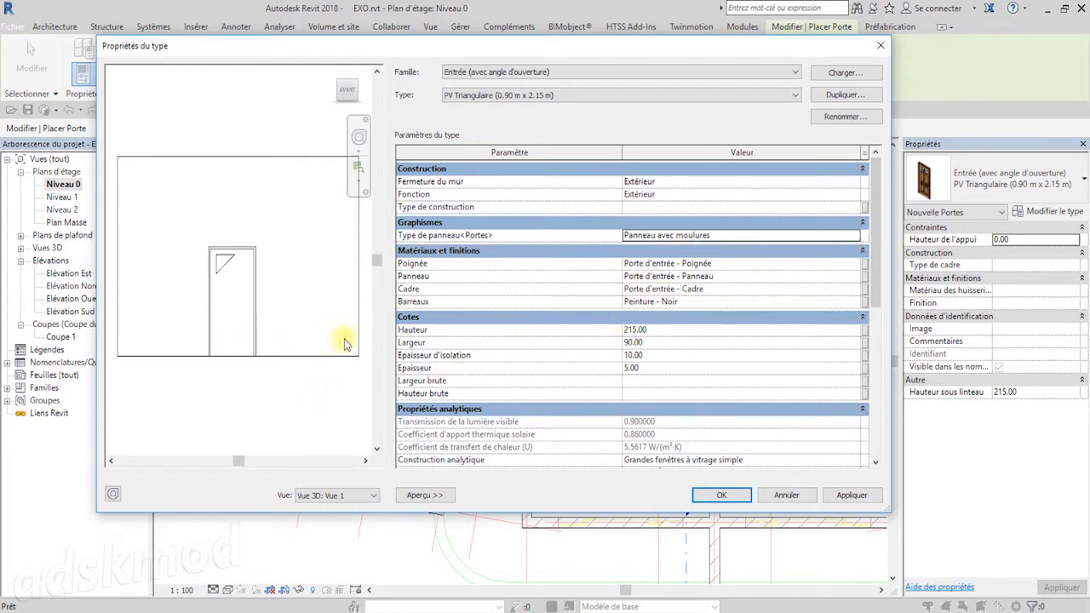
click(853, 236)
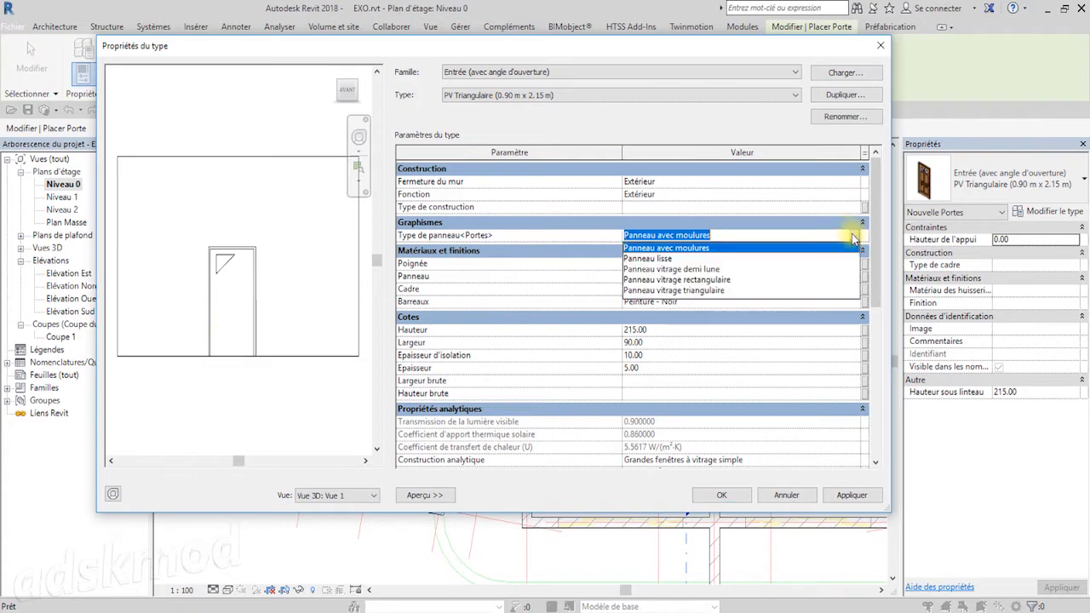
click(672, 258)
click(778, 238)
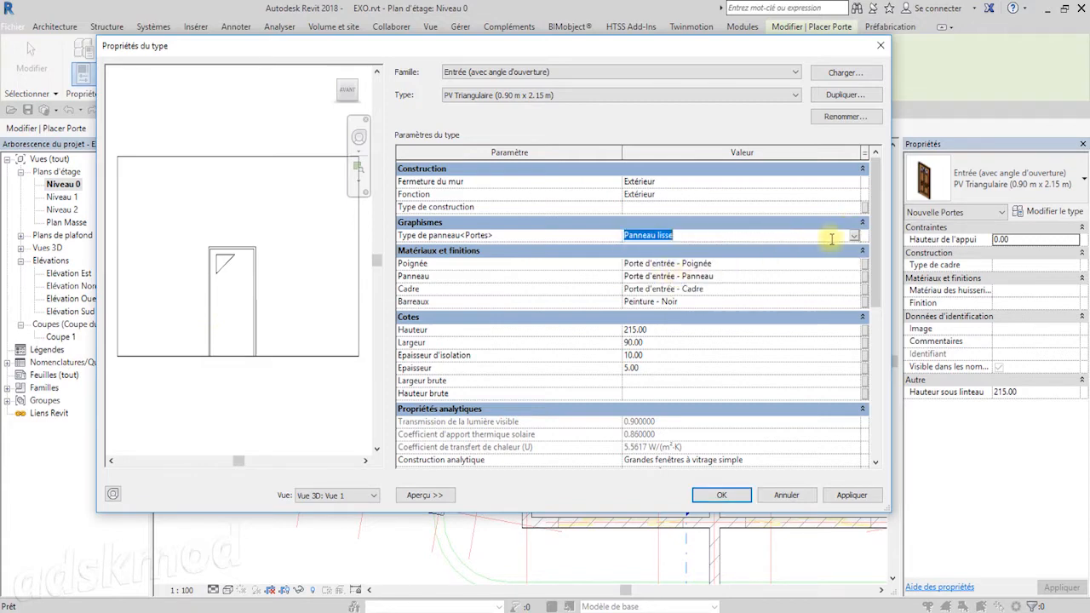
click(854, 238)
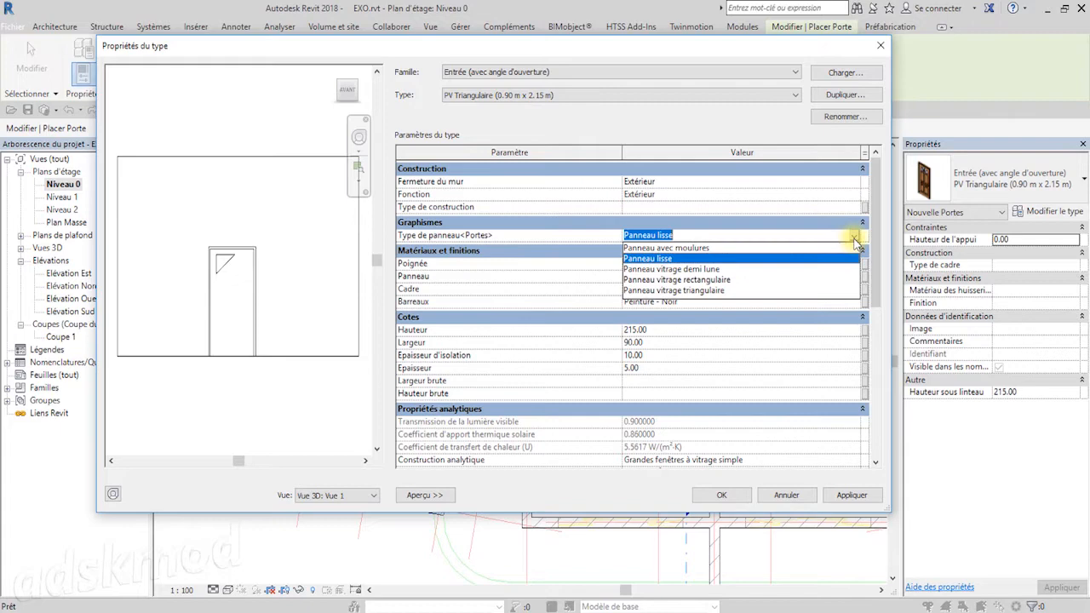
click(705, 280)
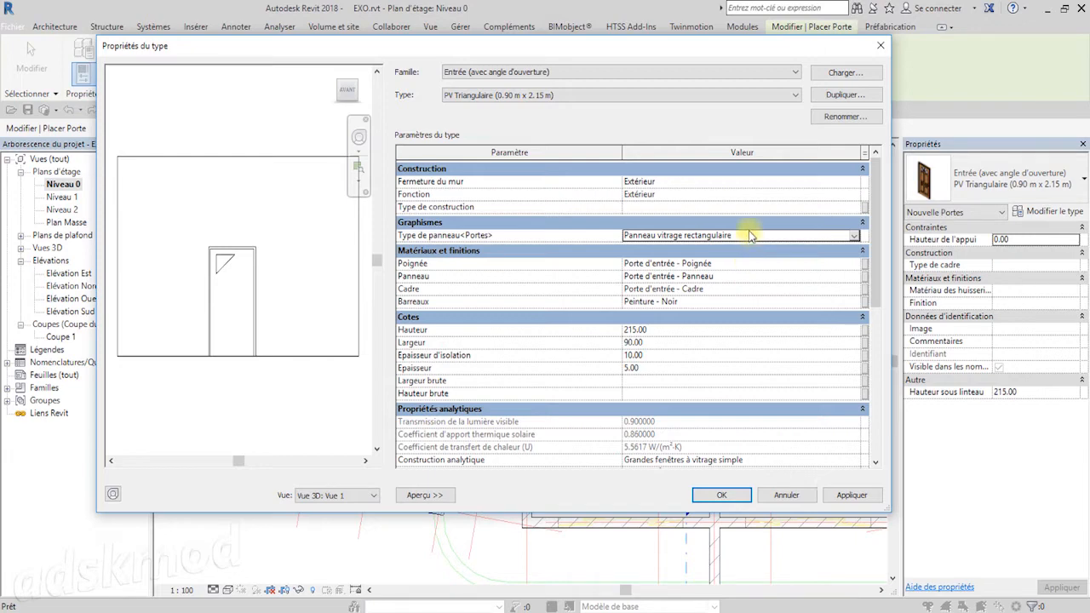
- Restore the panel type to Panneau vitrage triangulaire and check which types the entrance door family offers
click(530, 98)
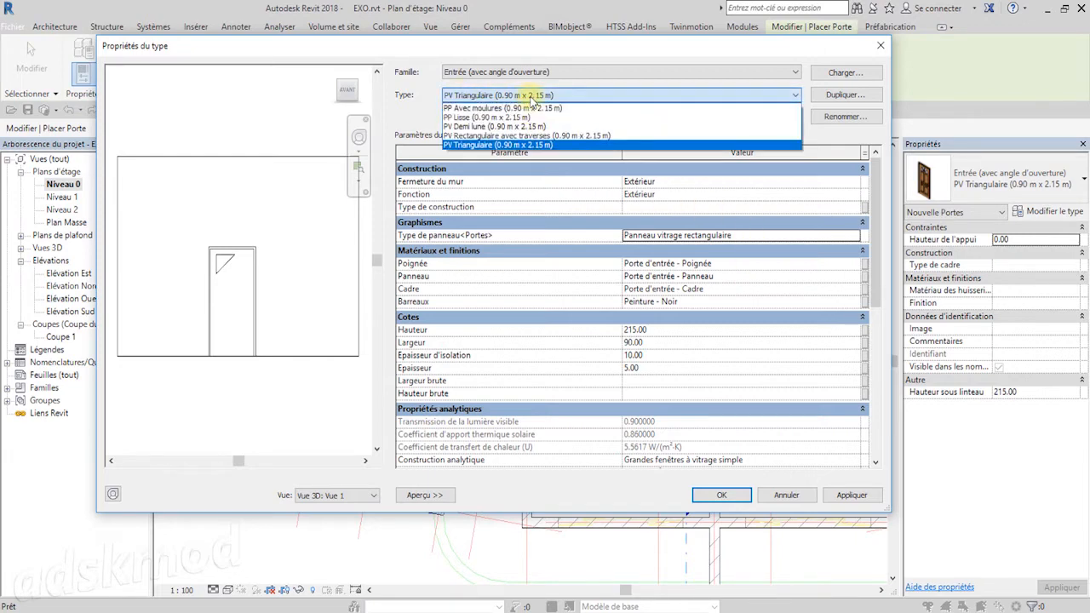
click(832, 186)
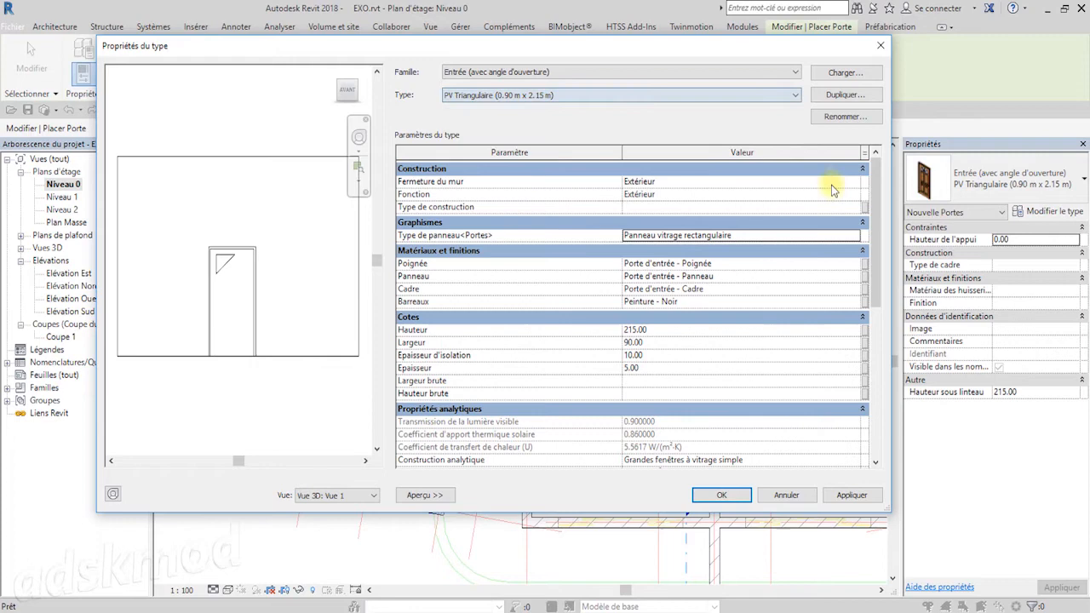
click(851, 236)
click(855, 238)
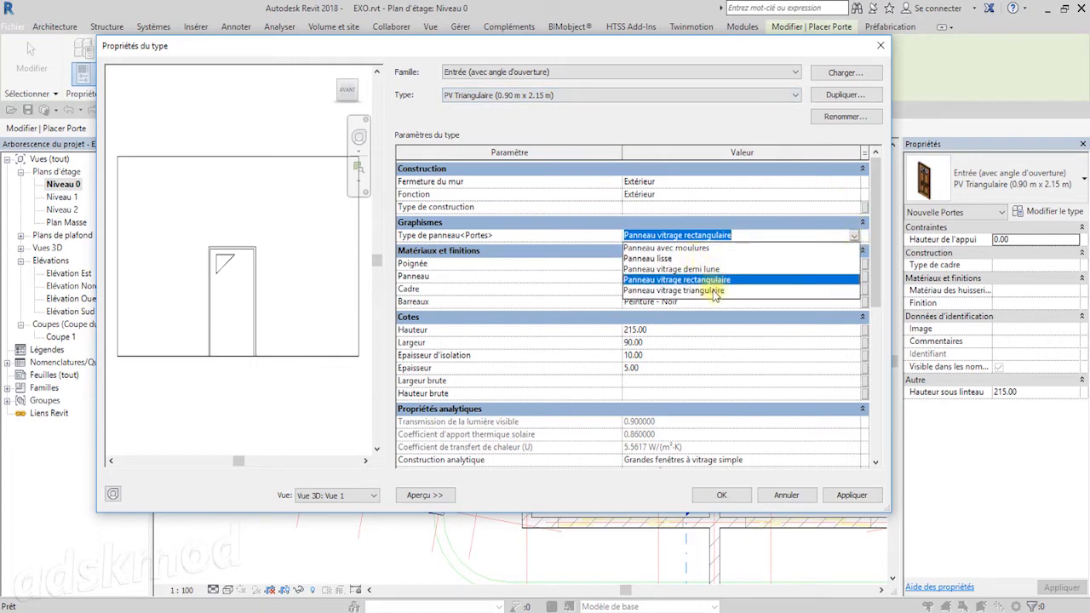
click(715, 291)
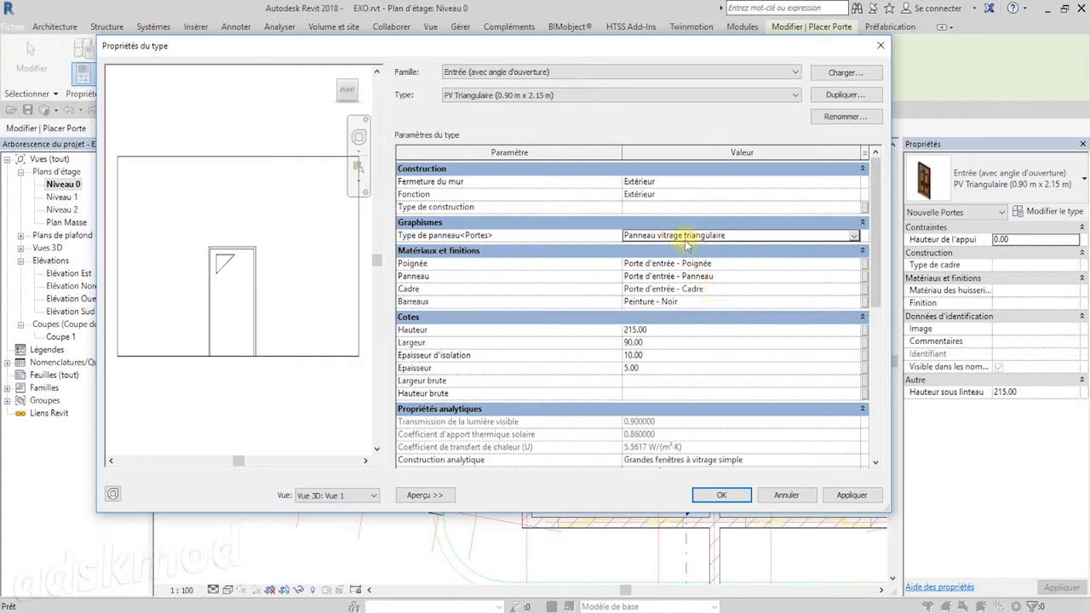
click(795, 95)
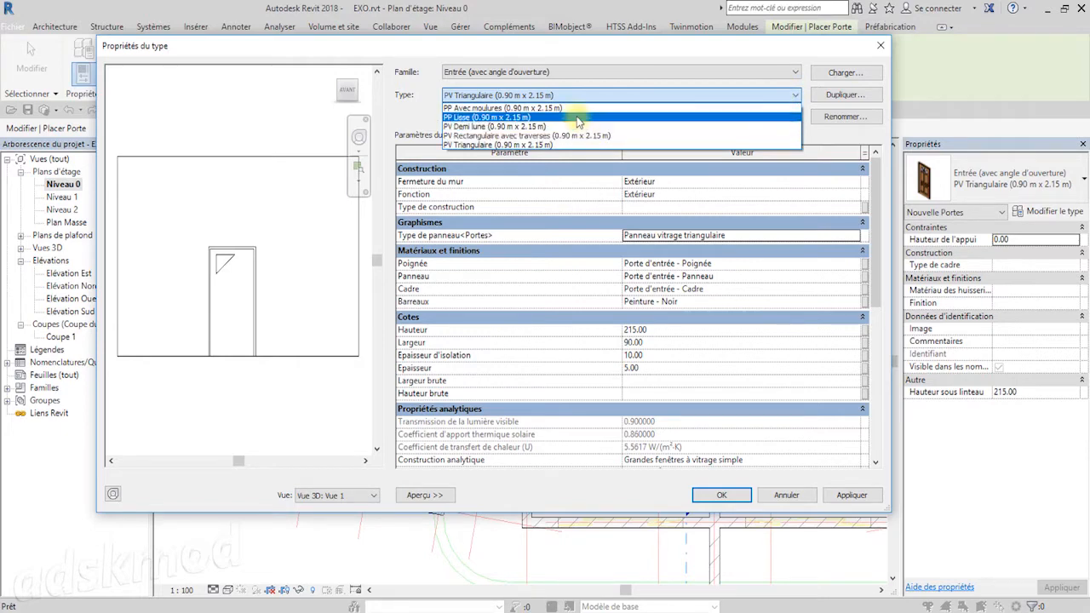
click(693, 54)
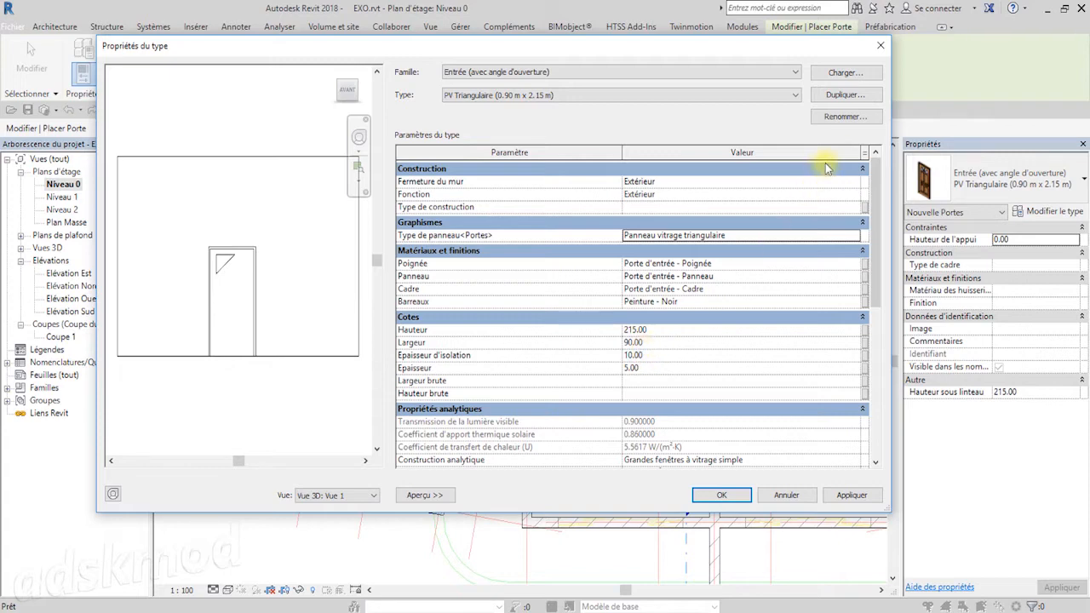
- Duplicate the 0.90 m wide door type under the name PV Triangulaire (1.00 m x 2.15 m)
click(661, 343)
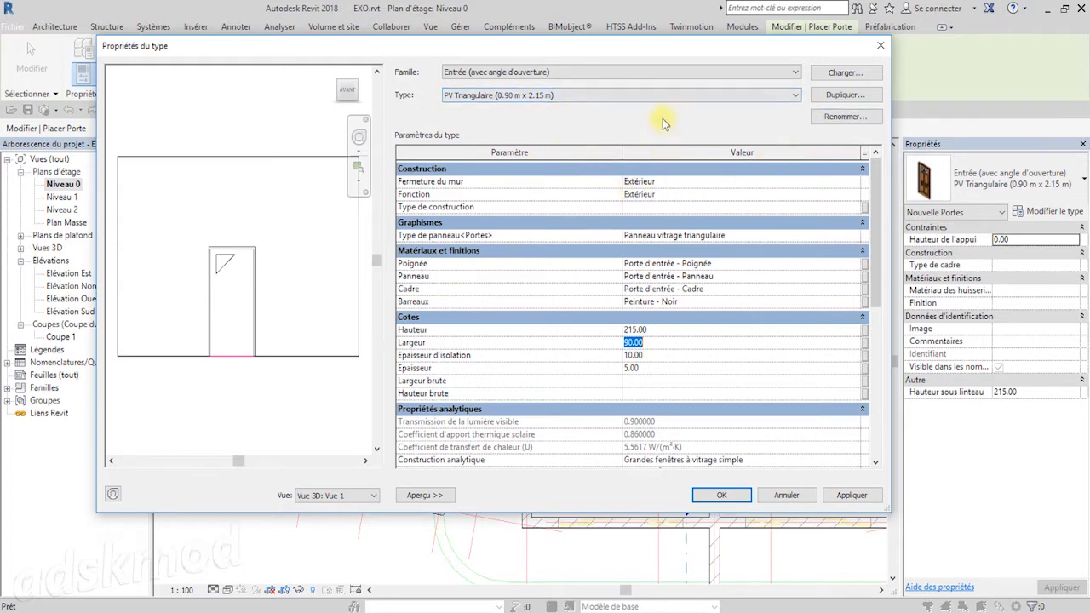
click(852, 95)
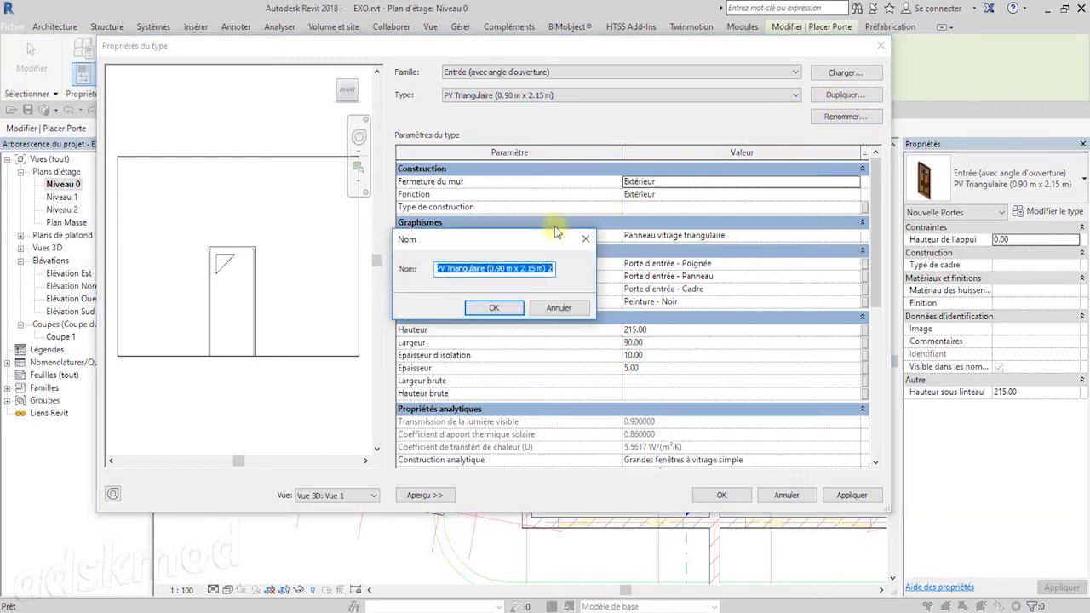
drag(546, 240, 762, 152)
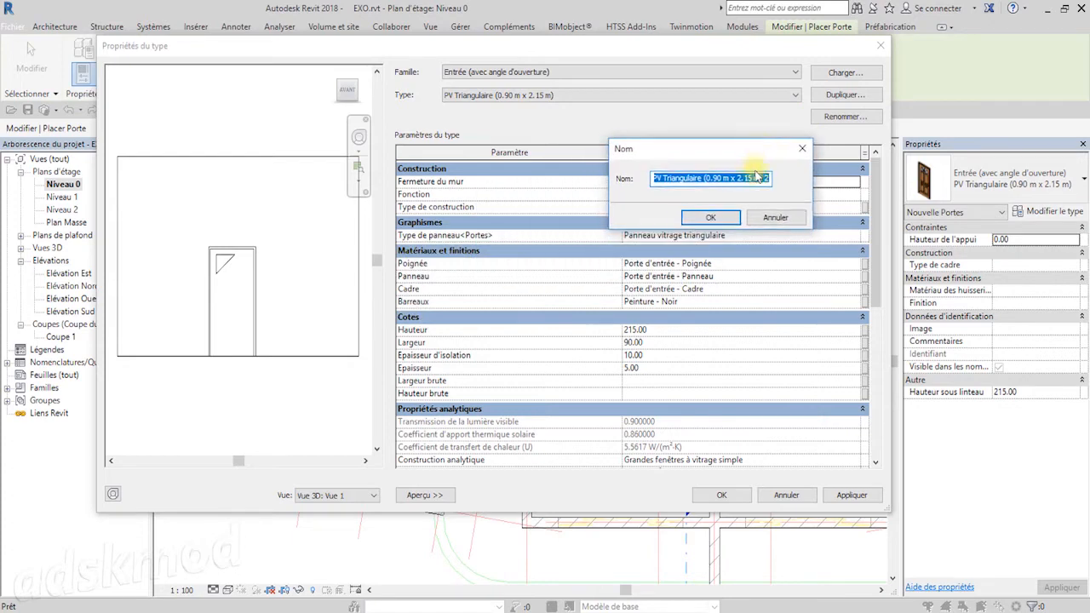
click(722, 179)
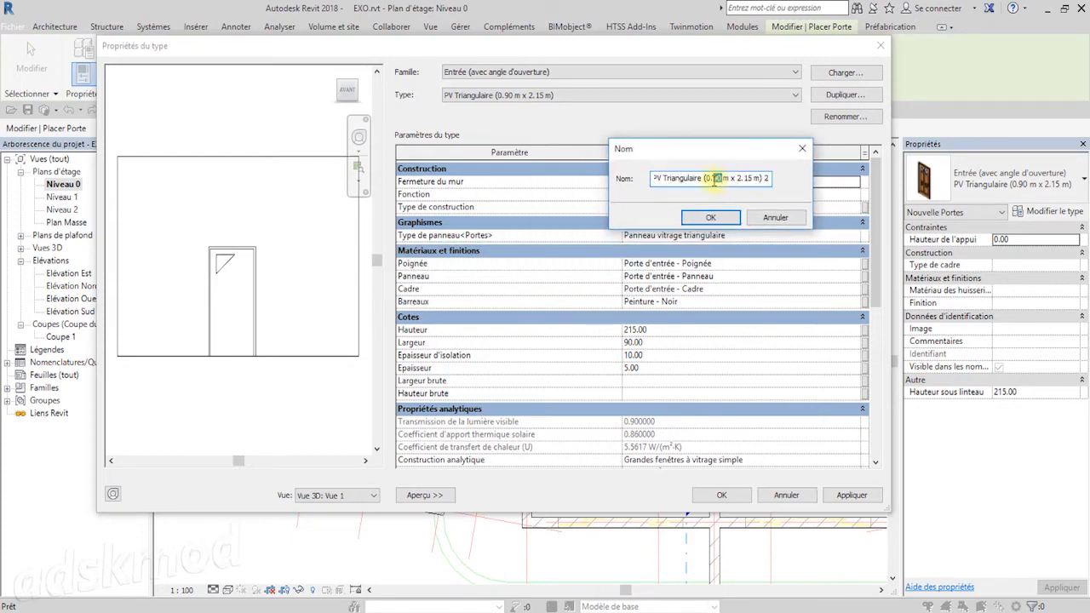
text(80)
key(BackSpace)
key(BackSpace)
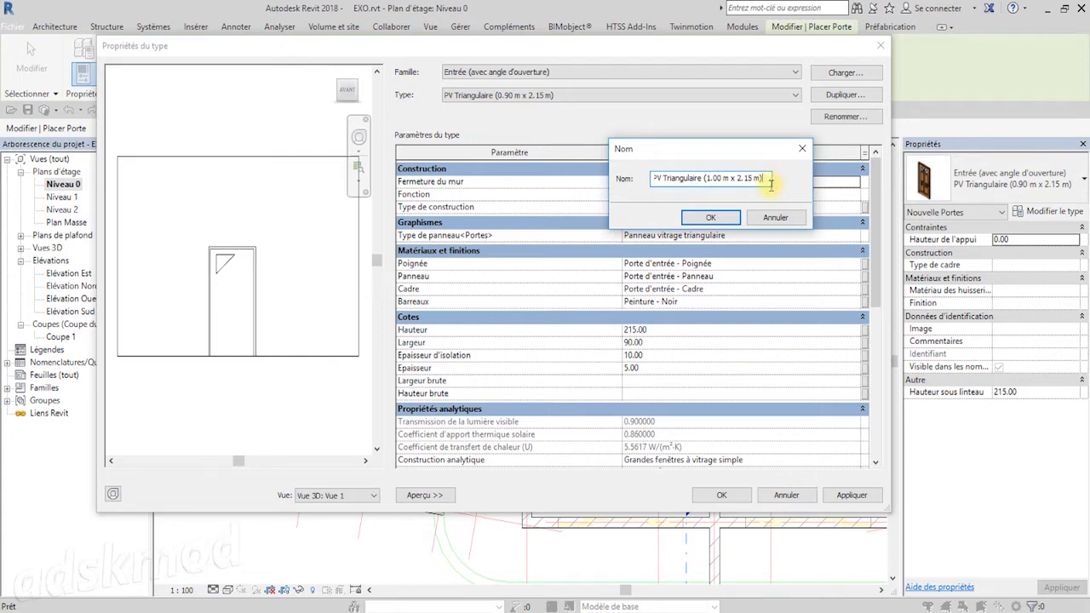
click(713, 217)
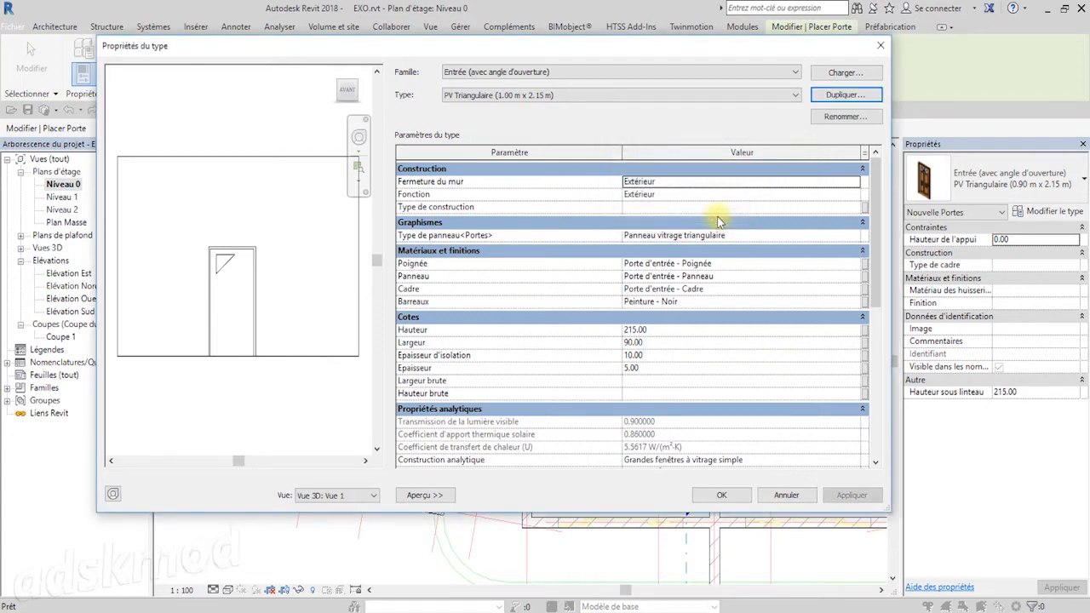
- Set the duplicated door type's width (Largeur) to 100 and review its remaining type parameters
click(666, 342)
text(1)
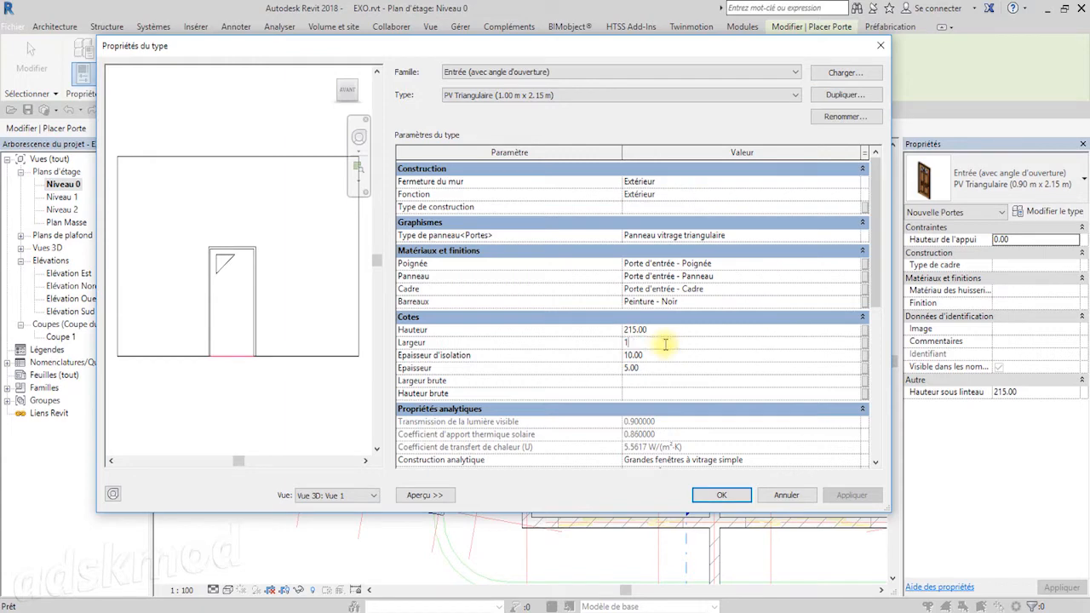
text(00)
click(689, 331)
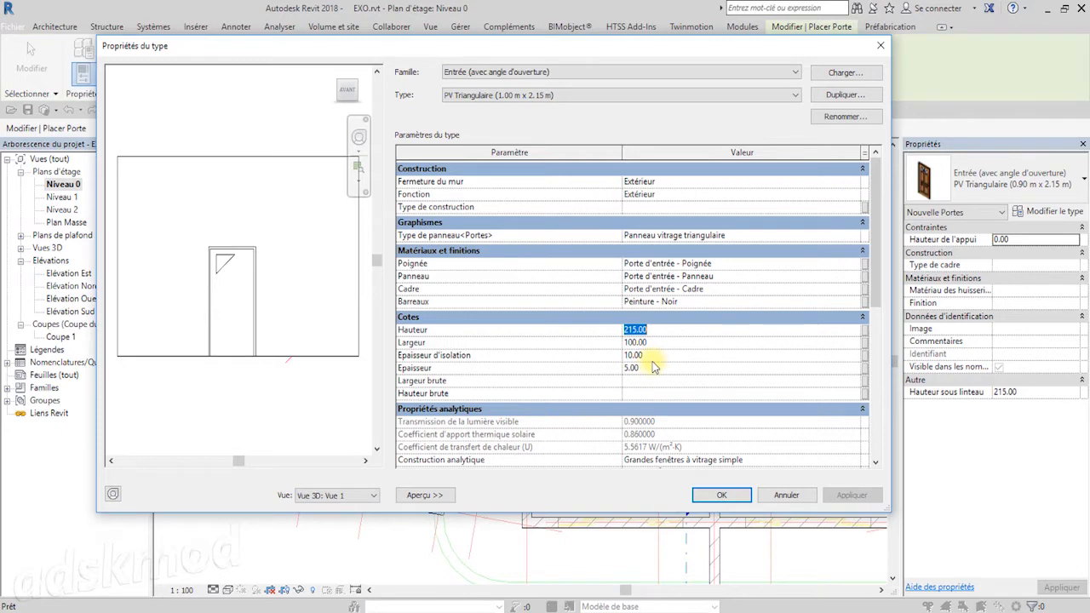
scroll(749, 426, down, 2)
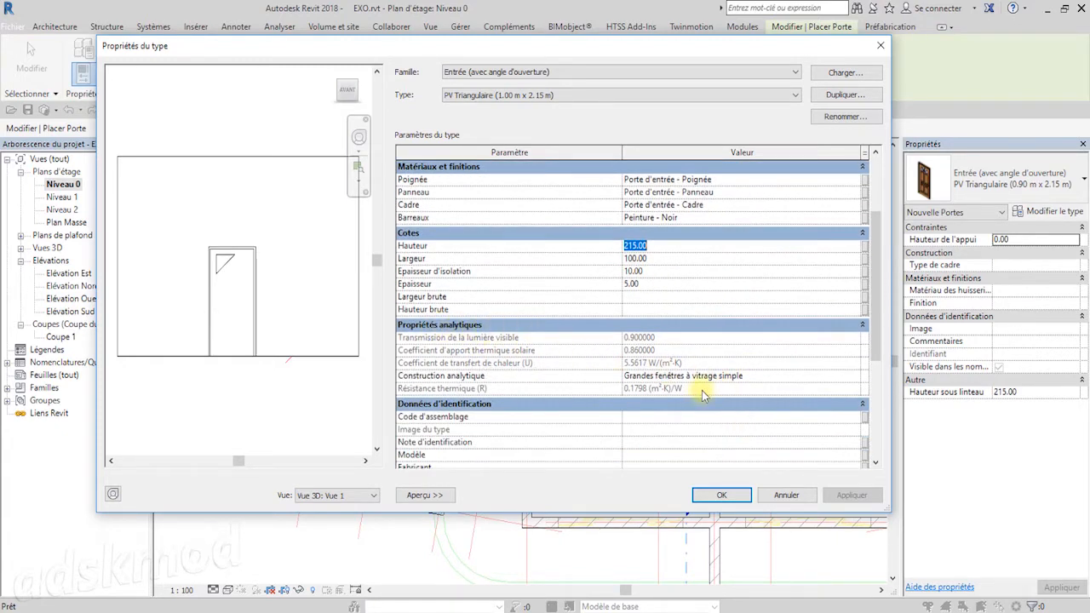
scroll(703, 394, down, 3)
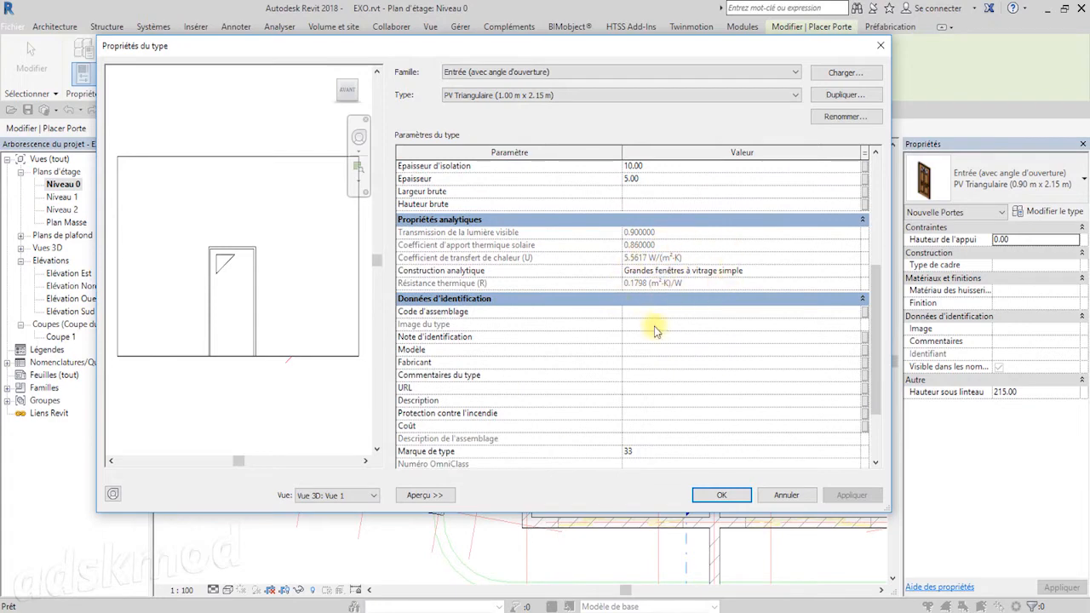
scroll(630, 358, down, 3)
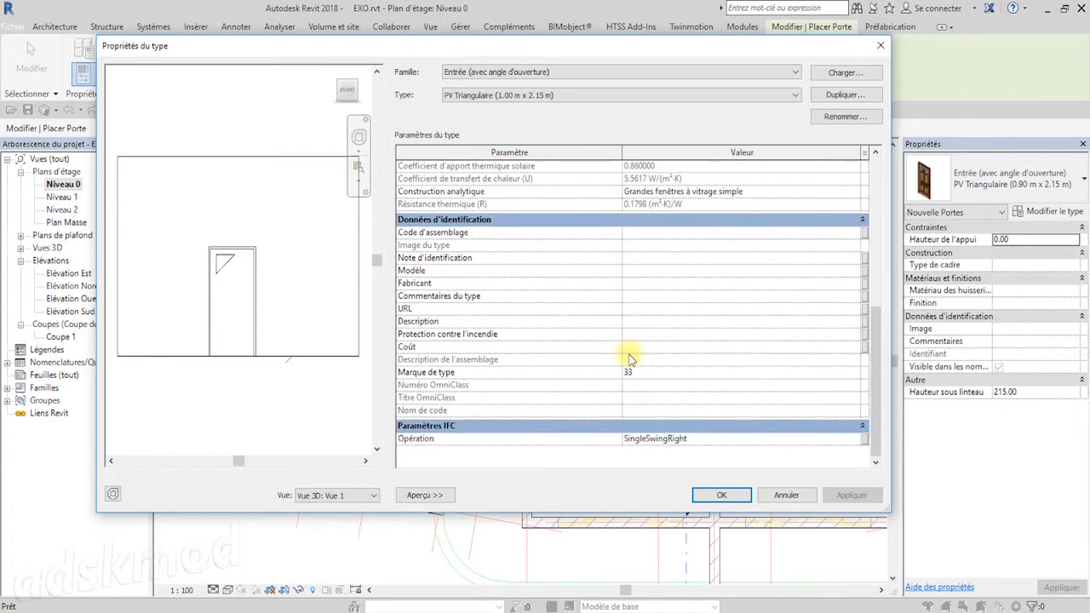
scroll(630, 357, up, 6)
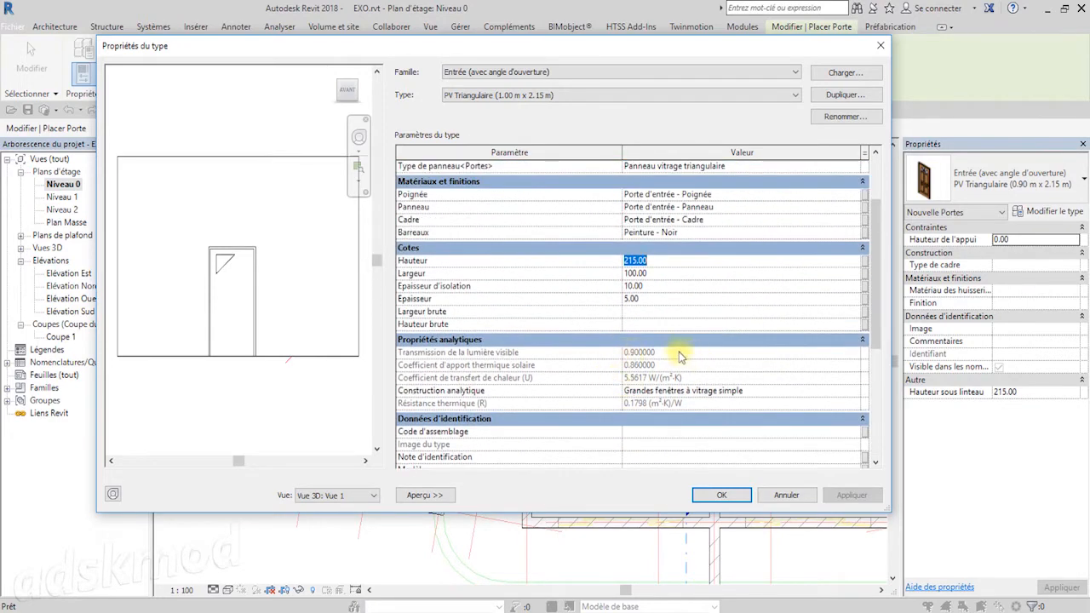
- Review the remaining analytical, identification and IFC parameters of the 1.00 m entrance door type and accept the type properties
scroll(705, 436, down, 6)
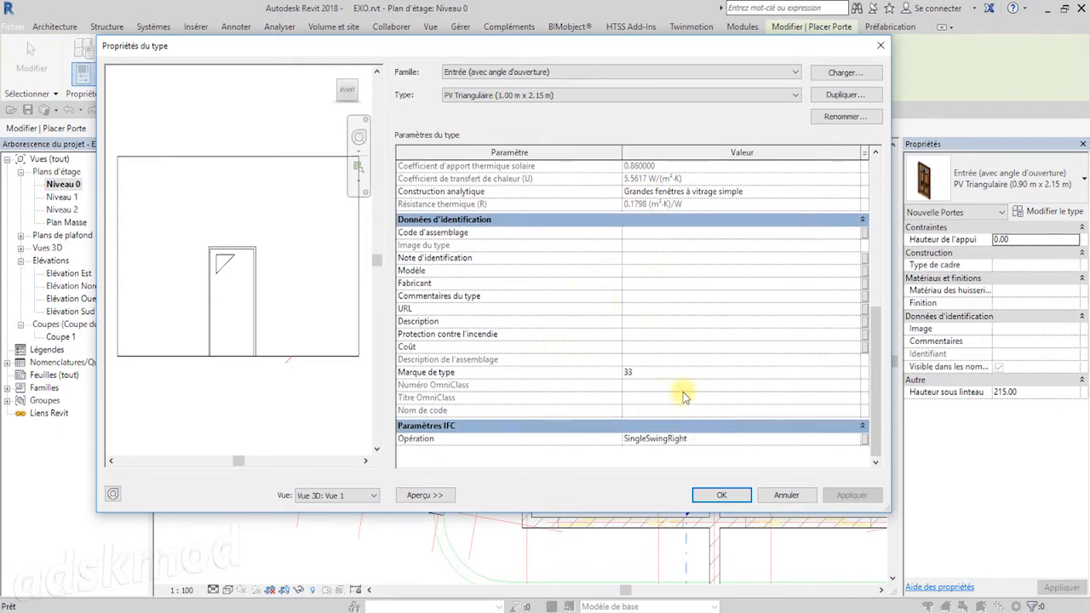
scroll(647, 373, up, 1)
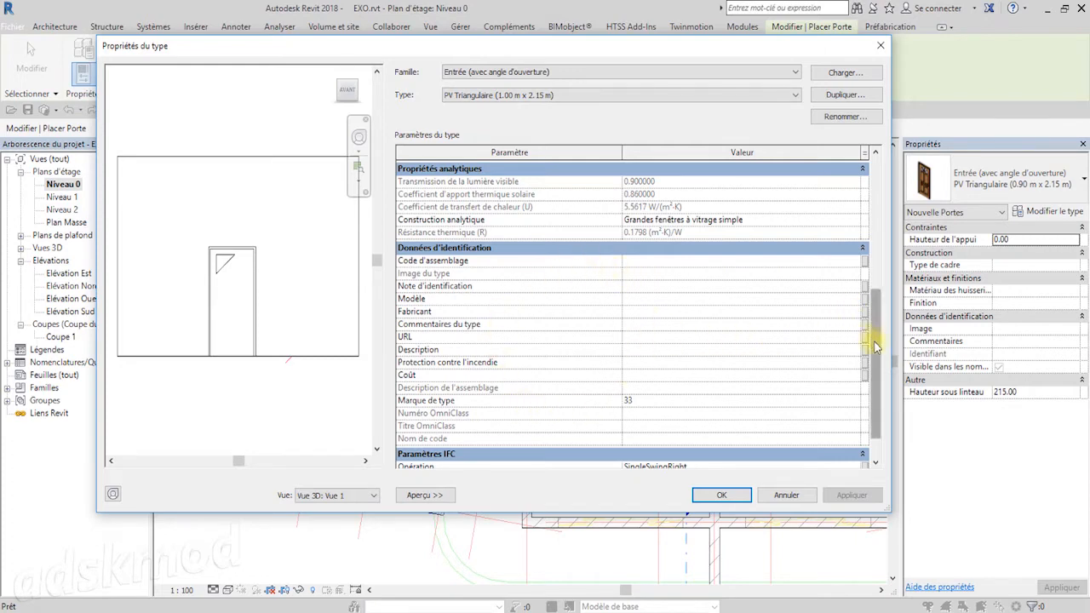
drag(874, 345, 868, 287)
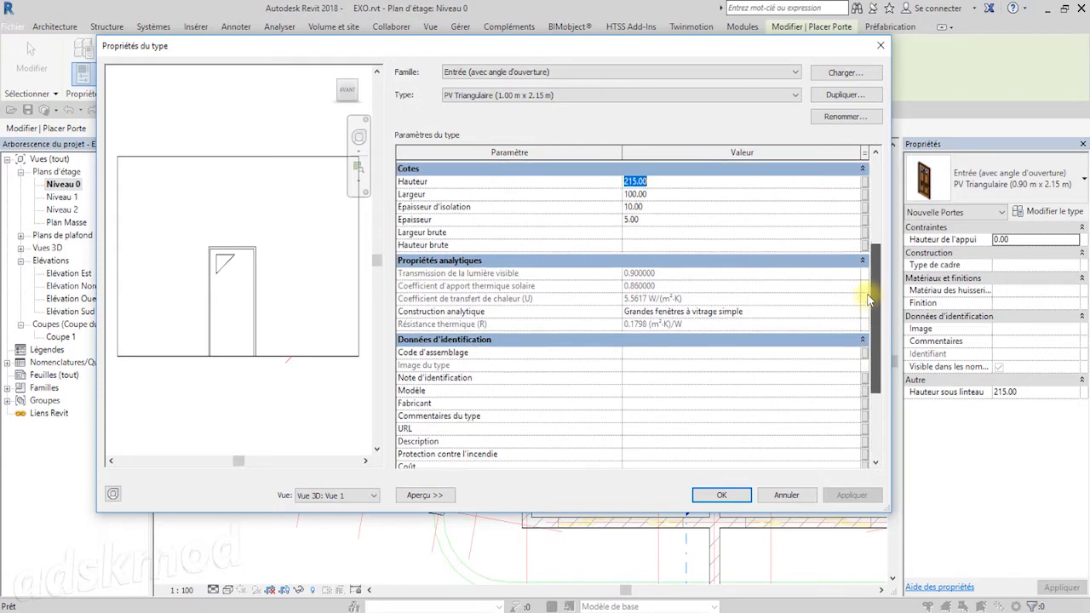
click(718, 495)
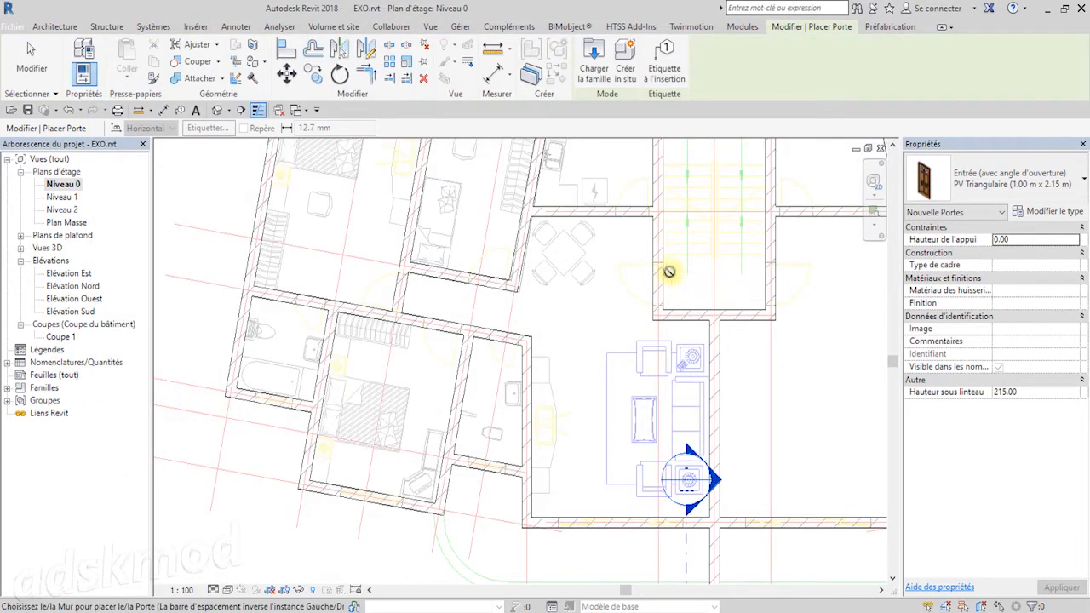
- Place the PV Triangulaire (1.00 m x 2.15 m) door in the wall between the dining area and stairwell, flipping its swing to match the underlay
scroll(668, 271, up, 1)
scroll(669, 274, up, 1)
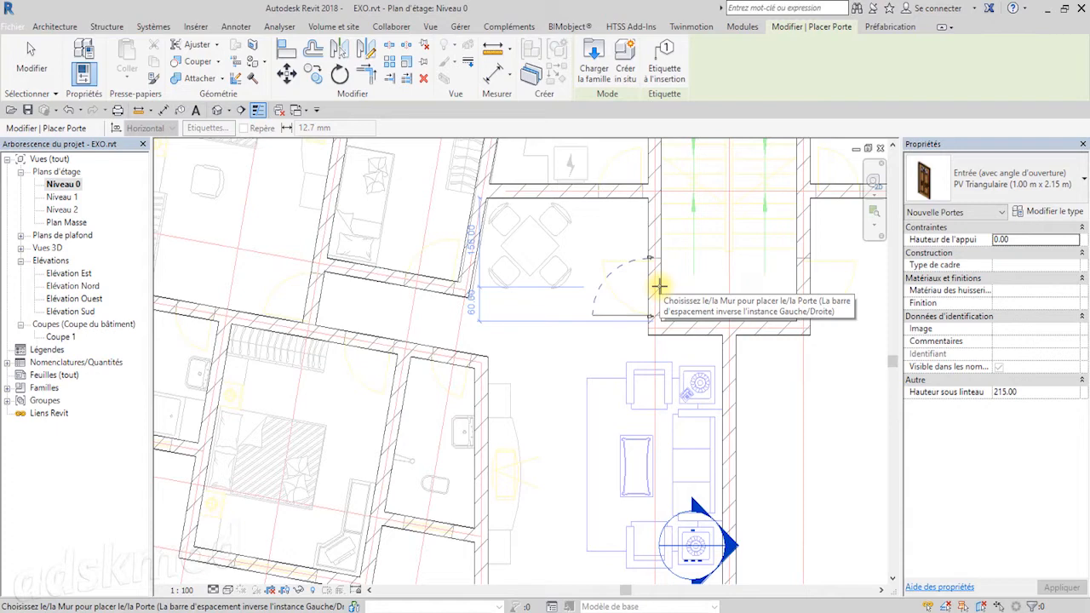
scroll(660, 287, up, 2)
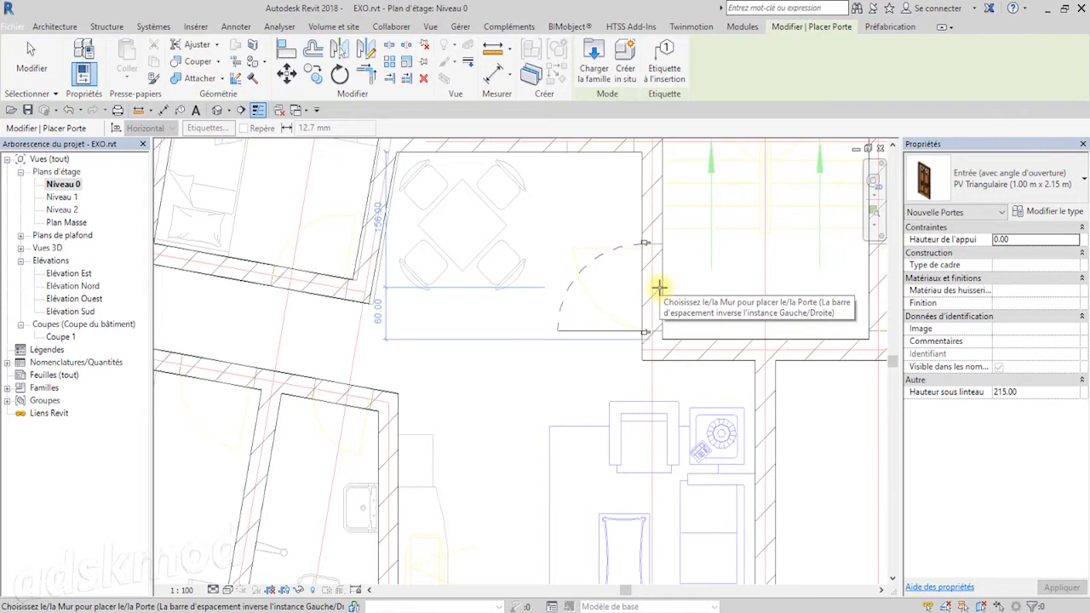
scroll(660, 287, up, 3)
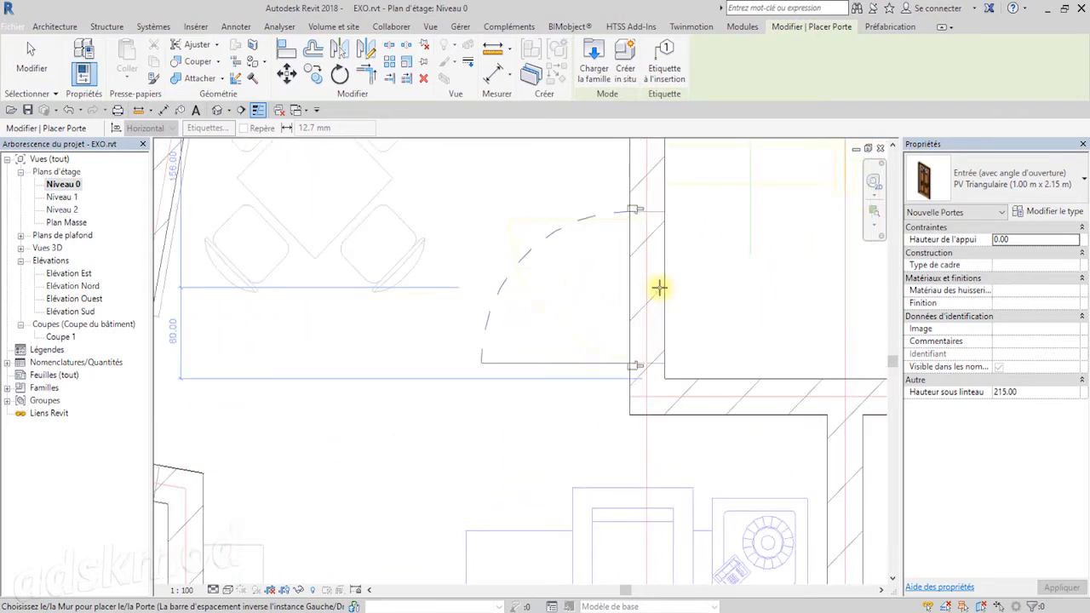
scroll(660, 287, up, 1)
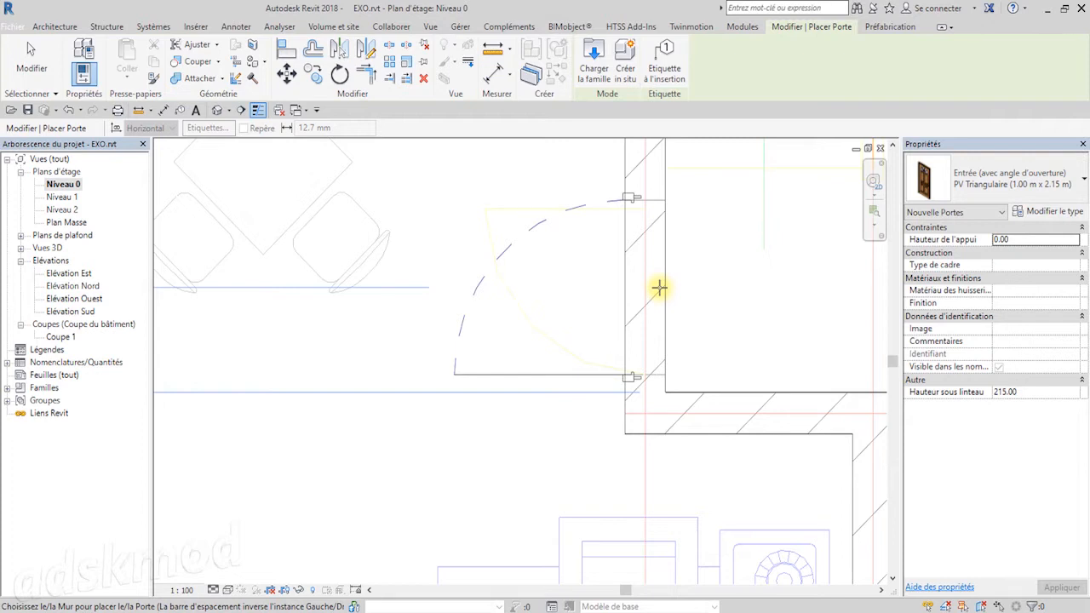
scroll(658, 288, down, 2)
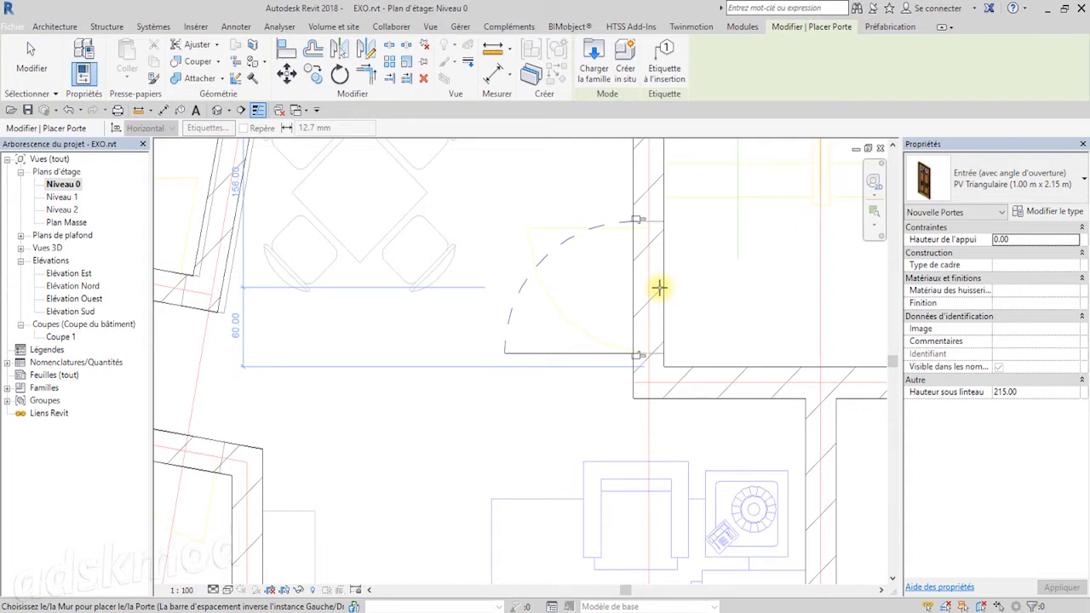
click(659, 287)
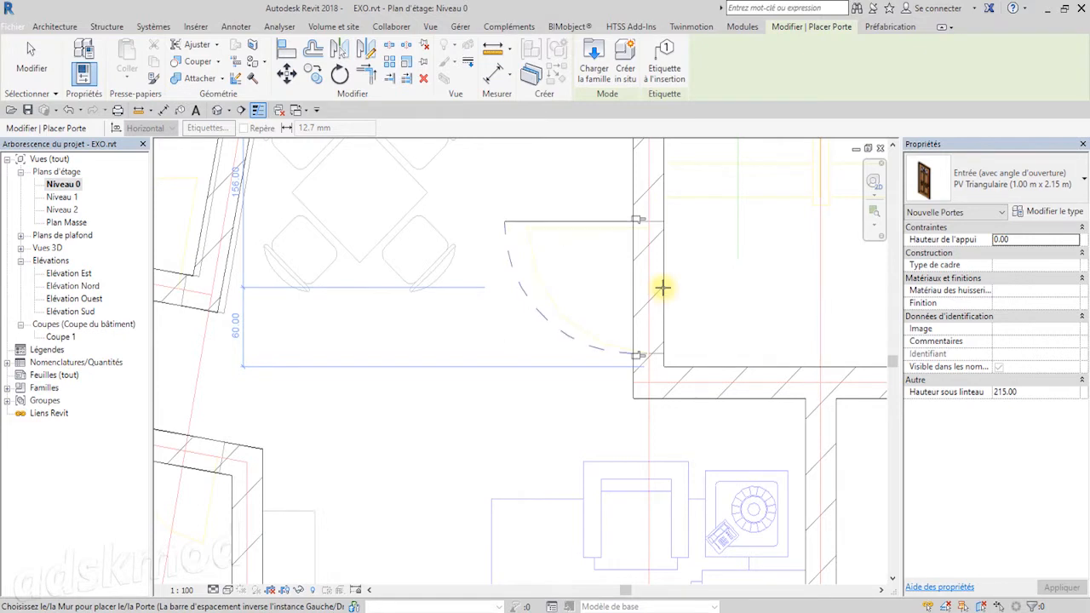
key(space)
key(space)
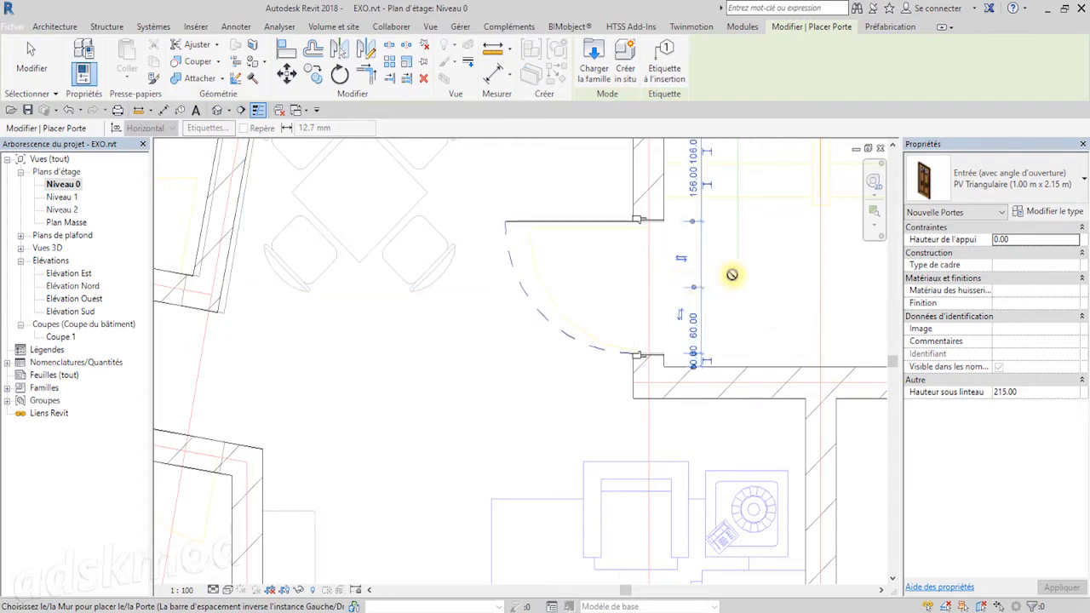
- Set the entrance door's distance from the stairwell's lower wall to 20
middle_drag(778, 267, 787, 330)
scroll(790, 334, down, 2)
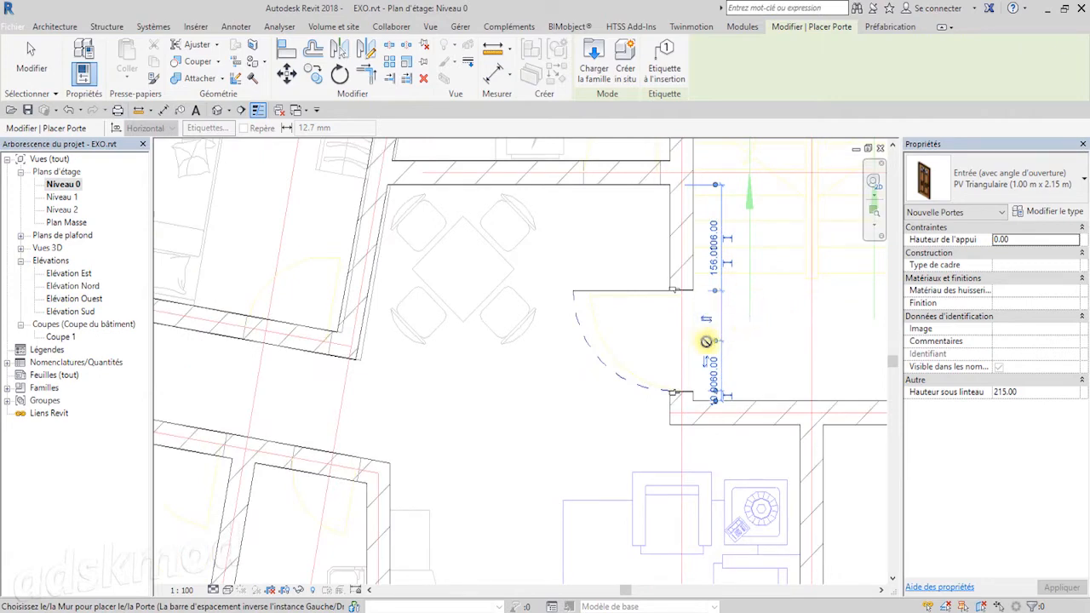
scroll(728, 393, up, 3)
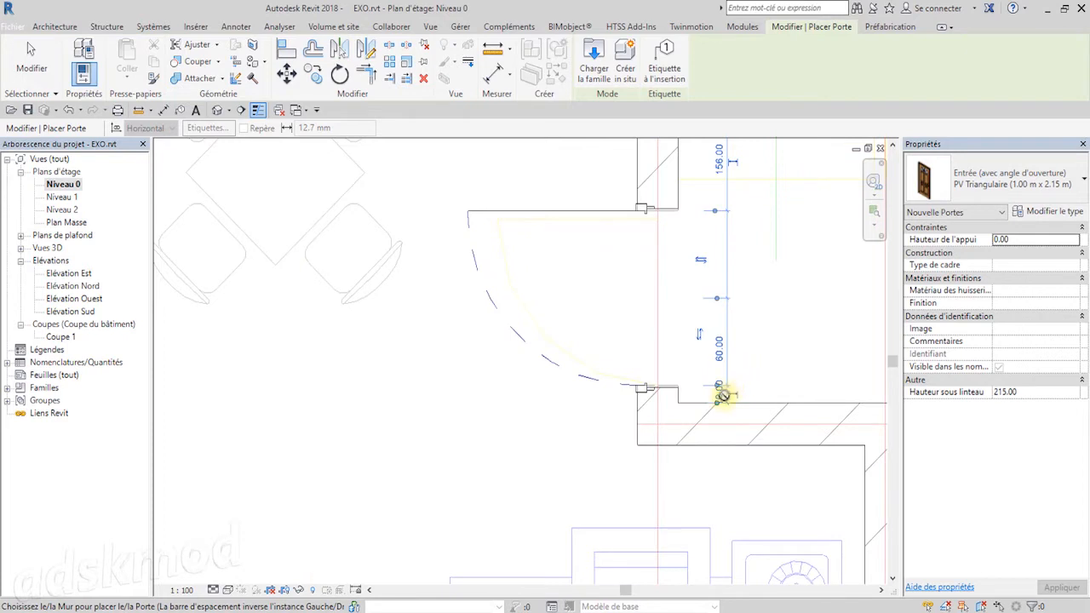
scroll(722, 397, up, 2)
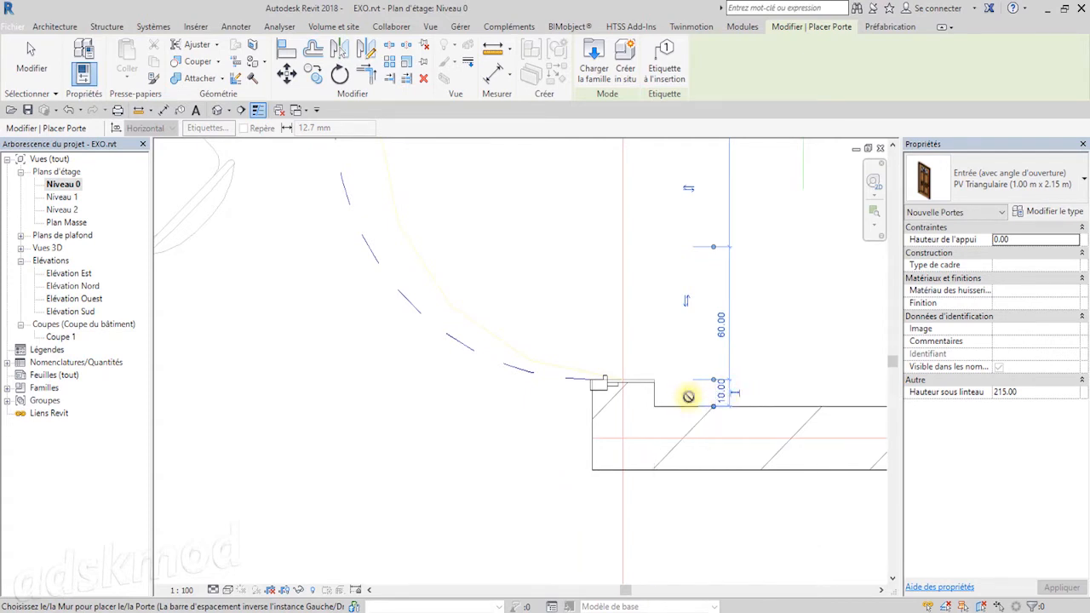
click(722, 391)
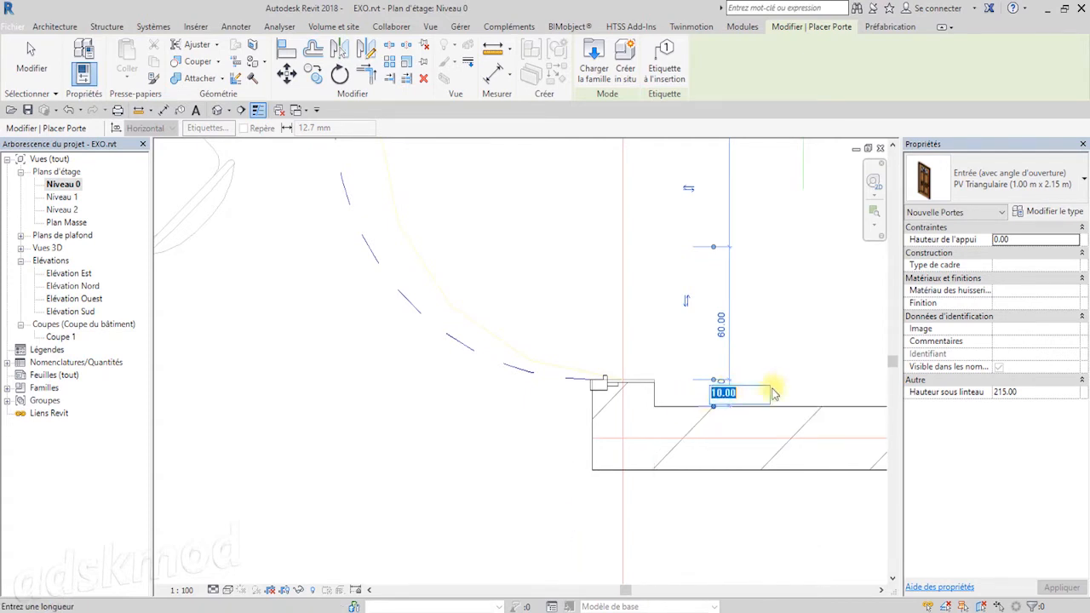
text(20)
key(Return)
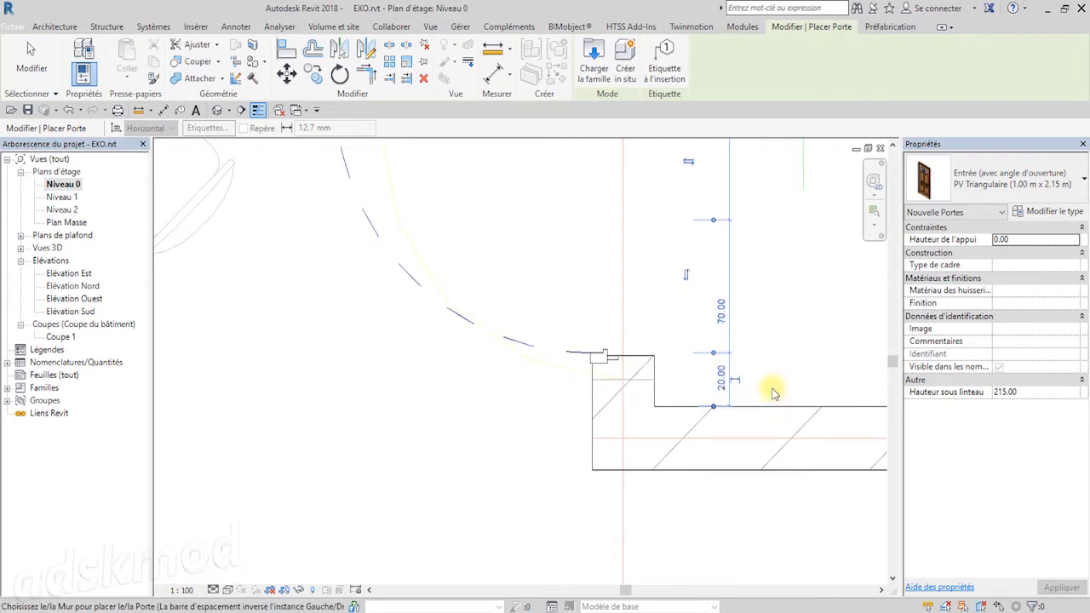
- Set the entrance door's distance from the stairwell's lower wall back to 10
scroll(771, 384, down, 5)
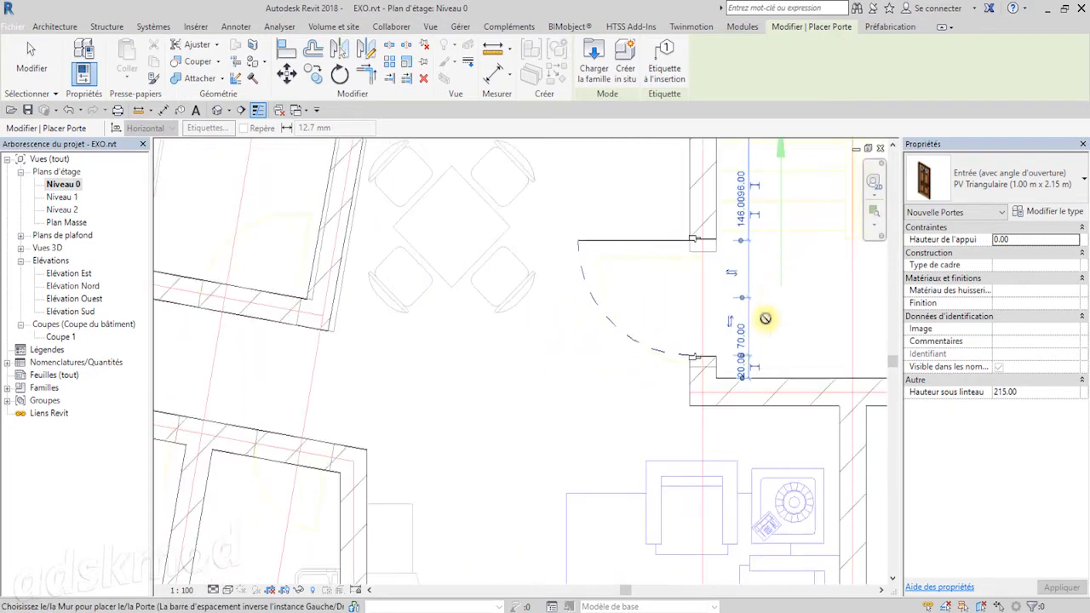
scroll(749, 366, up, 3)
click(747, 362)
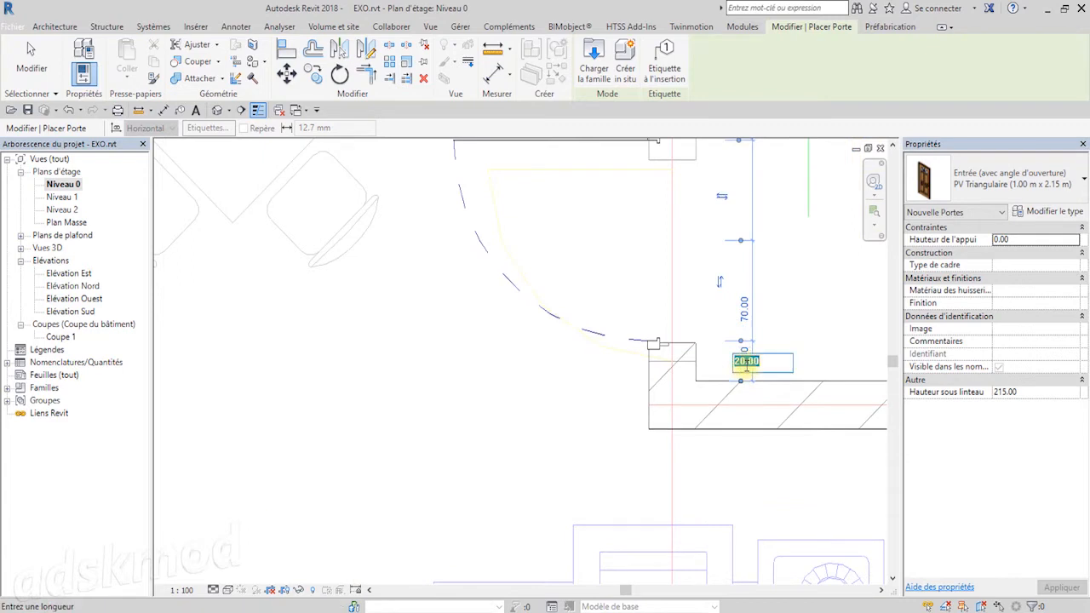
text(0)
key(Return)
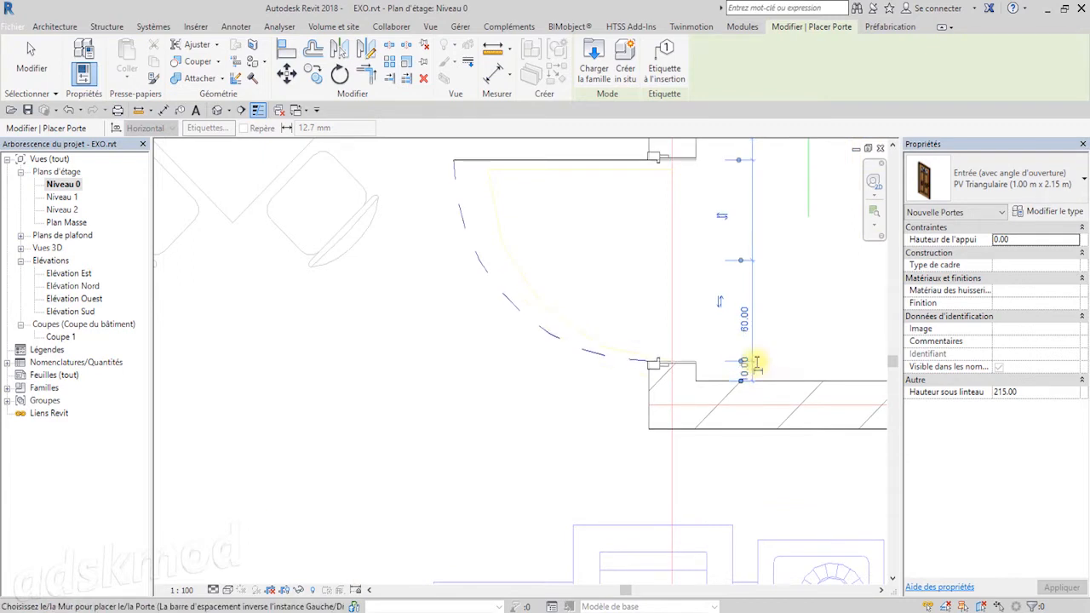
- Place an Int. Simple PP (0.83m x 2.04m) door in the corridor wall of the lower bedroom, over the underlay door
scroll(752, 340, down, 1)
middle_drag(765, 255, 686, 423)
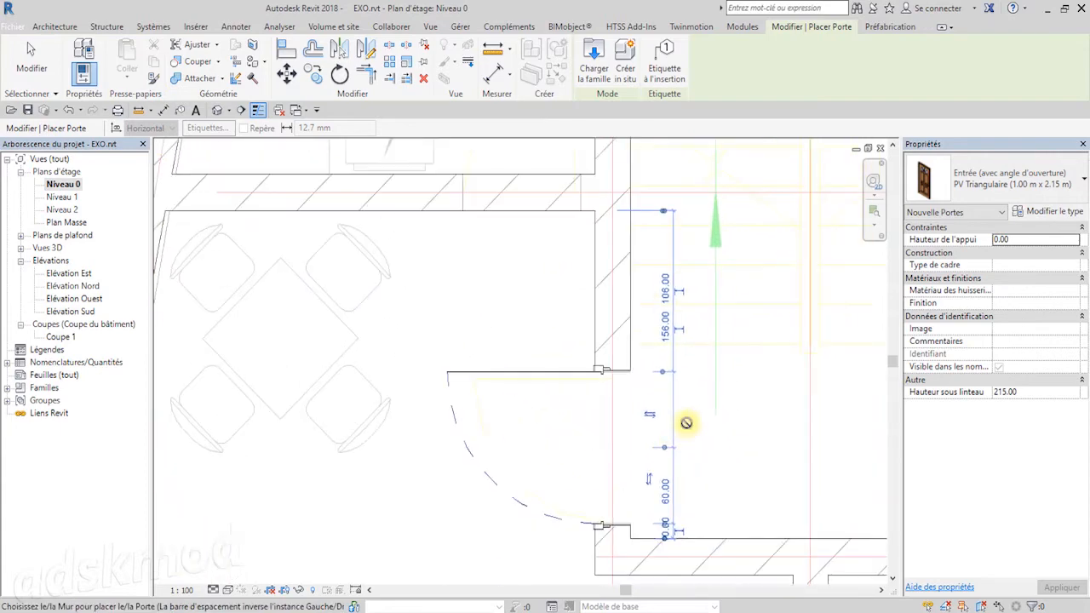
scroll(686, 419, down, 3)
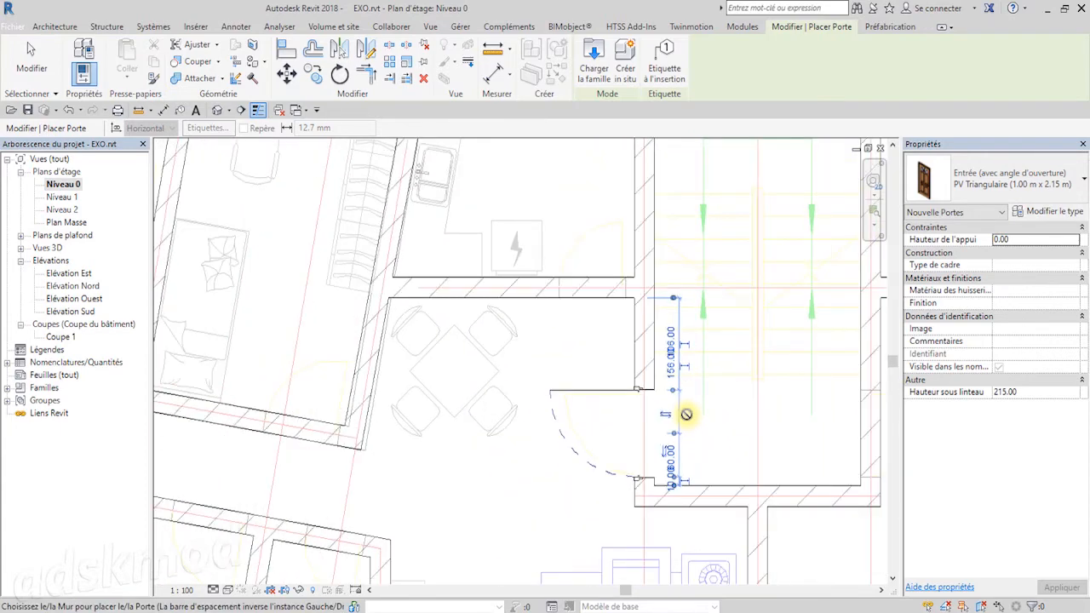
middle_drag(686, 415, 805, 309)
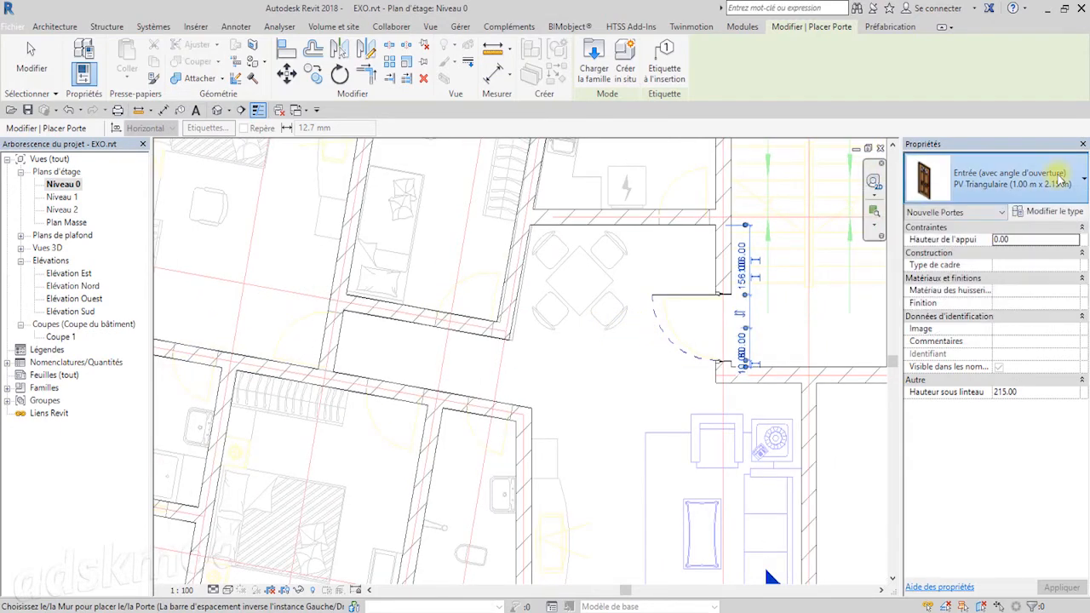
click(1060, 177)
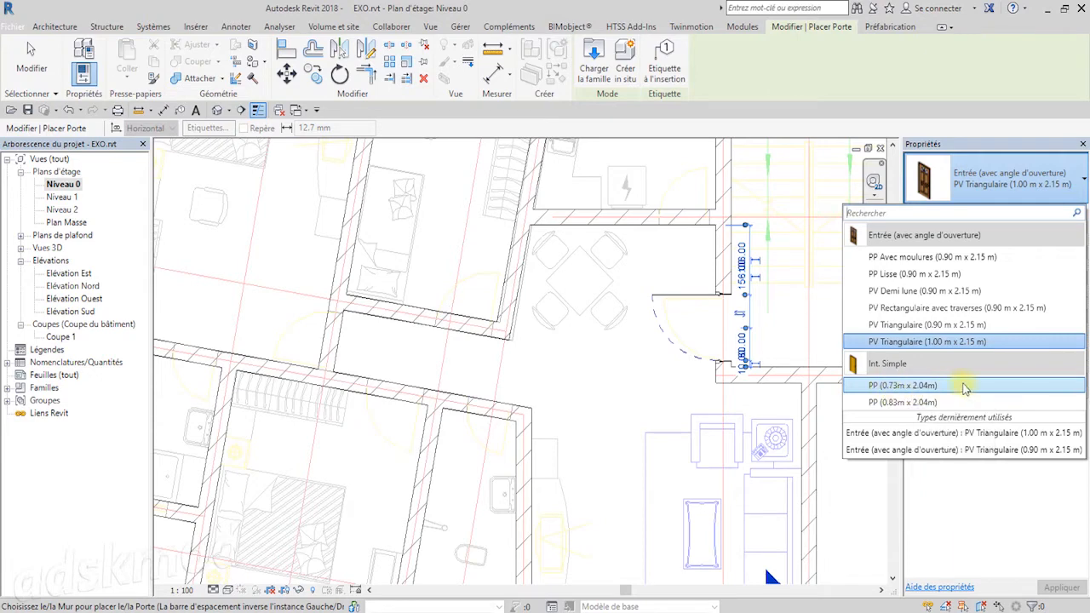
click(902, 402)
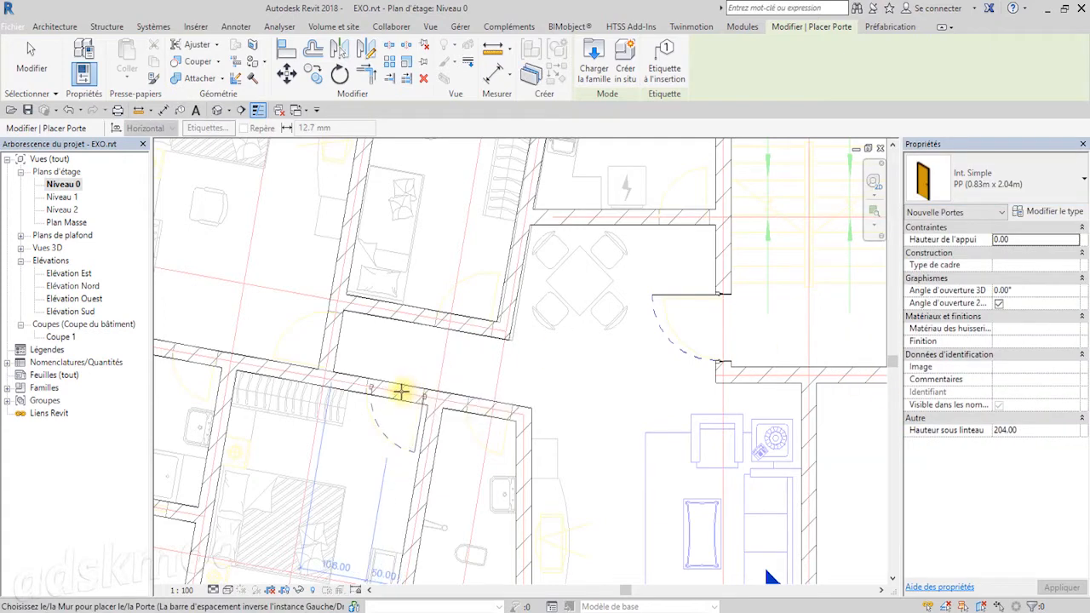
scroll(402, 392, up, 2)
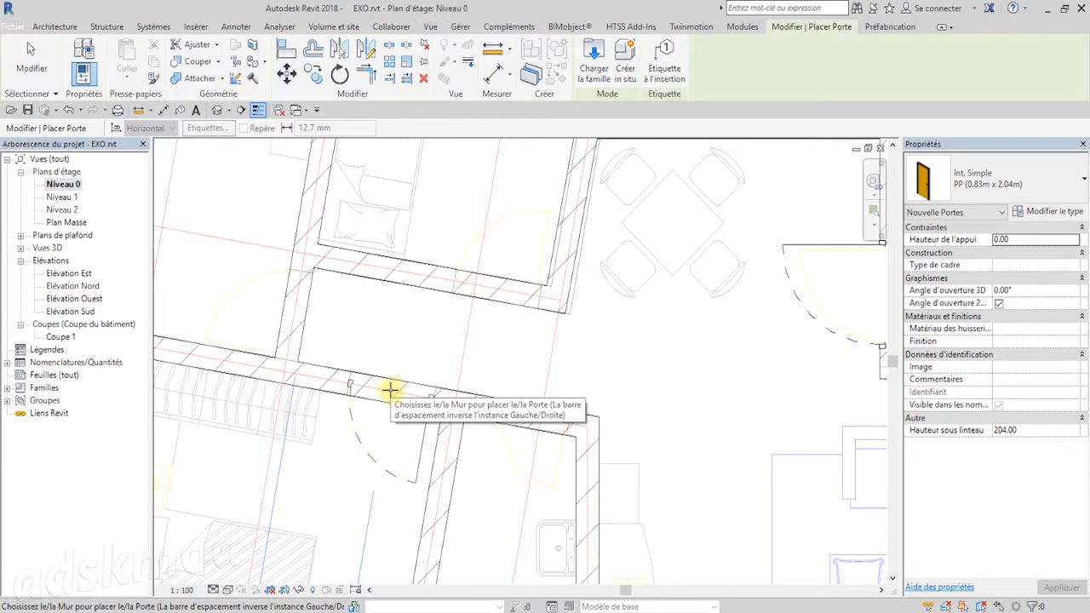
click(389, 390)
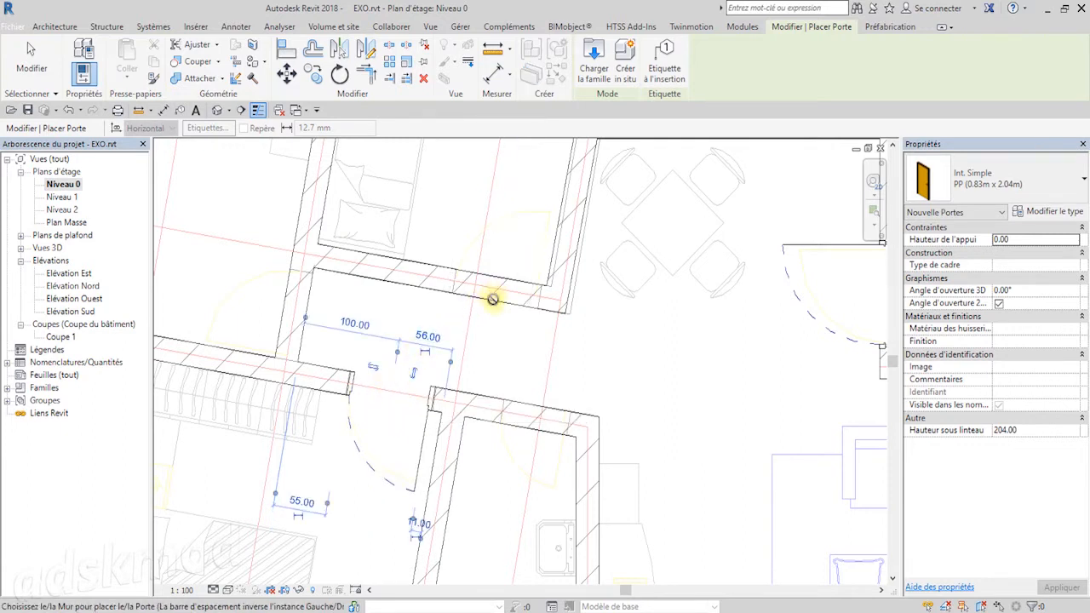
- Place 0.83 m interior doors in the upper bedroom's corridor wall and the corridor's end wall, flipping their swings to match the underlay
key(space)
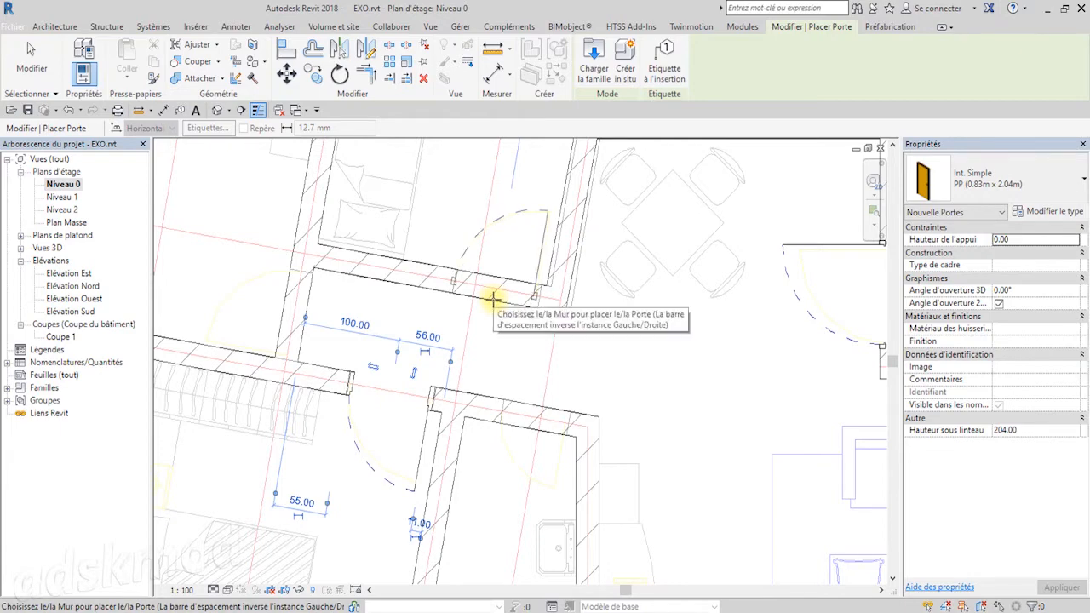
click(492, 298)
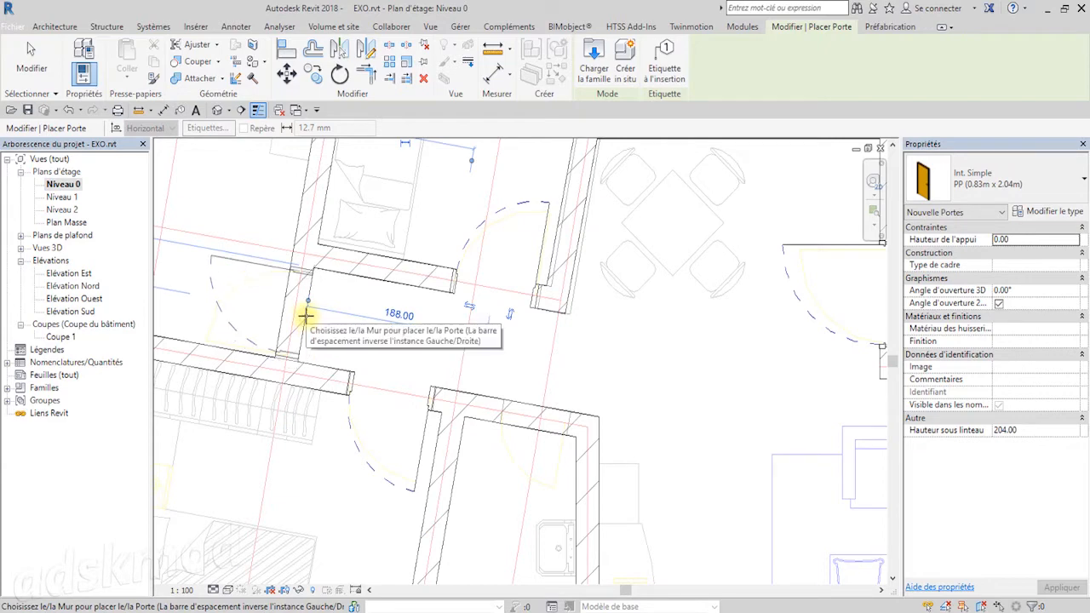
middle_drag(305, 316, 445, 312)
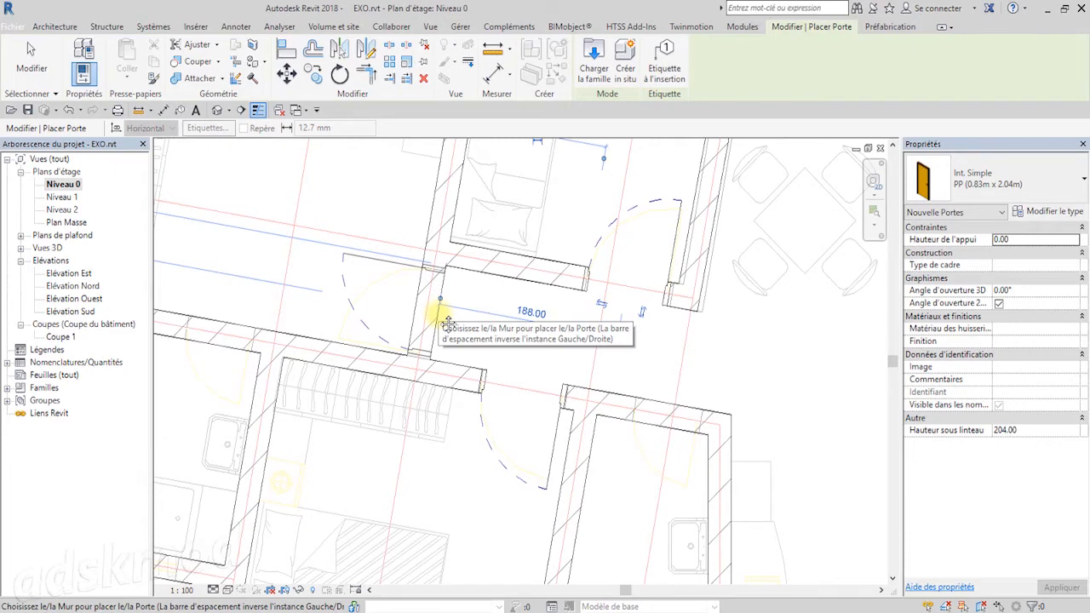
key(space)
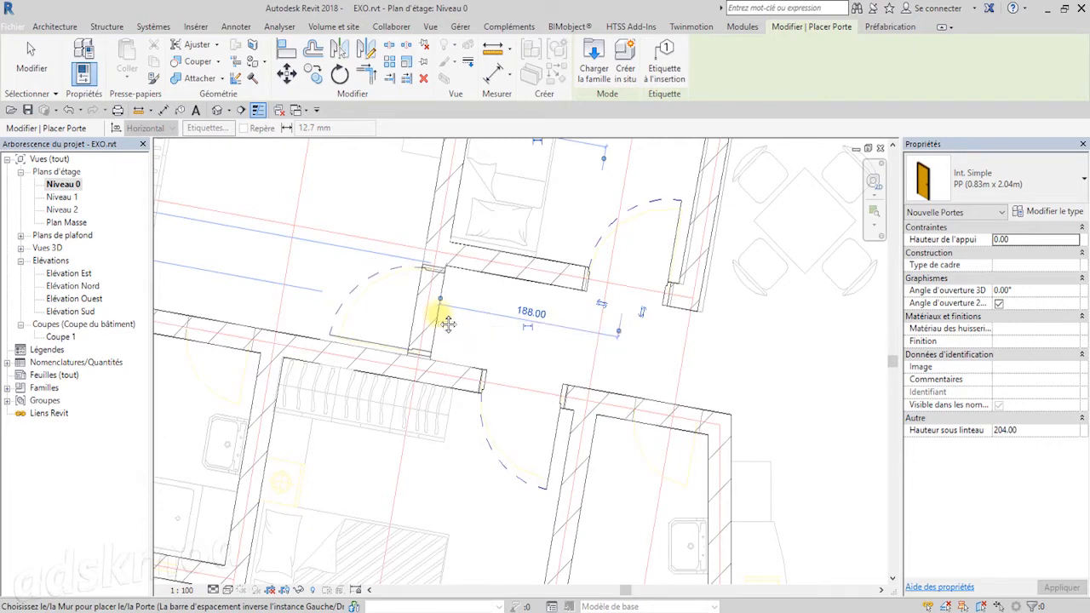
click(438, 310)
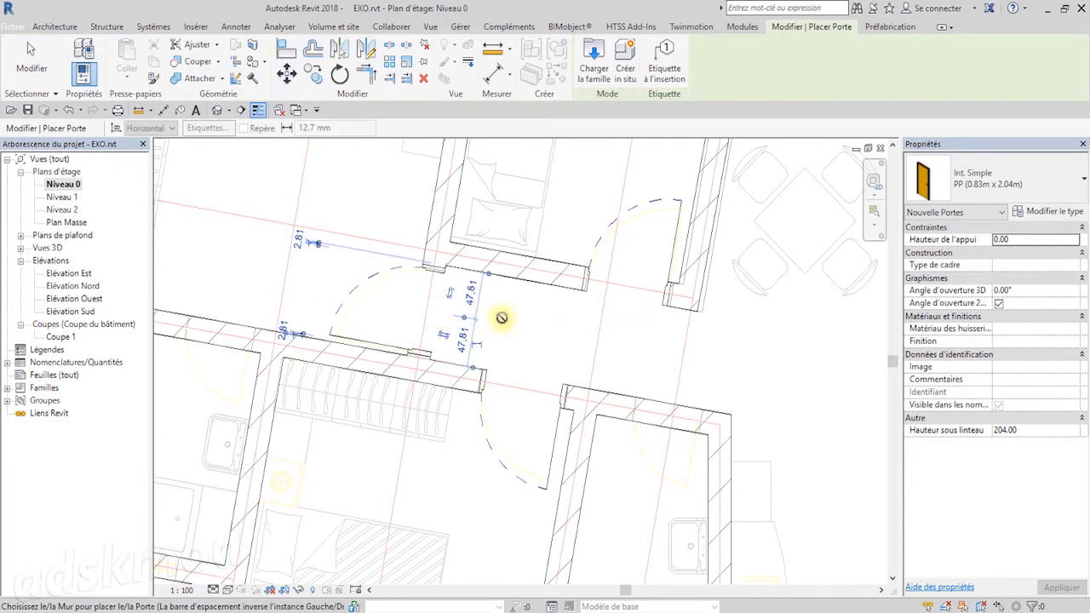
- Place a 0.83 m interior door in the wall between the kitchen and dining area, flipping its swing to match the underlay
middle_drag(506, 319, 749, 418)
middle_drag(776, 324, 490, 272)
middle_drag(744, 272, 574, 377)
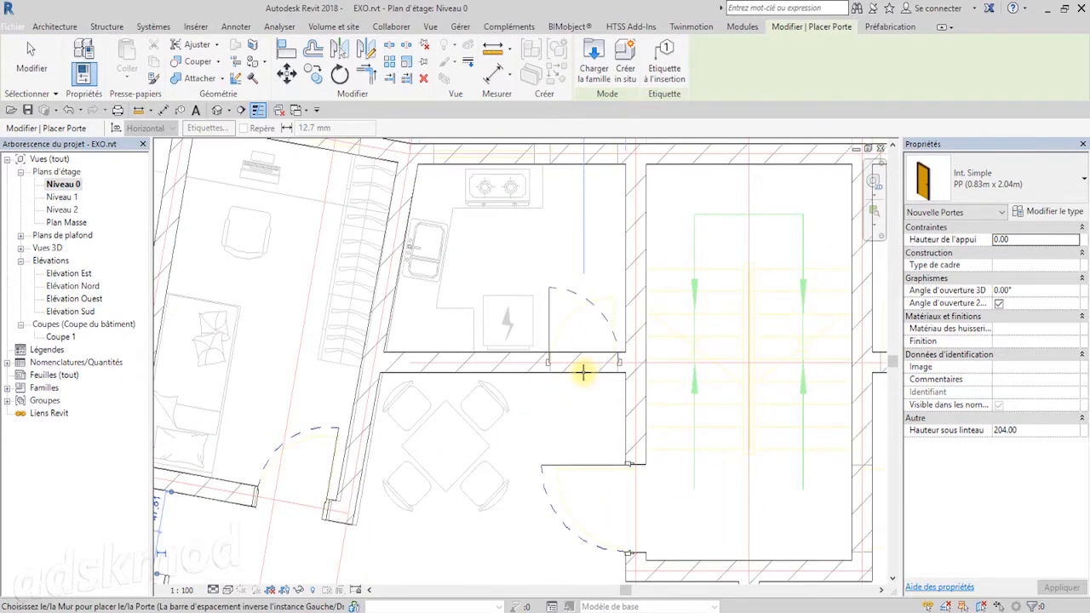
key(space)
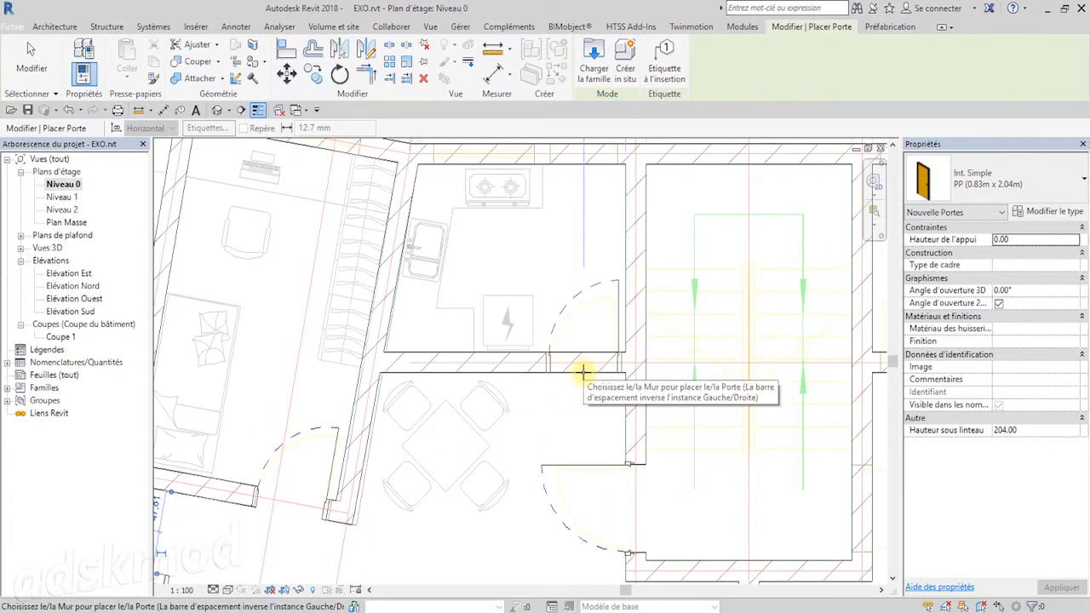
click(582, 372)
- Place an Int. Simple PP (0.83m x 2.04m) door in the kitchen's exterior wall, swinging outward as in the underlay
middle_drag(580, 221, 554, 363)
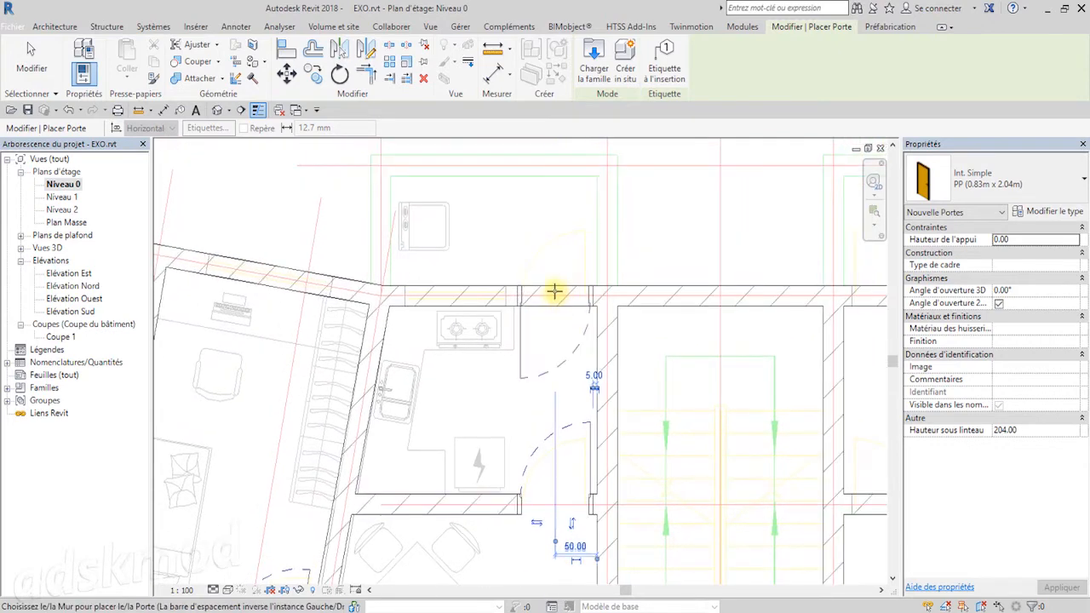
scroll(554, 304, up, 2)
scroll(553, 307, up, 1)
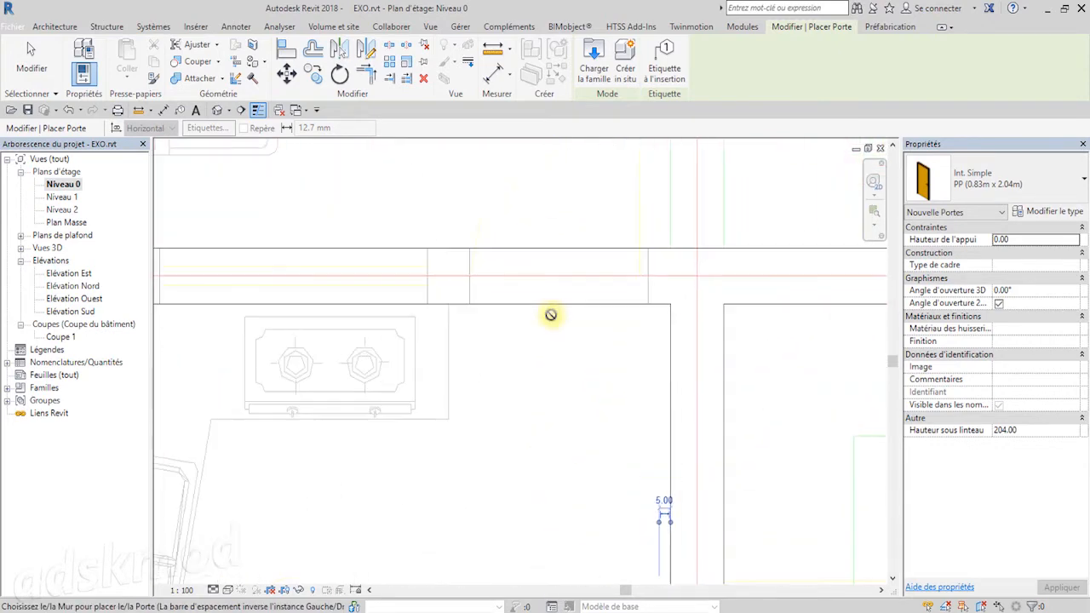
middle_drag(554, 315, 542, 445)
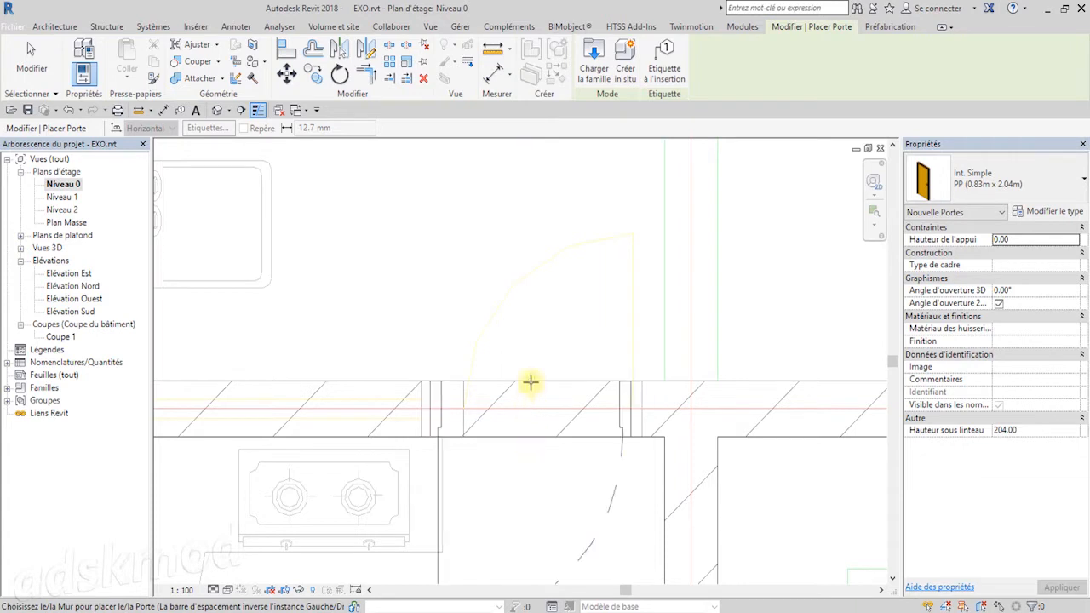
click(541, 437)
scroll(541, 437, down, 4)
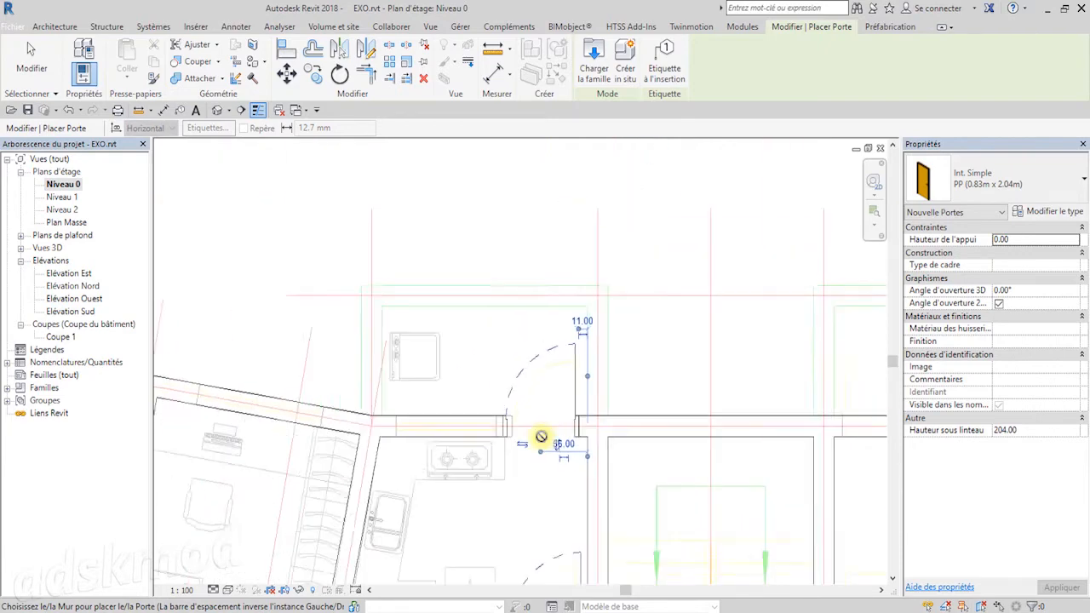
- Place an Int. Simple PP (0.73m x 2.04m) door in the upper wall of the bathroom with the bathtub, matching the underlay door
middle_drag(542, 437, 715, 174)
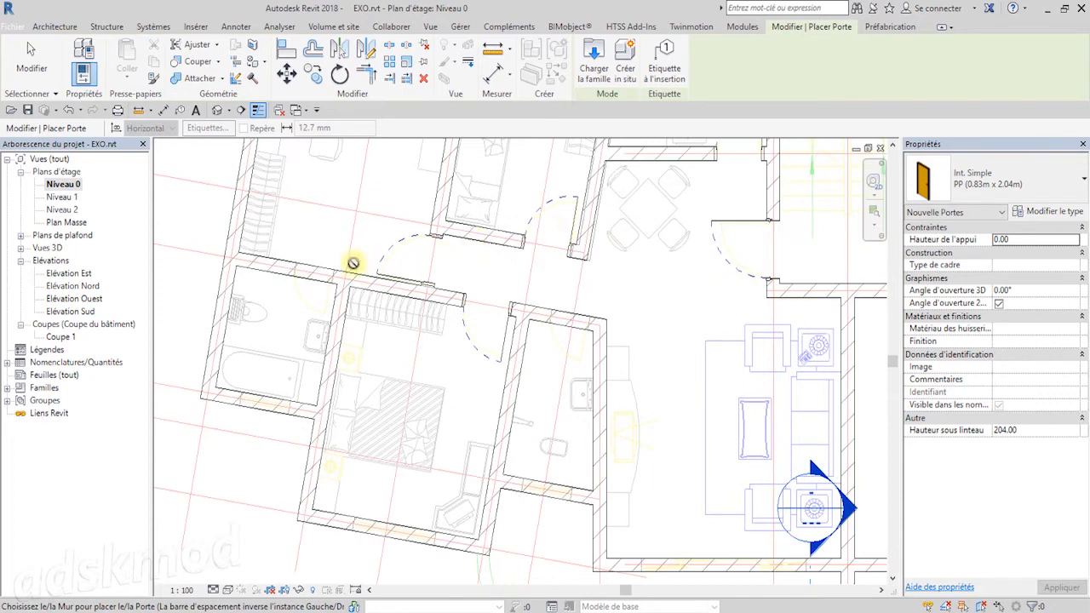
scroll(337, 263, up, 3)
middle_drag(292, 272, 521, 289)
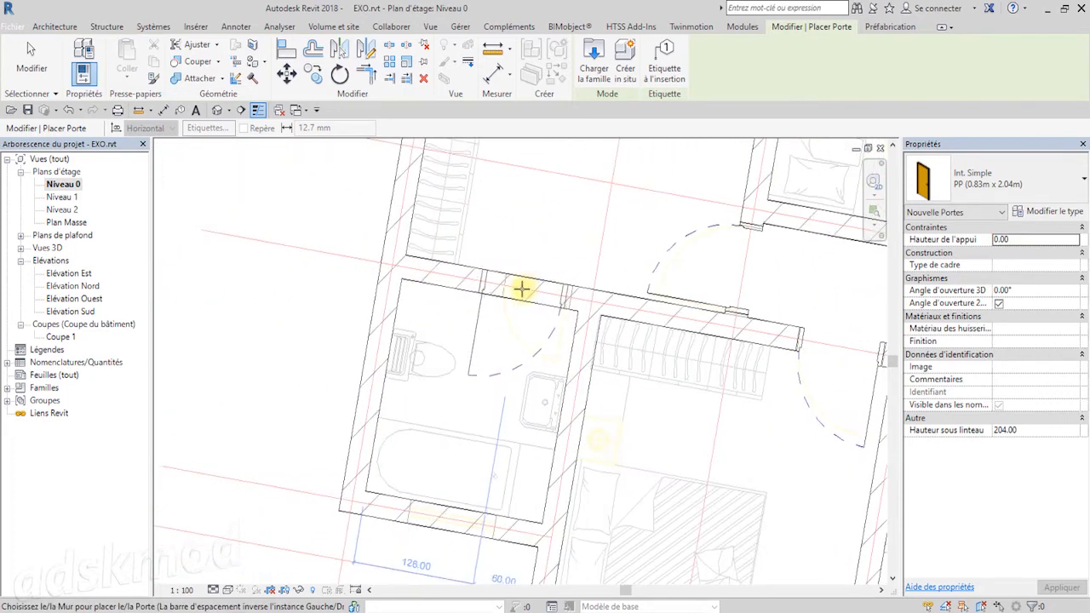
click(1016, 189)
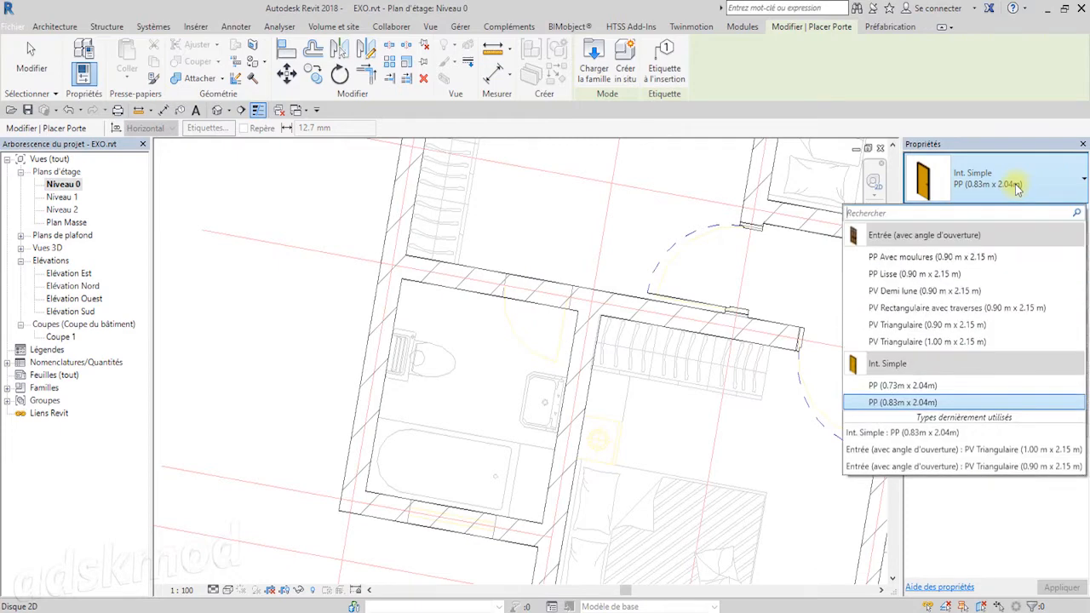
click(898, 385)
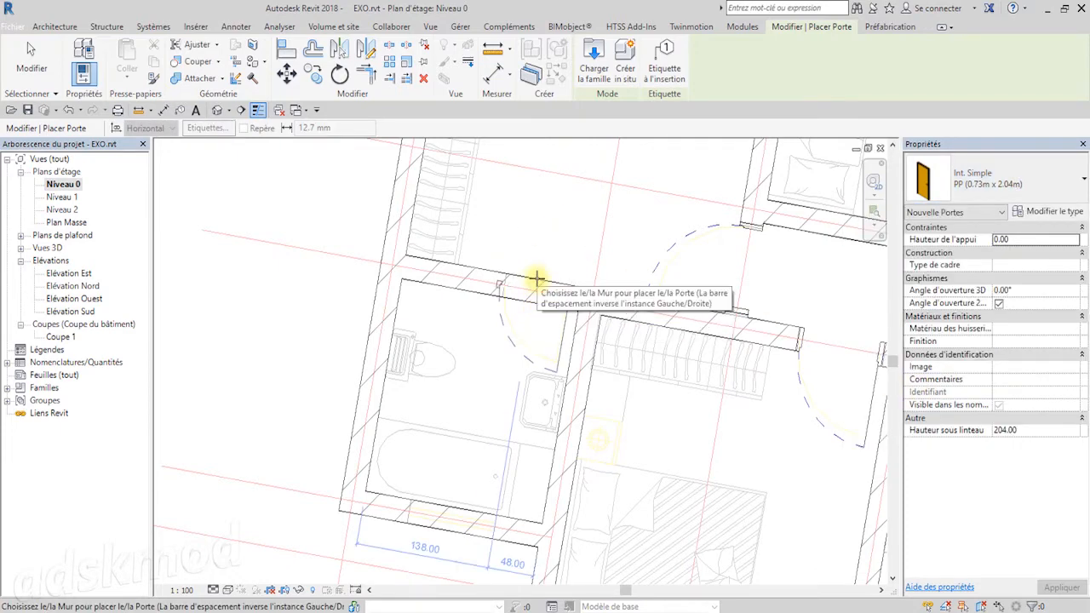
middle_drag(622, 199, 495, 266)
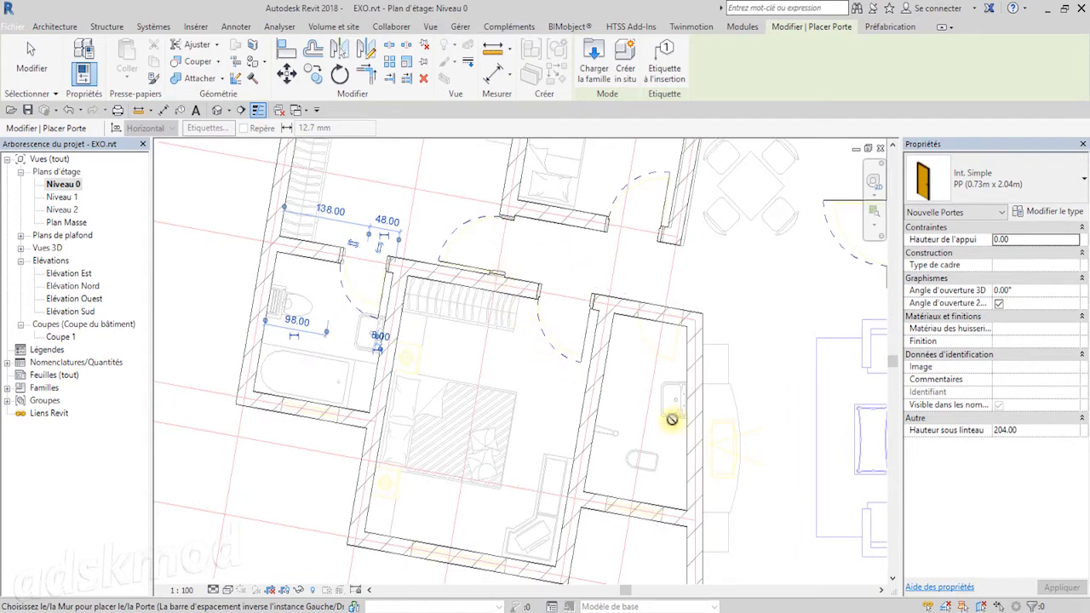
- Place a 0.73 m interior door in the upper wall of the small washroom beside the living room, swinging inward
scroll(669, 330, up, 2)
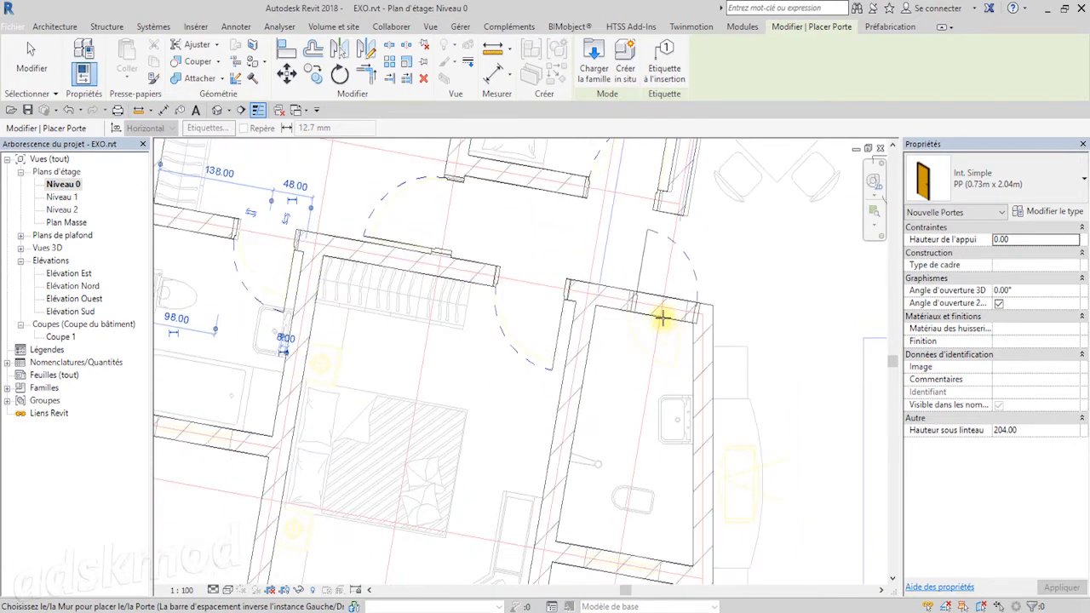
scroll(662, 318, up, 2)
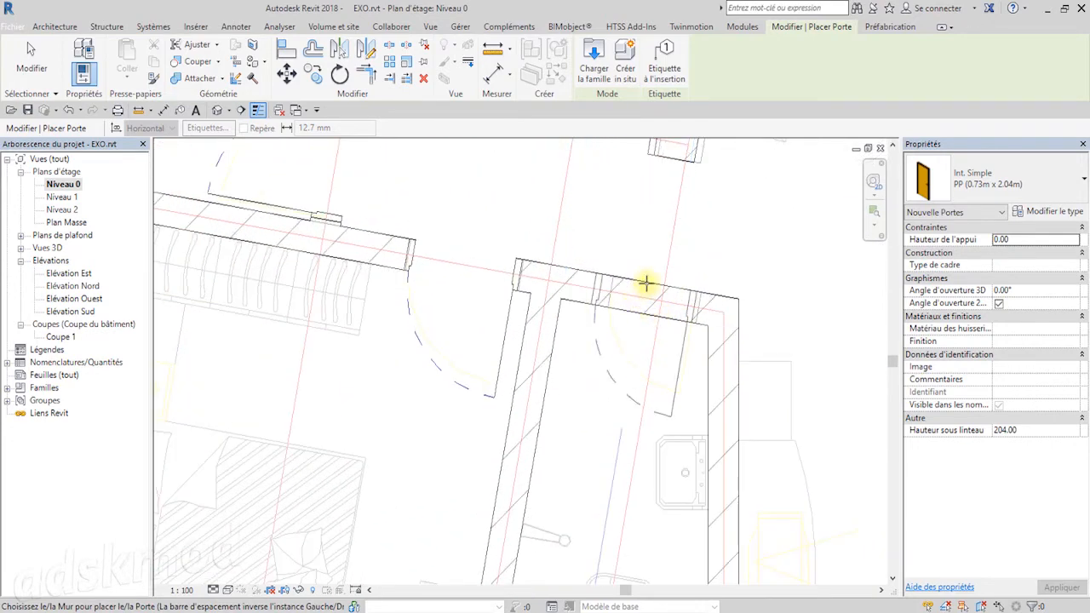
click(649, 283)
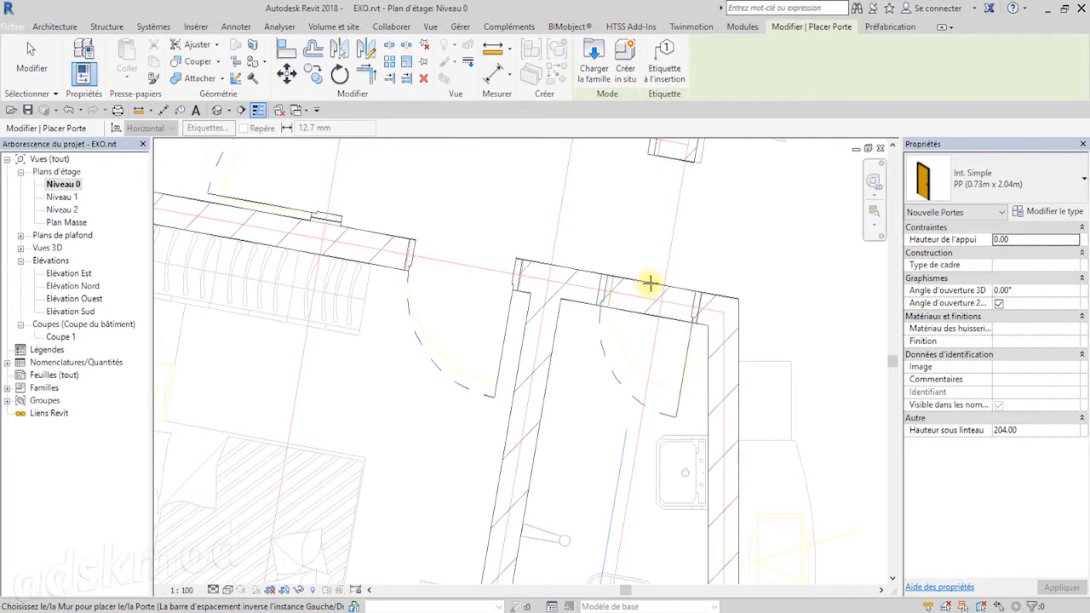
- Review the placed doors across the apartment and check which door types are available in the project
scroll(649, 293, down, 2)
middle_drag(663, 371, 668, 177)
scroll(666, 234, down, 2)
middle_drag(739, 216, 480, 507)
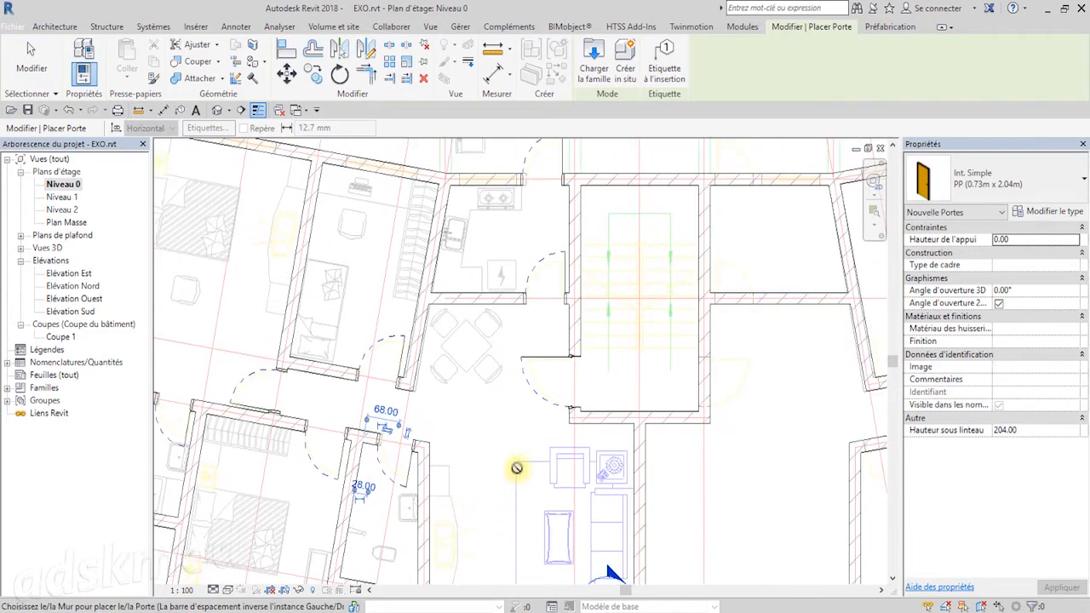
middle_drag(516, 468, 676, 369)
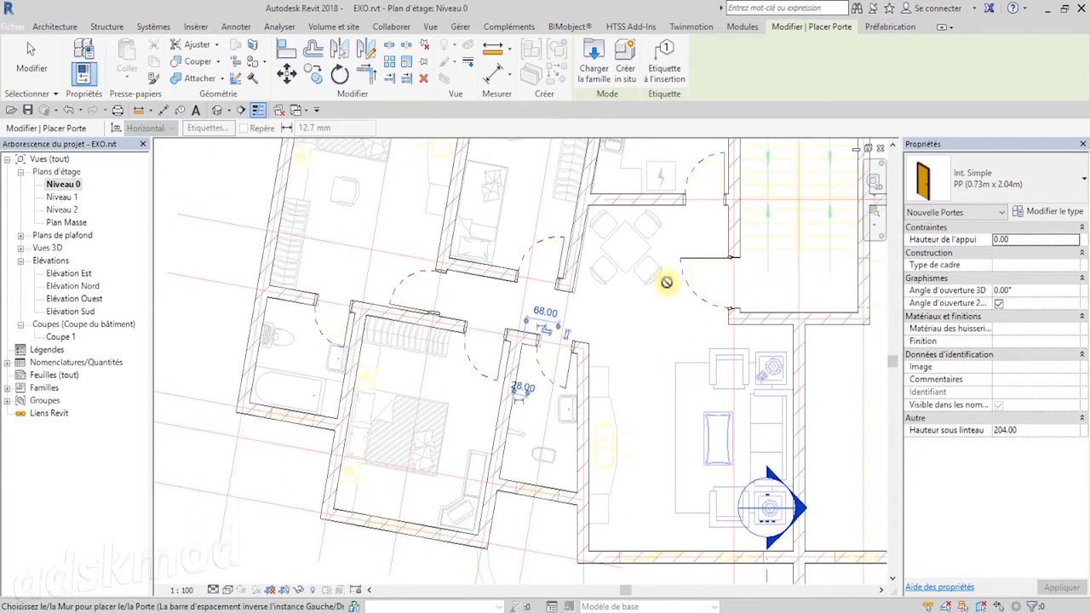
scroll(656, 406, down, 2)
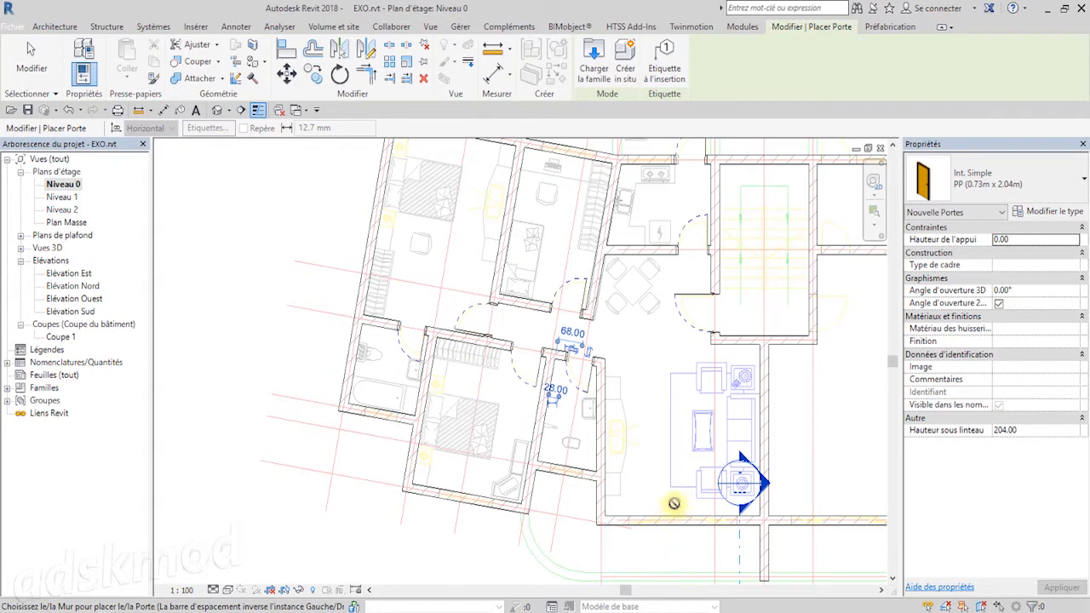
click(1025, 178)
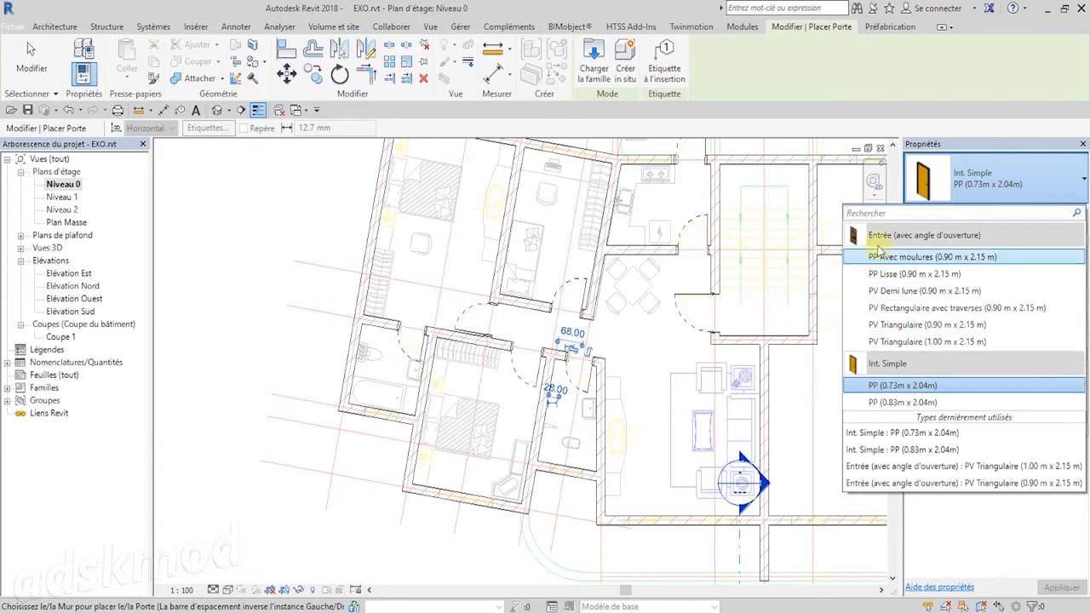
click(983, 105)
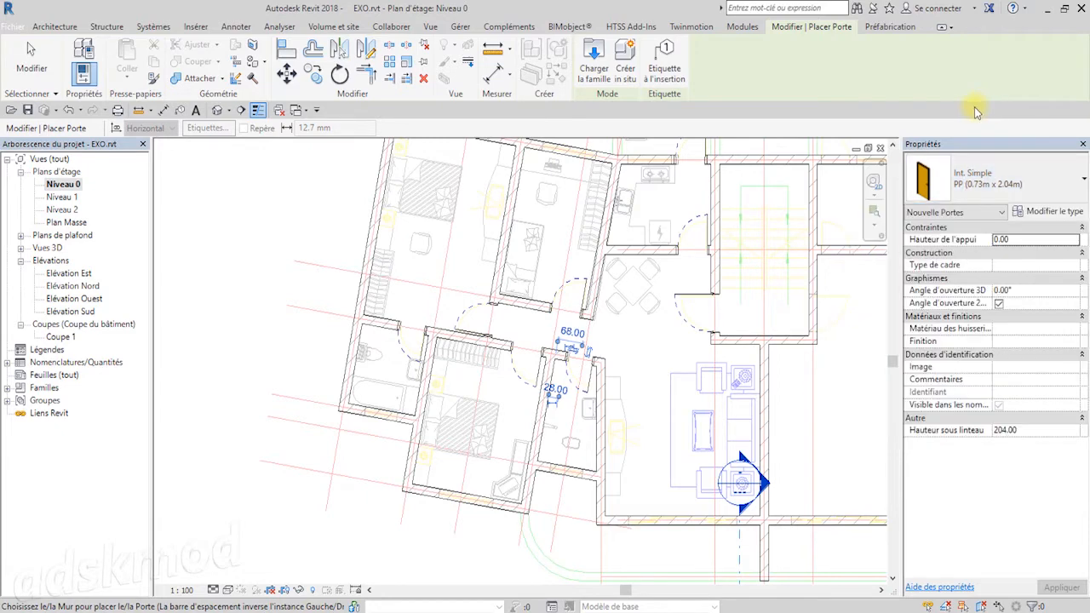
- Browse the library's Portes > Coulissantes folder for loading a family and compare the previews of Coulissante - Apparente.rfa and Coulissante - Encastrée.rfa
click(603, 79)
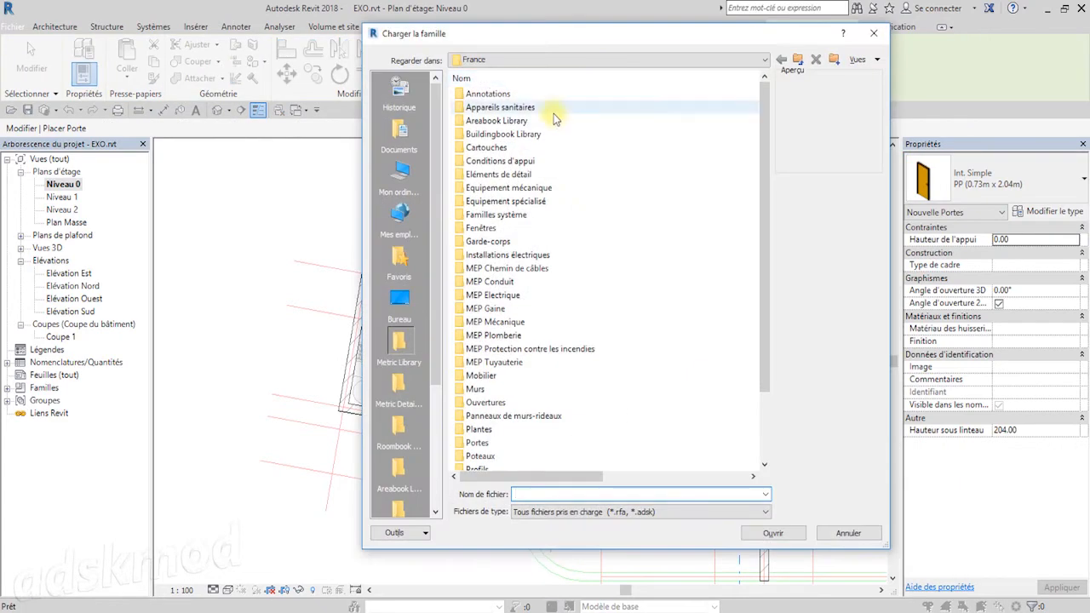
double_click(469, 445)
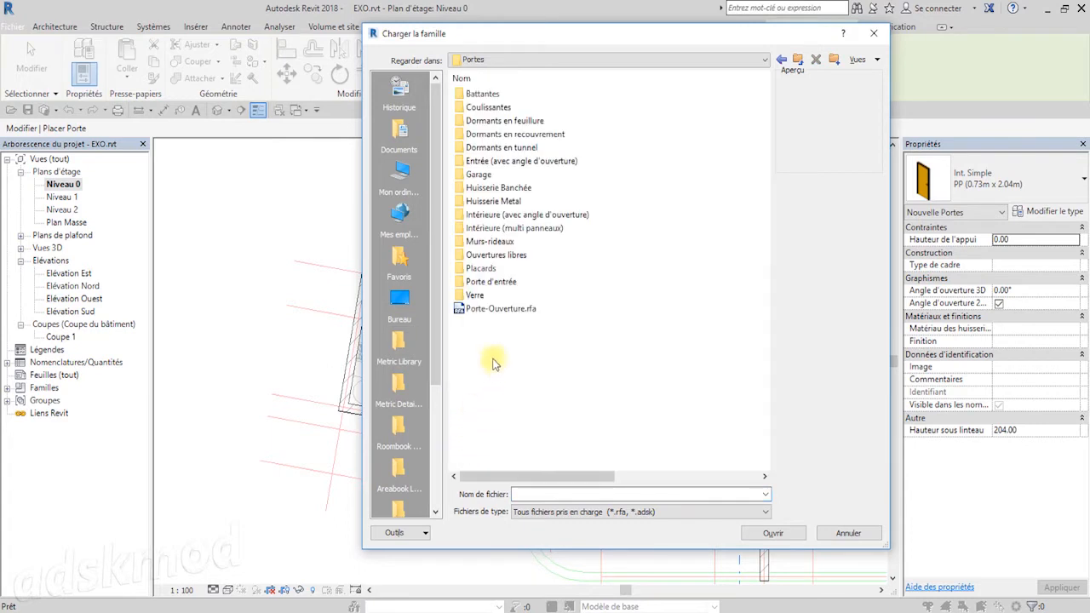
double_click(488, 108)
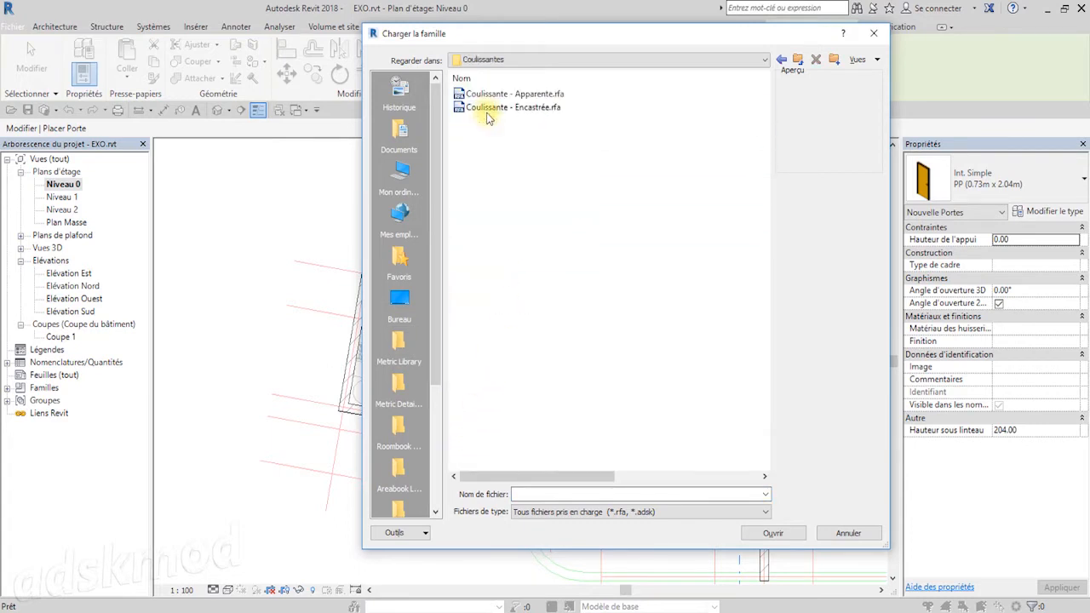
click(492, 110)
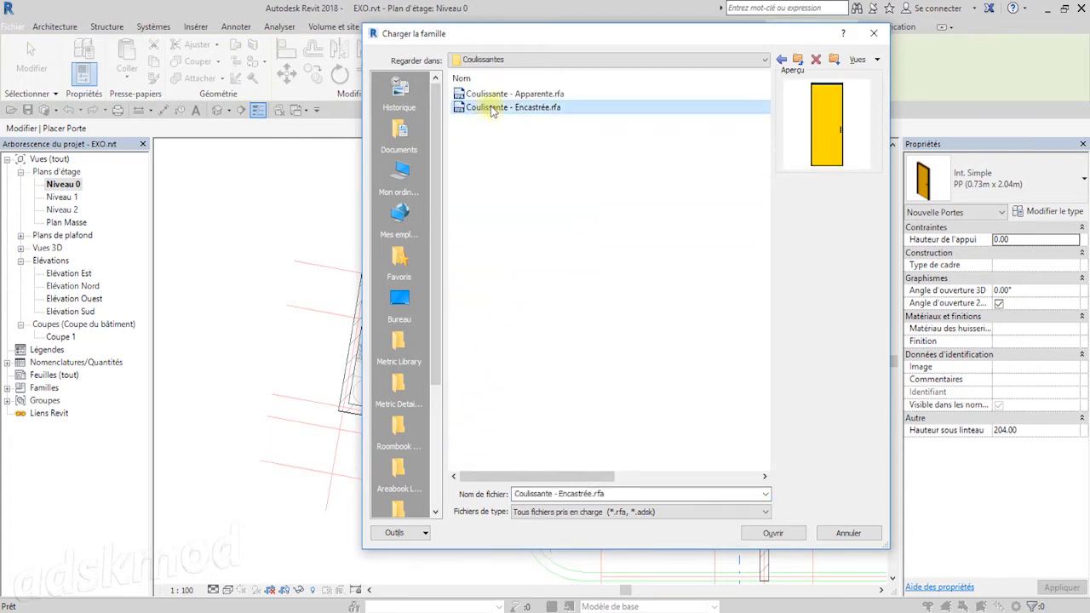
click(505, 97)
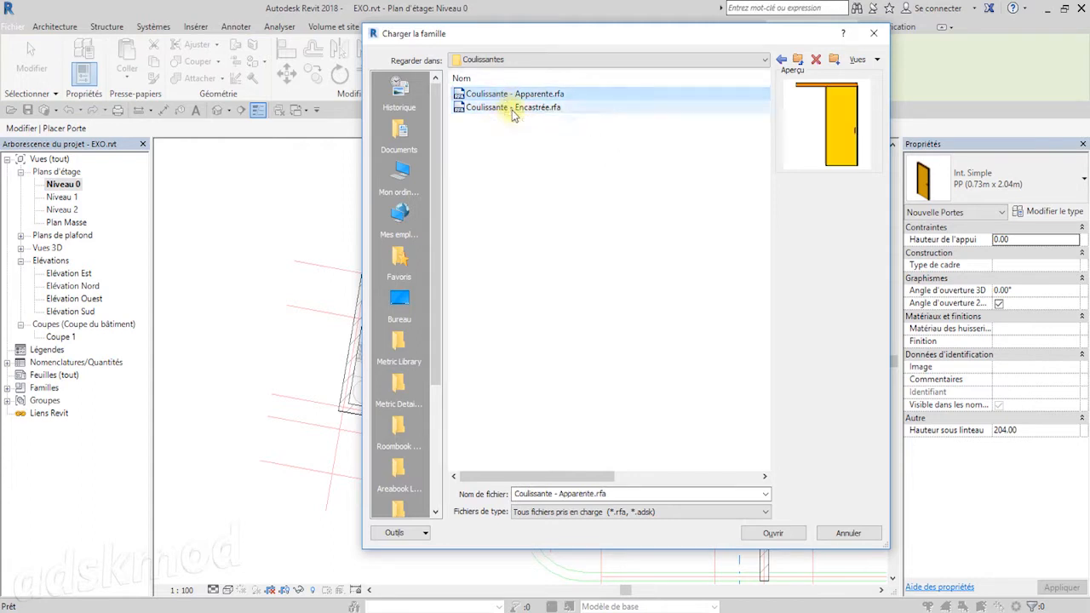
click(512, 109)
click(513, 97)
click(513, 108)
click(513, 95)
click(513, 108)
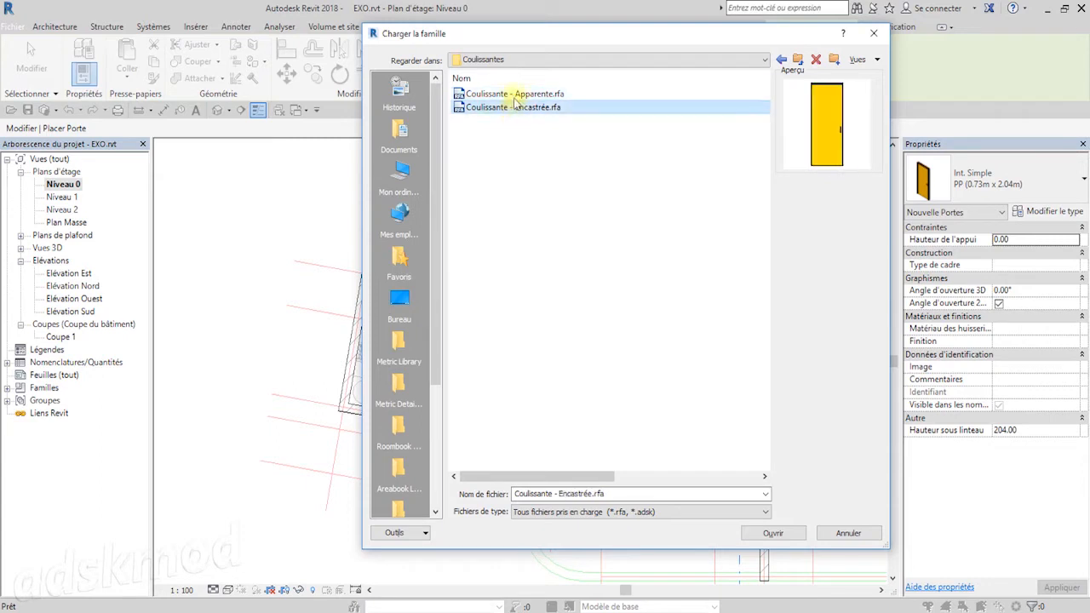
click(514, 94)
click(513, 108)
click(514, 95)
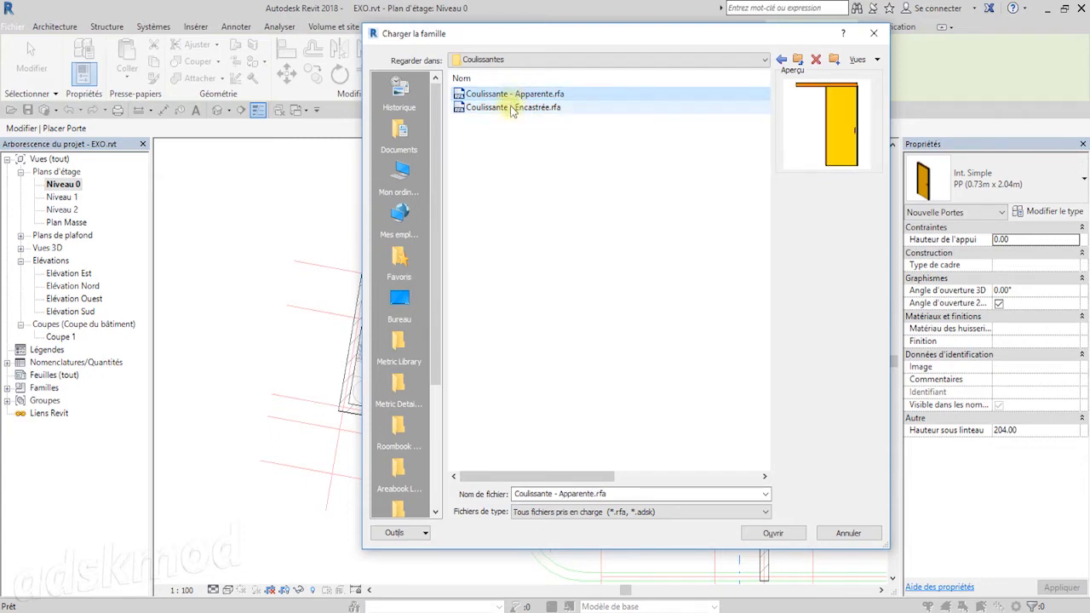
click(514, 108)
click(511, 95)
click(508, 106)
click(506, 97)
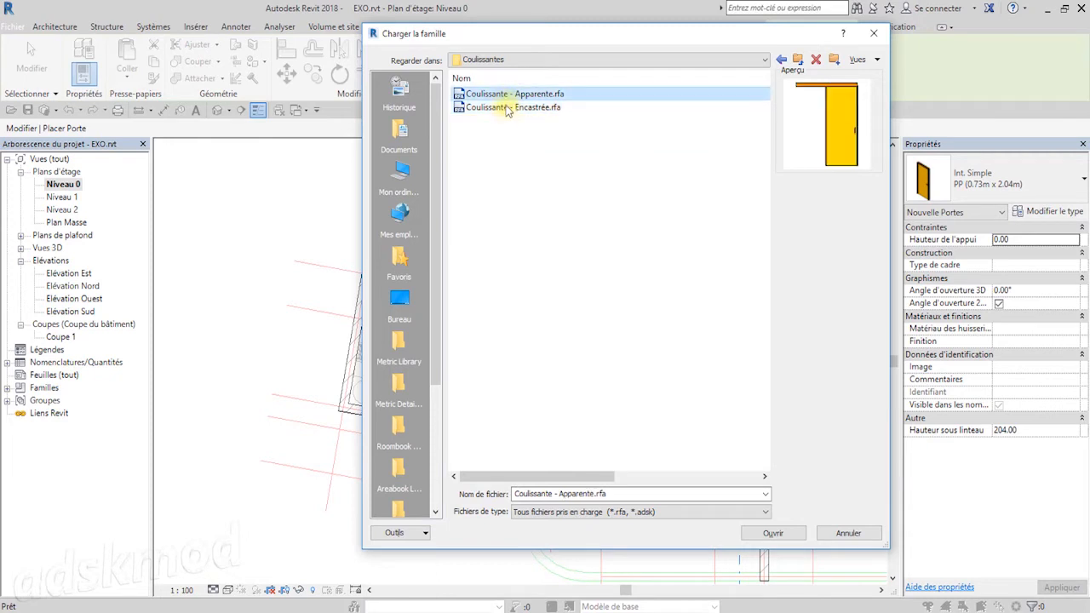
click(506, 118)
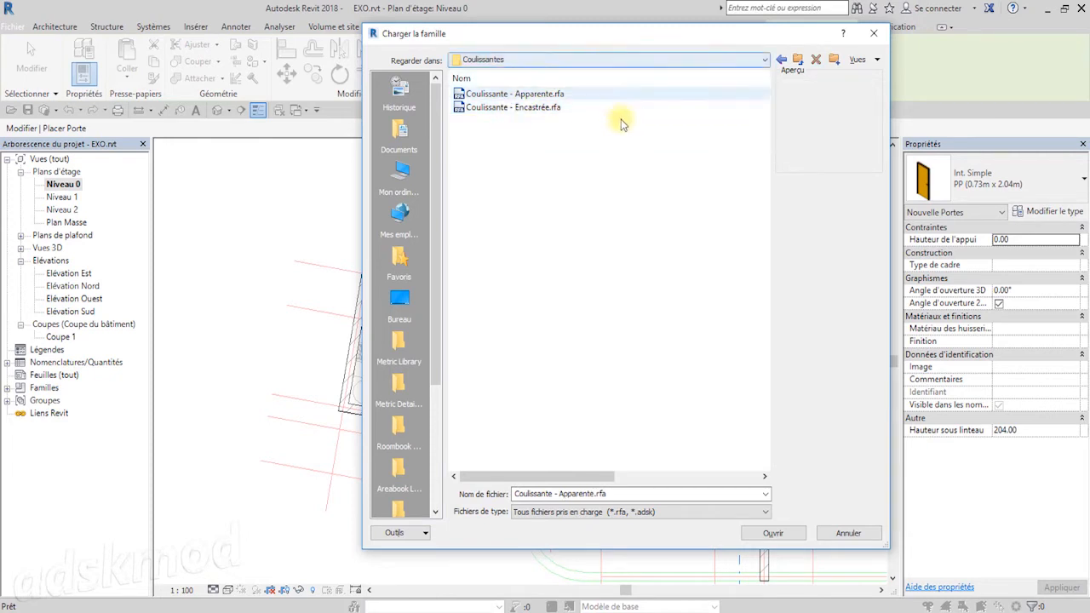
- Look through the Battantes and main Portes family folders, and close the family loading dialog without loading anything
click(797, 61)
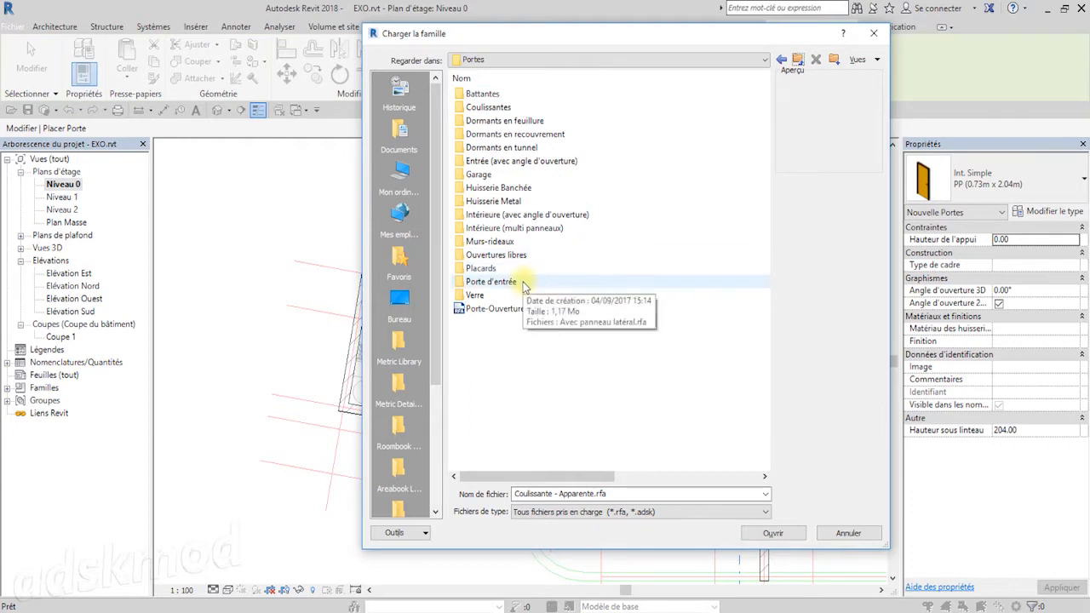
double_click(483, 93)
click(795, 63)
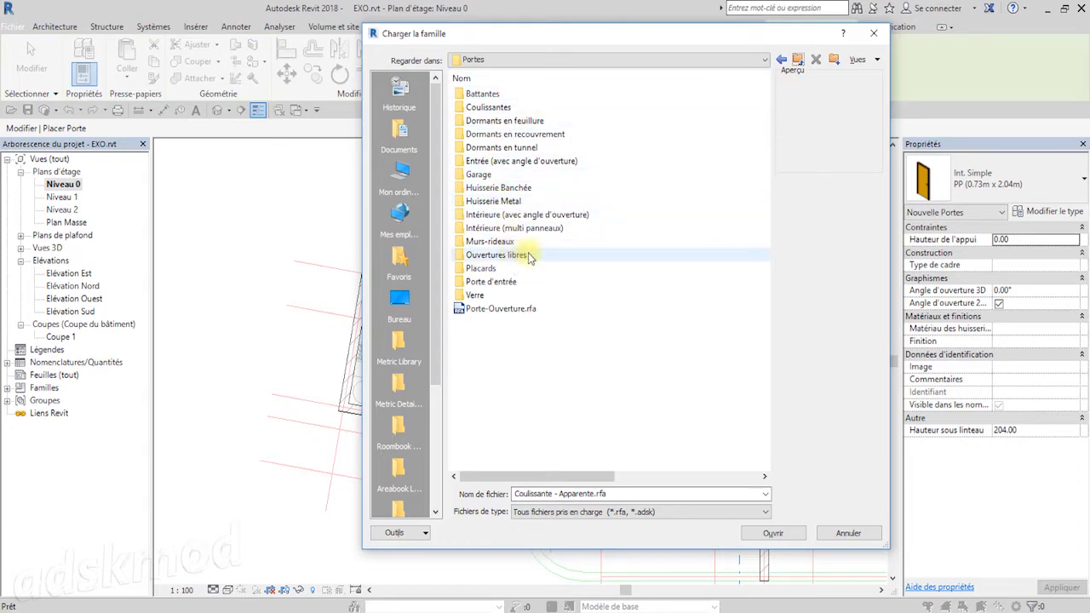
click(875, 34)
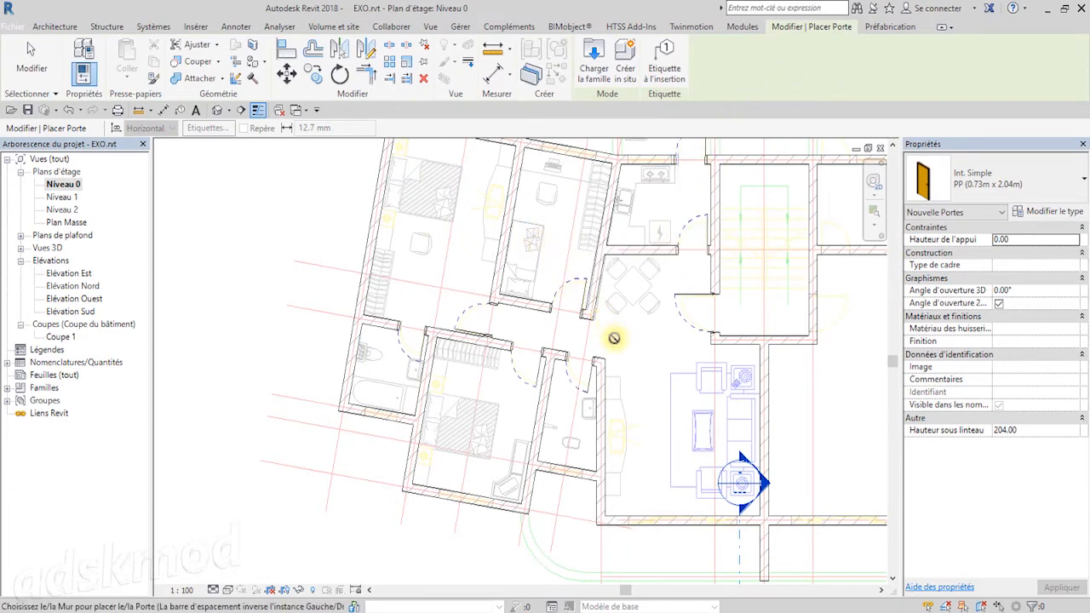
- Leave door placement and browse the BIMobject online library's listing of Revit products
click(37, 67)
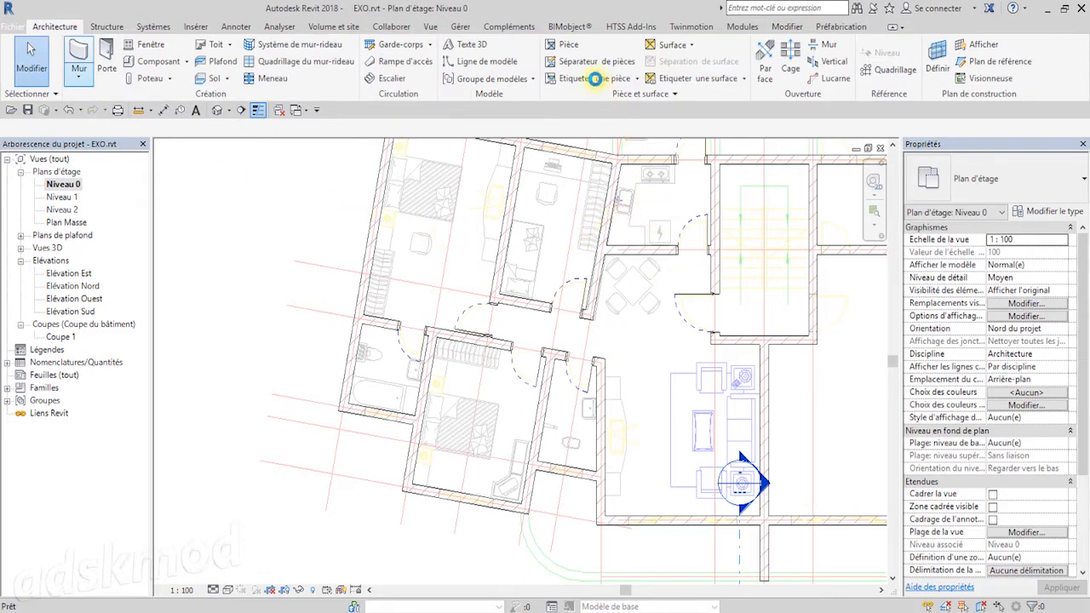
click(568, 29)
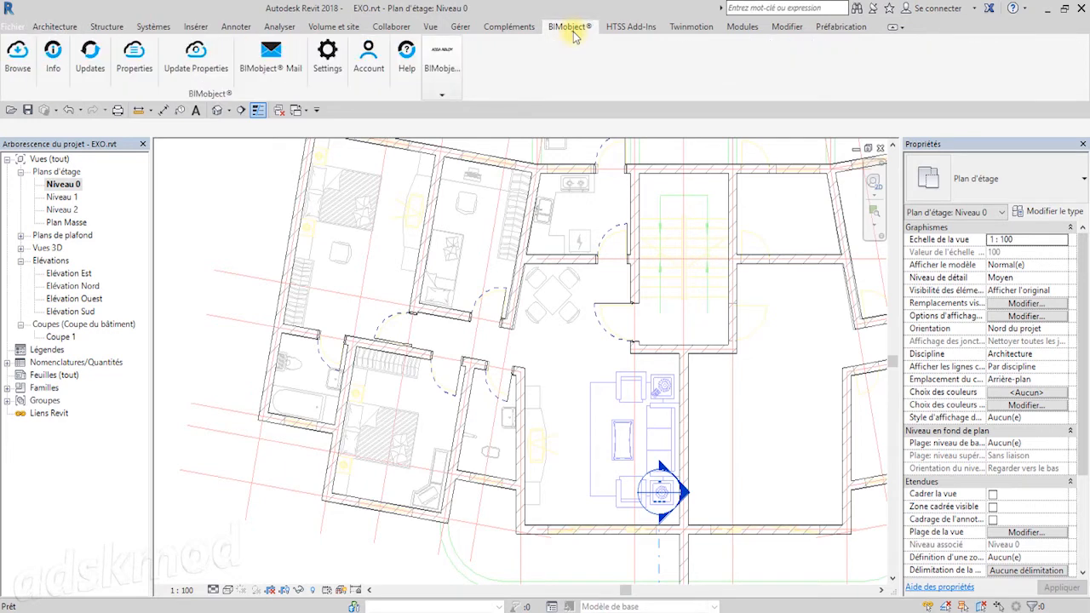
click(19, 60)
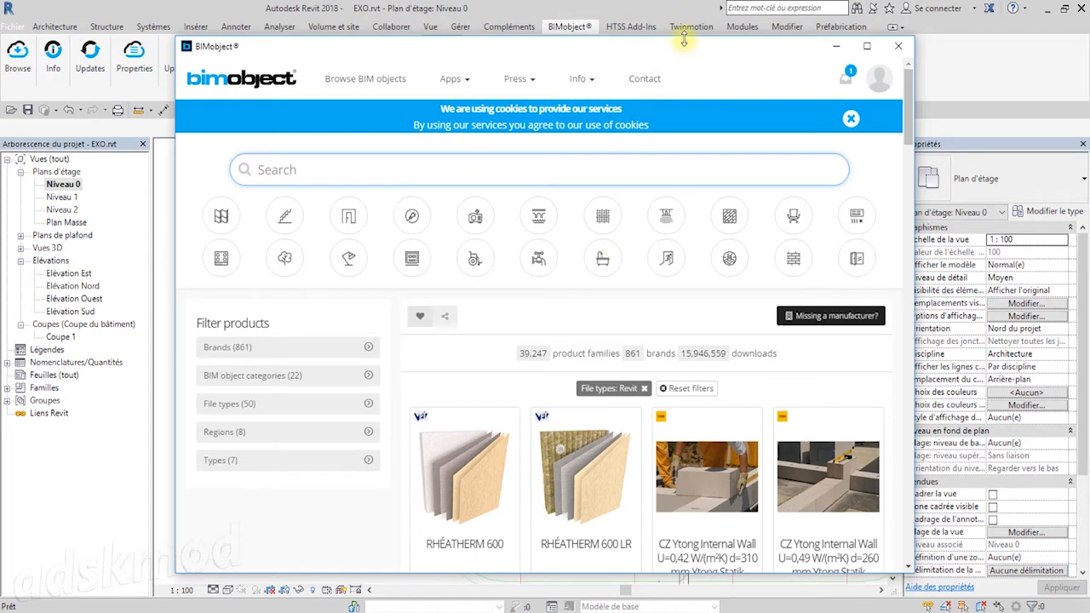
drag(684, 39, 698, 60)
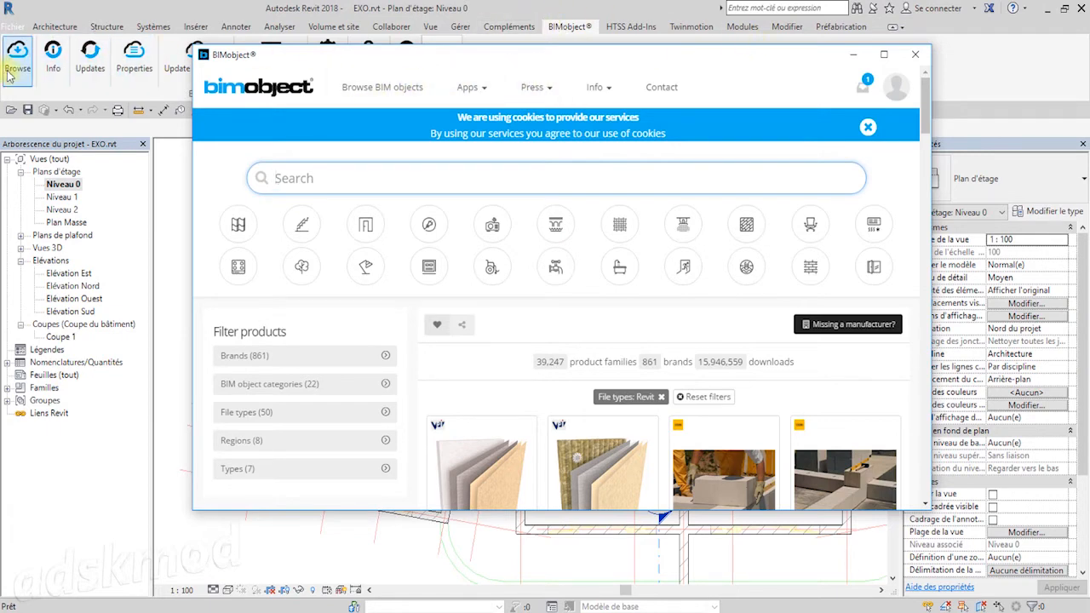
scroll(773, 332, down, 7)
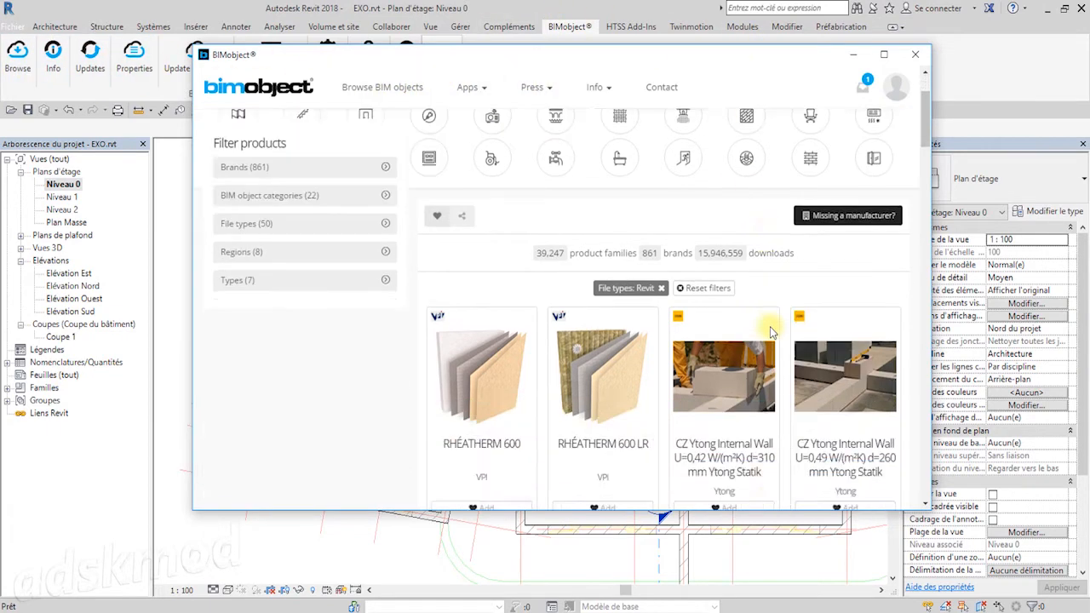
scroll(773, 333, up, 7)
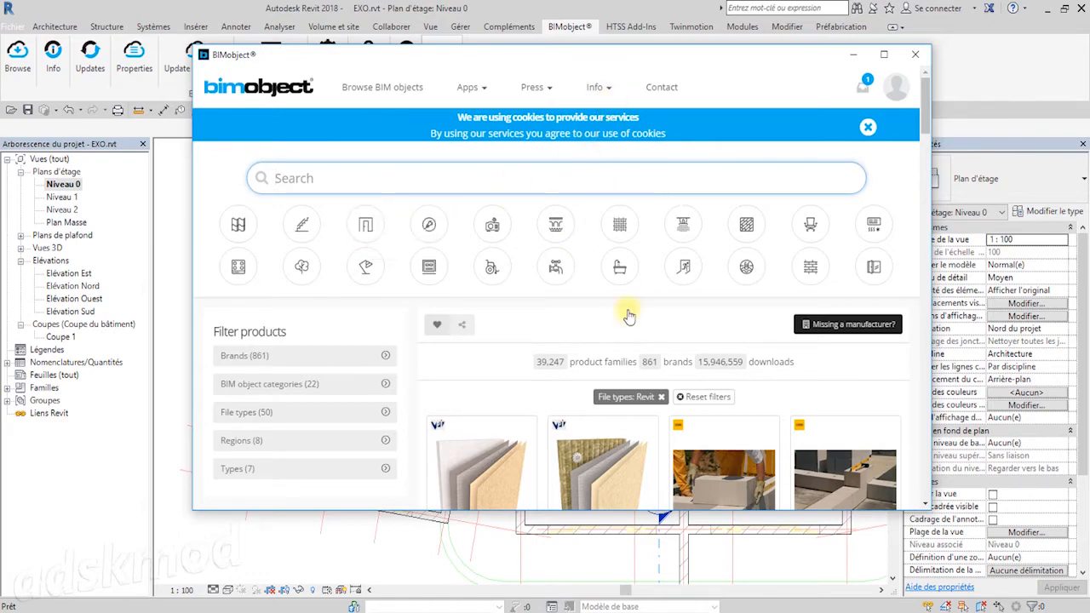
- Look through the general listing of Revit products and filter it to the Doors category
scroll(627, 316, down, 15)
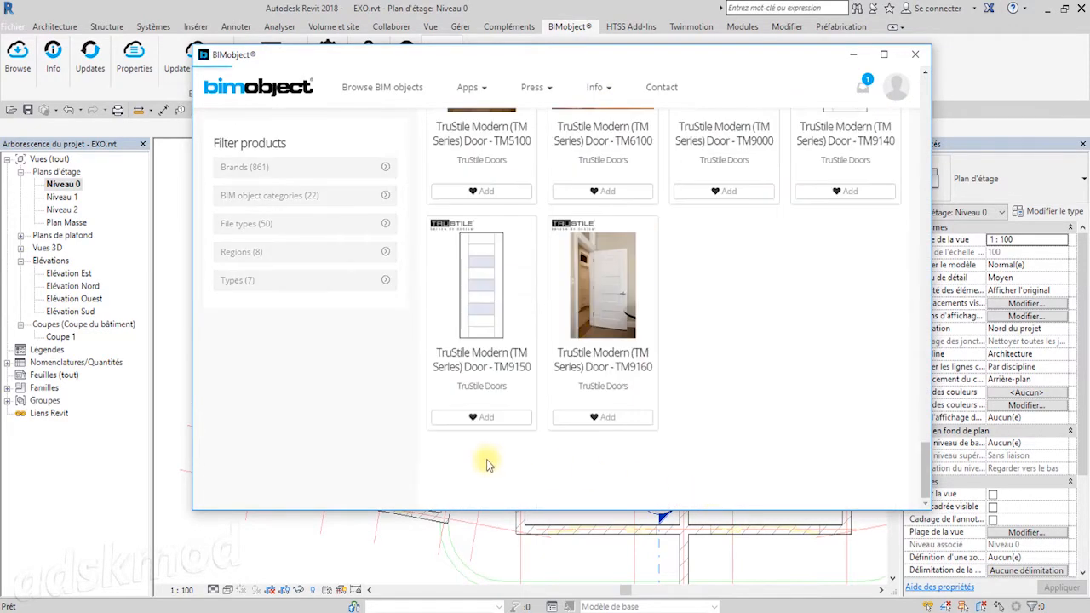
scroll(490, 458, up, 20)
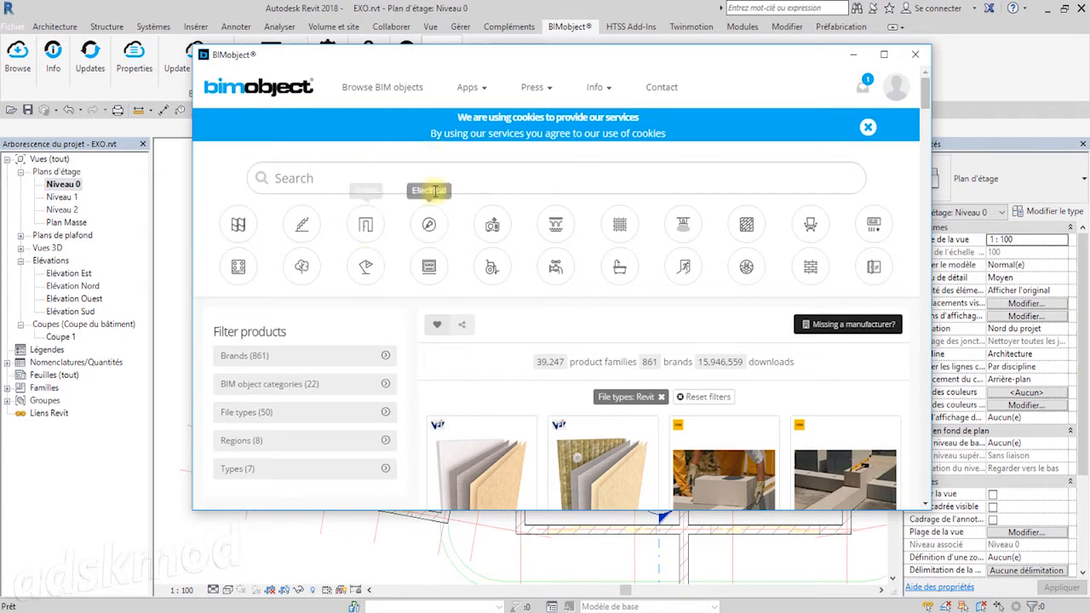
click(367, 226)
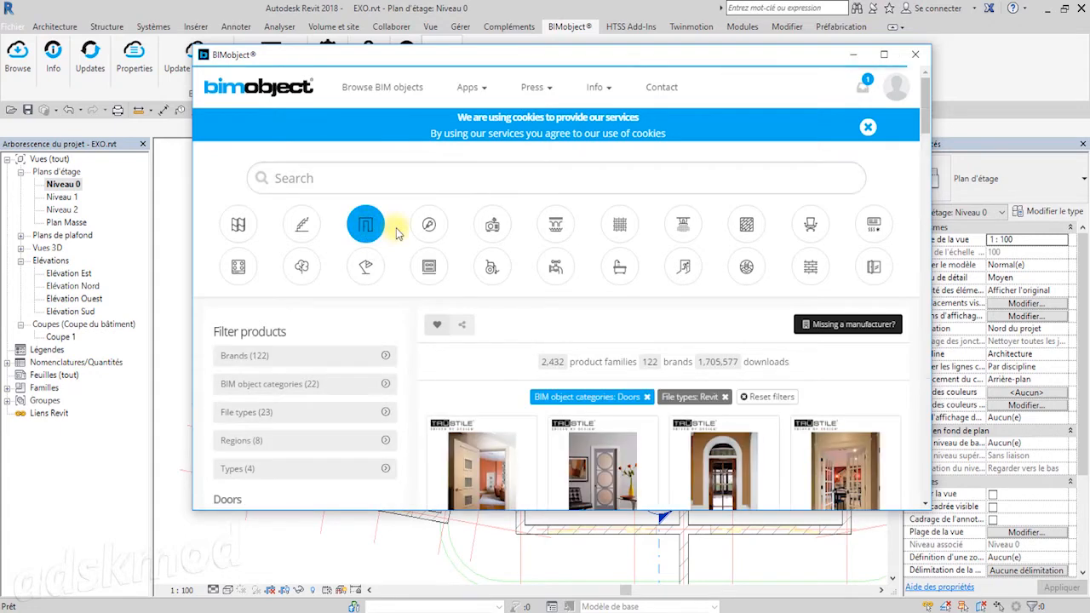
- Make the BIMobject window taller and look over the listed door products
scroll(440, 362, down, 5)
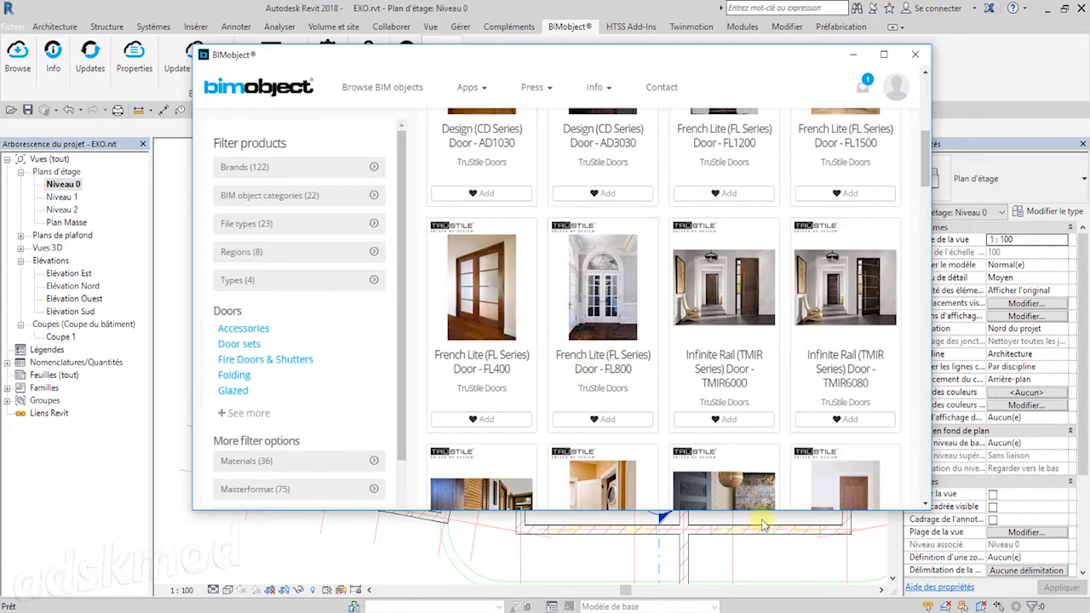
drag(764, 511, 760, 603)
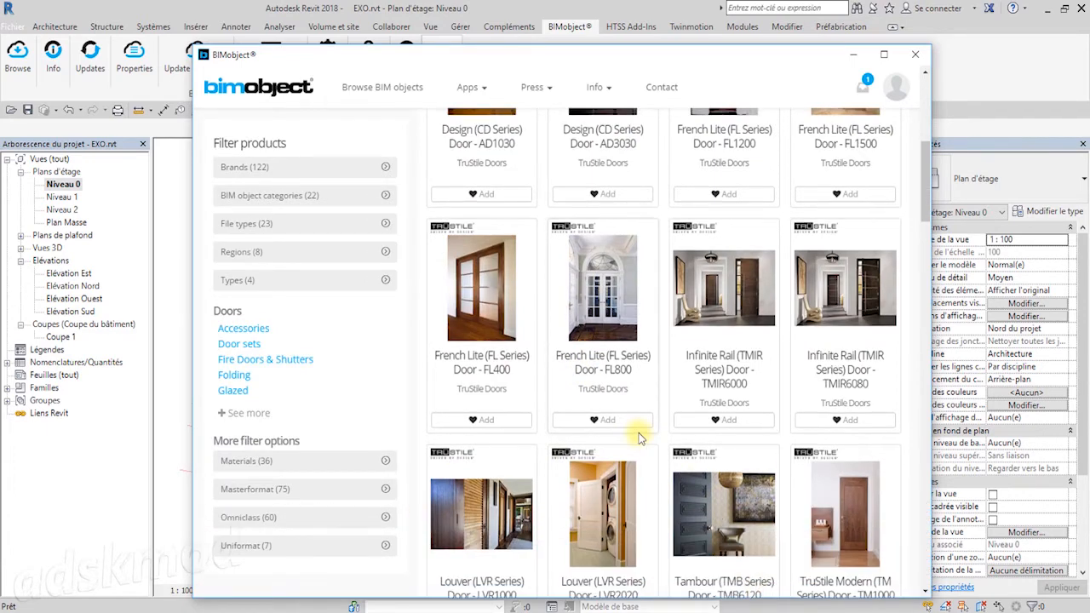
scroll(638, 433, up, 5)
scroll(640, 438, down, 5)
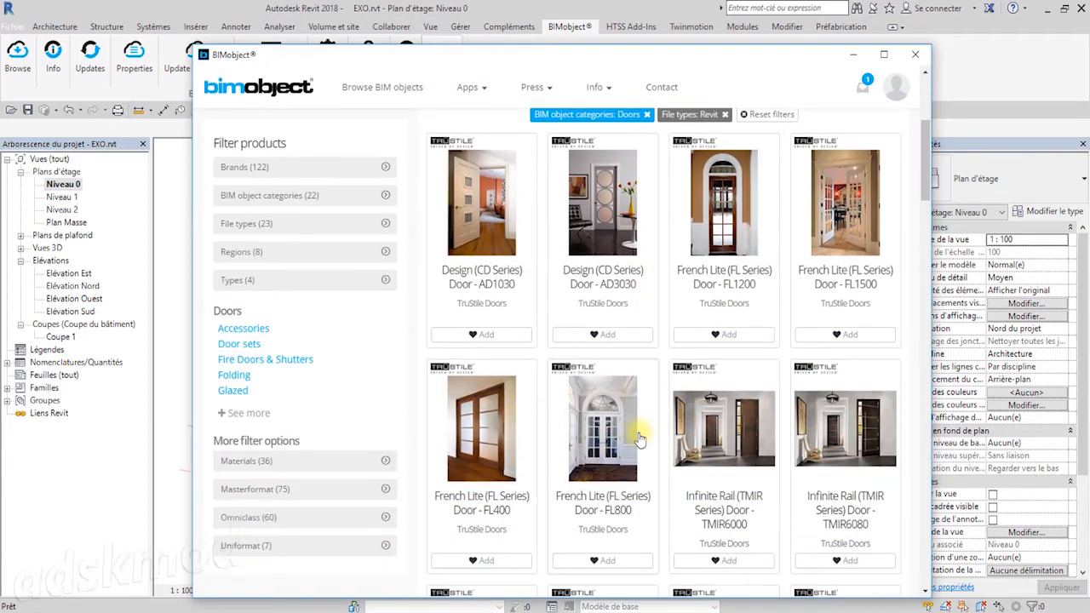
scroll(640, 439, up, 5)
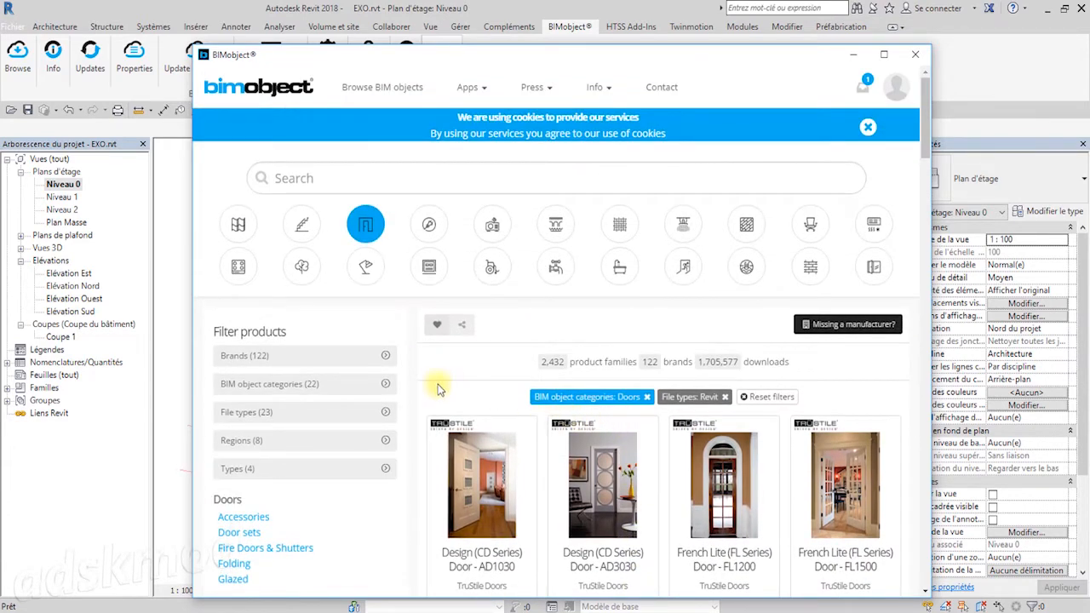
- Examine the full list of door brands available as a filter and leave it without choosing a brand
click(386, 357)
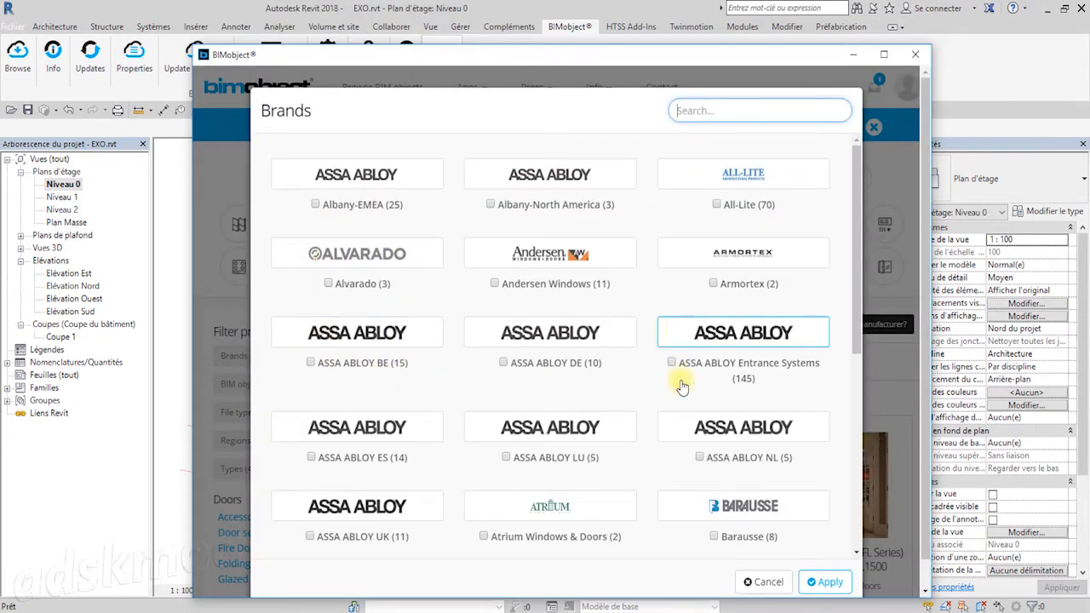
scroll(694, 444, down, 4)
scroll(694, 444, down, 12)
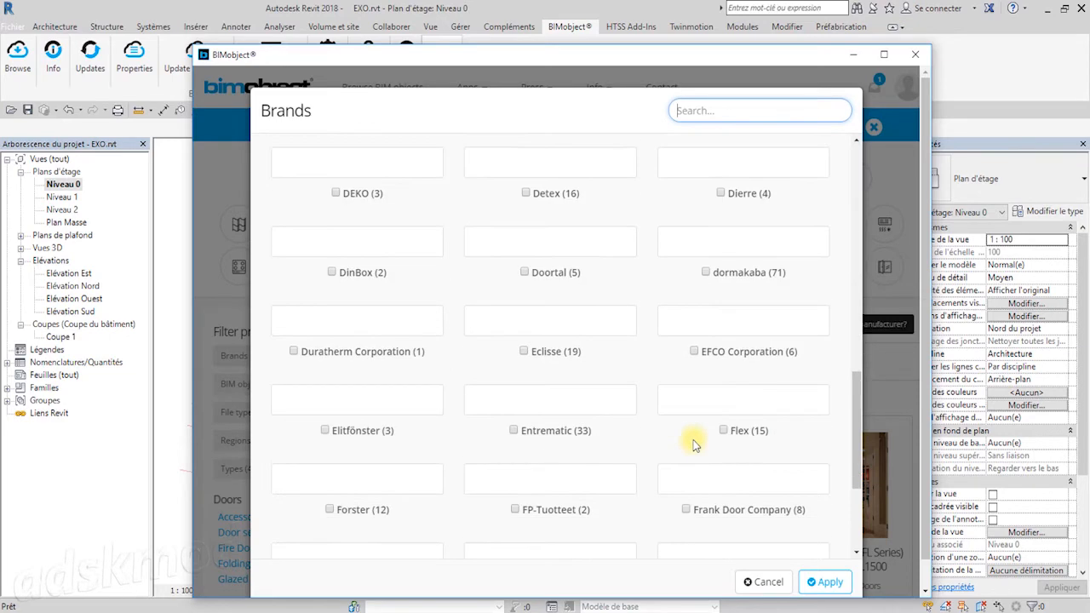
scroll(693, 444, down, 10)
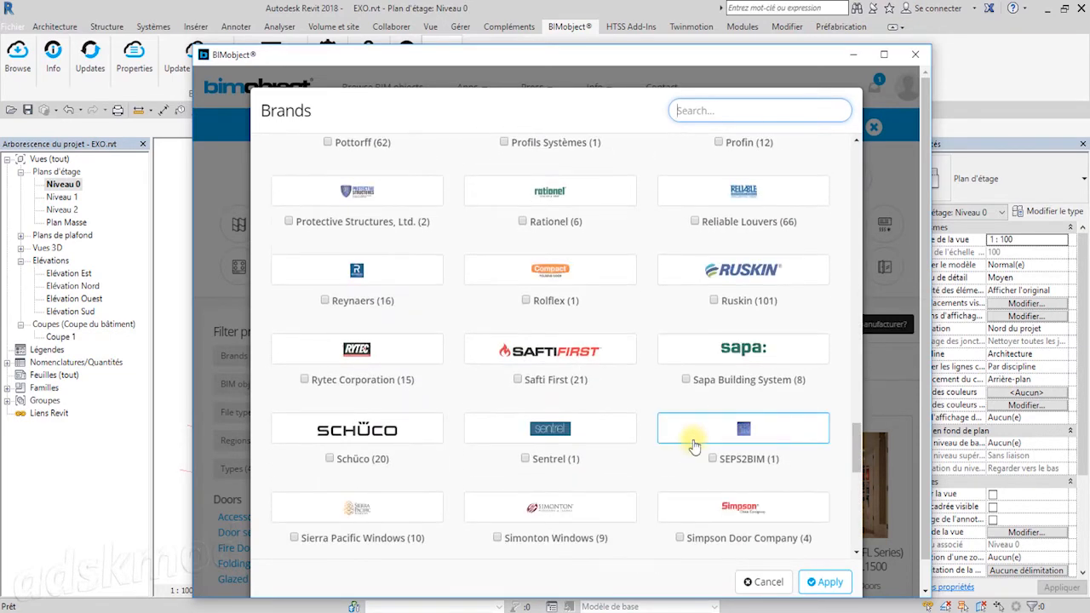
scroll(678, 445, down, 10)
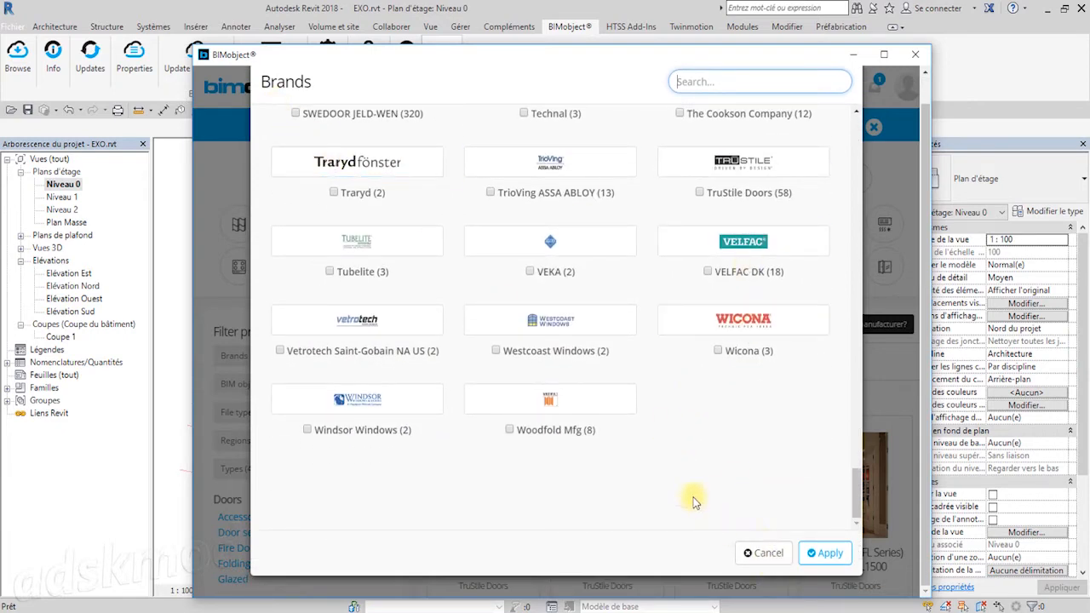
scroll(691, 497, up, 4)
scroll(691, 497, up, 8)
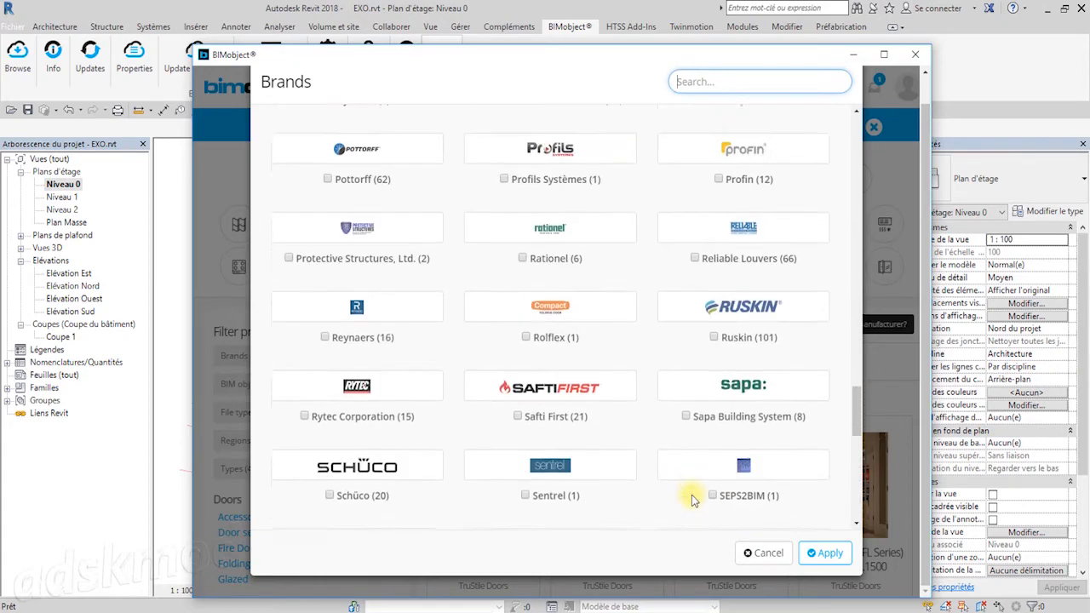
scroll(691, 498, up, 12)
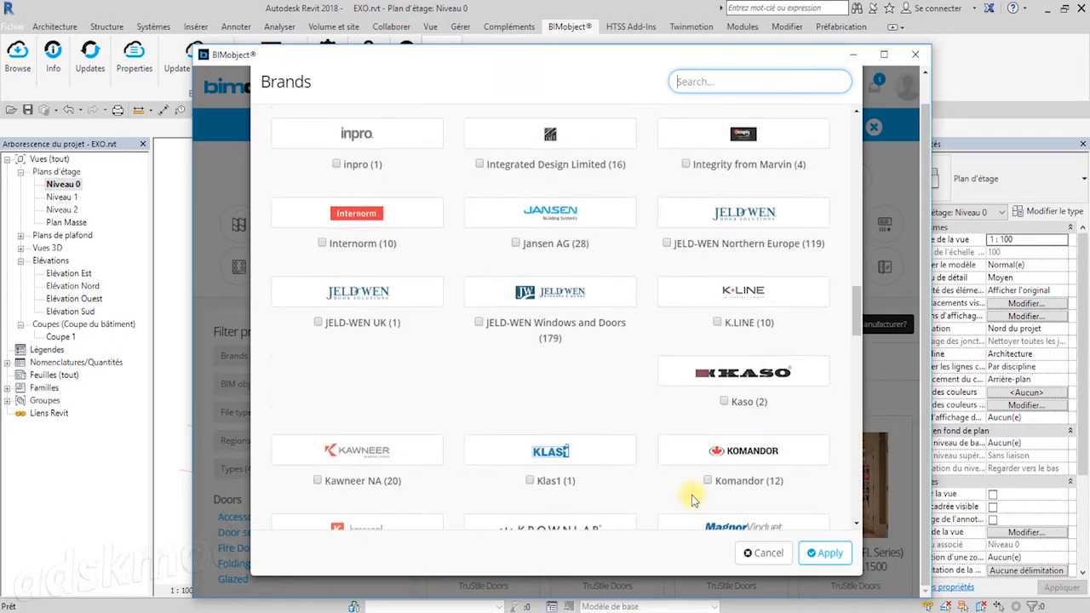
scroll(691, 495, up, 15)
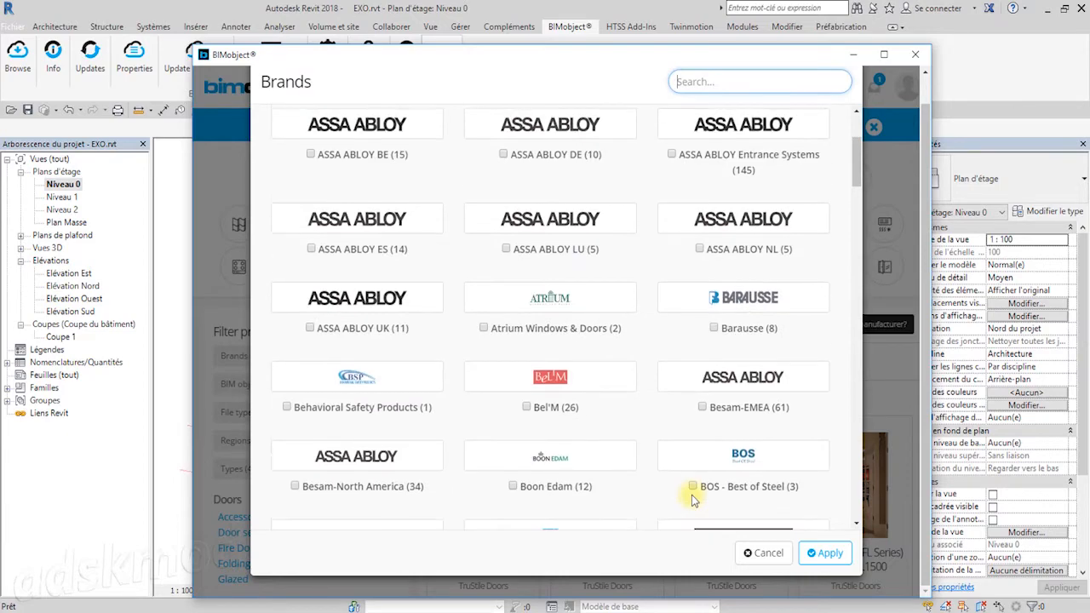
scroll(692, 497, down, 15)
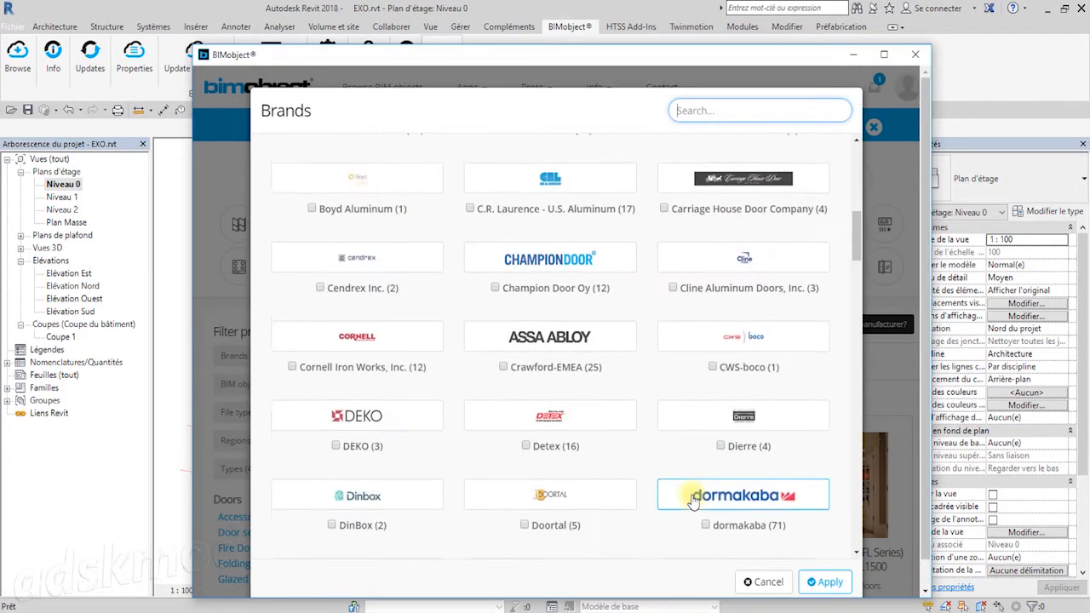
scroll(691, 501, down, 8)
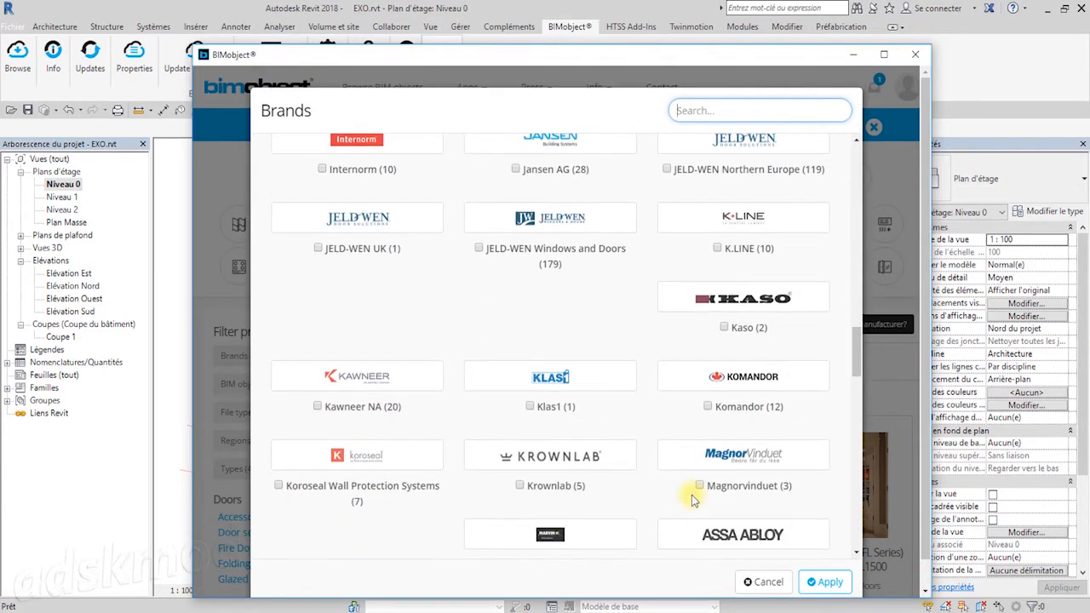
scroll(691, 500, down, 10)
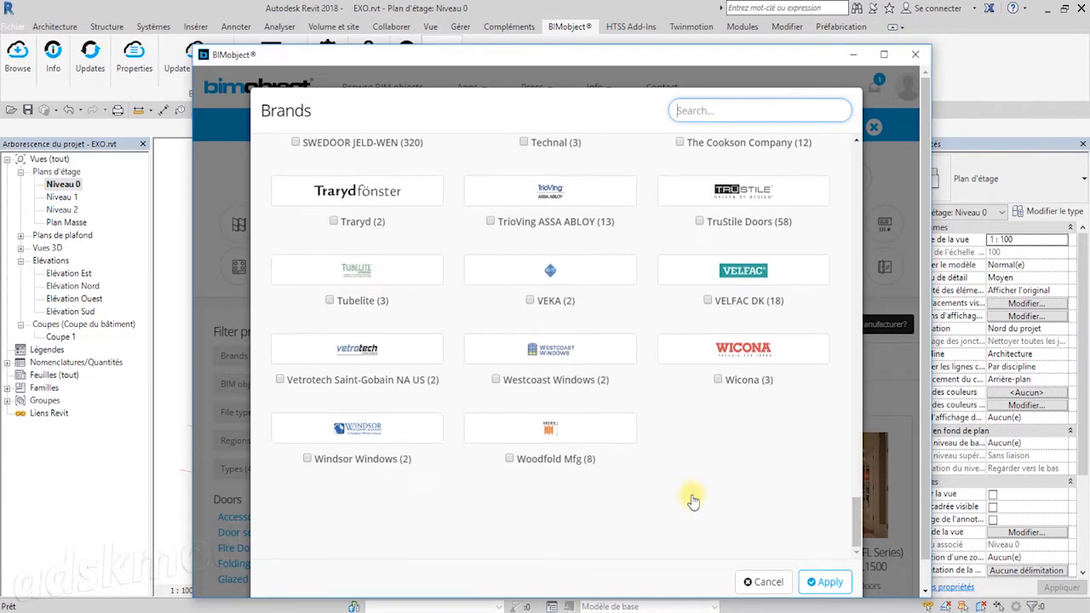
click(763, 581)
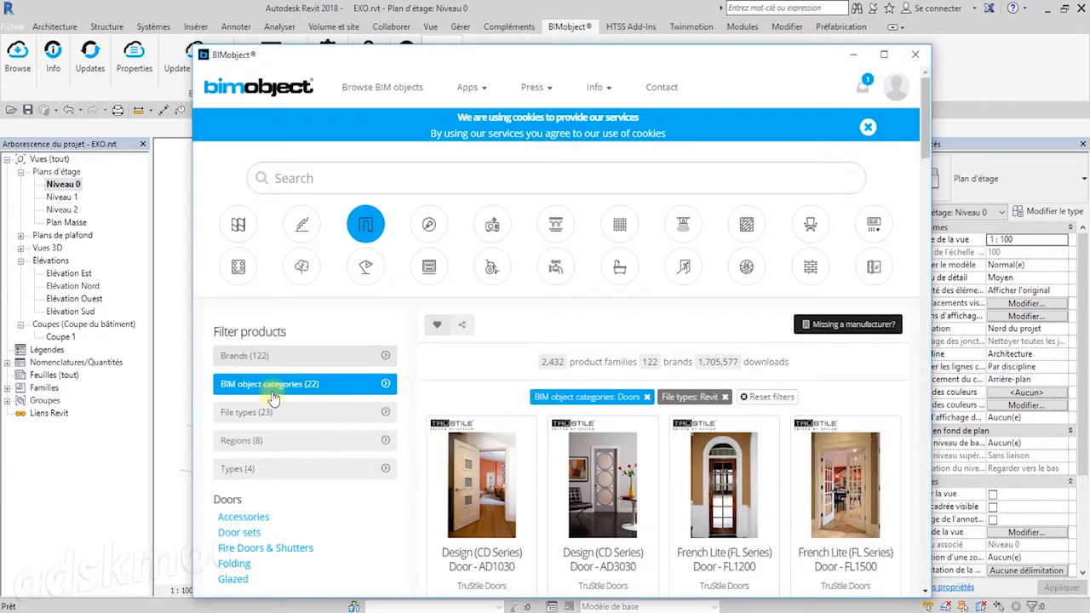
- Narrow the door products to the Sliding category and keep Revit as the only file type
click(385, 388)
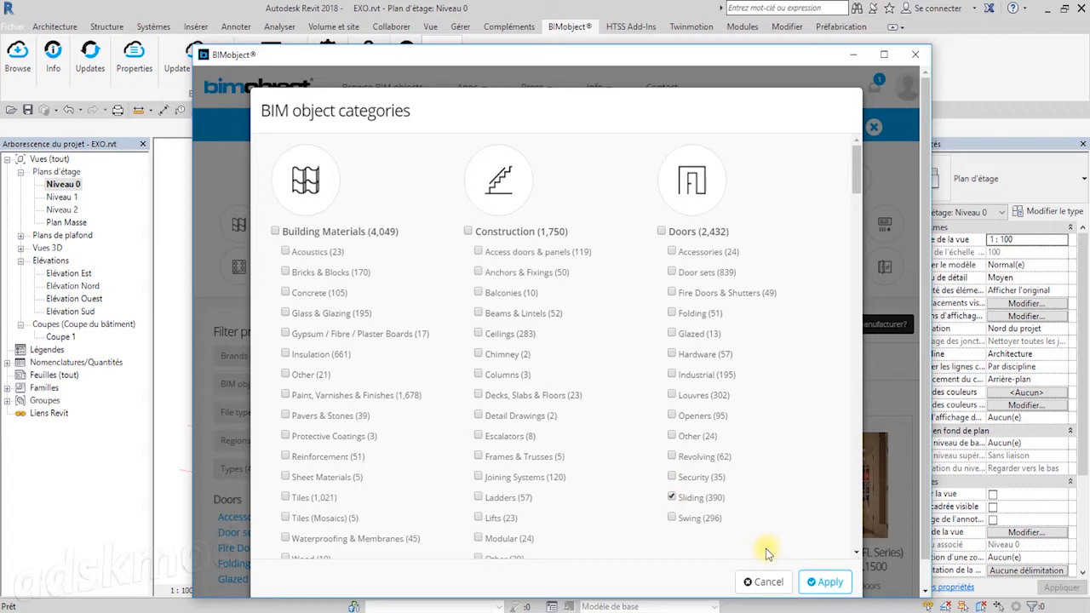
click(807, 582)
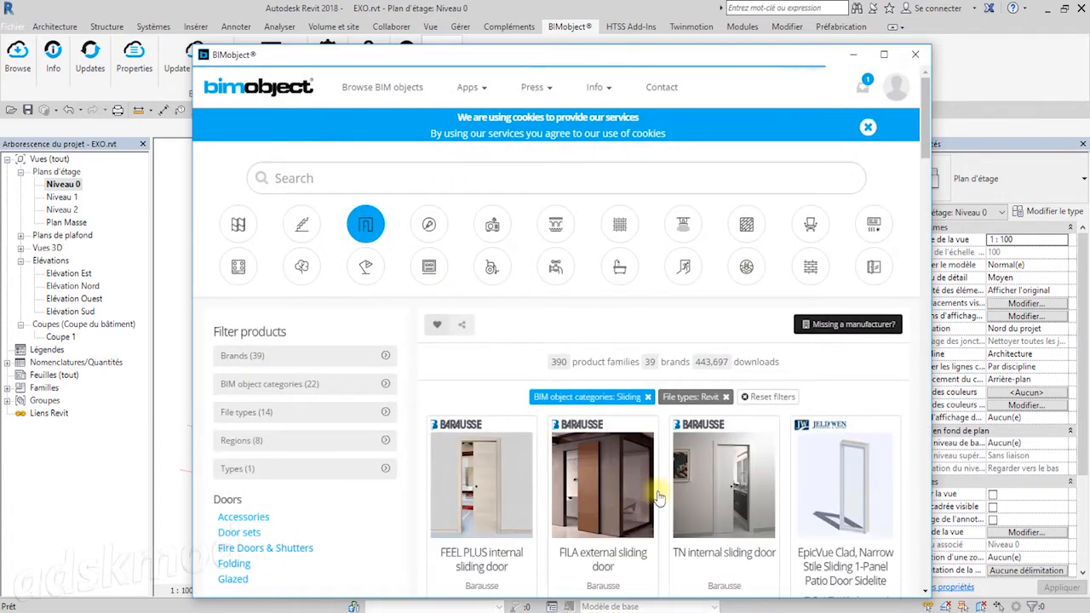
click(384, 414)
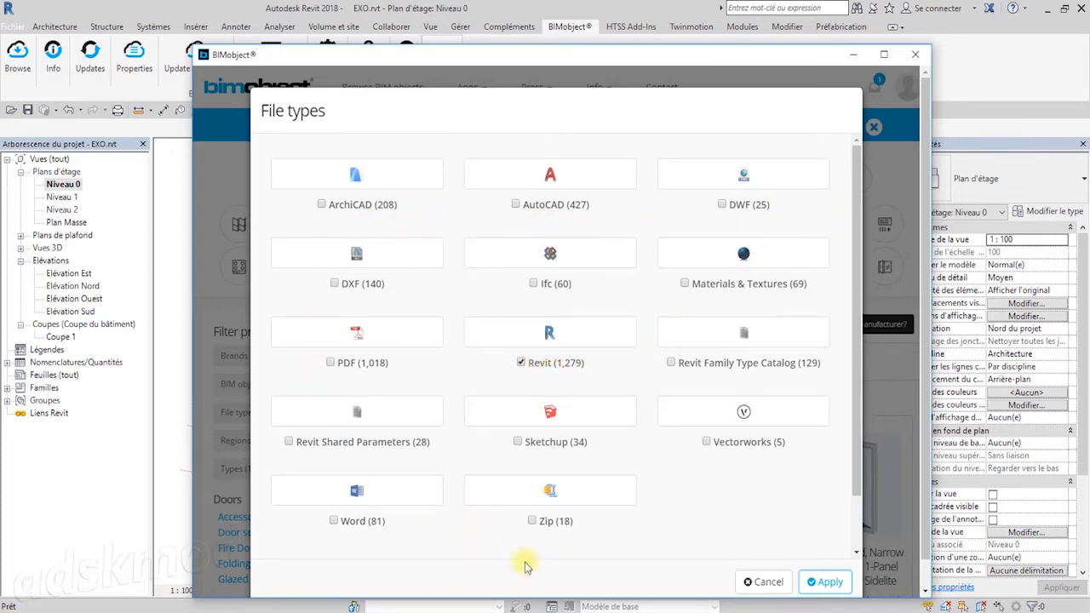
click(817, 586)
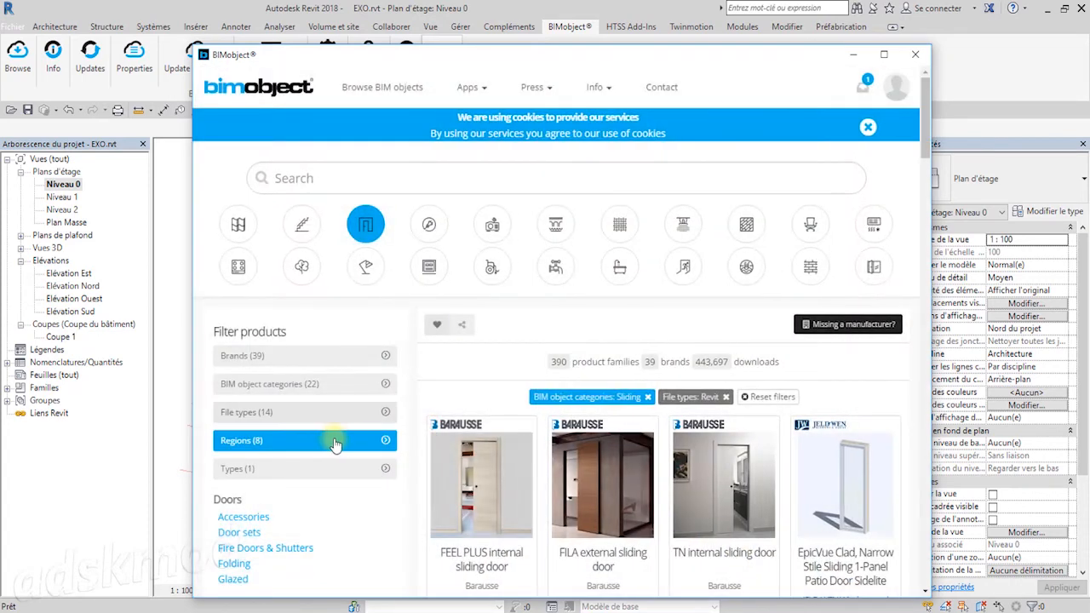
- Look through the available regions and restrict the sliding door products to France
click(383, 442)
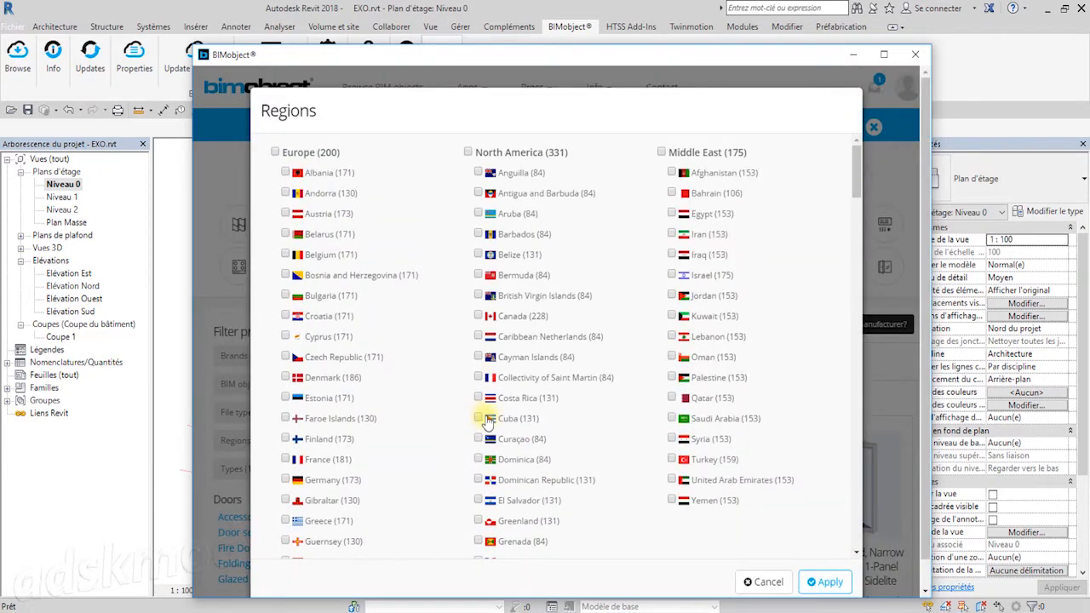
scroll(458, 443, down, 7)
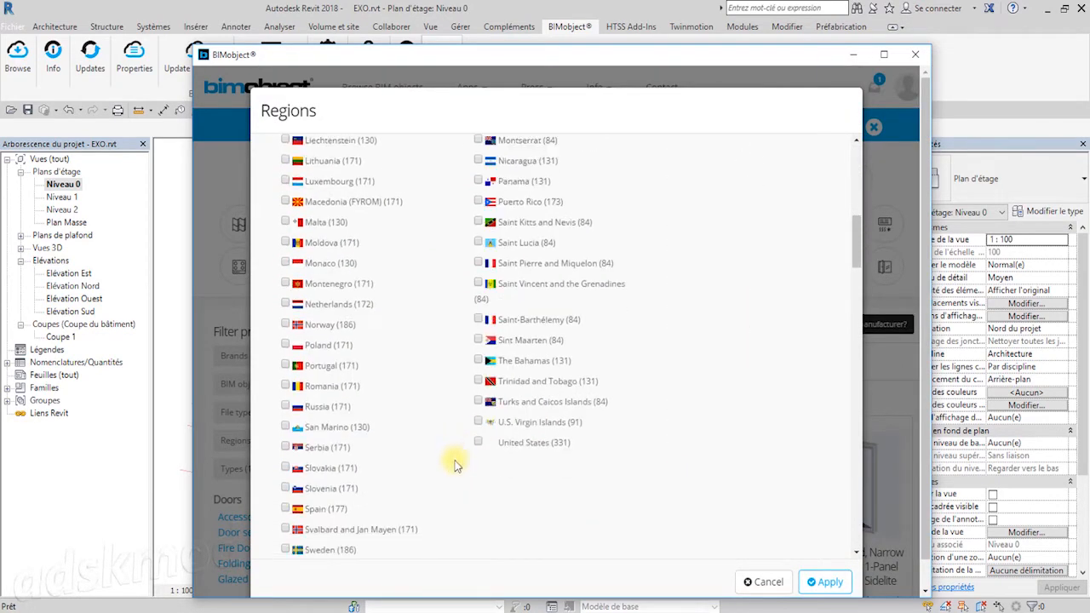
scroll(455, 465, down, 10)
scroll(455, 465, up, 10)
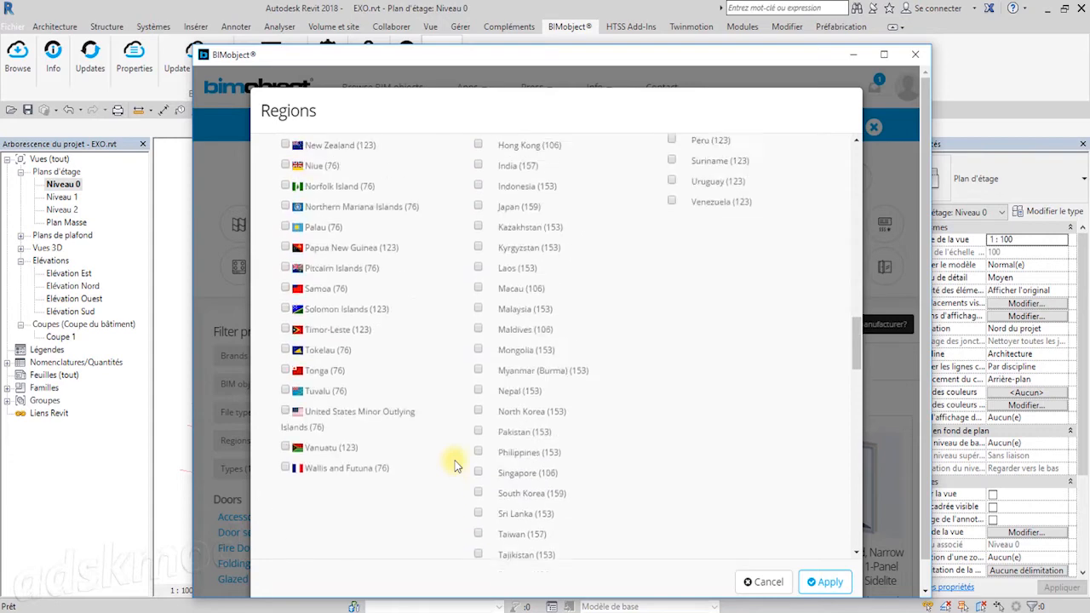
scroll(460, 442, up, 5)
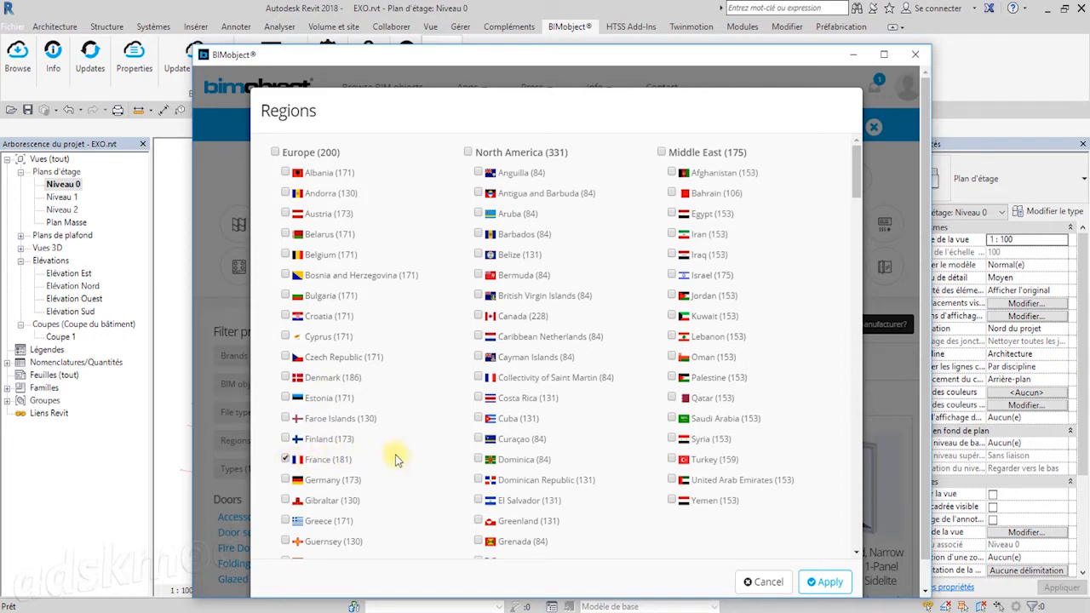
scroll(395, 459, down, 6)
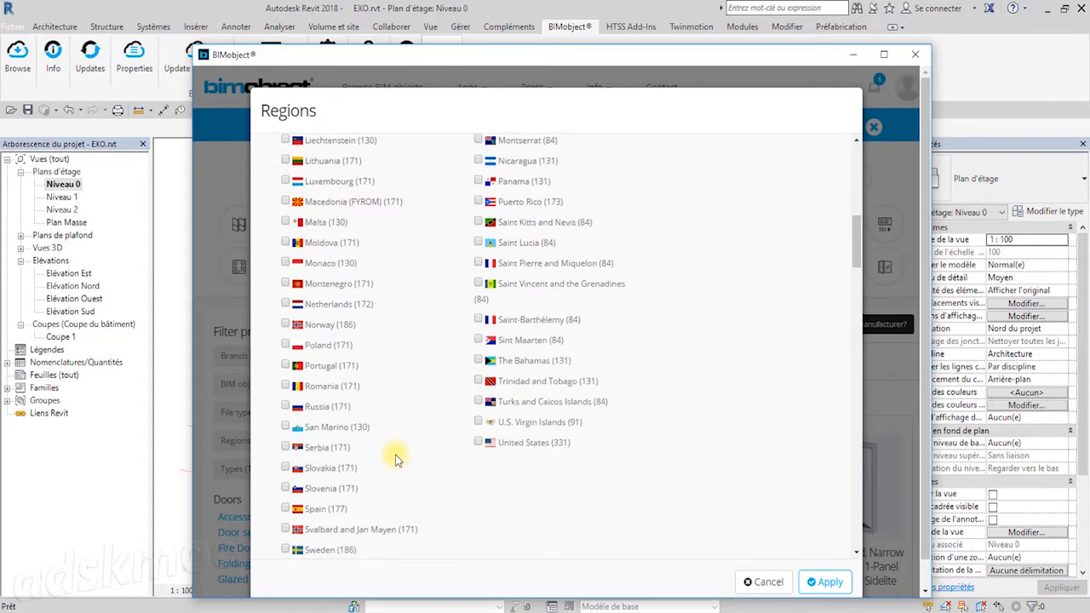
scroll(396, 459, down, 2)
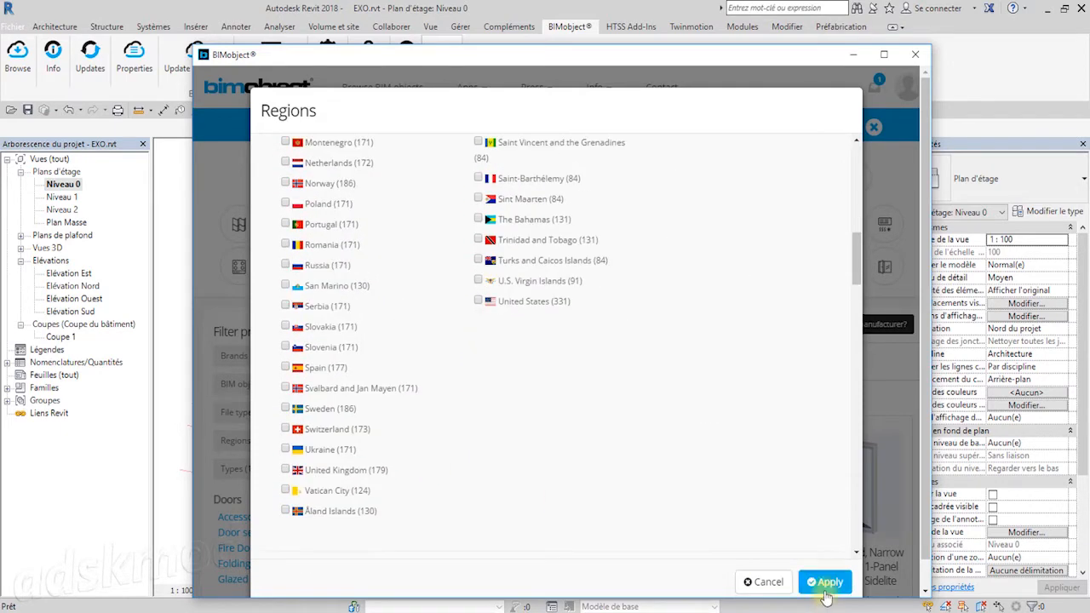
click(824, 585)
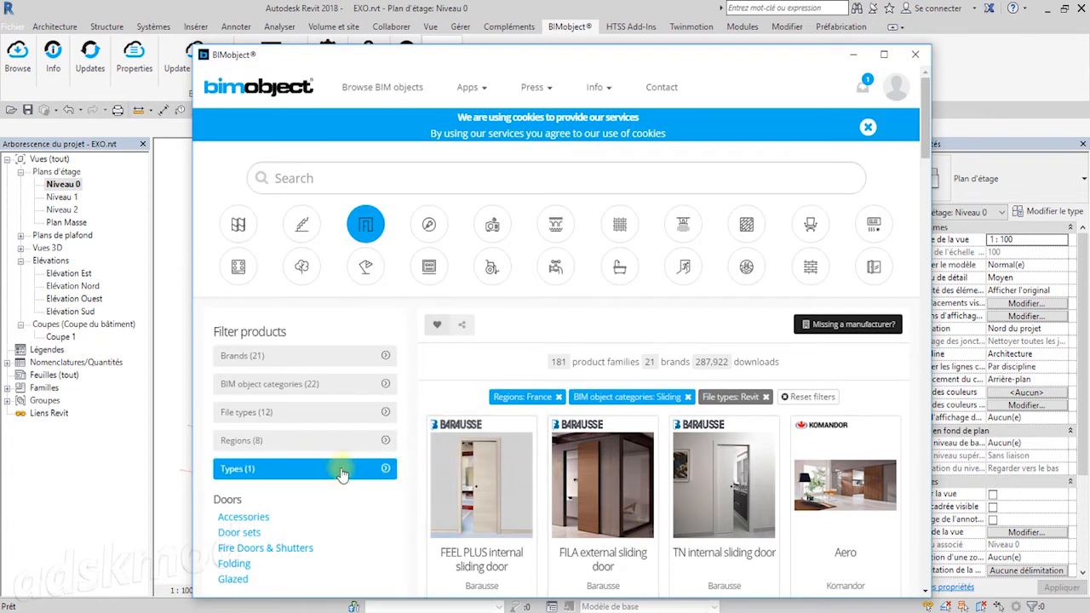
- Check the object types filter without applying it, and browse the filtered sliding doors in a widened window
click(386, 470)
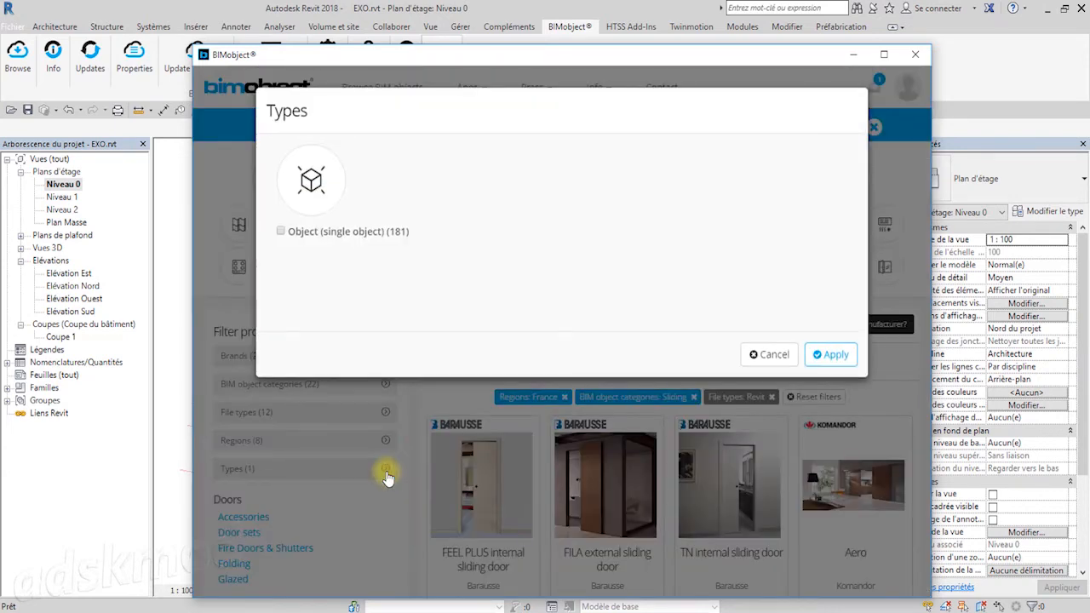
click(770, 356)
scroll(413, 575, down, 5)
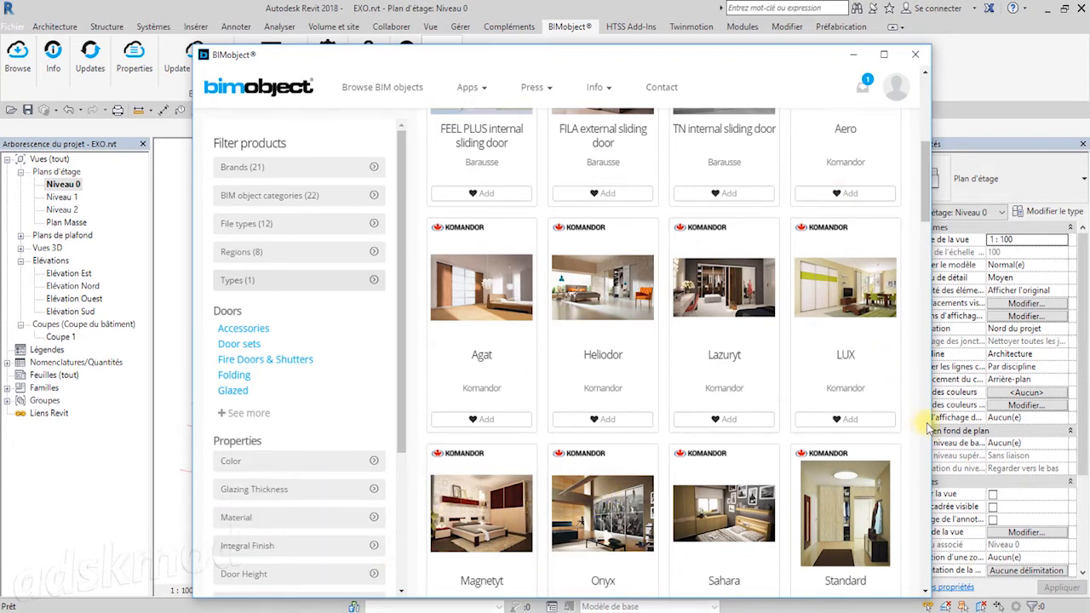
drag(928, 423, 1053, 423)
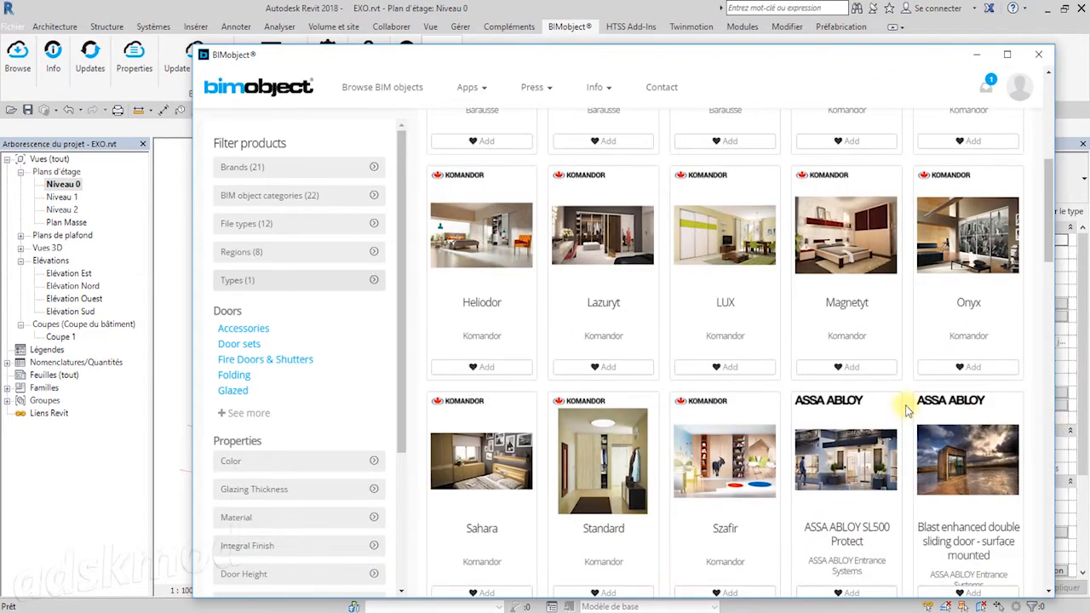
- Browse the filtered sliding door families and open the Integrity Wood-Ultrex Sliding French Door product page
scroll(907, 411, up, 5)
scroll(907, 411, down, 2)
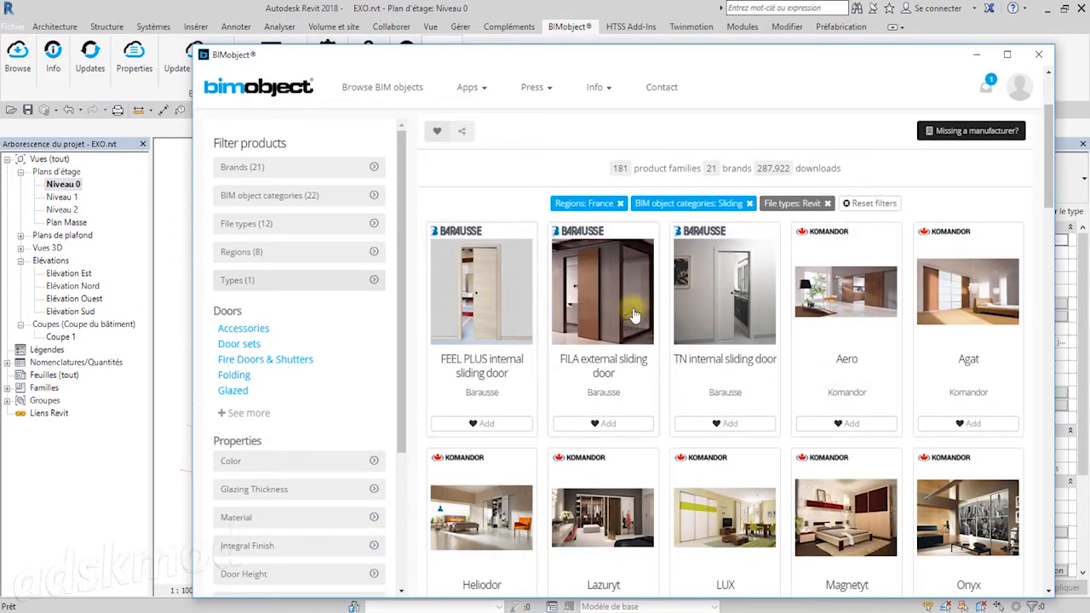
scroll(662, 314, down, 3)
scroll(662, 315, down, 3)
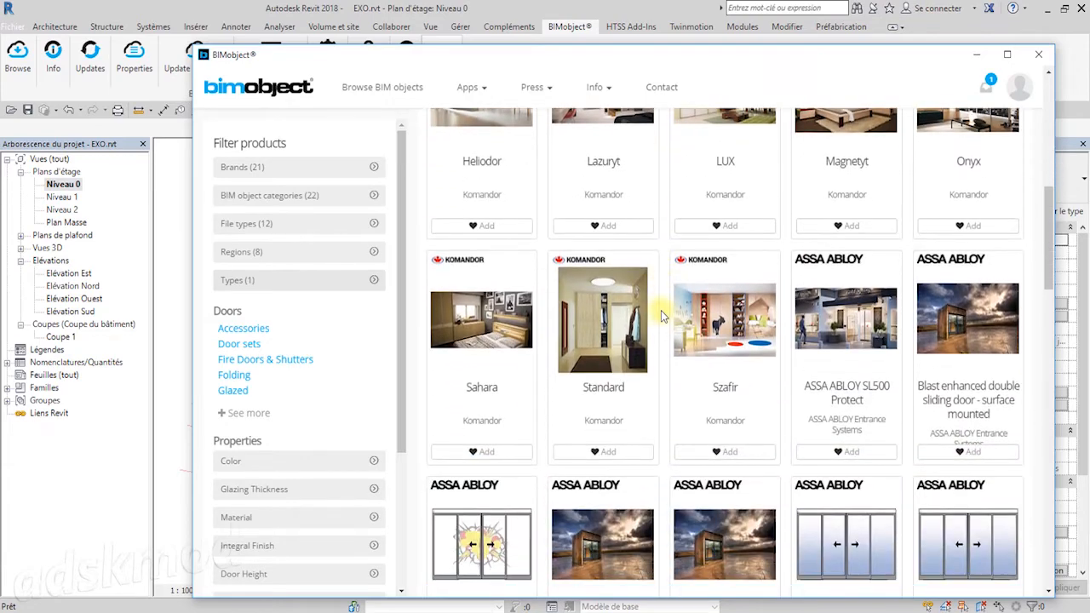
scroll(662, 315, down, 3)
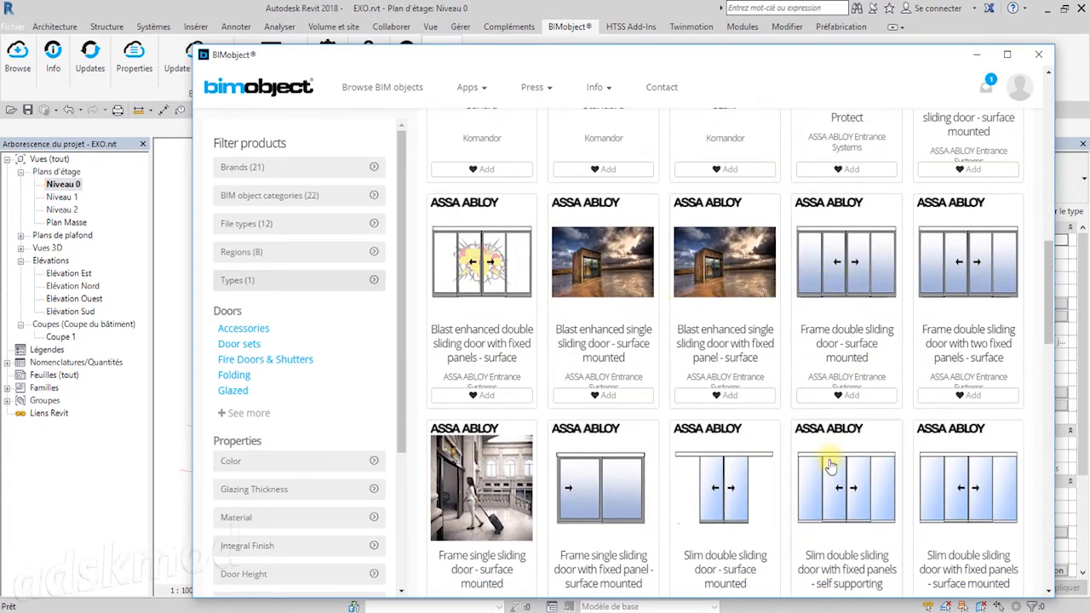
scroll(830, 466, down, 3)
scroll(830, 466, down, 10)
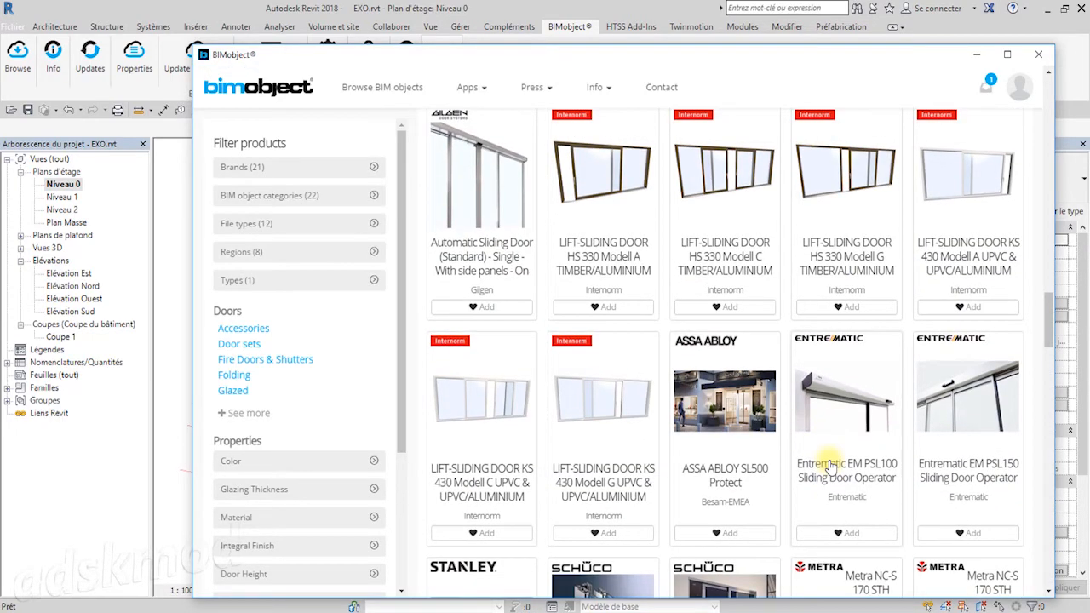
scroll(870, 336, down, 8)
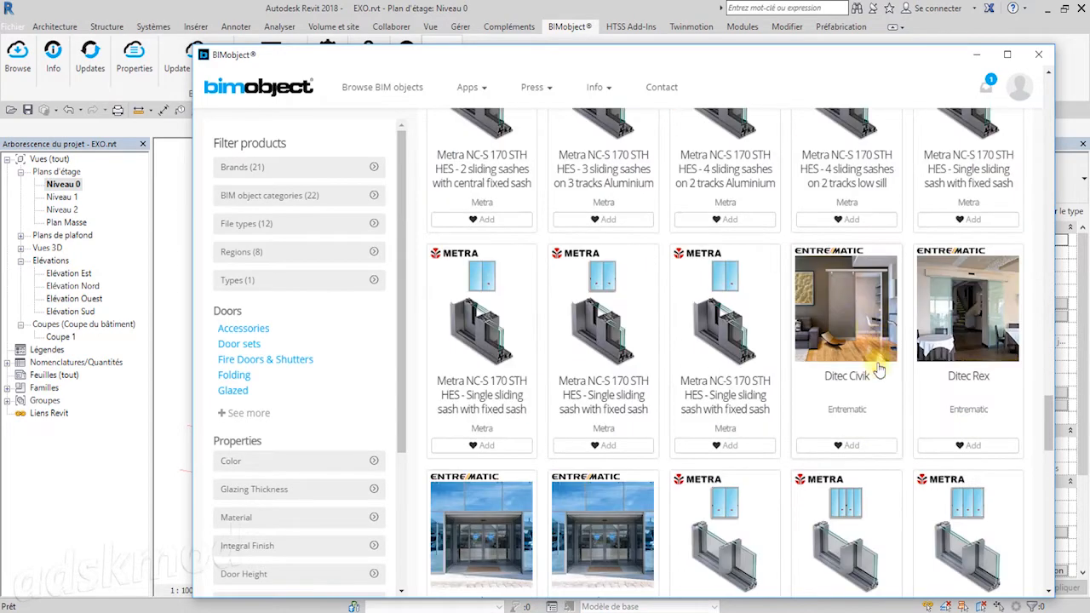
scroll(881, 451, down, 10)
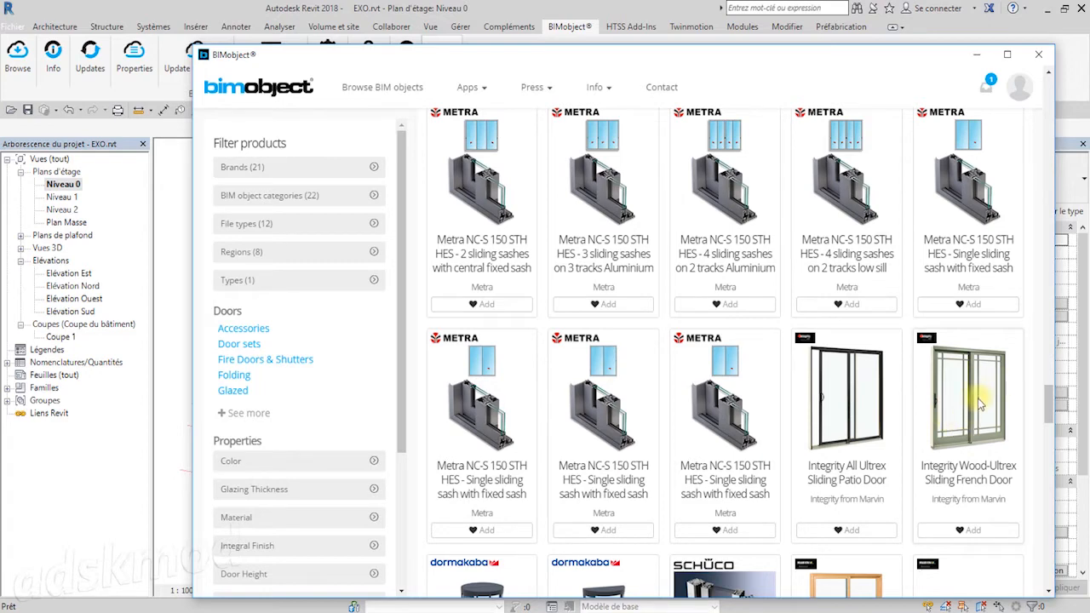
click(975, 396)
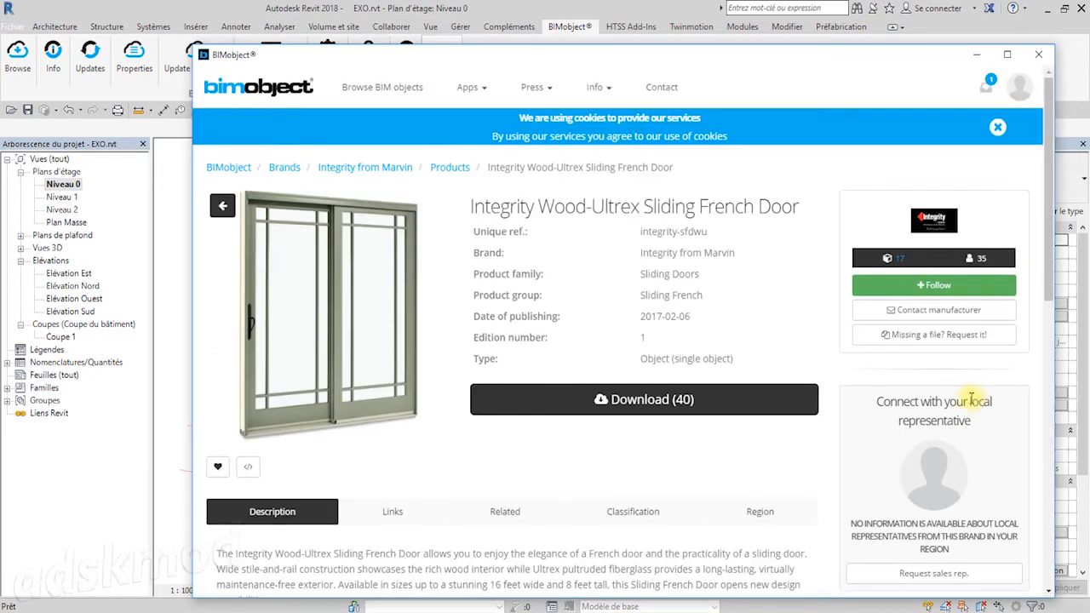
- Download the two-panel Revit family Door-Sliding-Integrity-2_Panel_French_Door-Wood_Ultrex.rfa from the product's available files
click(645, 405)
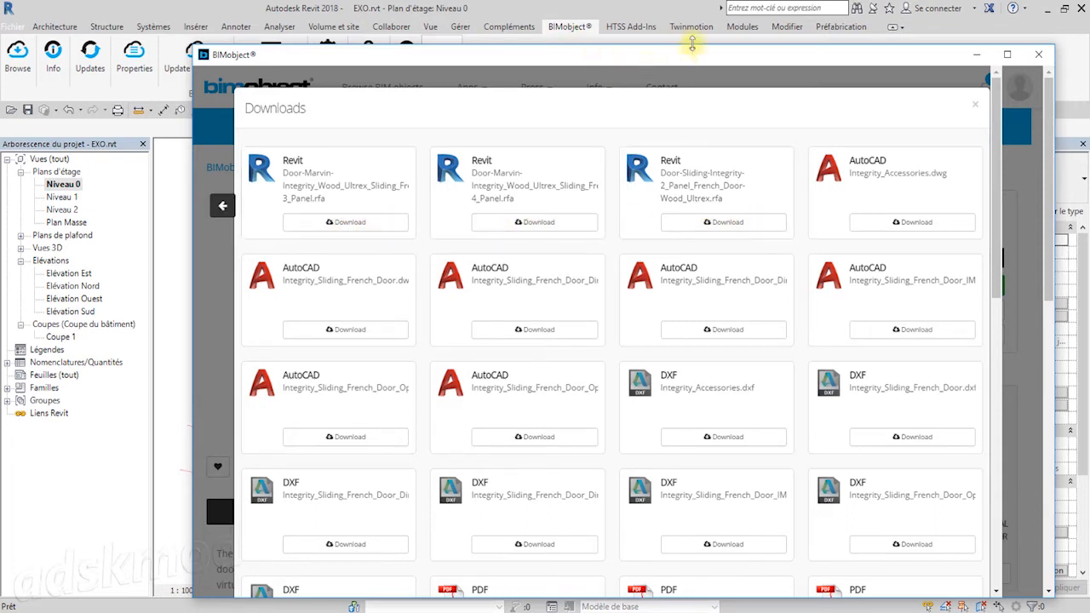
click(657, 17)
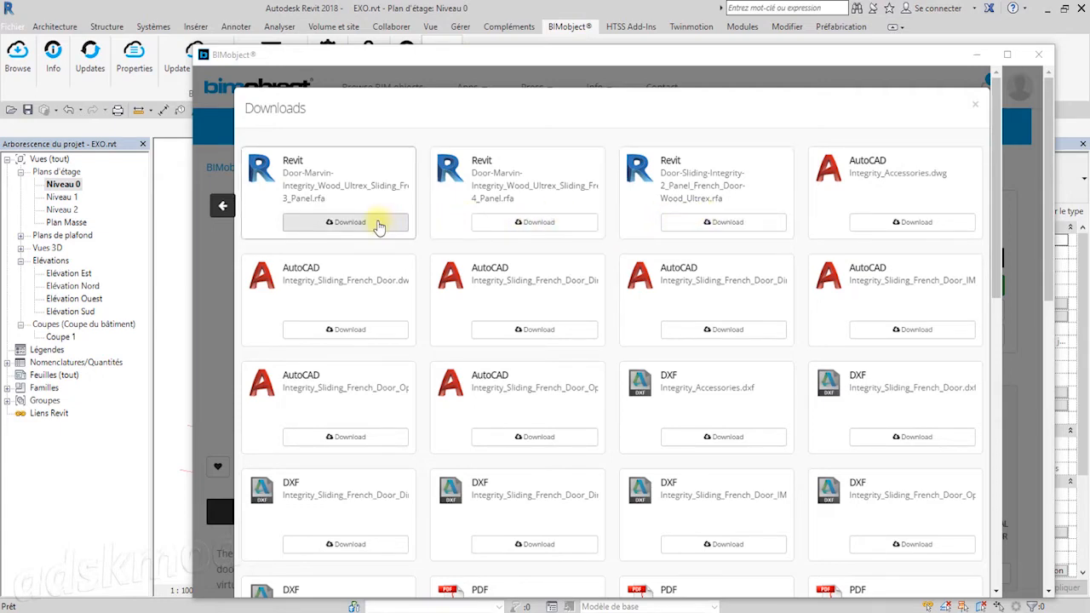
click(696, 223)
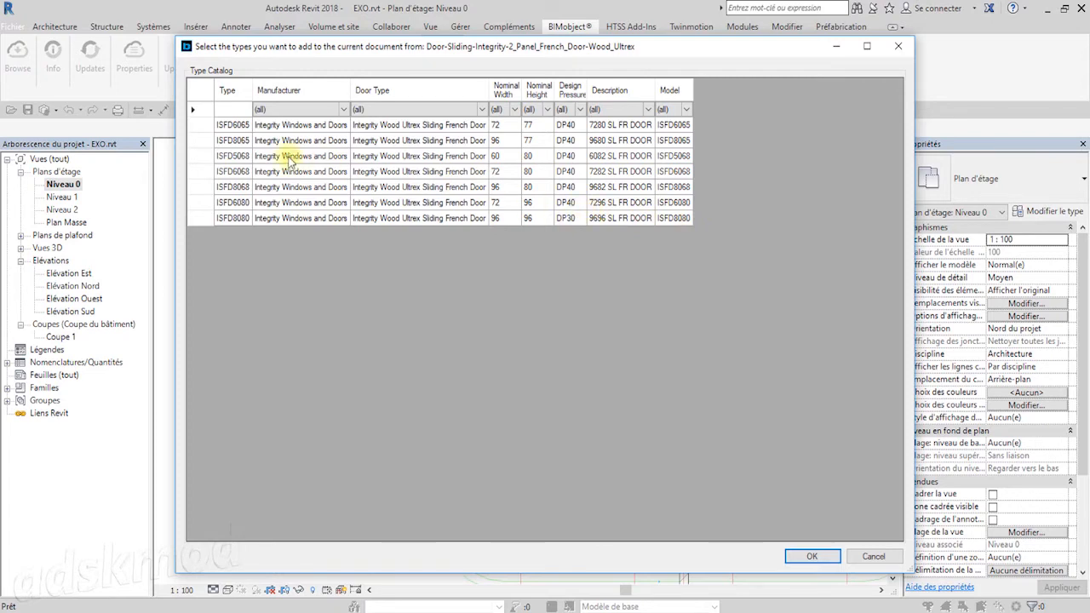
- Load the 96 x 96 door type ISFD8080 from the type catalog into the project
click(228, 128)
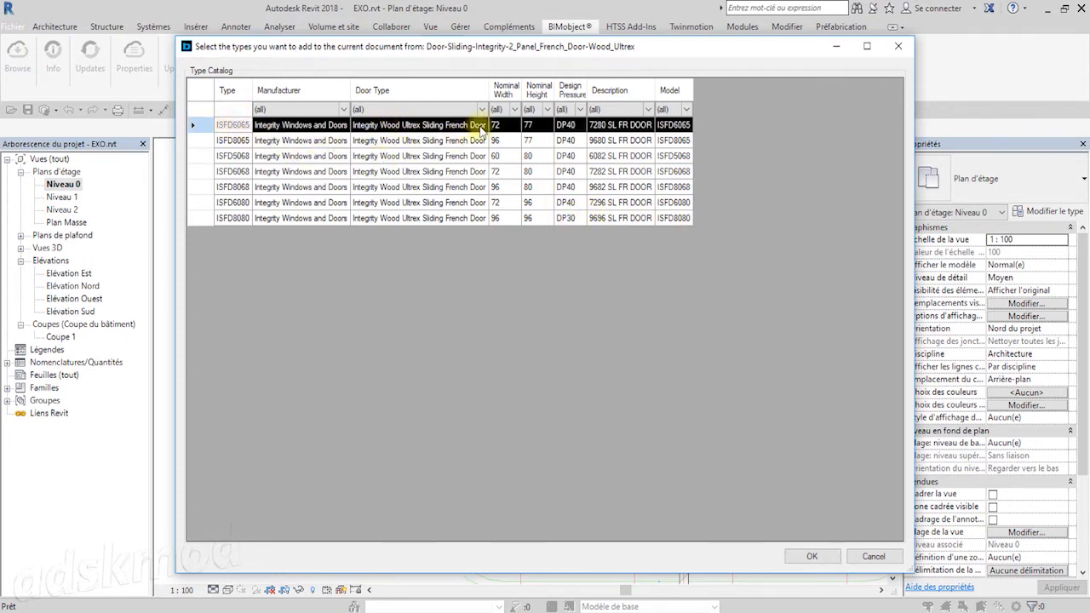
click(481, 128)
click(475, 143)
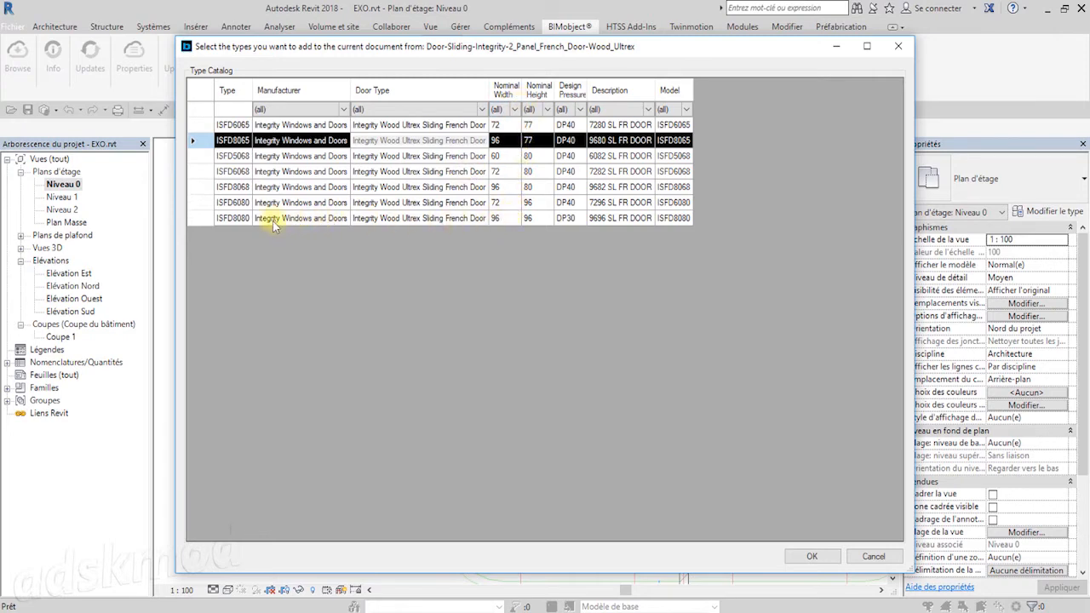
click(230, 219)
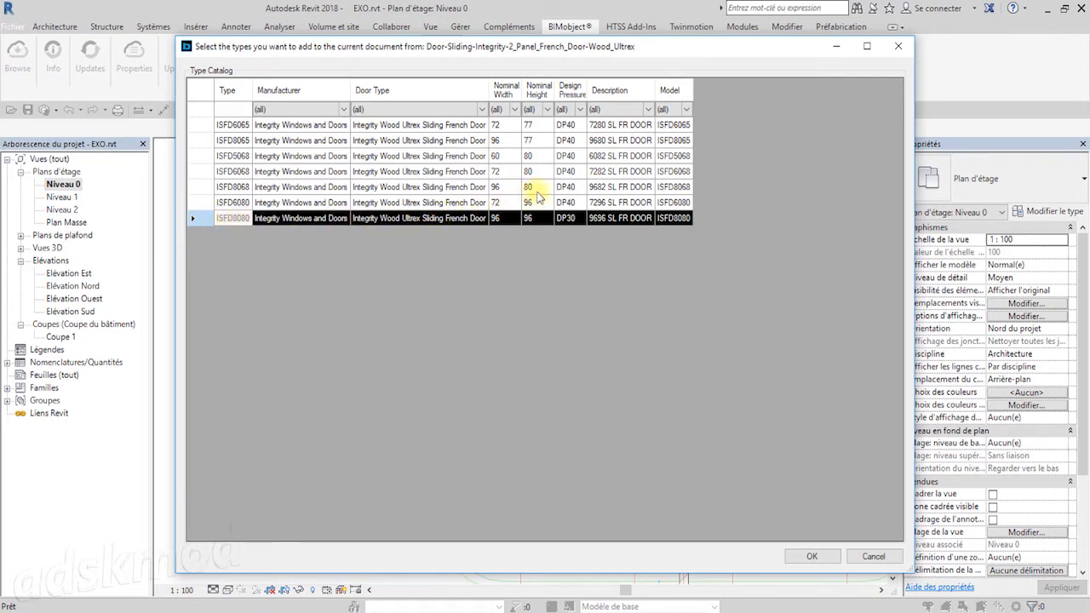
click(815, 556)
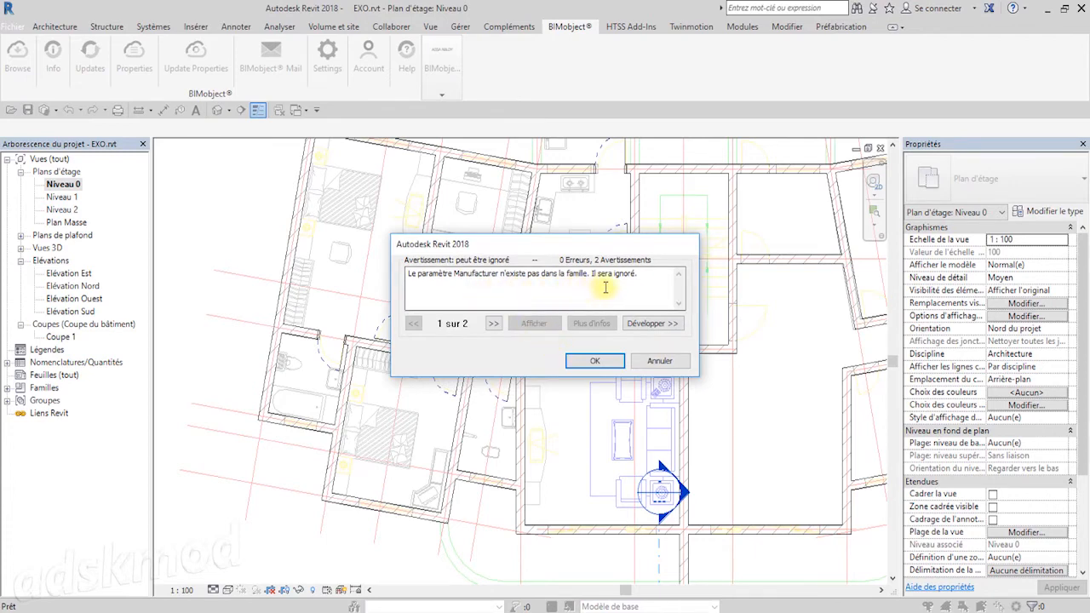
click(608, 361)
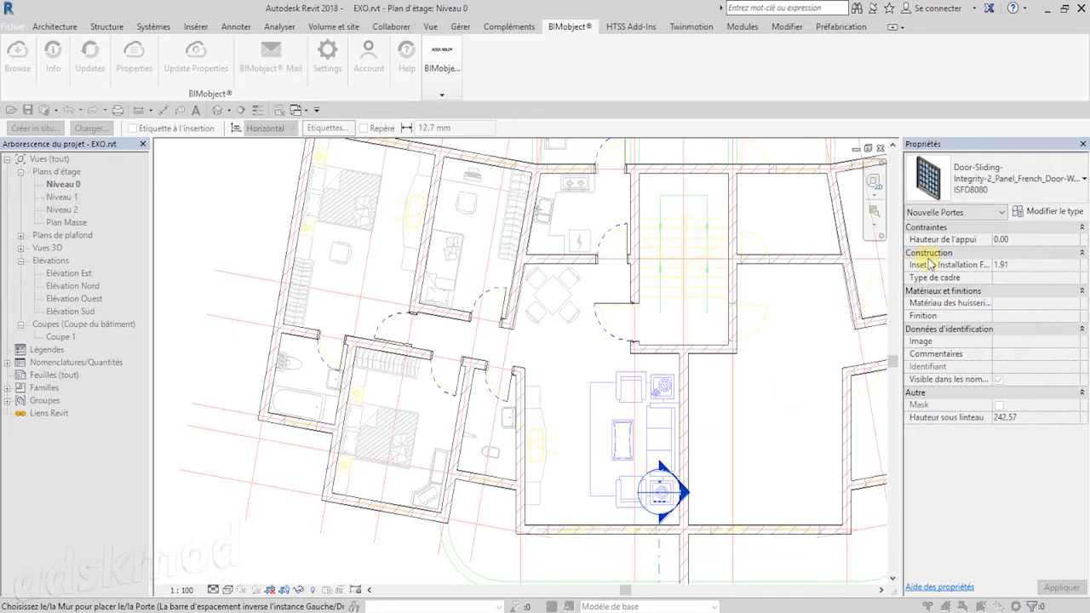
- Set the Nominal Width of the ISFD8080 sliding door type to 300
click(1049, 212)
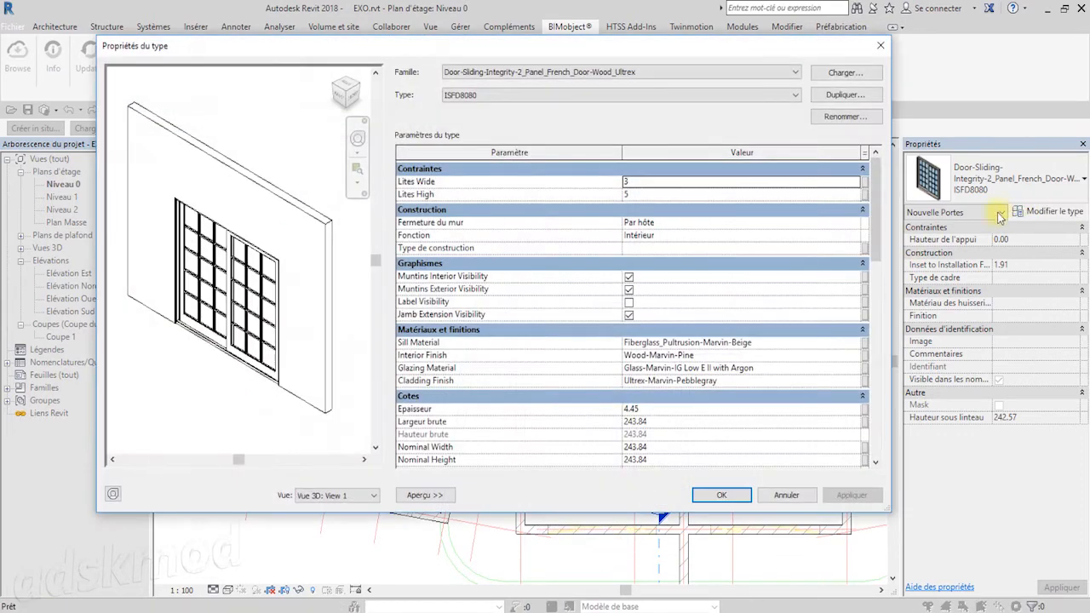
drag(878, 228, 879, 289)
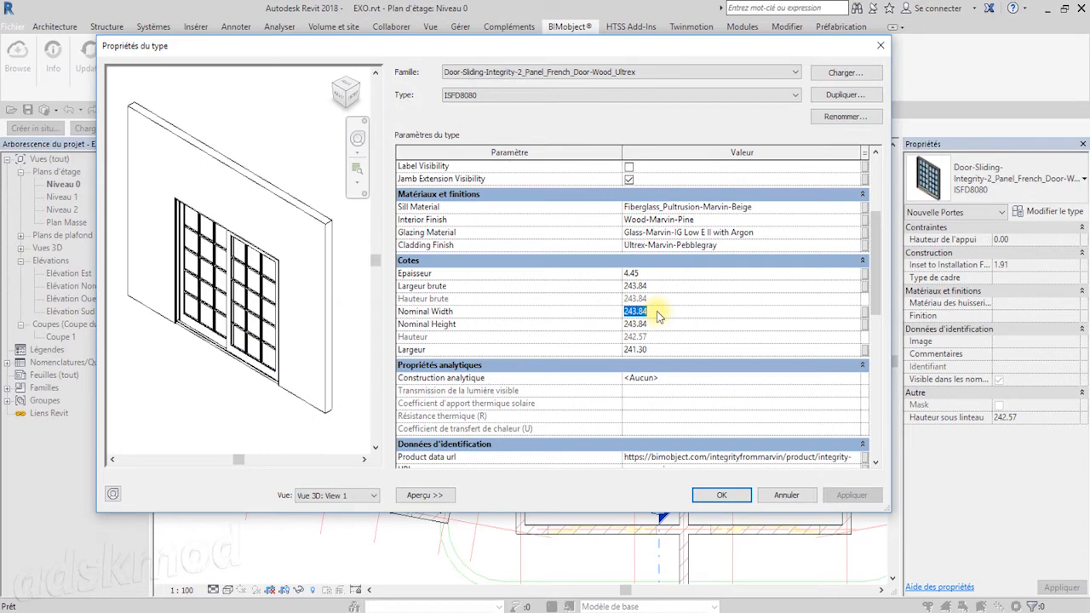
text(300)
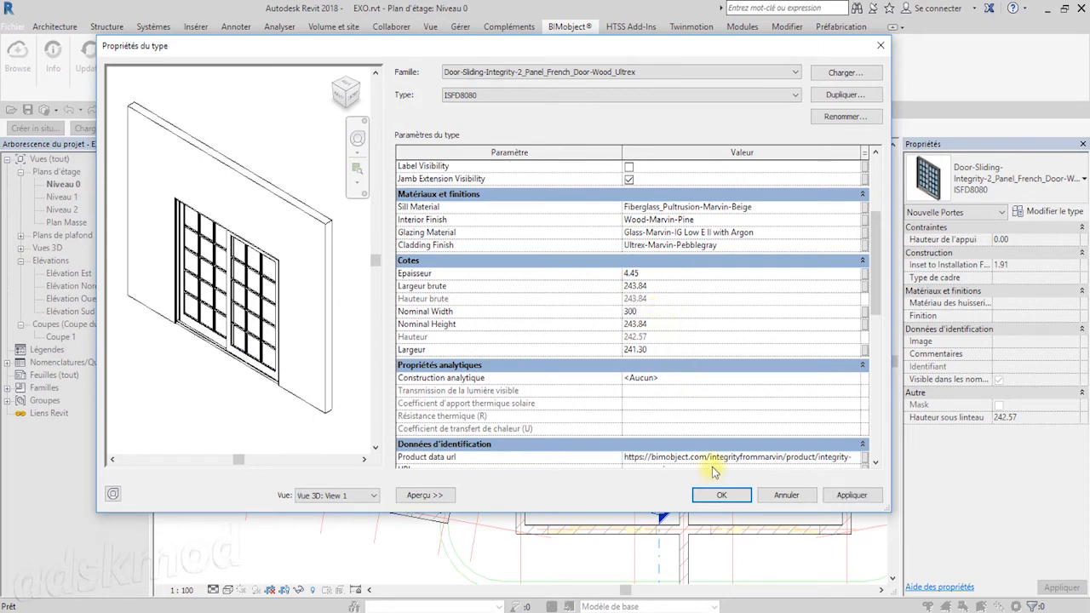
click(499, 93)
click(498, 93)
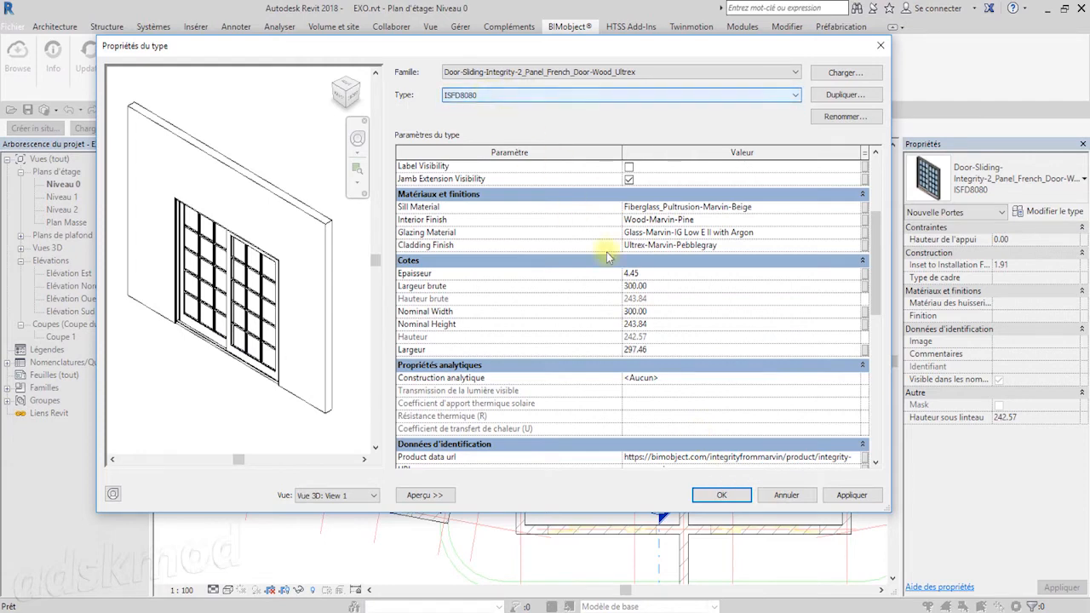
click(710, 497)
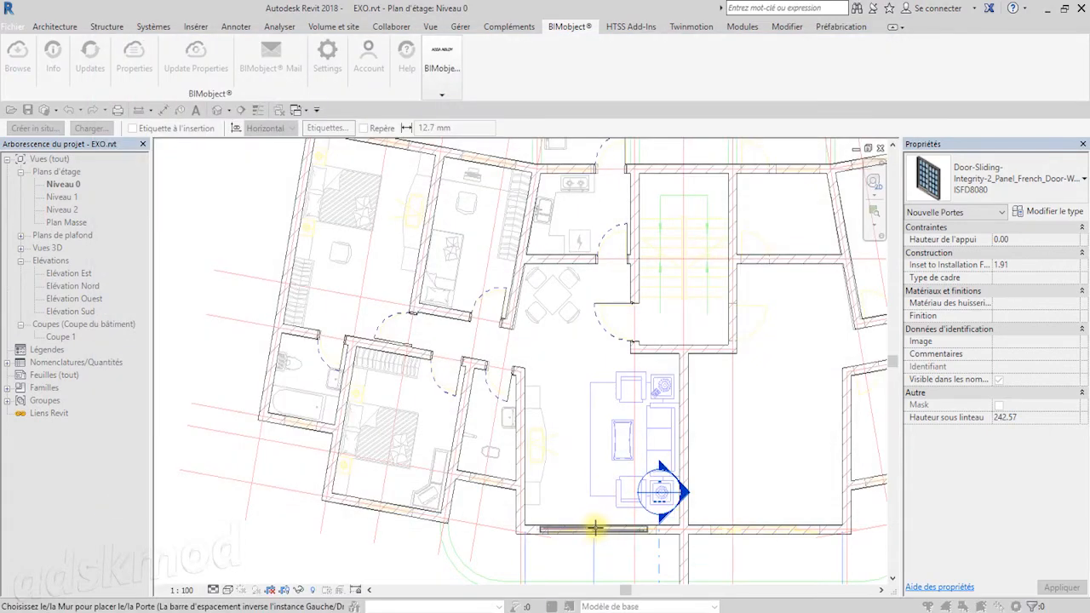
- Place the sliding French door in the living room's lower exterior wall, test its flipped facing and end the placement
scroll(596, 525, up, 2)
middle_drag(603, 492, 580, 358)
scroll(579, 357, up, 4)
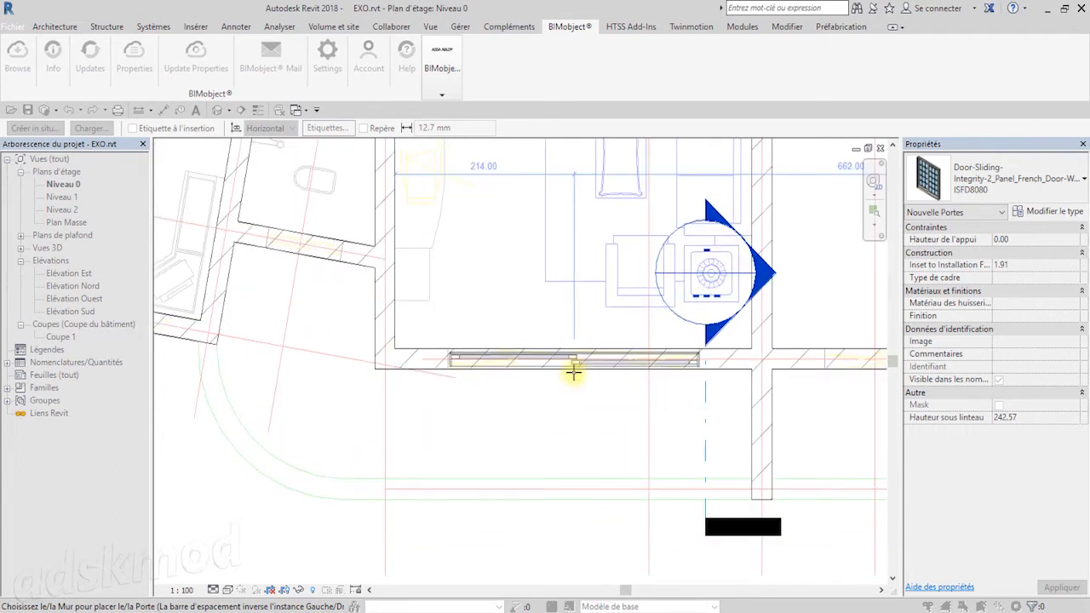
click(573, 372)
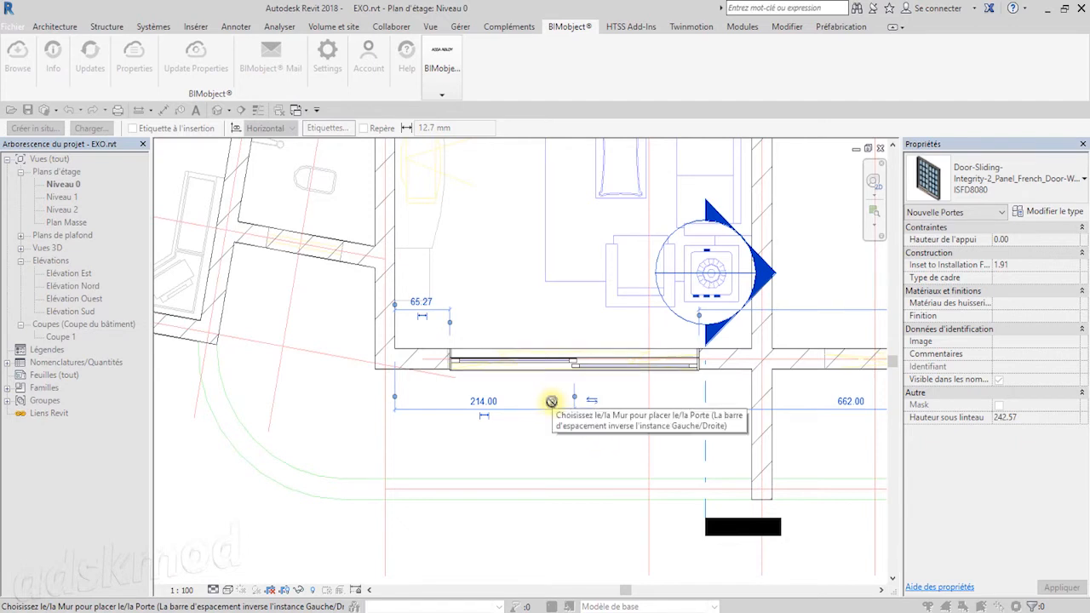
key(space)
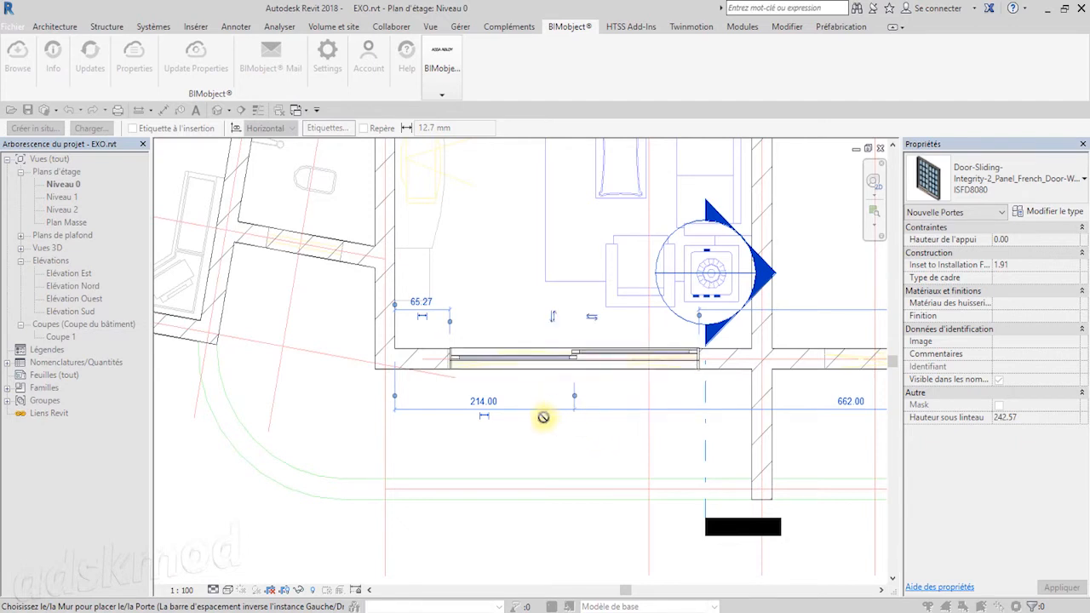
click(551, 319)
key(Escape)
key(Escape)
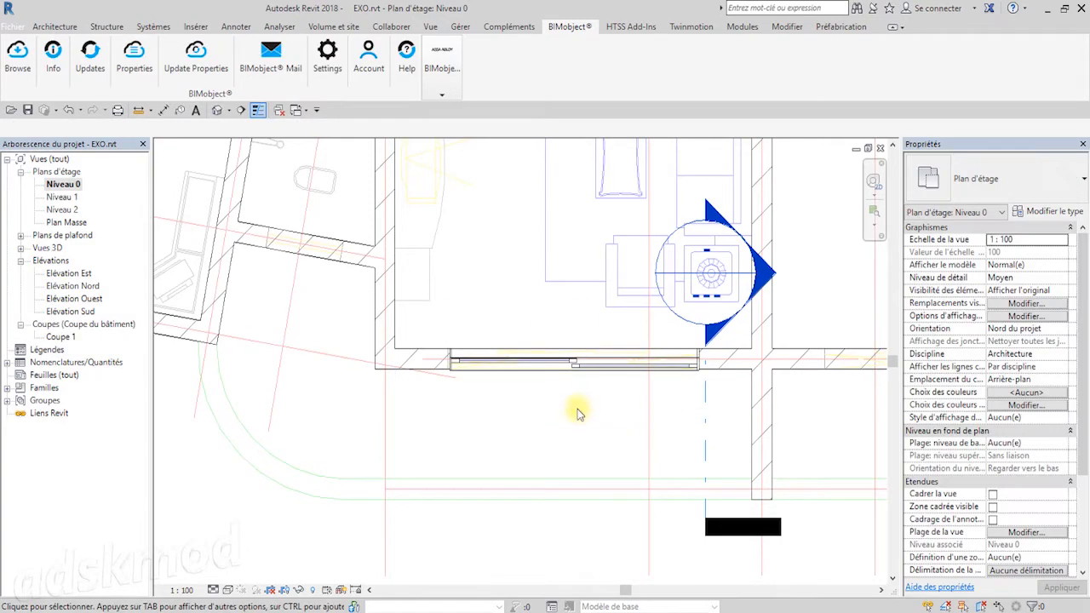
- Flip the hinge side and opening direction of the entrance door beside the stairwell, and restore its original orientation
scroll(576, 408, down, 5)
scroll(570, 373, up, 3)
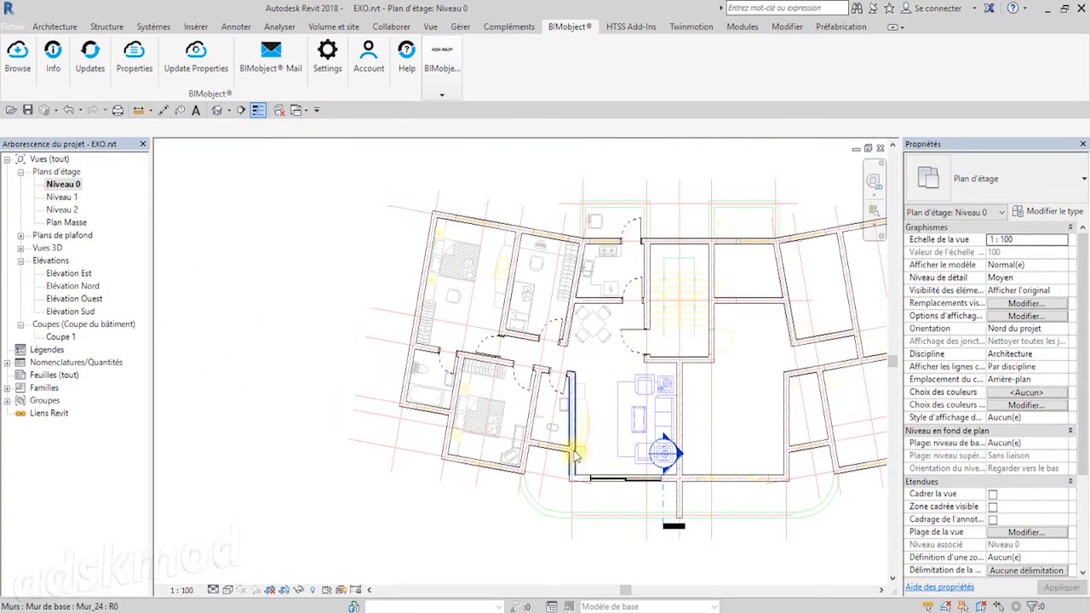
scroll(659, 315, up, 4)
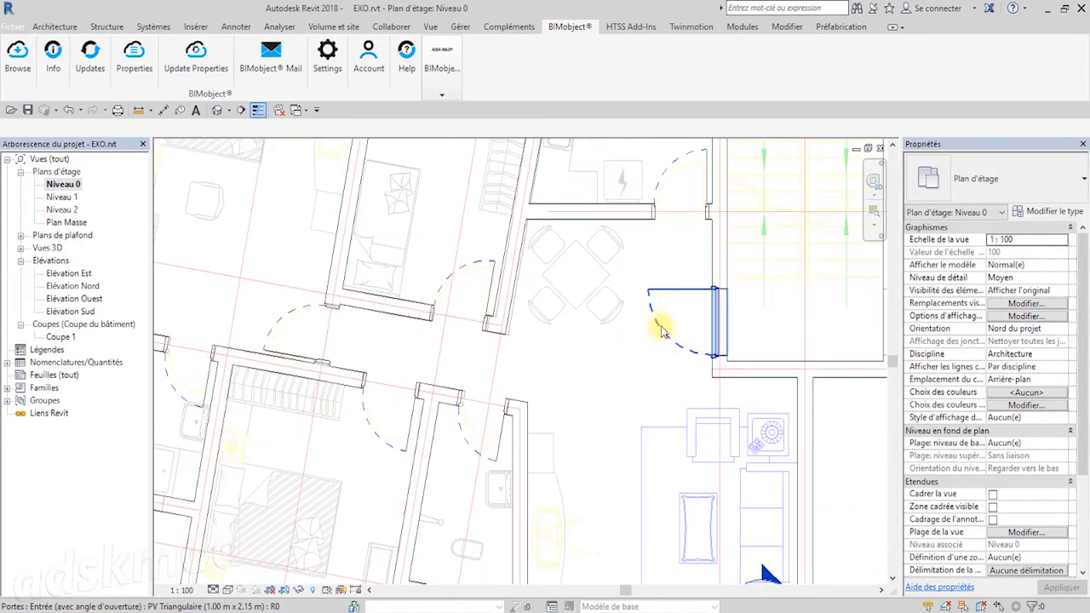
middle_drag(730, 333, 492, 354)
scroll(492, 355, up, 2)
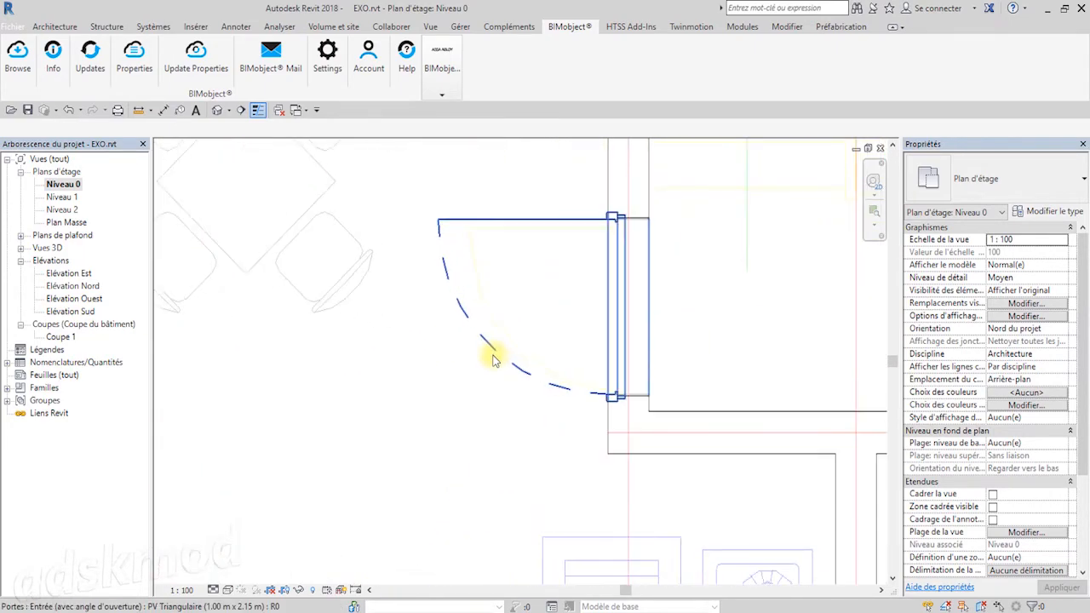
click(499, 358)
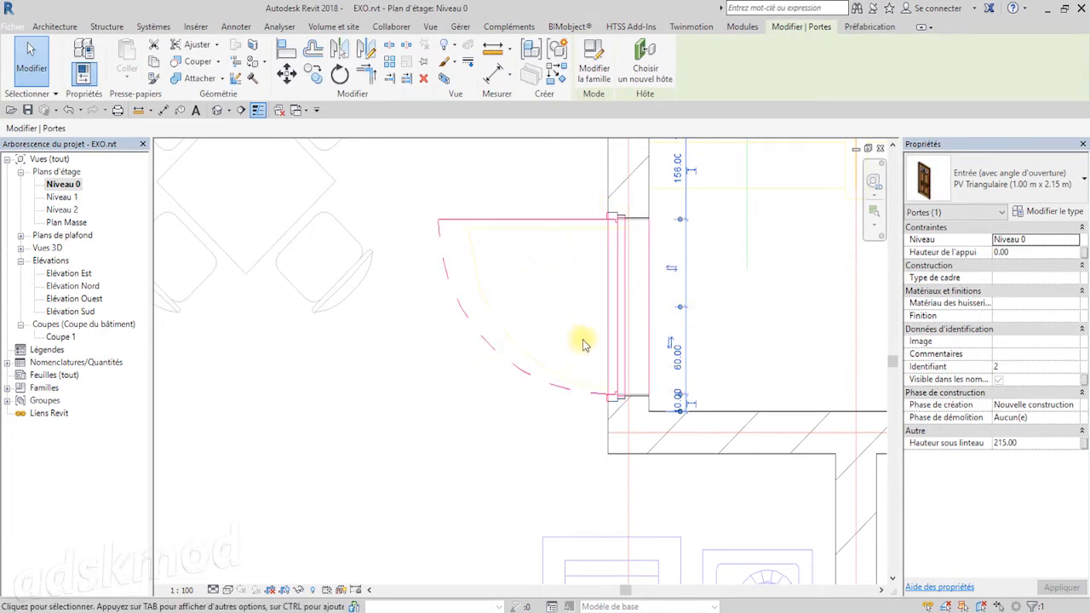
click(777, 348)
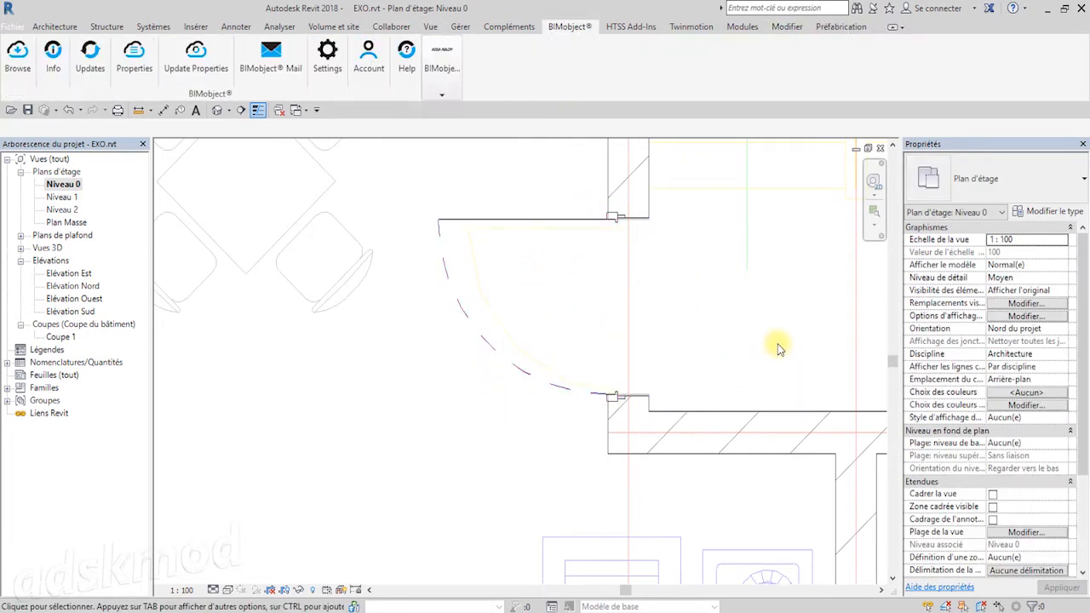
click(555, 391)
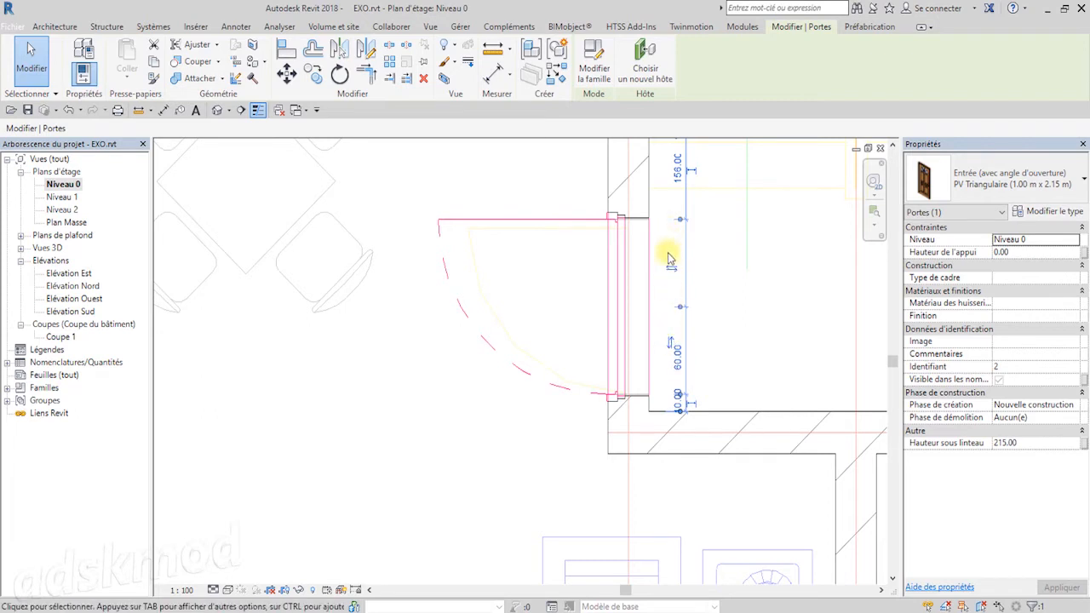
click(672, 346)
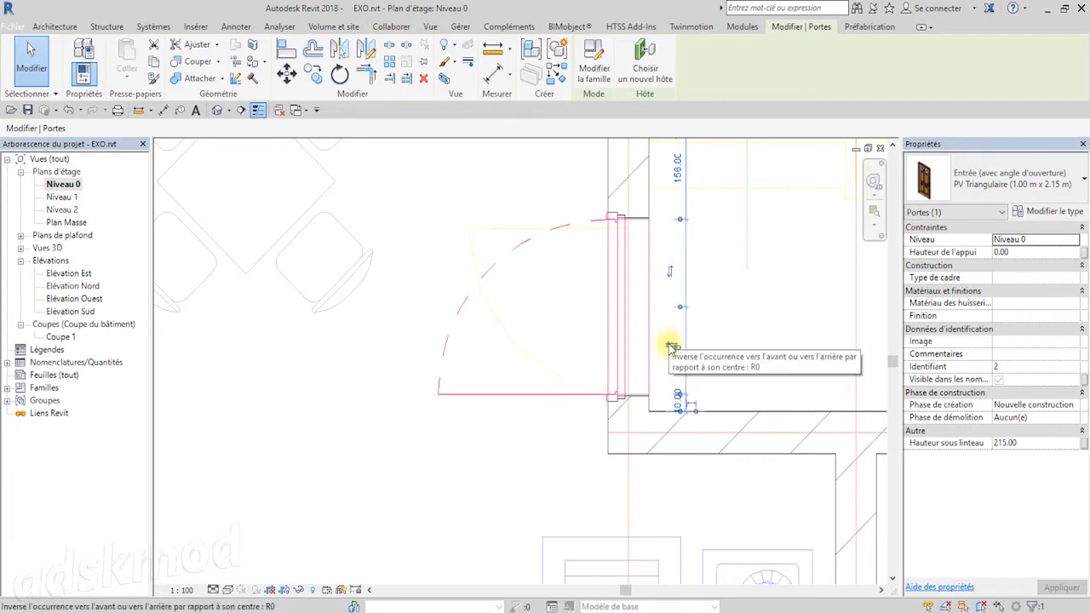
click(669, 271)
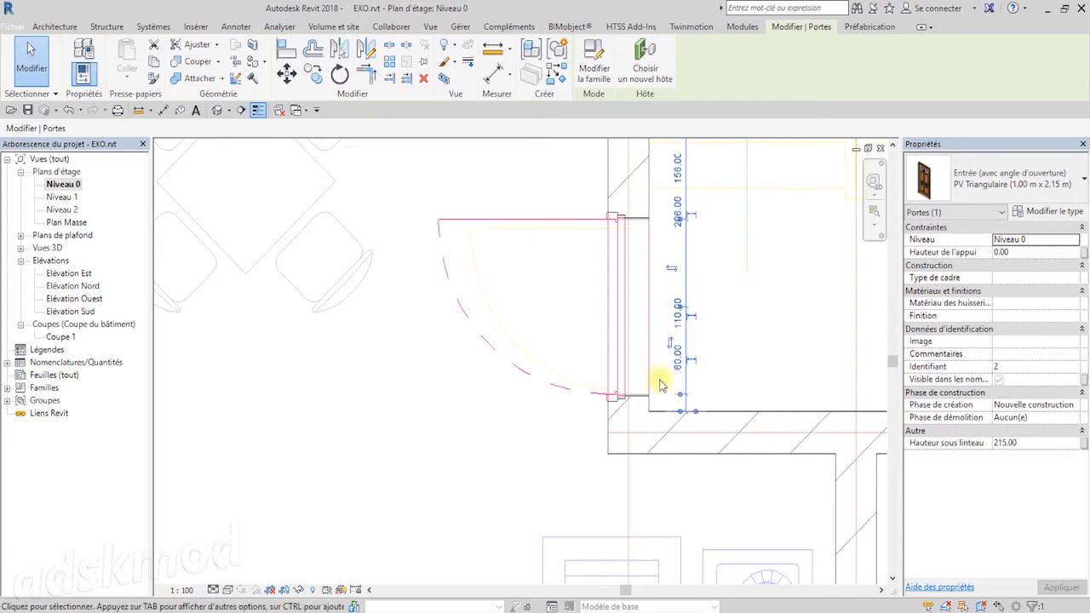
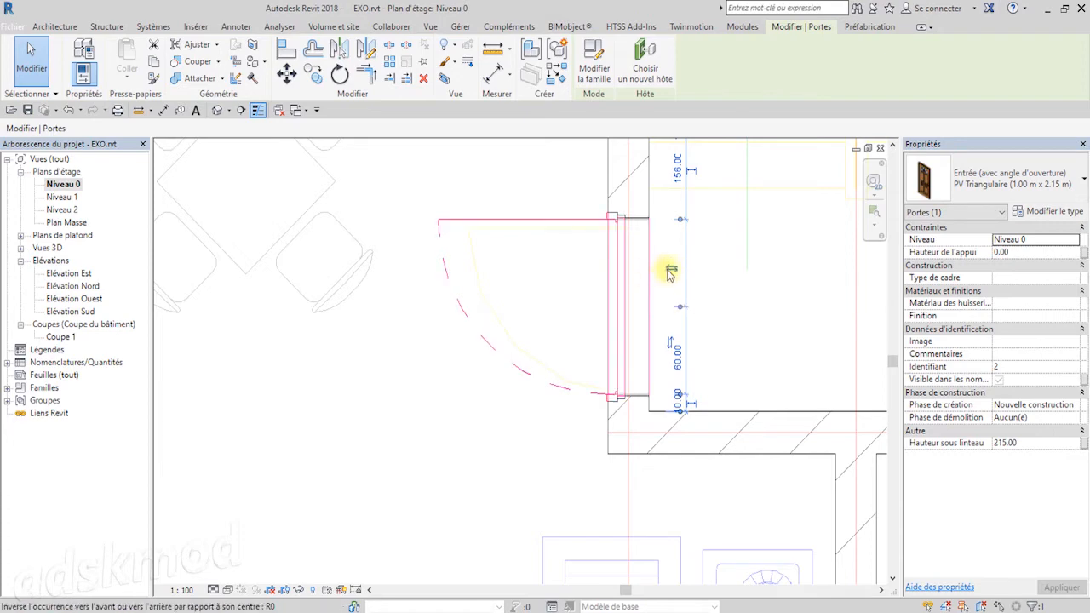
click(670, 273)
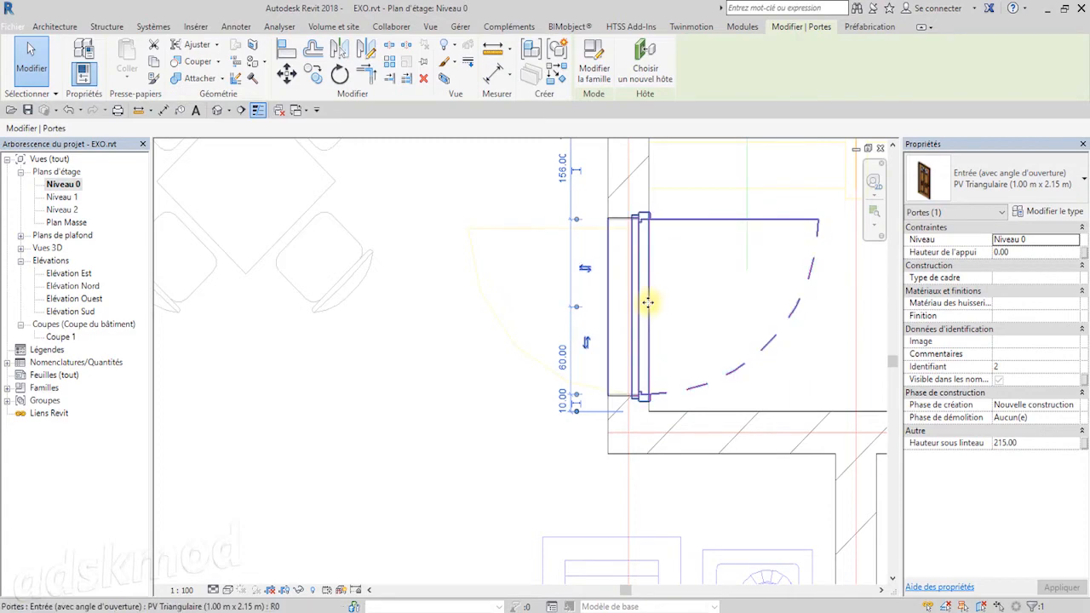
click(587, 271)
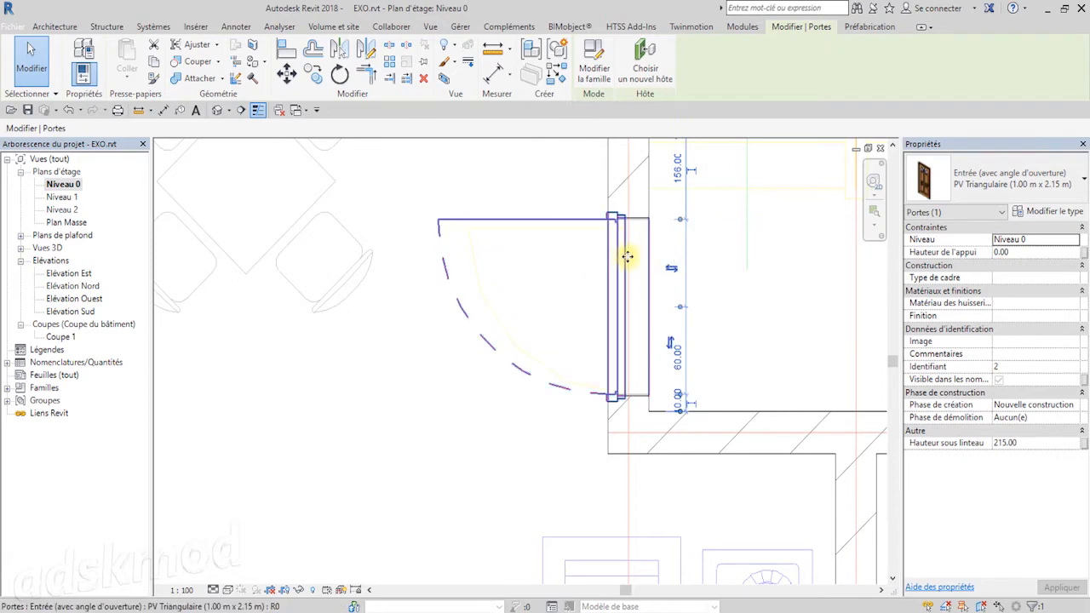
- Review the door openings on the Niveau 0 plan, from the entrance and bedroom doors to the living room's sliding French door
click(756, 292)
scroll(664, 341, down, 5)
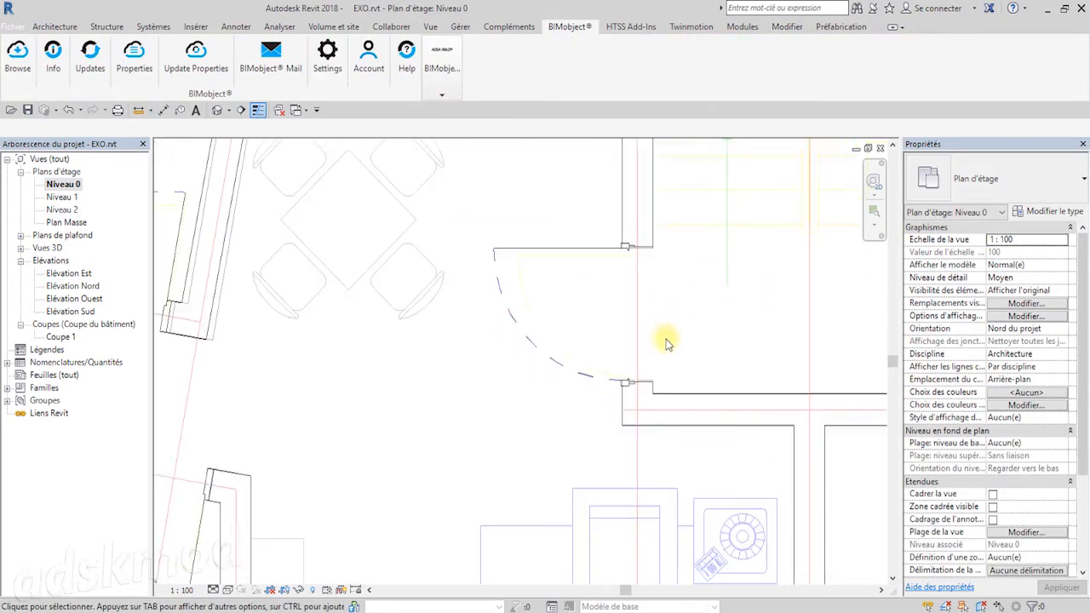
middle_drag(696, 321, 699, 329)
scroll(717, 292, down, 3)
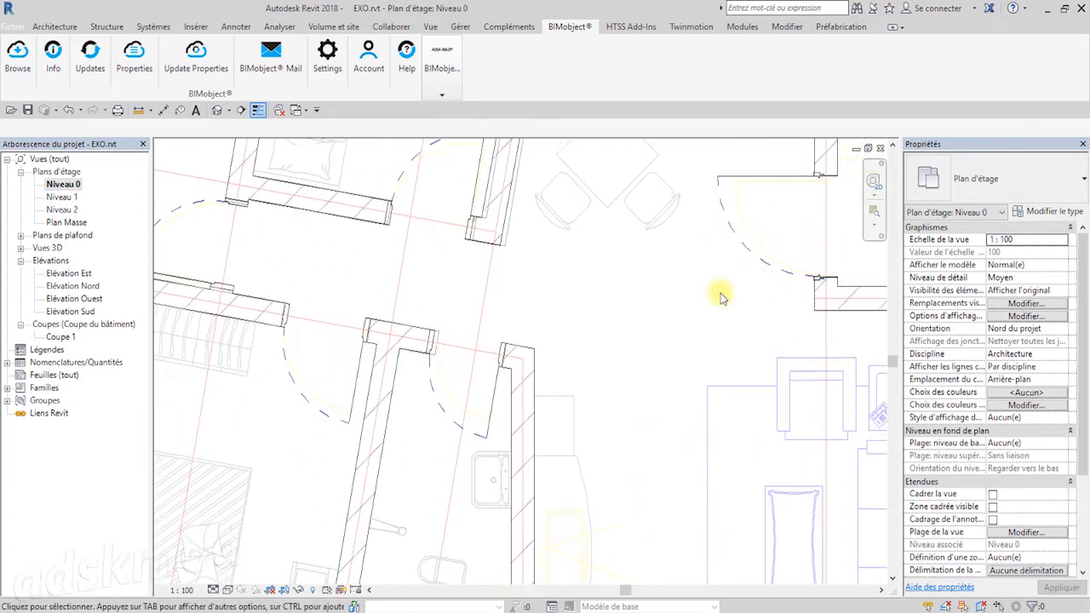
middle_drag(718, 292, 657, 341)
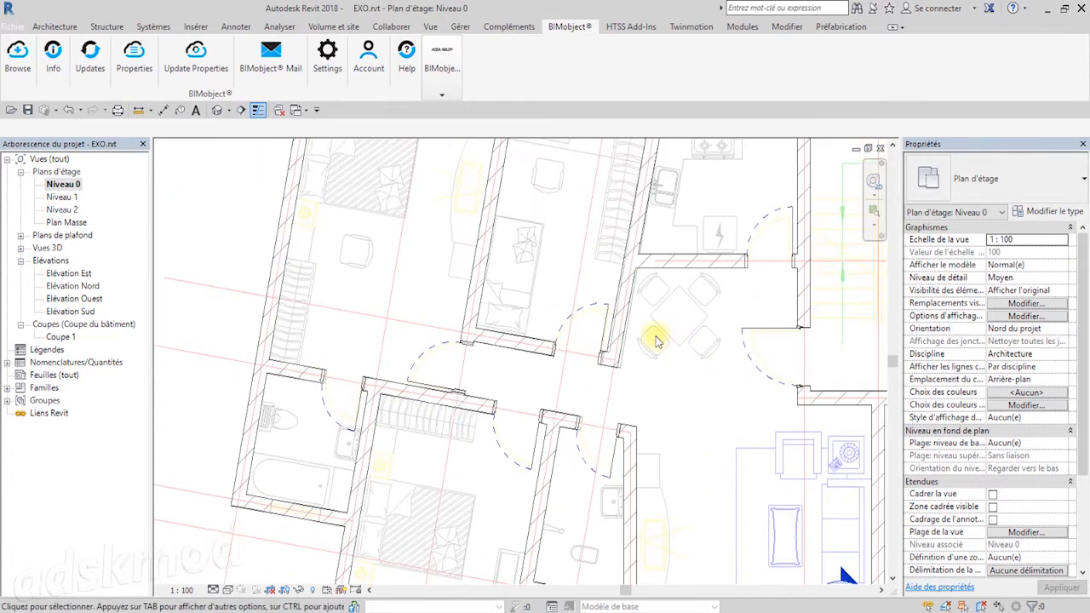
click(574, 314)
scroll(589, 374, up, 4)
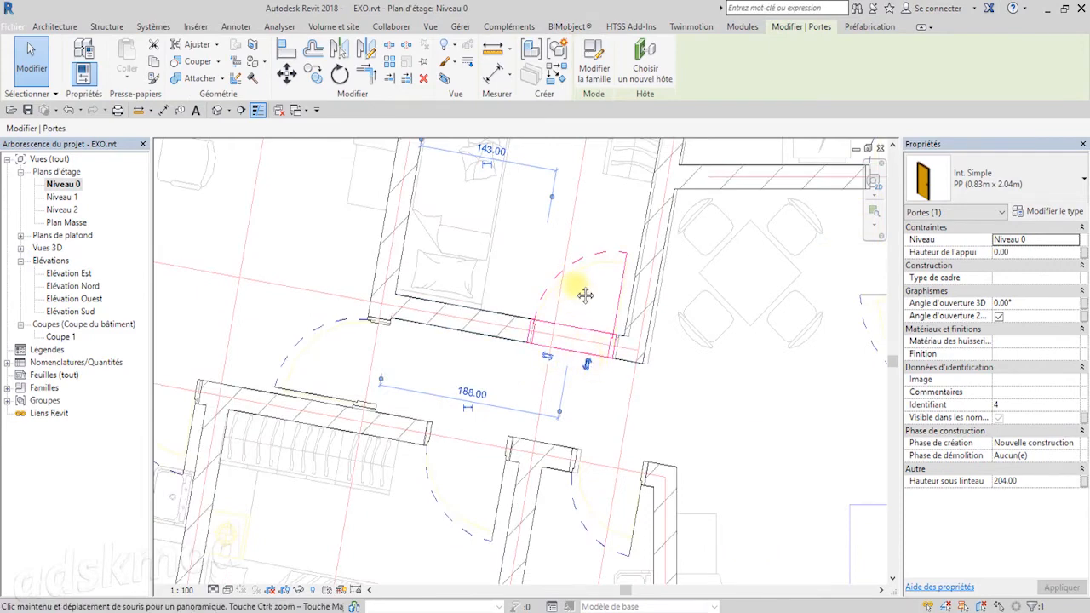
scroll(581, 281, down, 2)
middle_drag(643, 264, 653, 333)
middle_drag(710, 315, 564, 102)
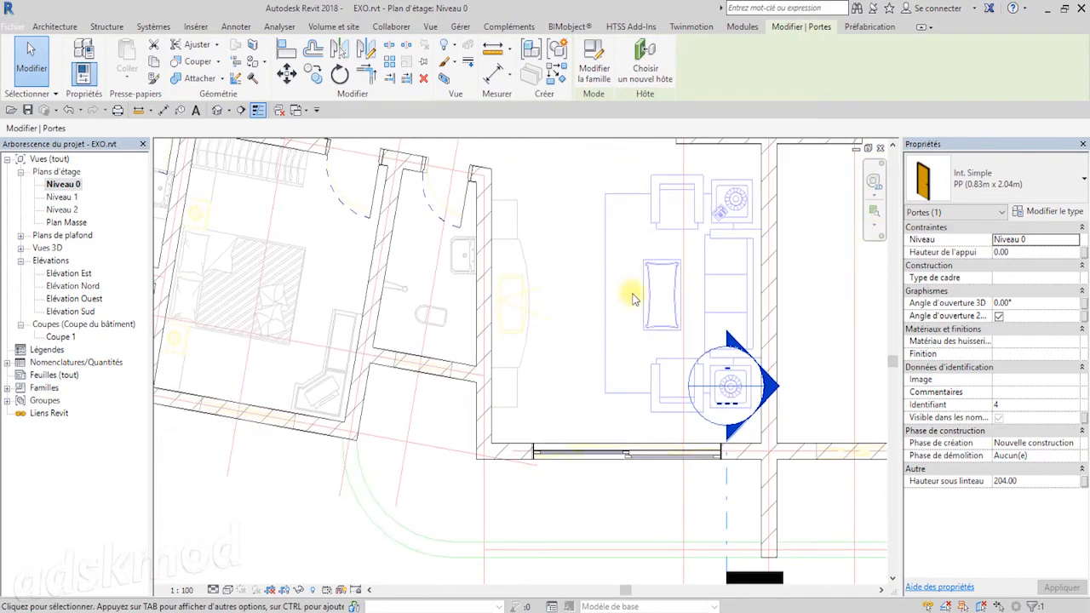
click(635, 453)
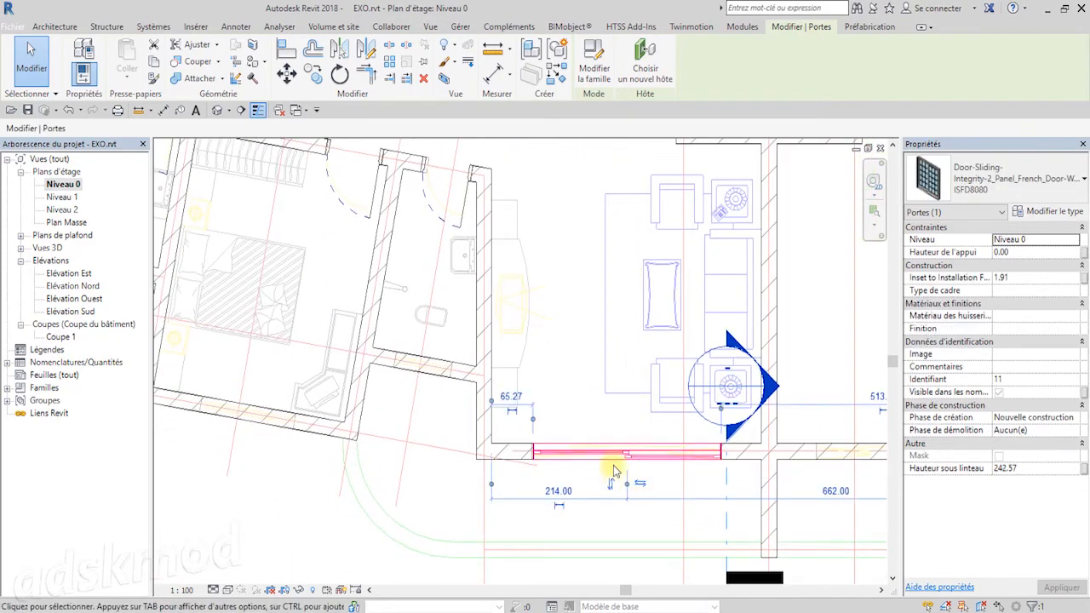
click(586, 418)
scroll(652, 421, down, 2)
scroll(652, 422, down, 2)
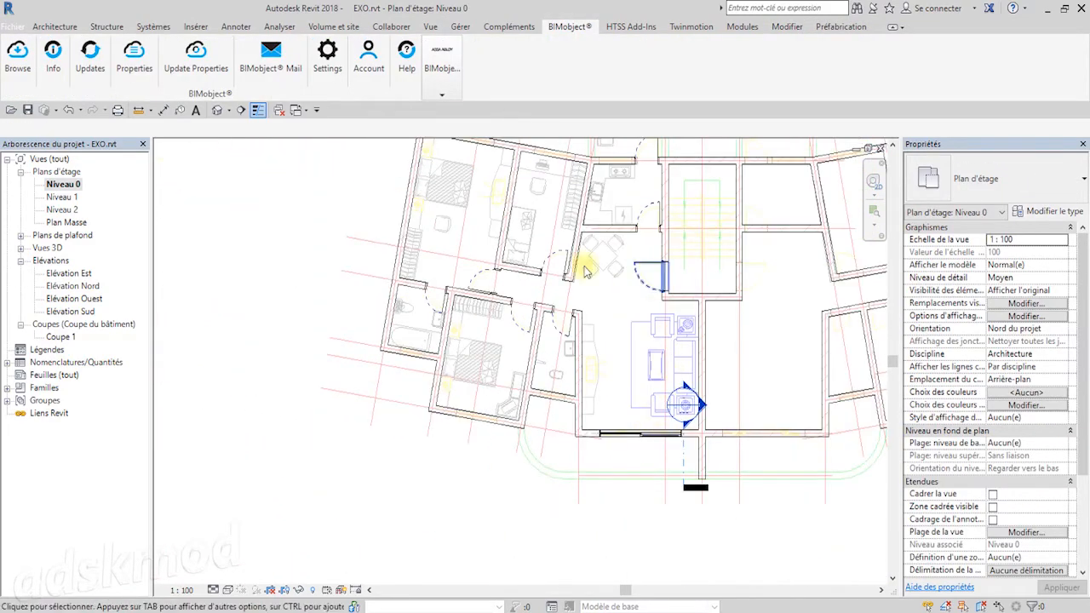
- Inspect the living room's sliding French door from outside in the 3D view, and return to the Niveau 0 plan
click(216, 111)
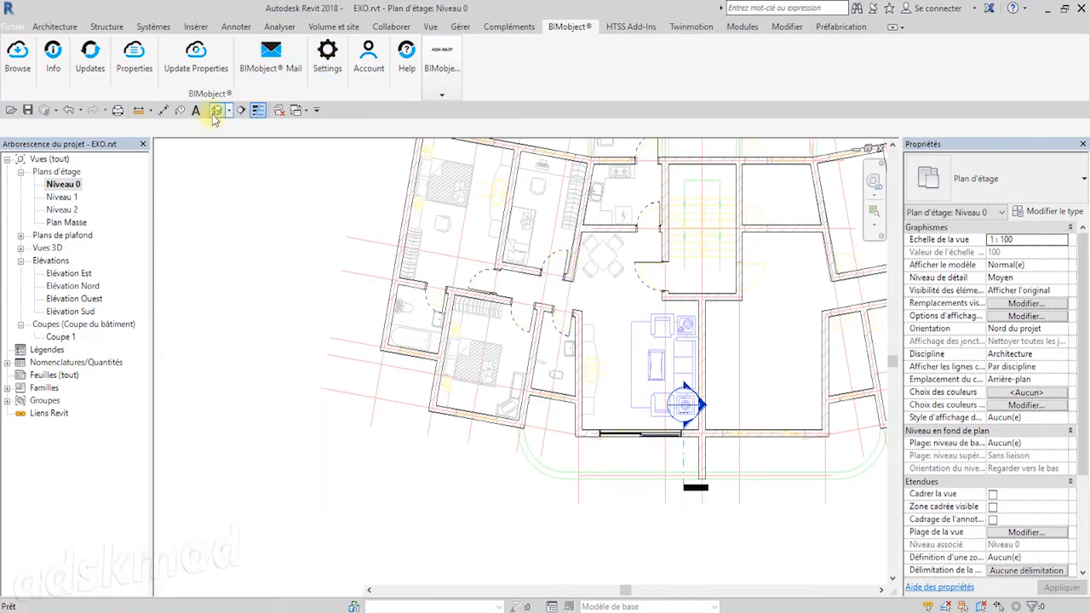
shift+middle_drag(428, 424, 664, 178)
scroll(616, 401, up, 5)
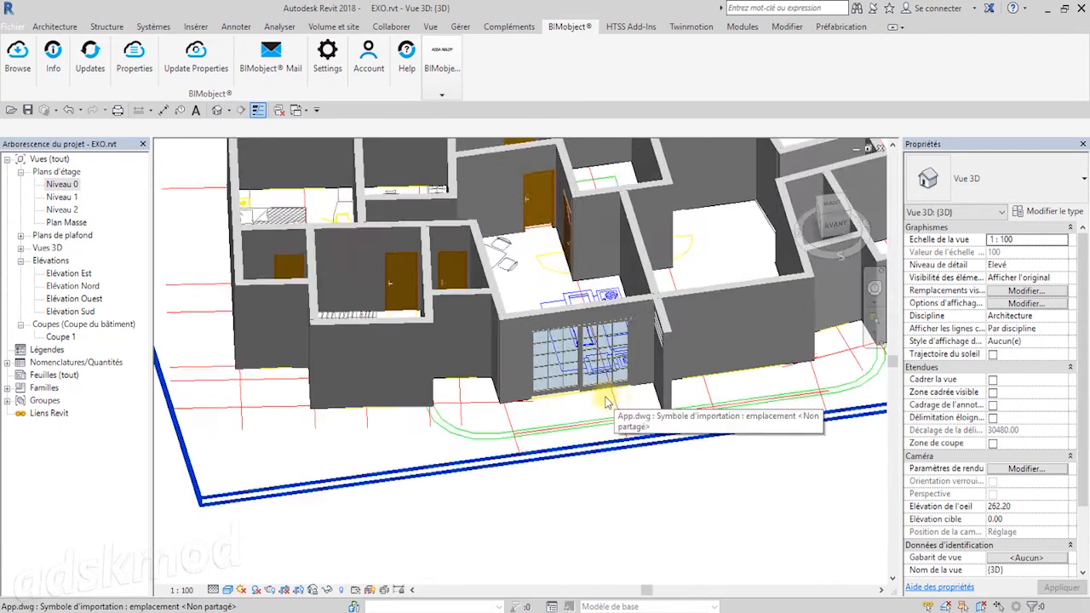
shift+middle_drag(625, 345, 630, 343)
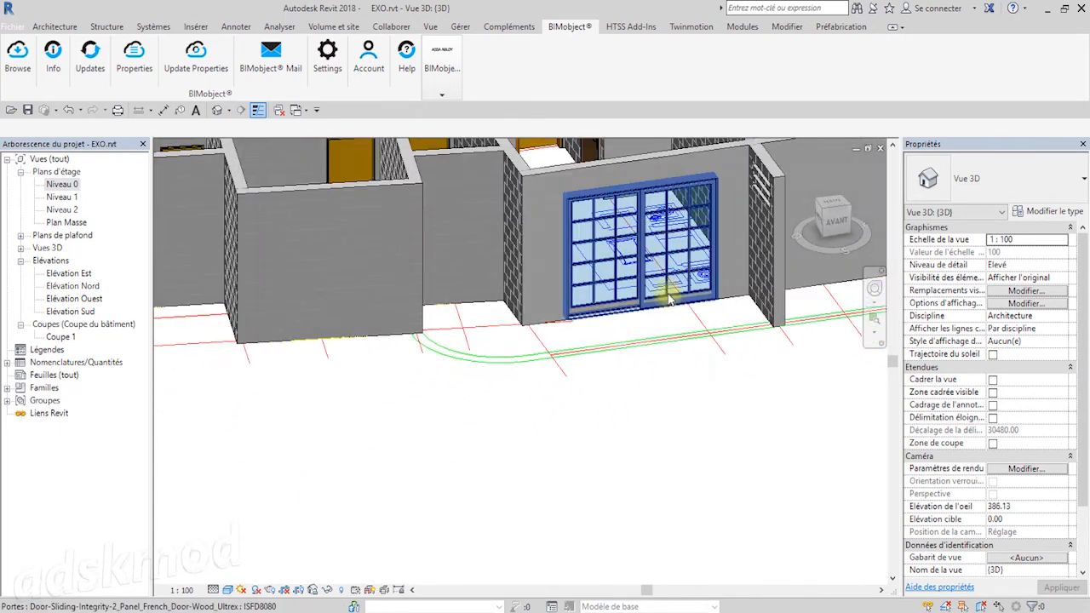
middle_drag(669, 299, 652, 437)
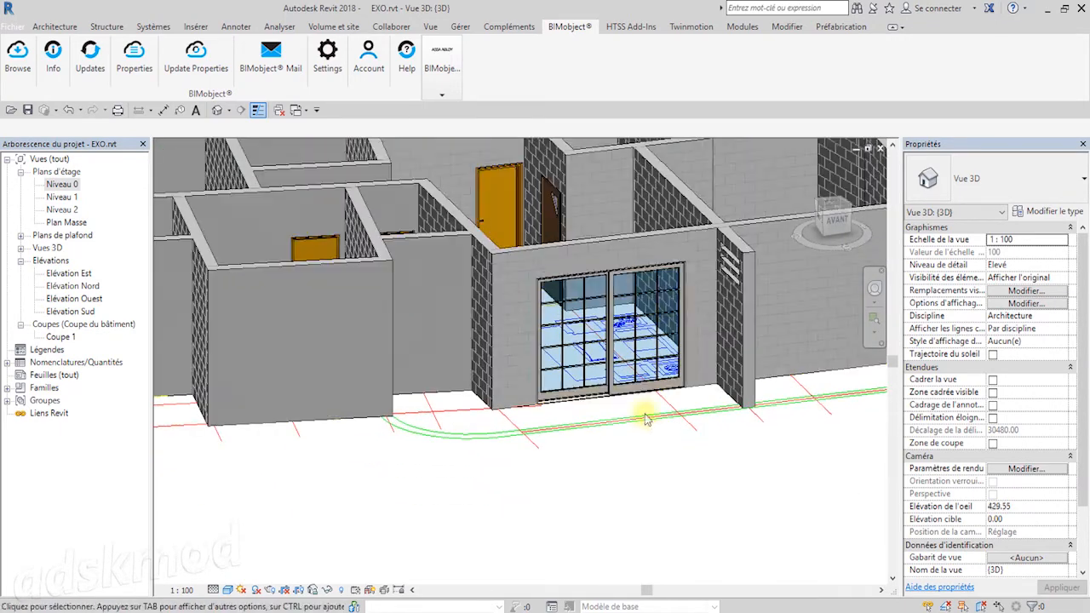
scroll(652, 437, up, 3)
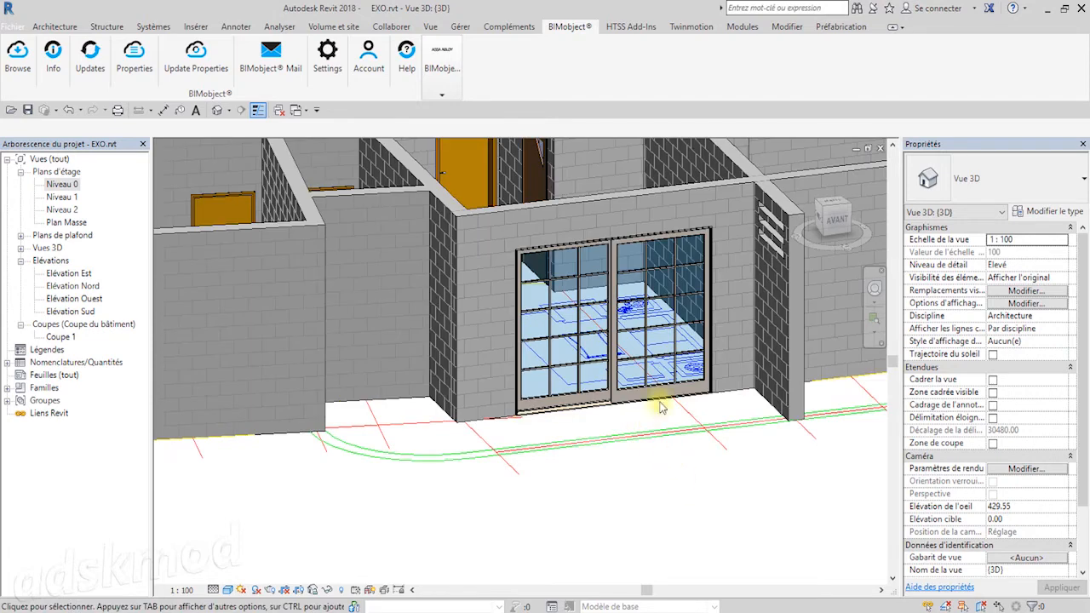
click(880, 148)
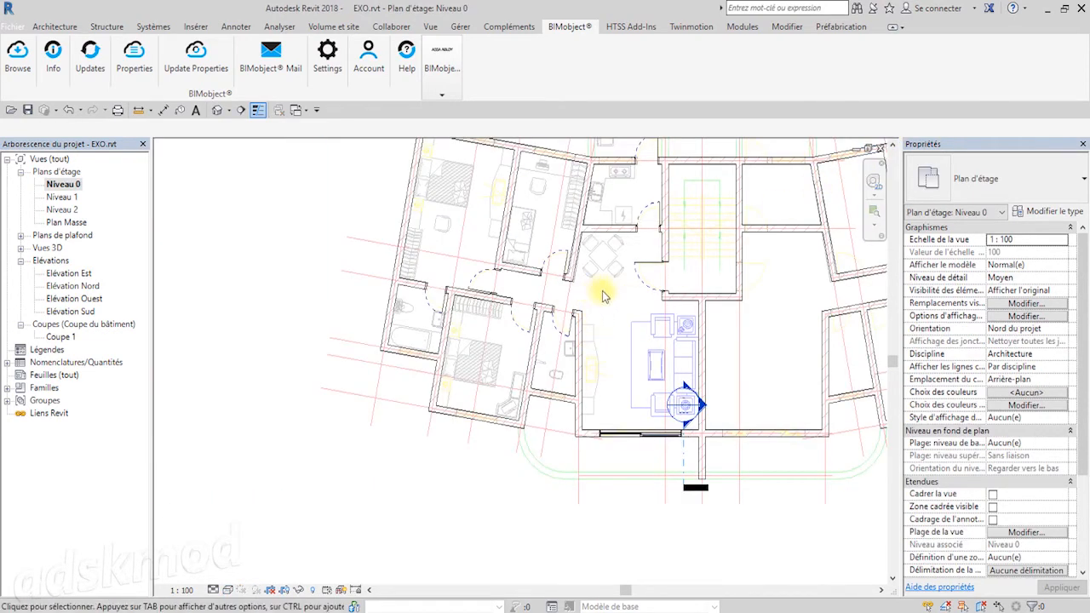
- Start window placement and examine the window openings marked in the lower walls of the bedroom and bathroom
scroll(487, 431, up, 5)
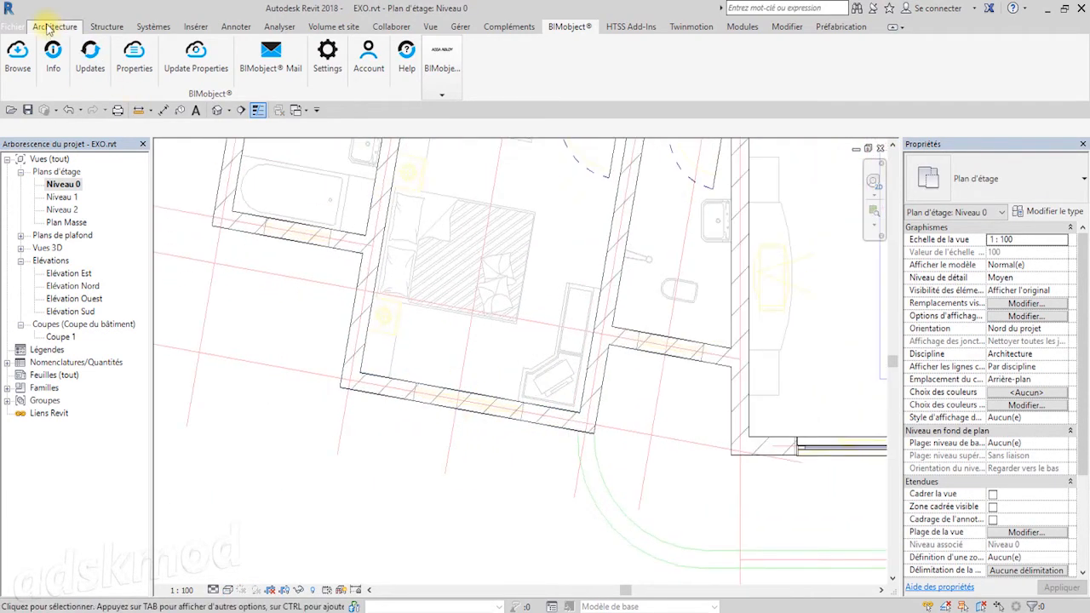
click(54, 26)
click(147, 44)
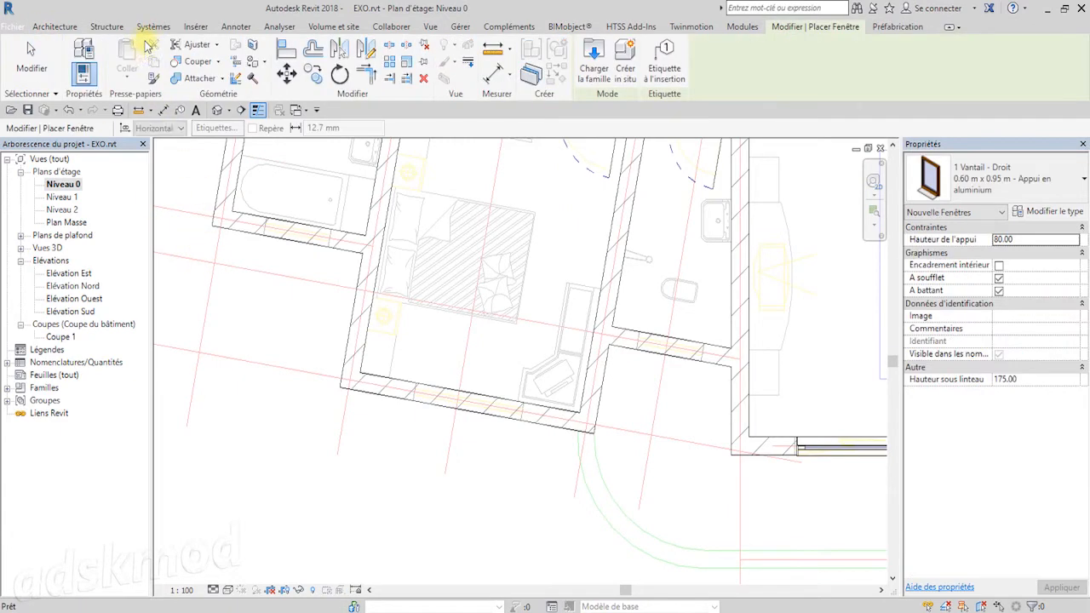
scroll(451, 425, up, 3)
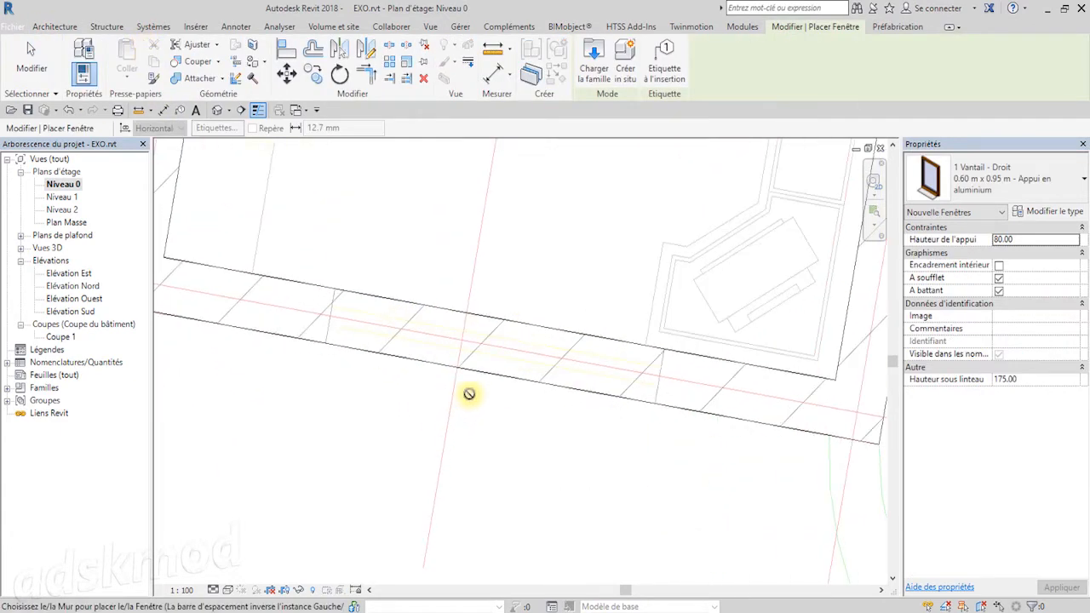
scroll(464, 387, up, 2)
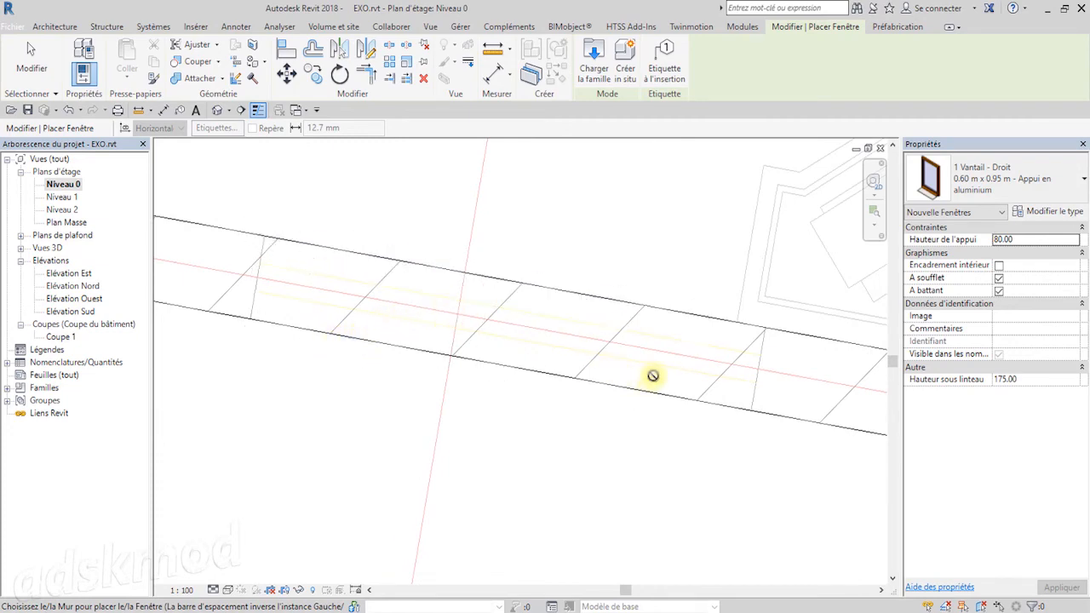
scroll(639, 462, down, 5)
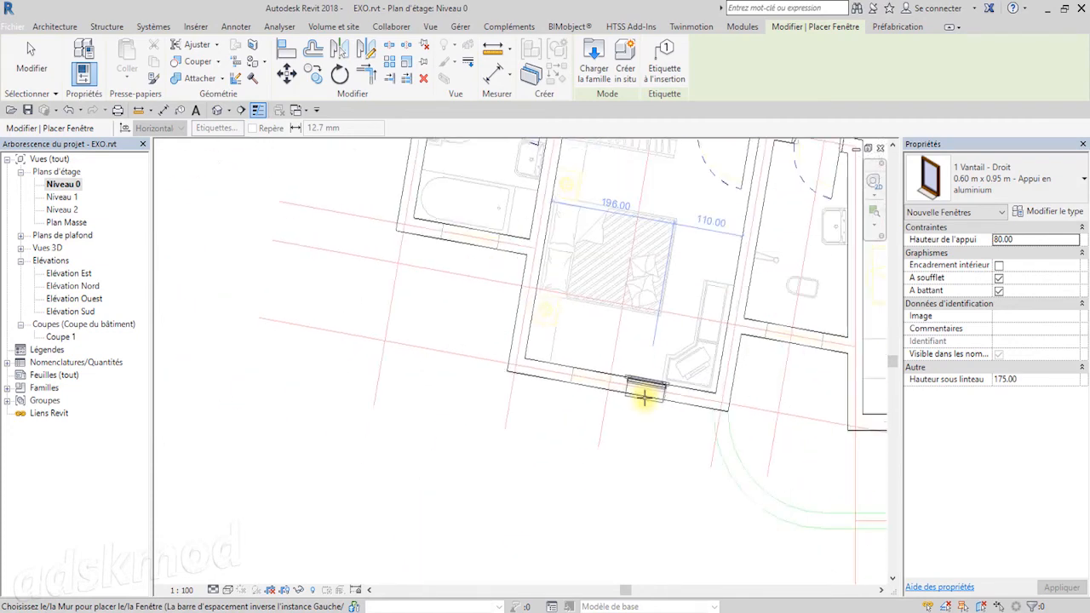
scroll(435, 257, up, 2)
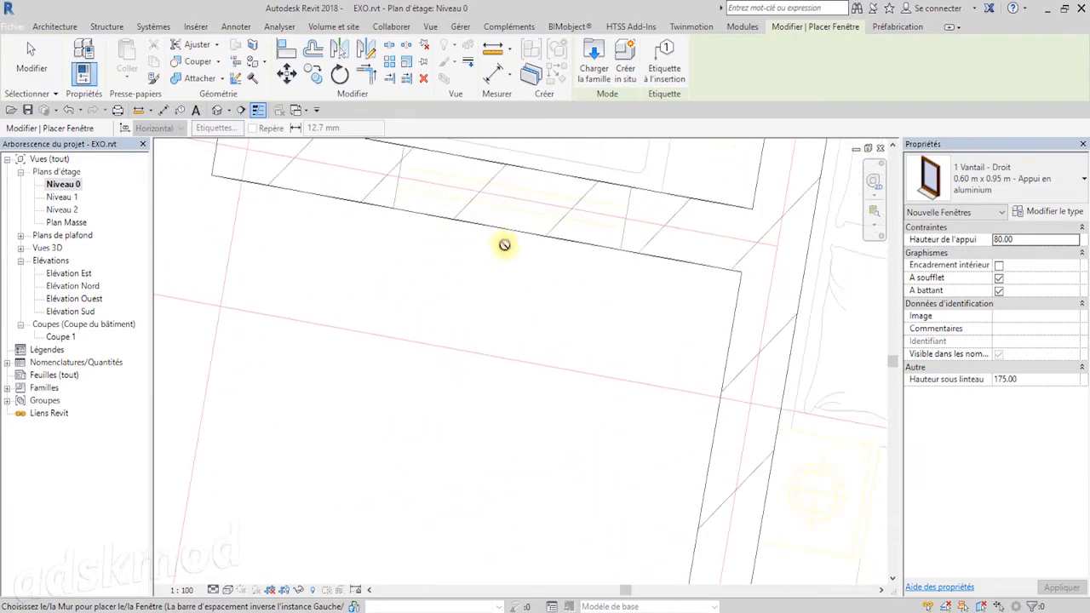
scroll(503, 243, up, 2)
scroll(507, 435, down, 5)
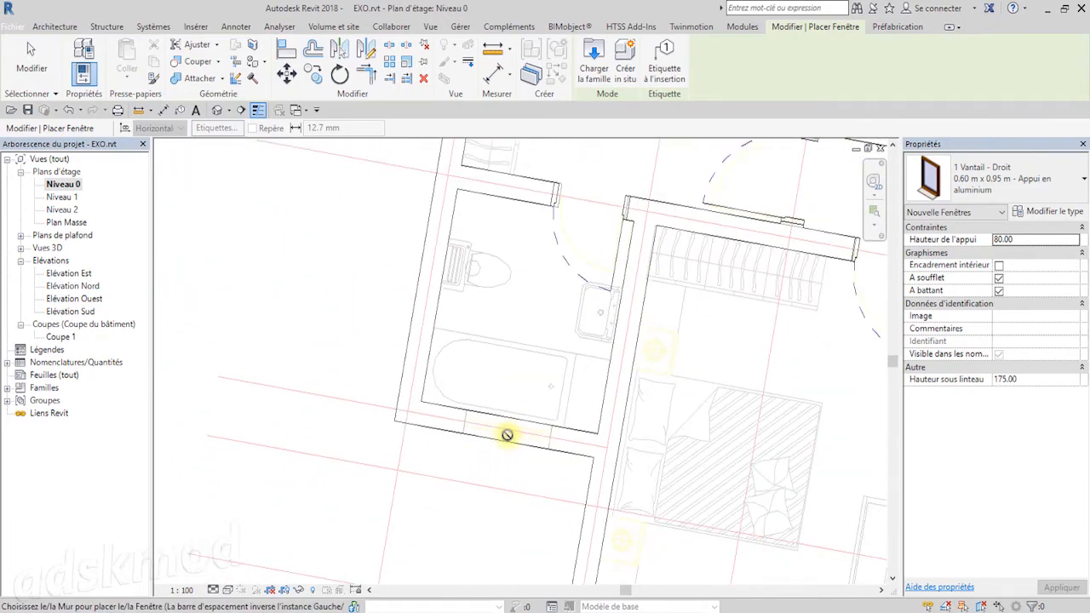
- Examine the window openings marked in the upper bedroom and kitchen walls and in the small shower room's lower wall
middle_drag(523, 230, 532, 466)
scroll(494, 353, up, 2)
middle_drag(592, 258, 522, 489)
scroll(688, 376, up, 1)
scroll(643, 408, up, 2)
scroll(484, 360, down, 4)
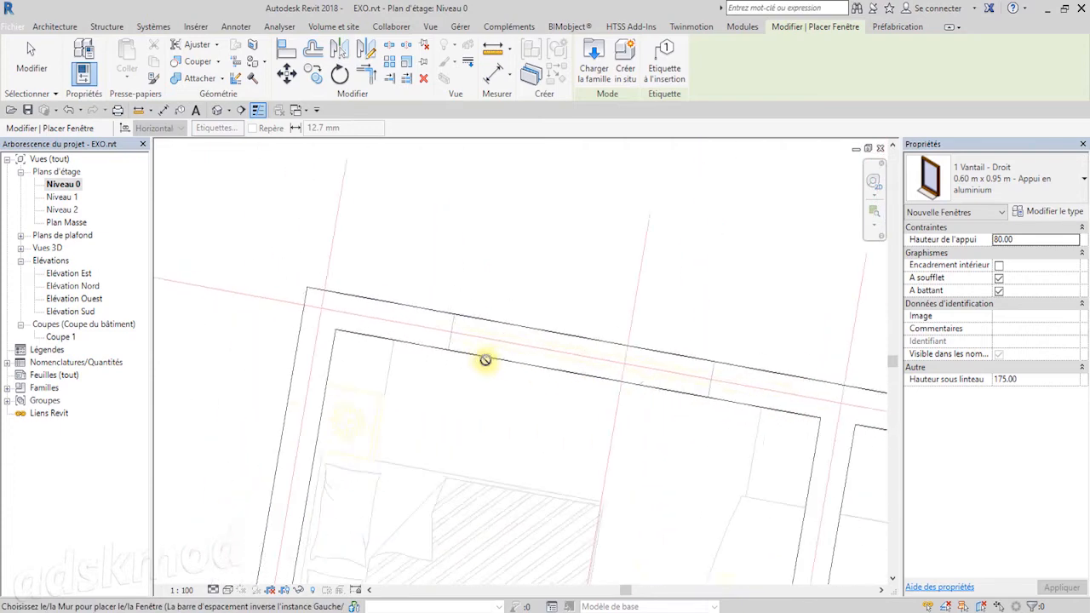
scroll(722, 406, up, 2)
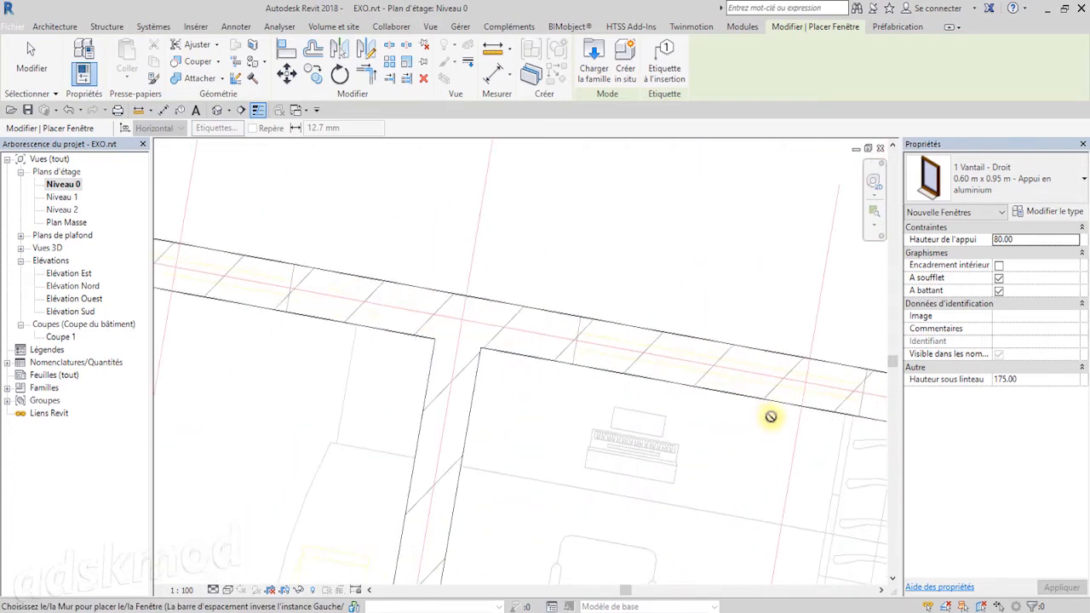
middle_drag(769, 413, 324, 307)
scroll(638, 301, up, 2)
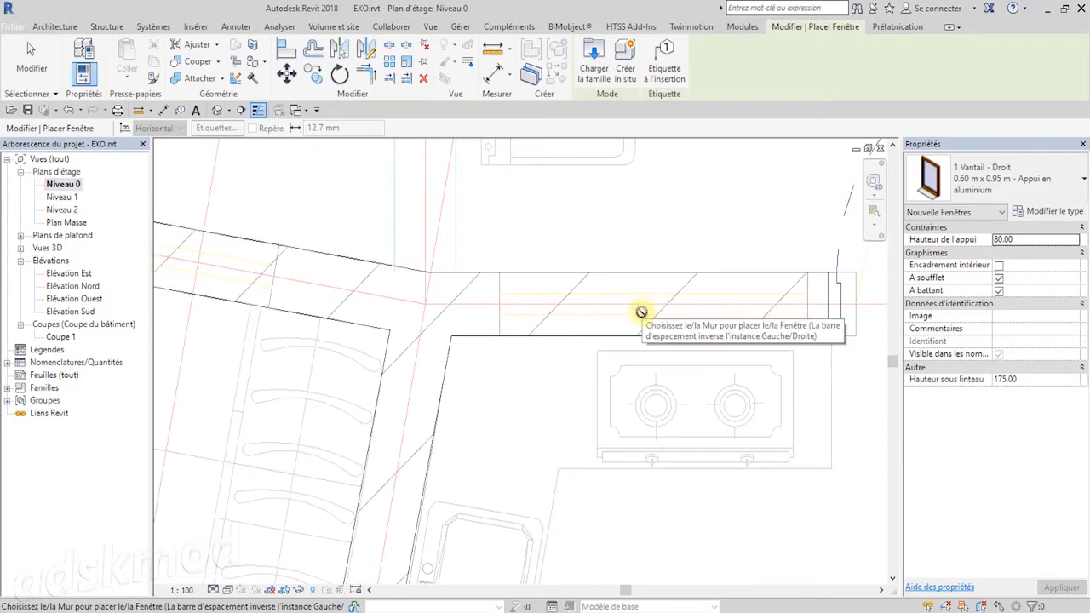
scroll(639, 310, down, 5)
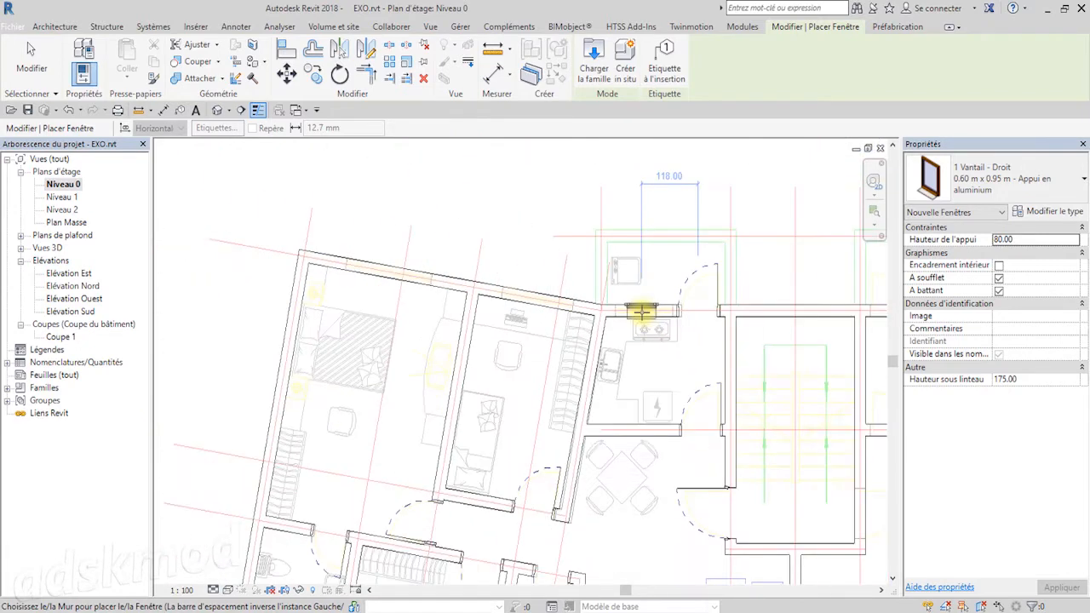
middle_drag(803, 333, 758, 218)
middle_drag(720, 413, 778, 231)
scroll(584, 486, up, 5)
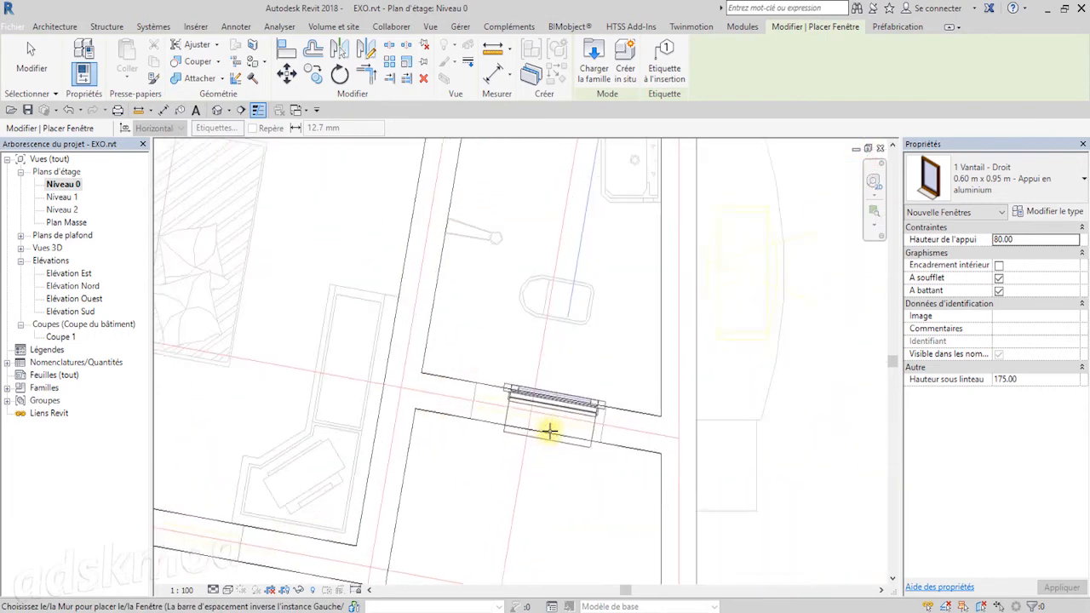
- Check the available window types and load the 2 Vantaux coul. - Imposte haute family from the Avec imposte folder in Fenêtres
click(996, 180)
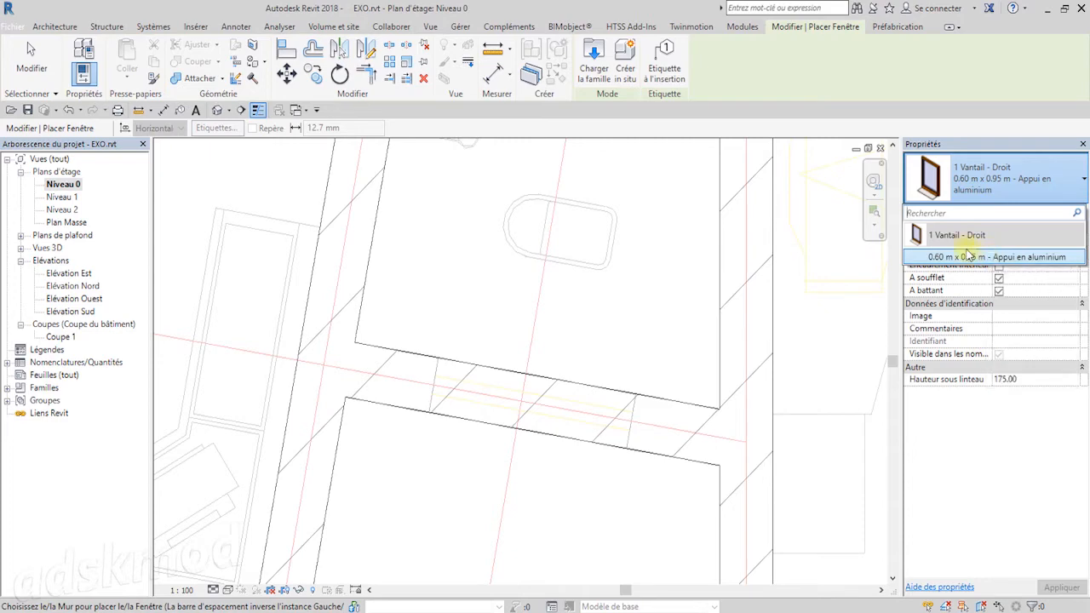
click(910, 117)
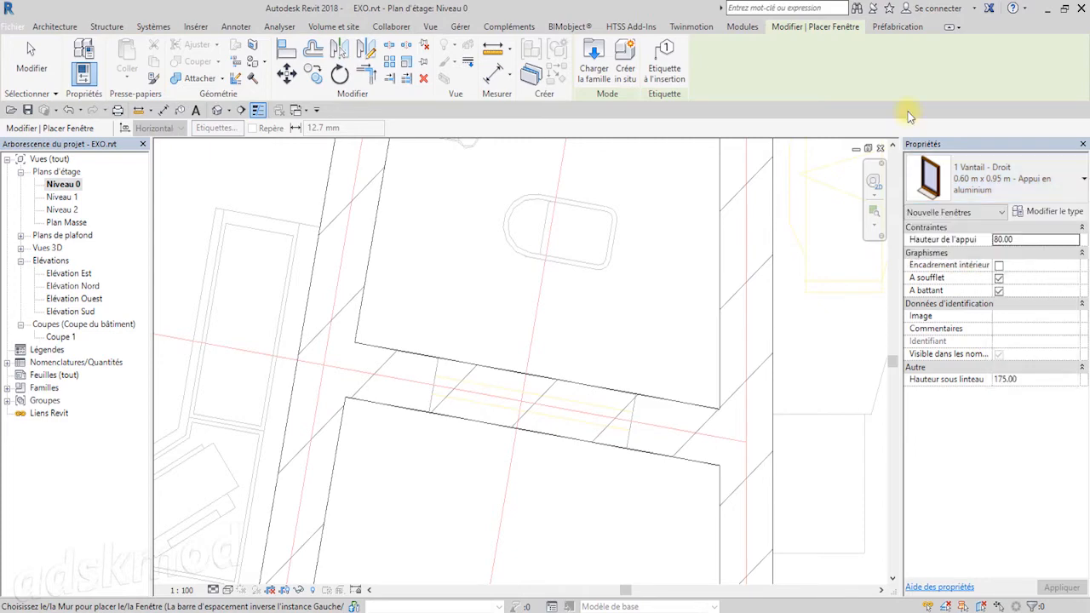
click(593, 68)
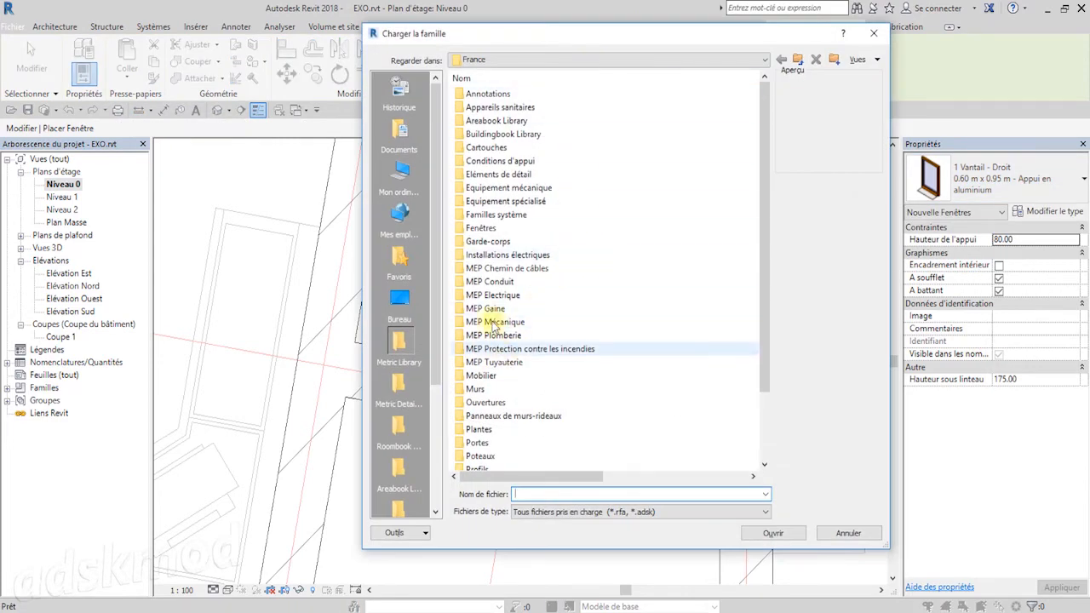
double_click(481, 229)
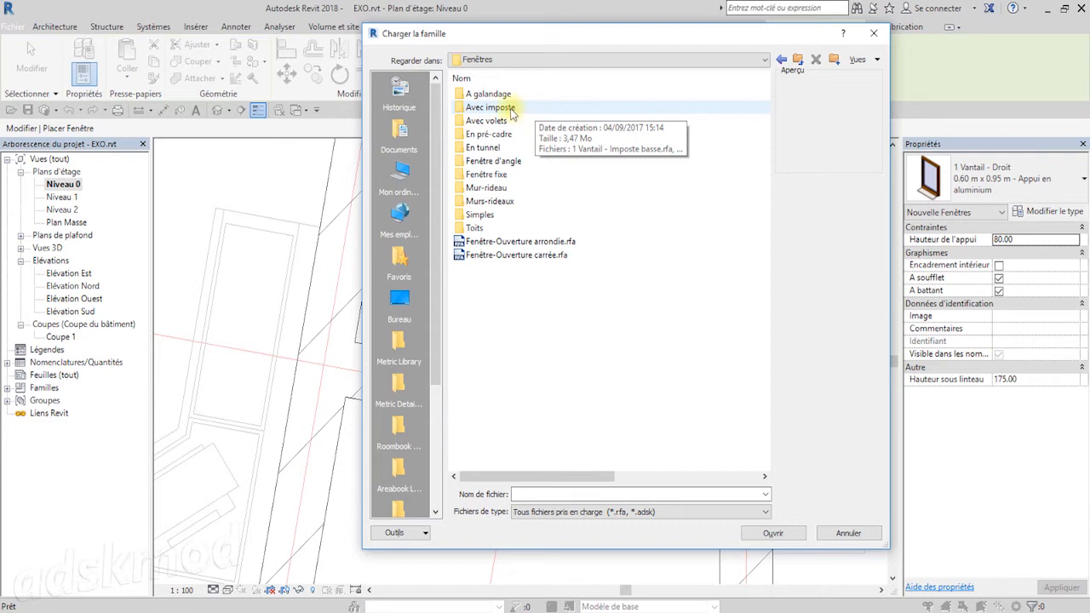
double_click(490, 107)
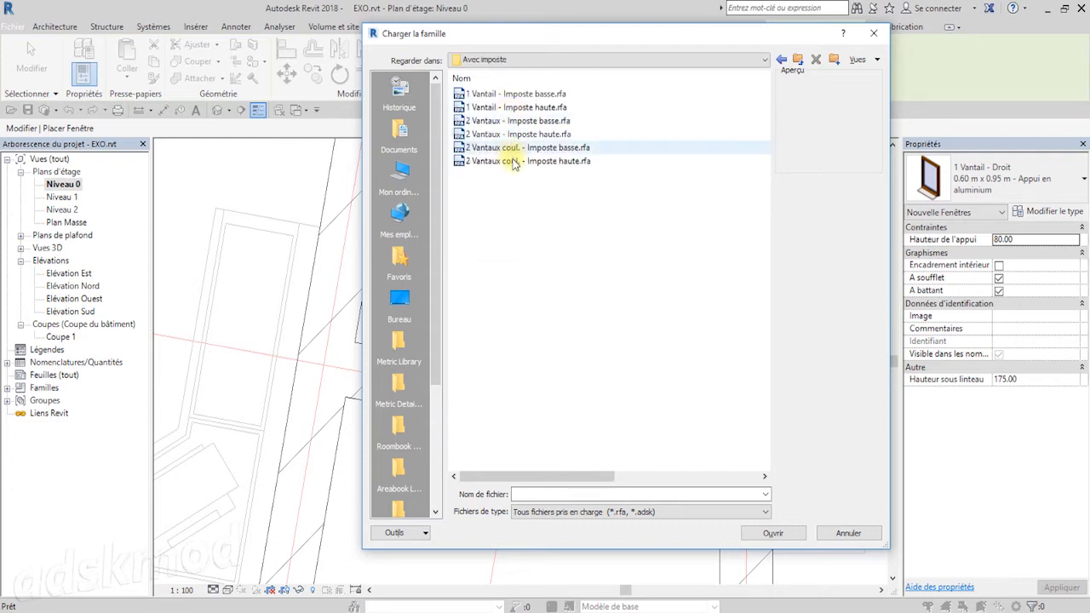
click(508, 94)
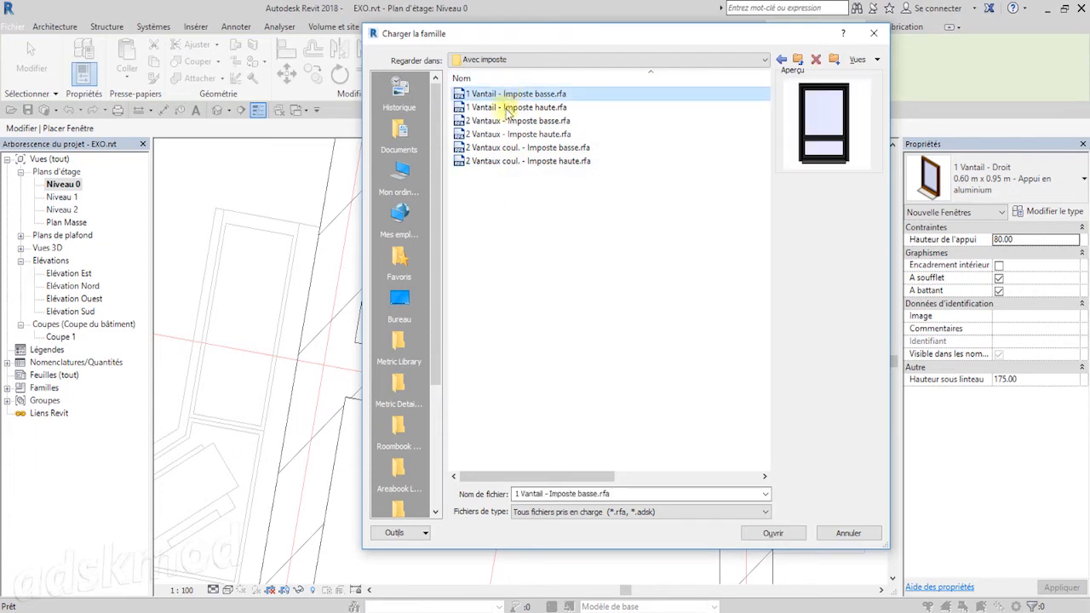
click(494, 134)
click(494, 148)
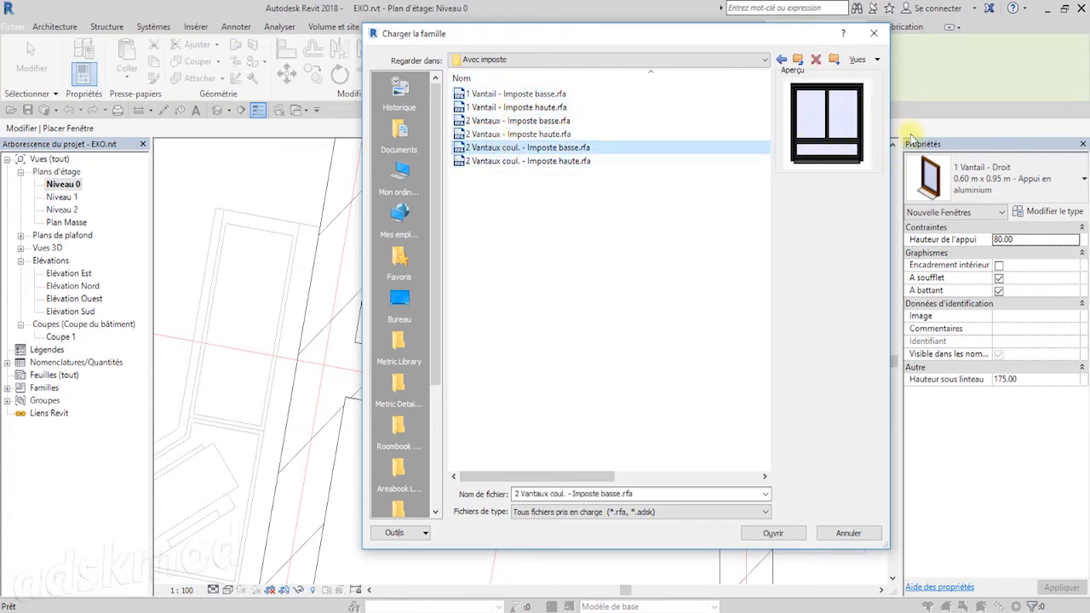
click(562, 162)
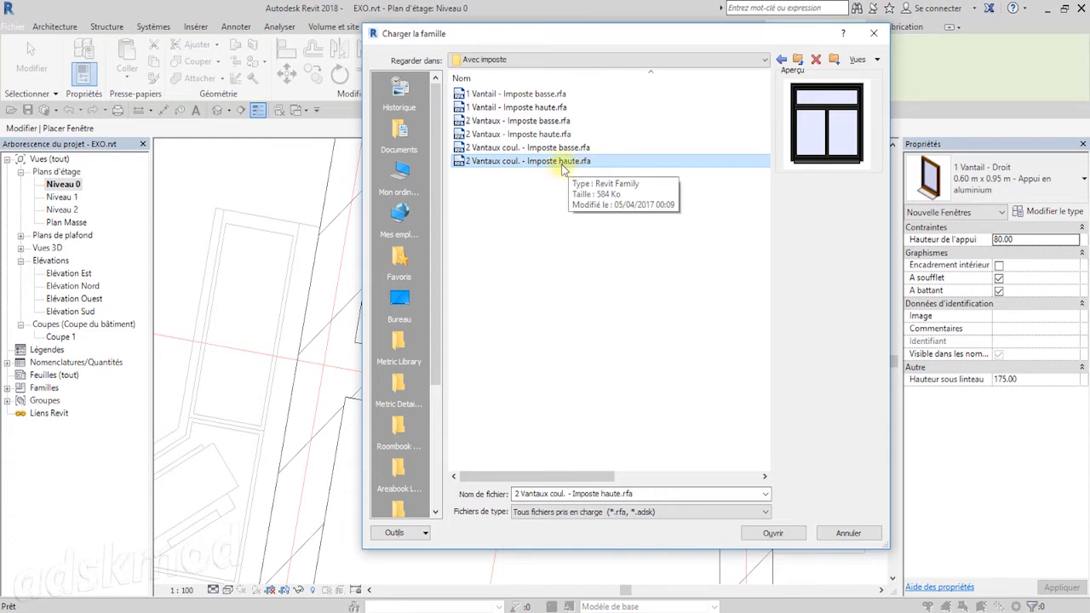
click(772, 533)
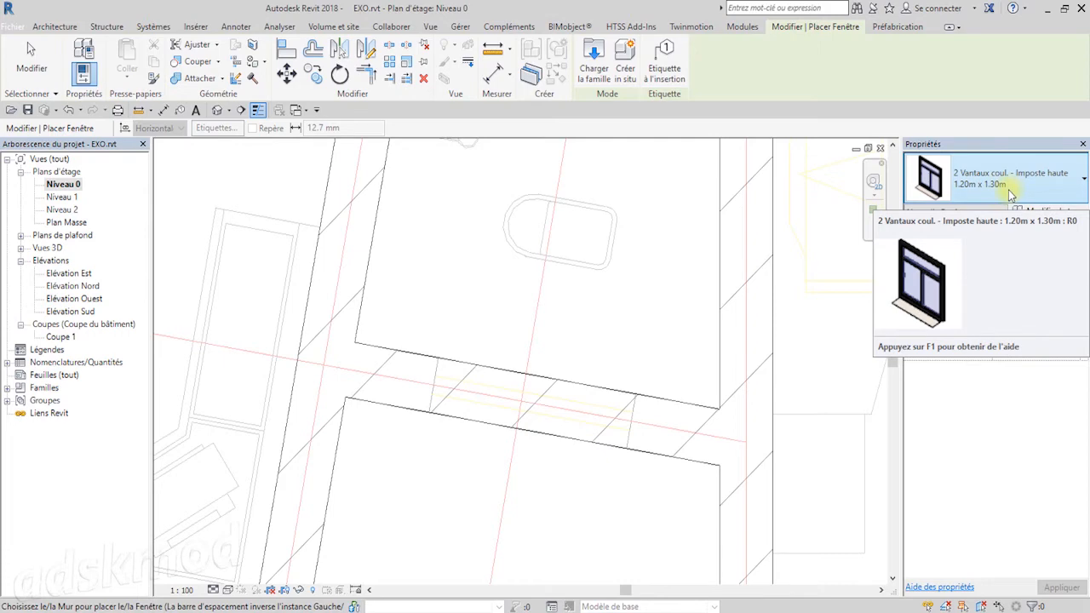
- Duplicate the 1.20m x 1.30m window type as 1.20m x 1.20m and set its Hauteur to 120
click(1053, 211)
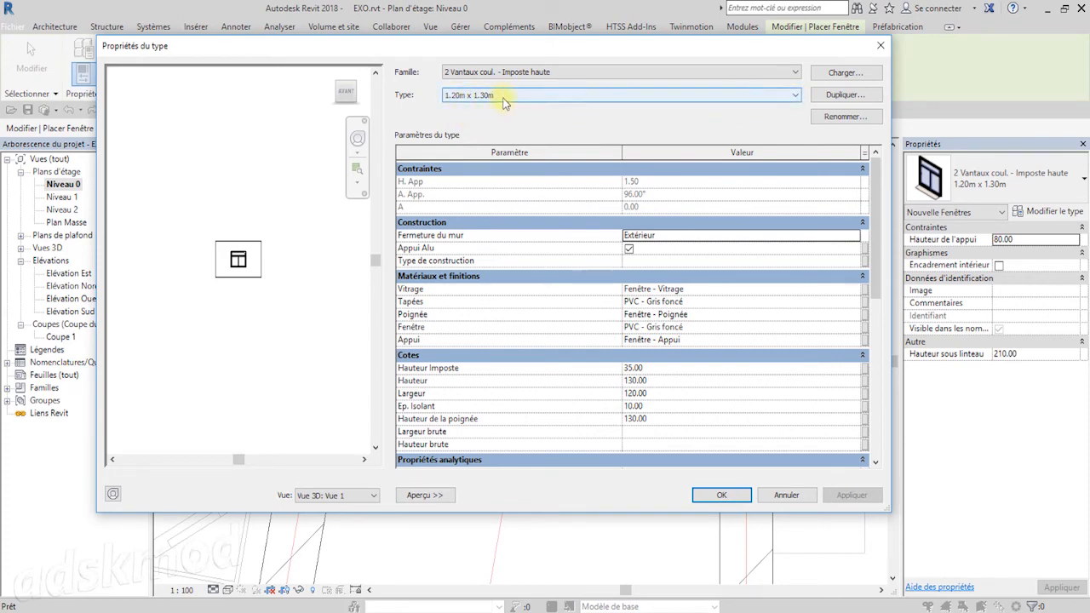
click(832, 98)
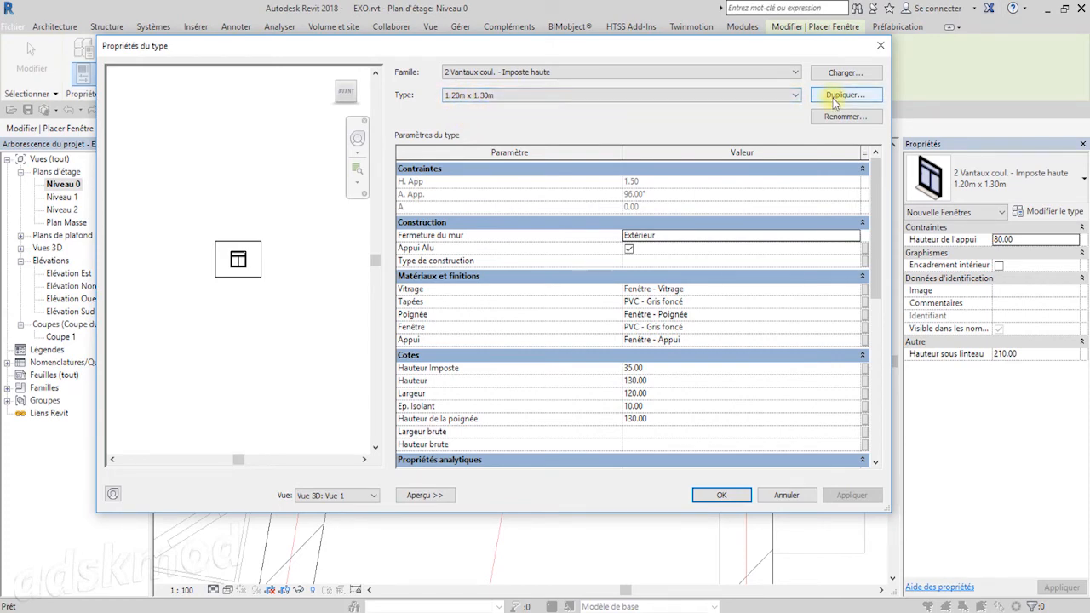
click(834, 102)
drag(715, 180, 694, 182)
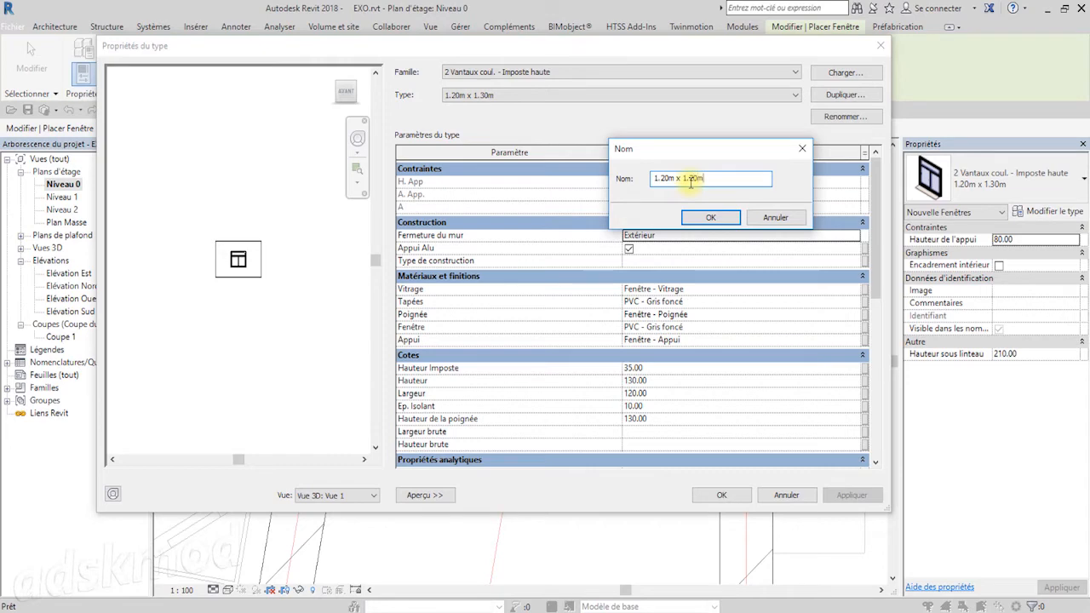
click(722, 220)
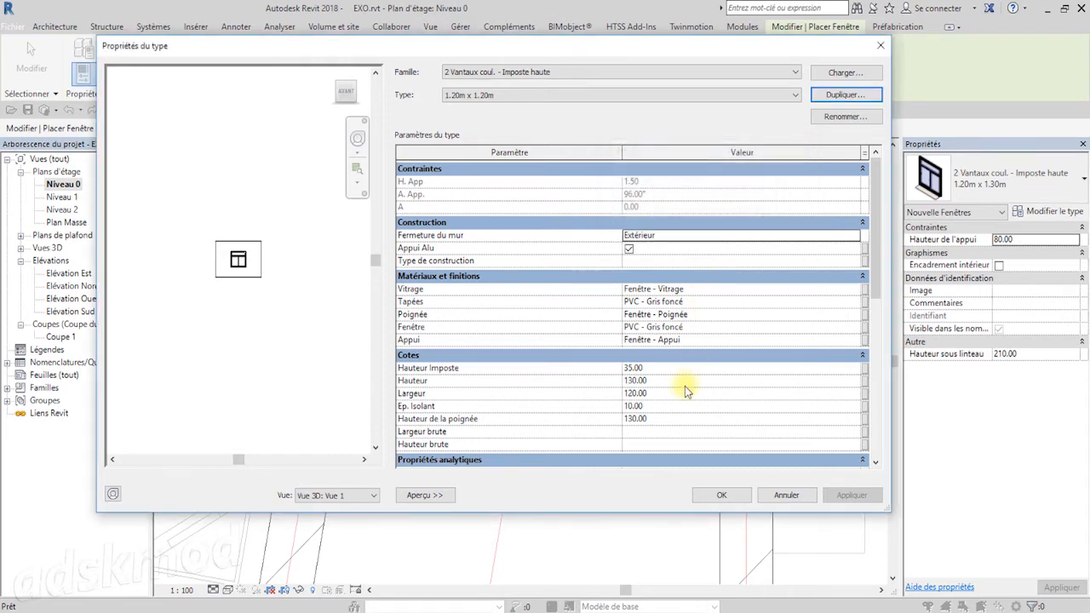
click(659, 381)
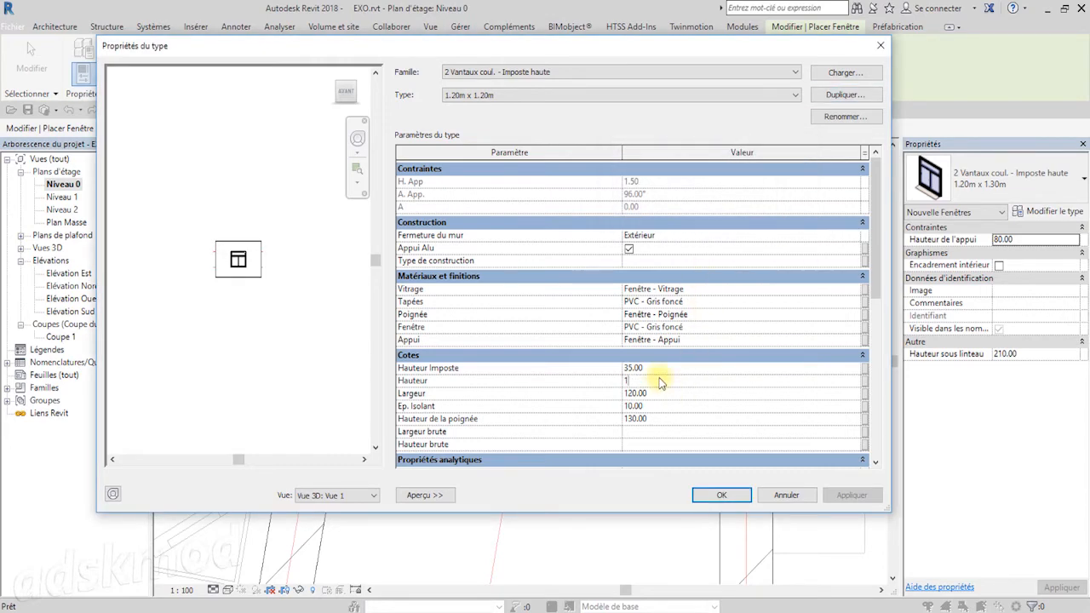
click(721, 495)
- Place the 1.20m x 1.20m sliding window in the marked opening of the bedroom's lower exterior wall
middle_drag(597, 522, 895, 279)
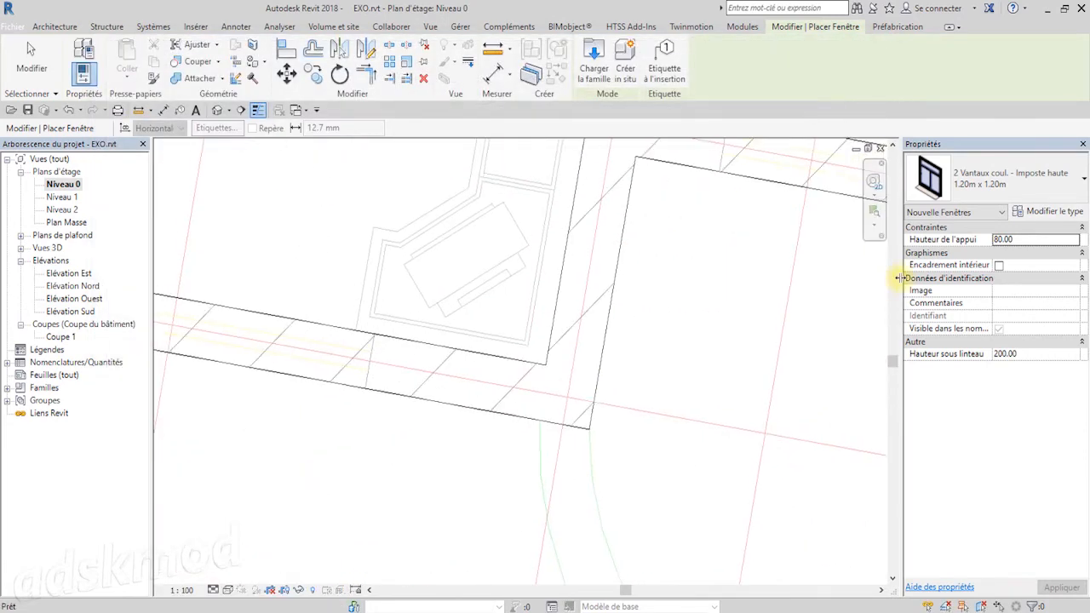
middle_drag(473, 398, 812, 418)
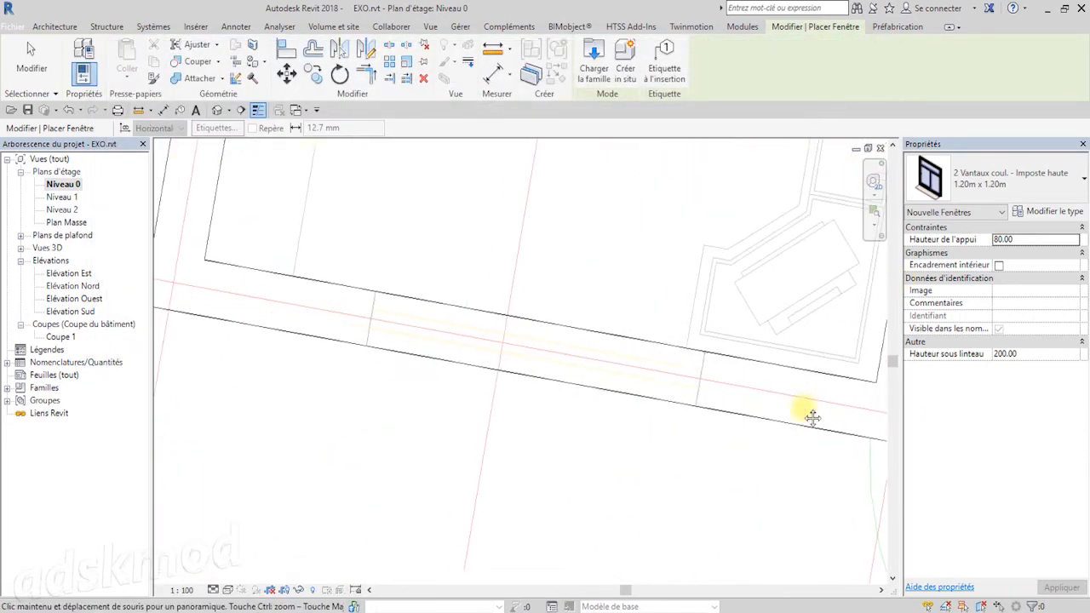
click(554, 382)
key(Escape)
key(Escape)
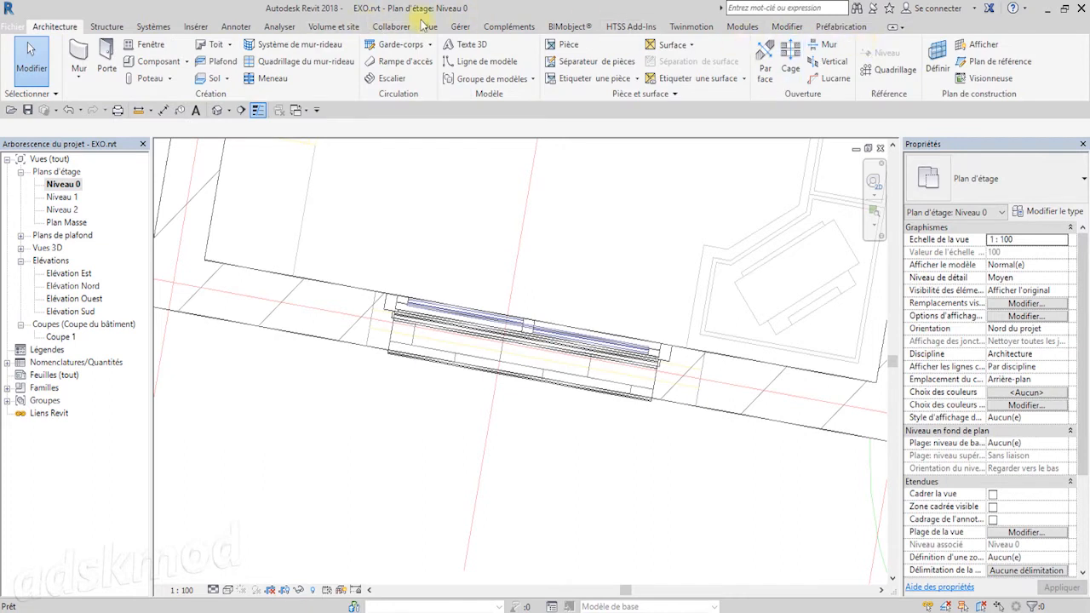
- Measure the width of the window opening marked in the bedroom's lower wall
click(779, 28)
click(494, 49)
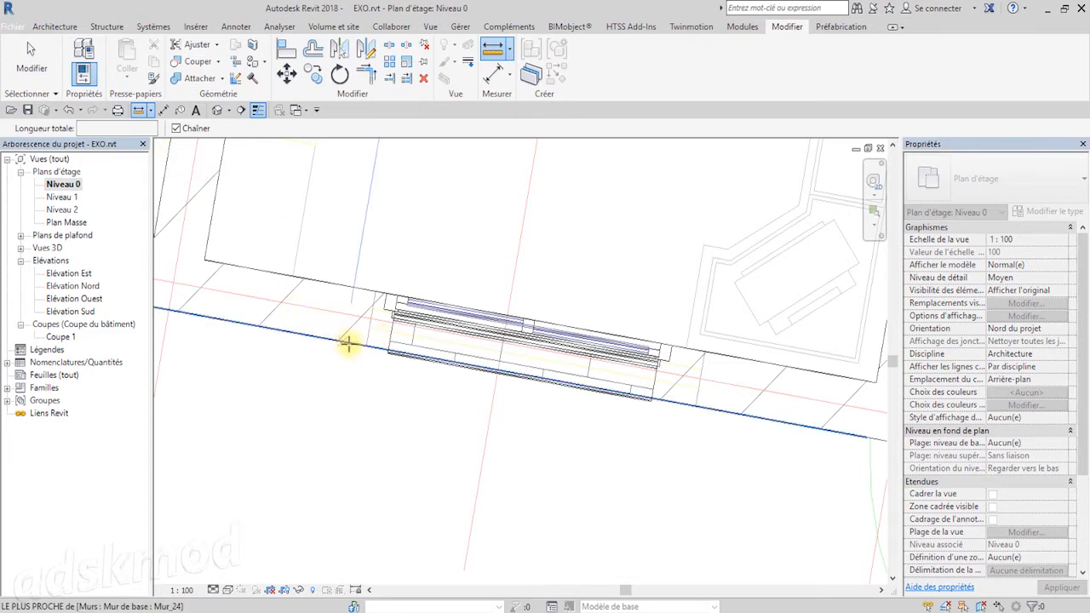
click(368, 344)
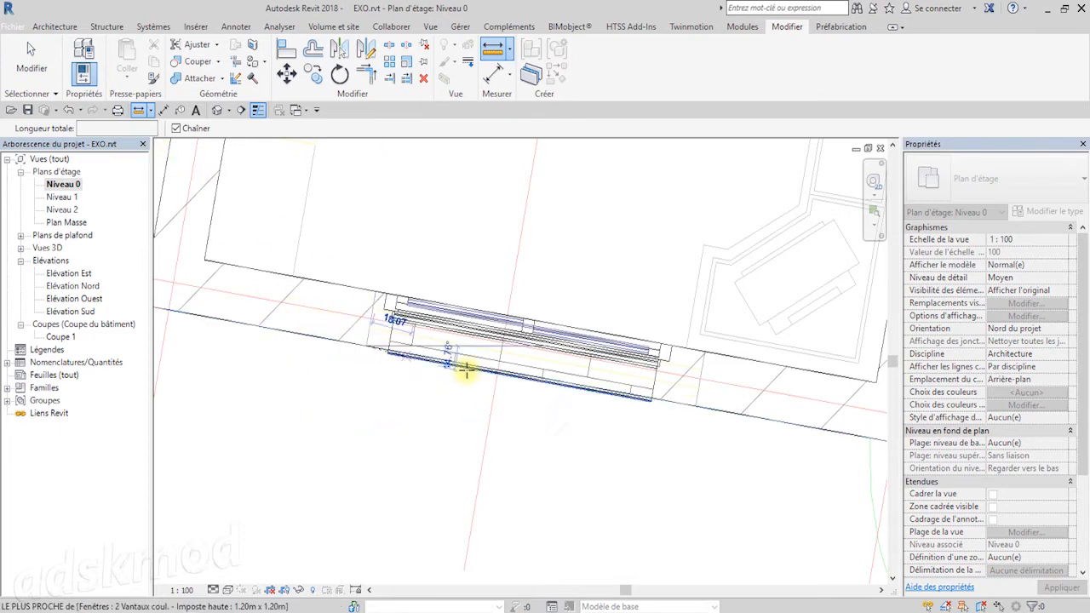
click(696, 407)
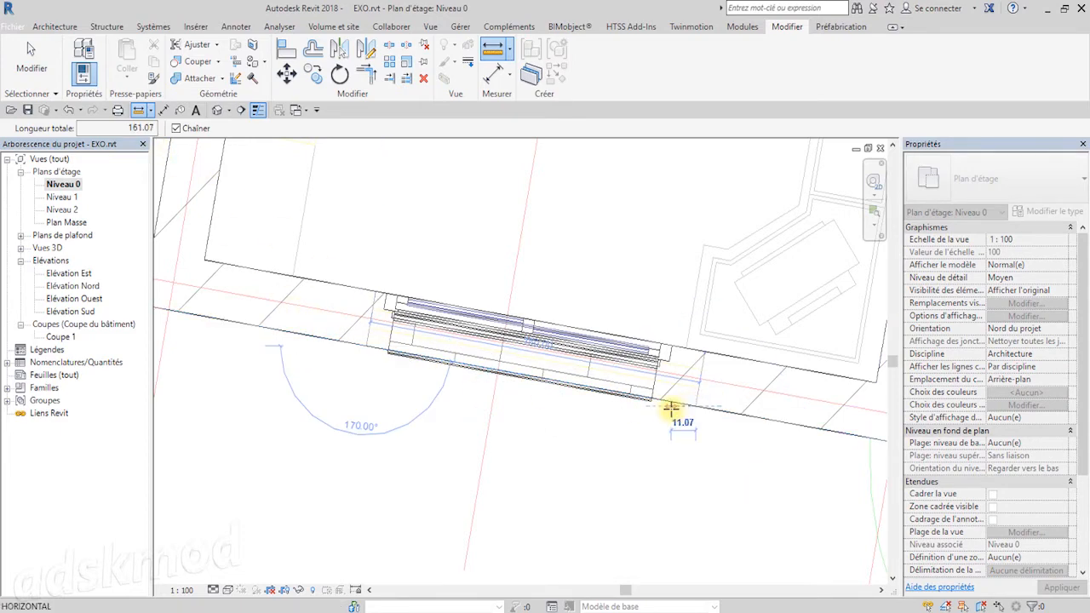
key(Escape)
key(Escape)
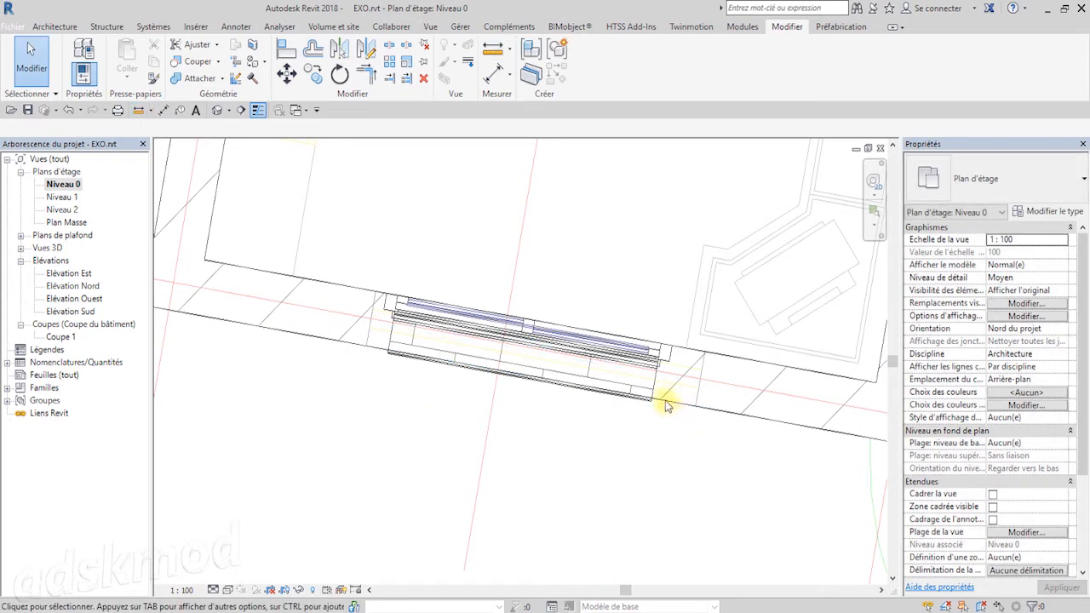
- Rename the placed bedroom window's type as 1.50m x 1.30m
click(647, 357)
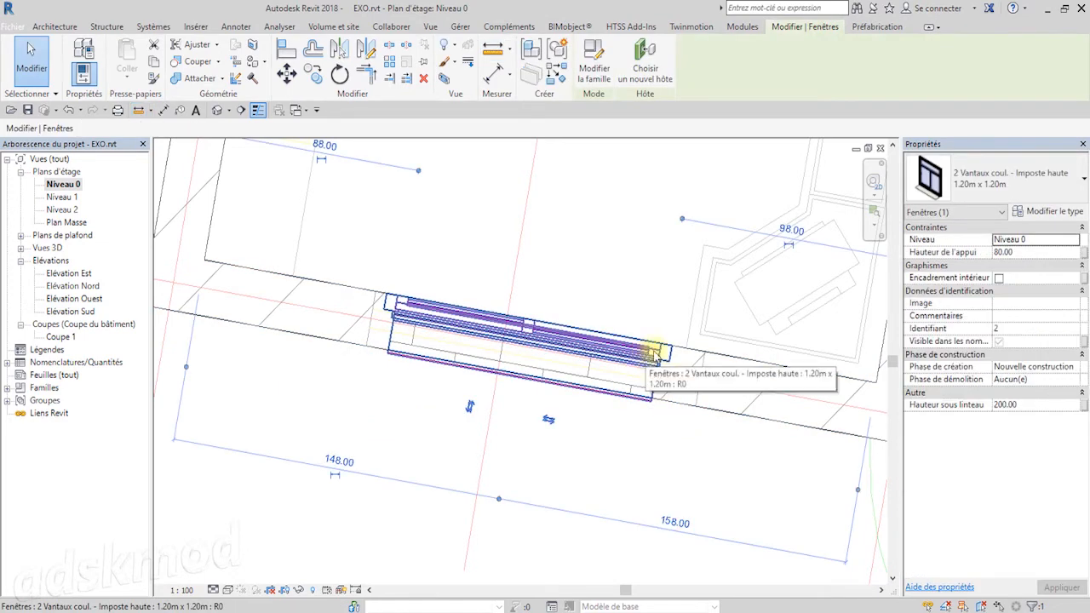
click(1052, 212)
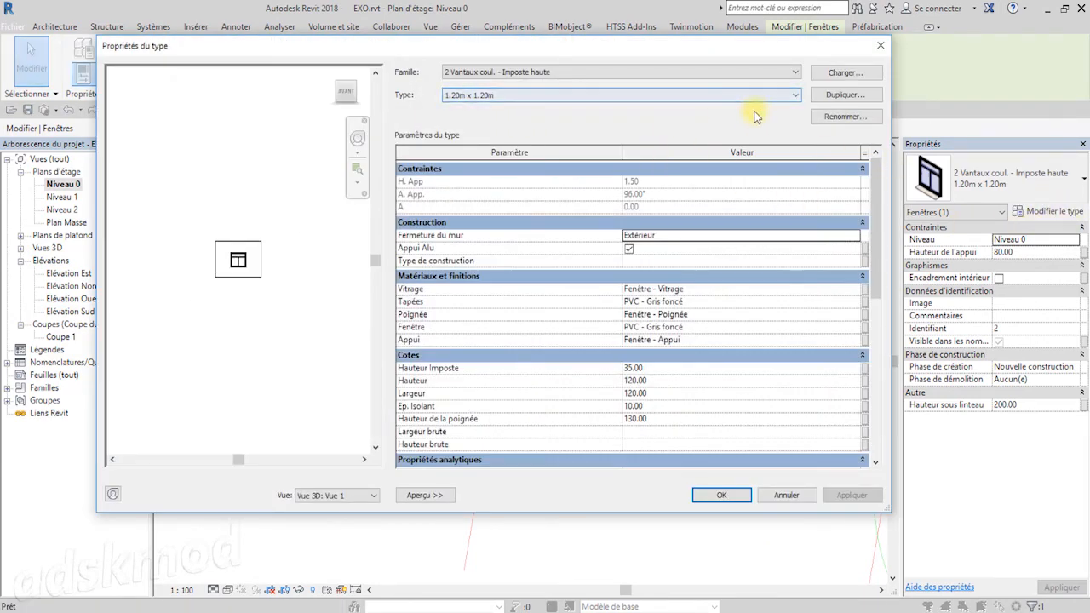
click(841, 119)
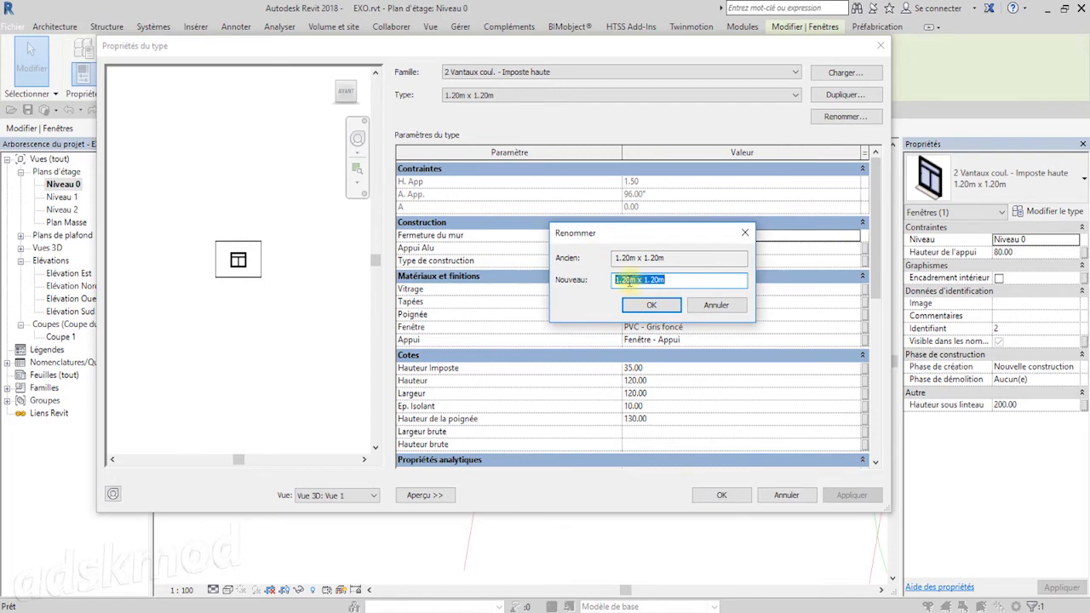
click(625, 280)
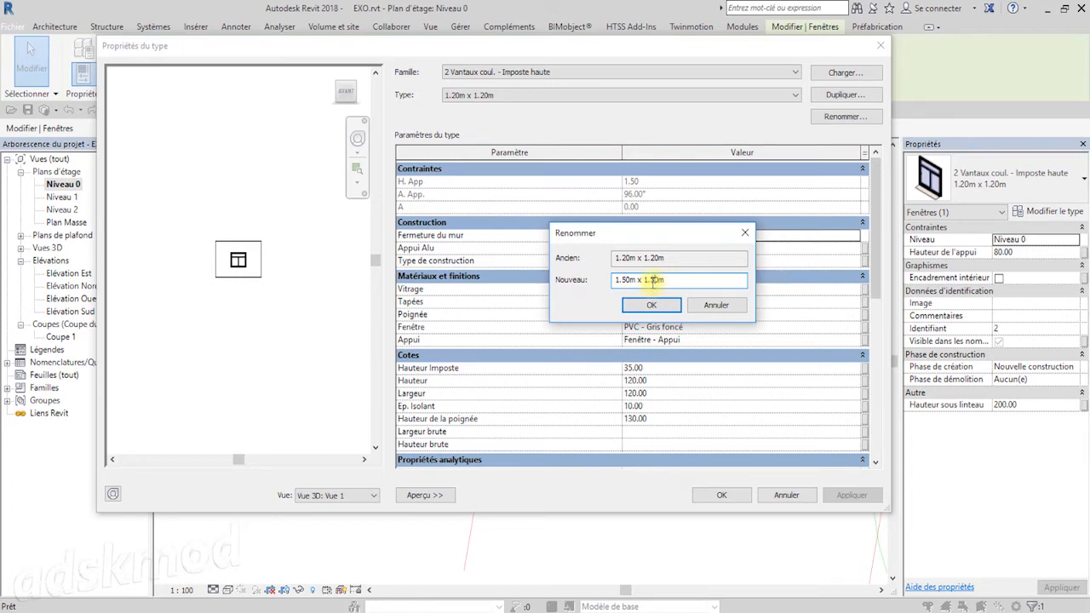
click(652, 306)
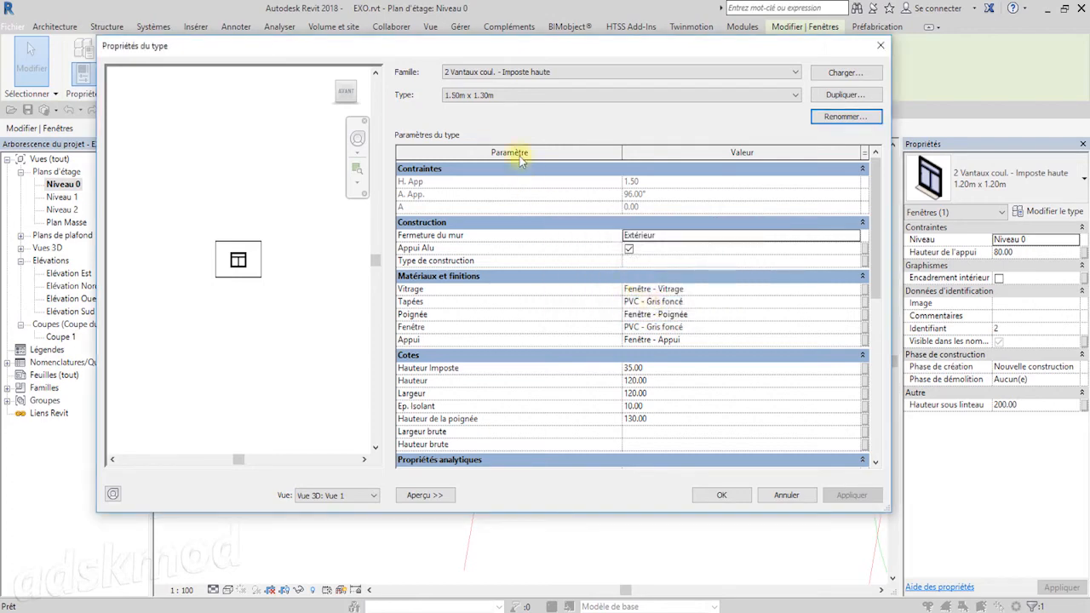
- Set the window type's Hauteur to 150 and Largeur to 130
click(661, 381)
text(150)
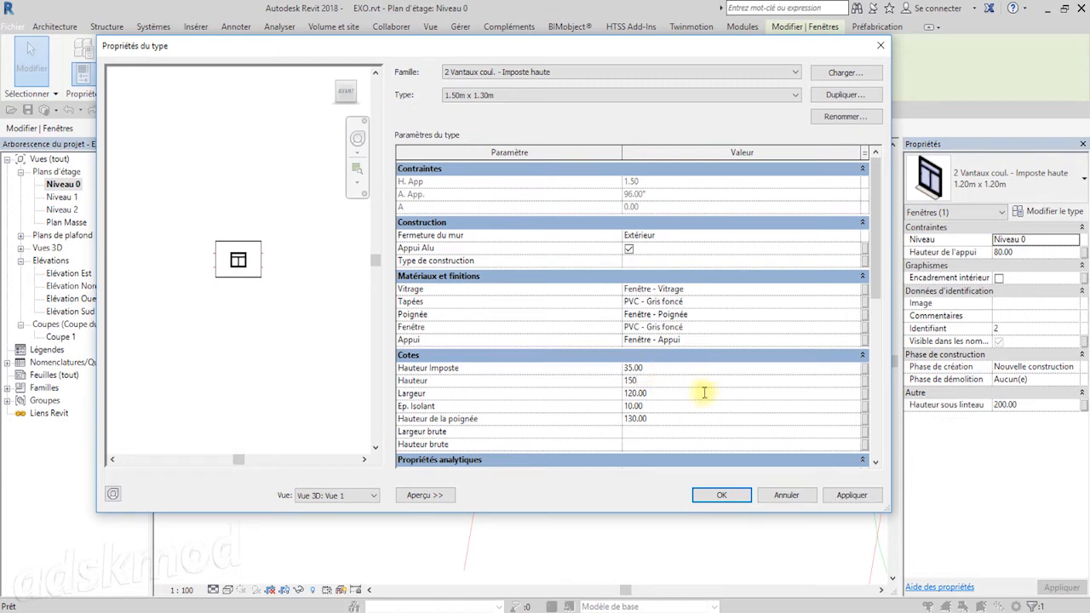
click(681, 397)
text(130)
click(719, 493)
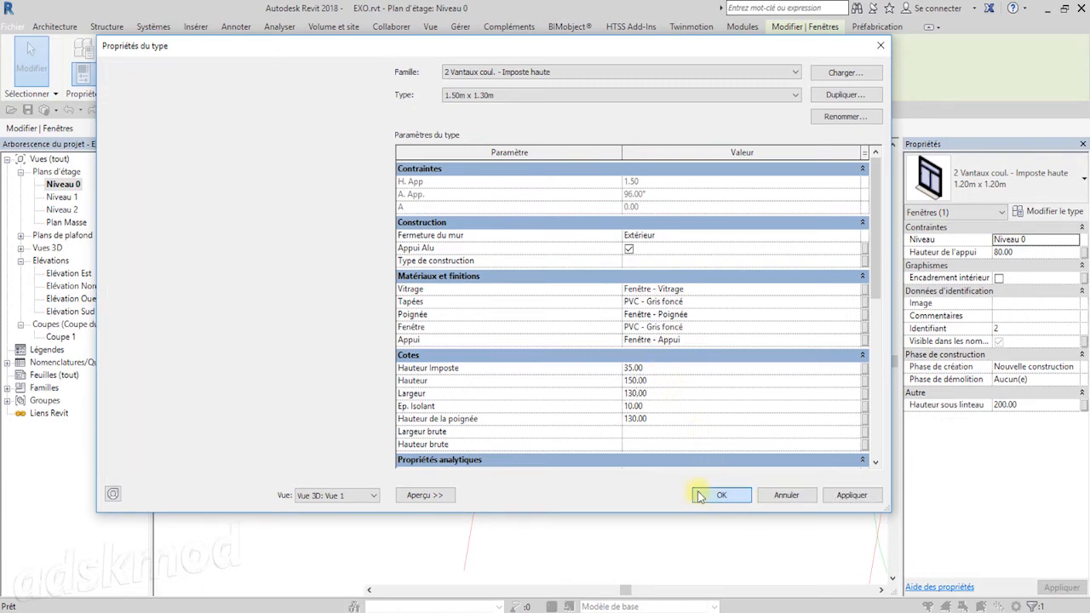
- Save the project and remeasure the marked opening's width at the bedroom window
scroll(643, 383, up, 1)
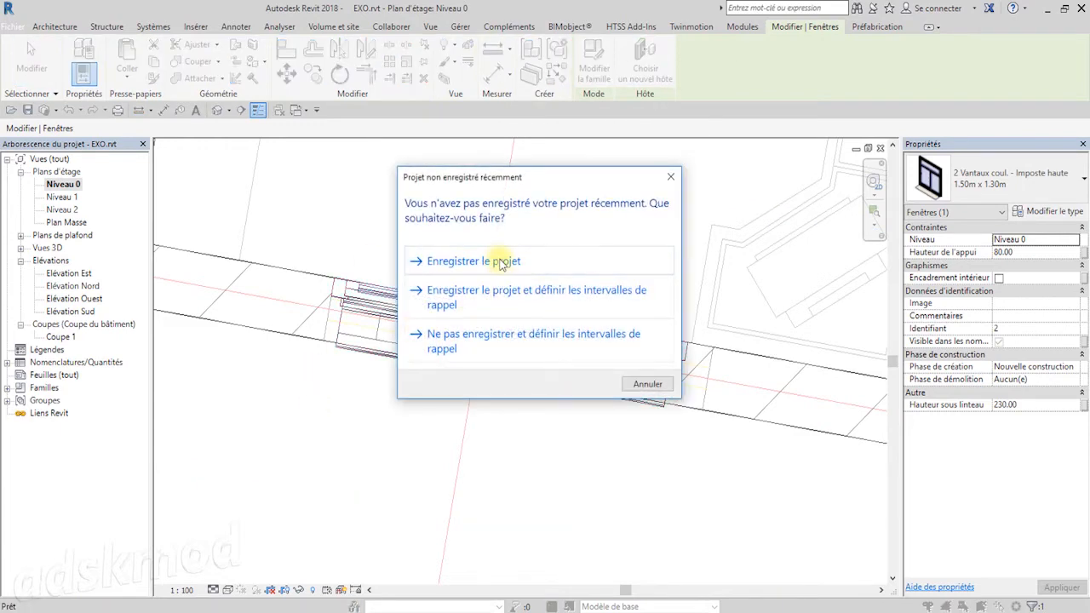
click(499, 187)
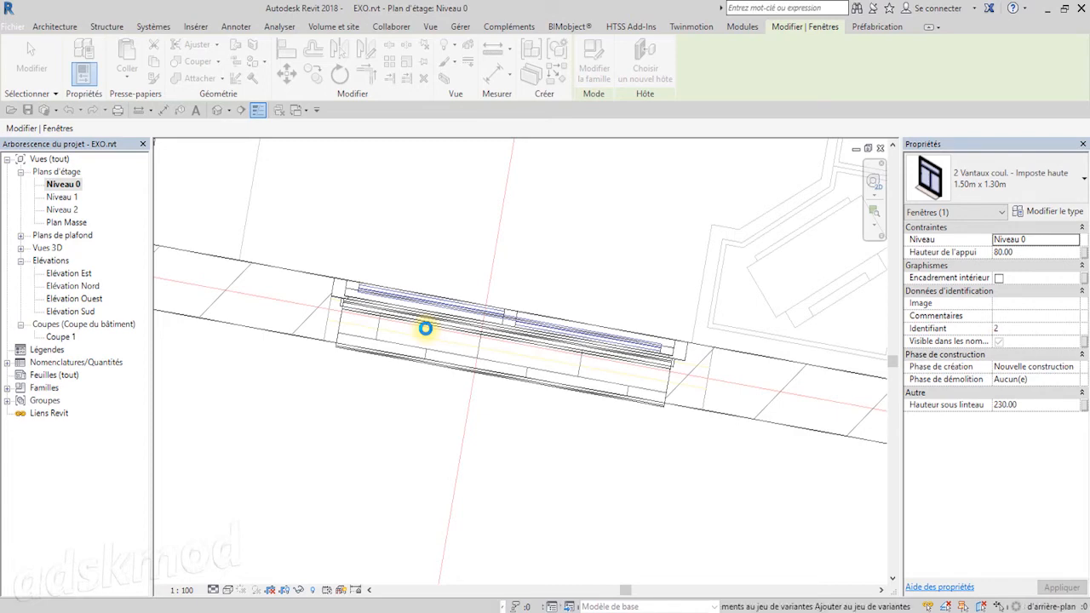
click(325, 341)
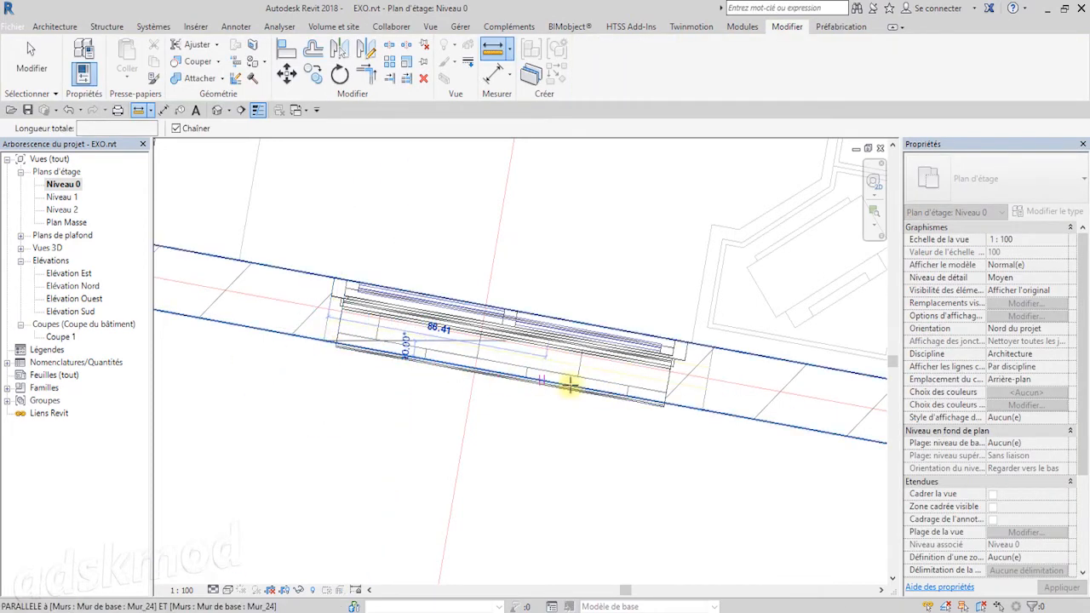
click(702, 408)
key(Escape)
key(Escape)
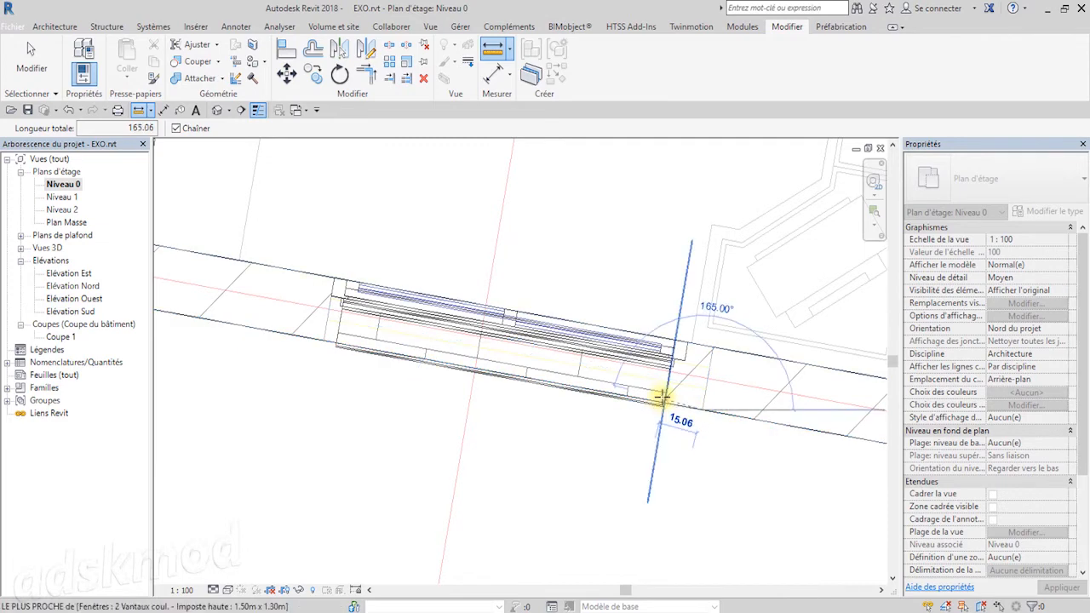
- Set the bedroom window type's Largeur to 150 and Hauteur to 130
click(661, 404)
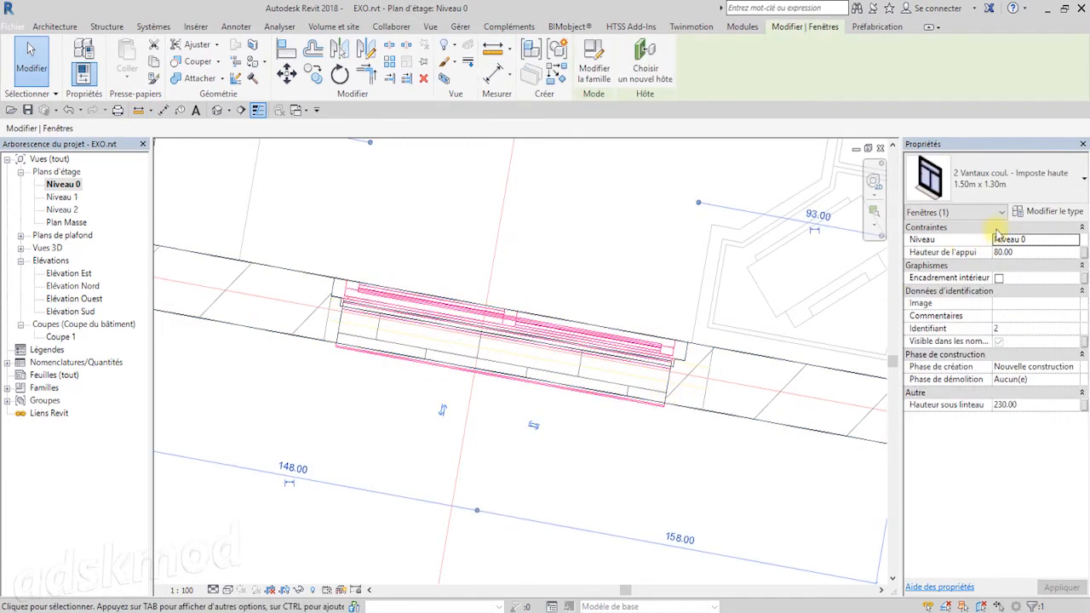
click(1047, 212)
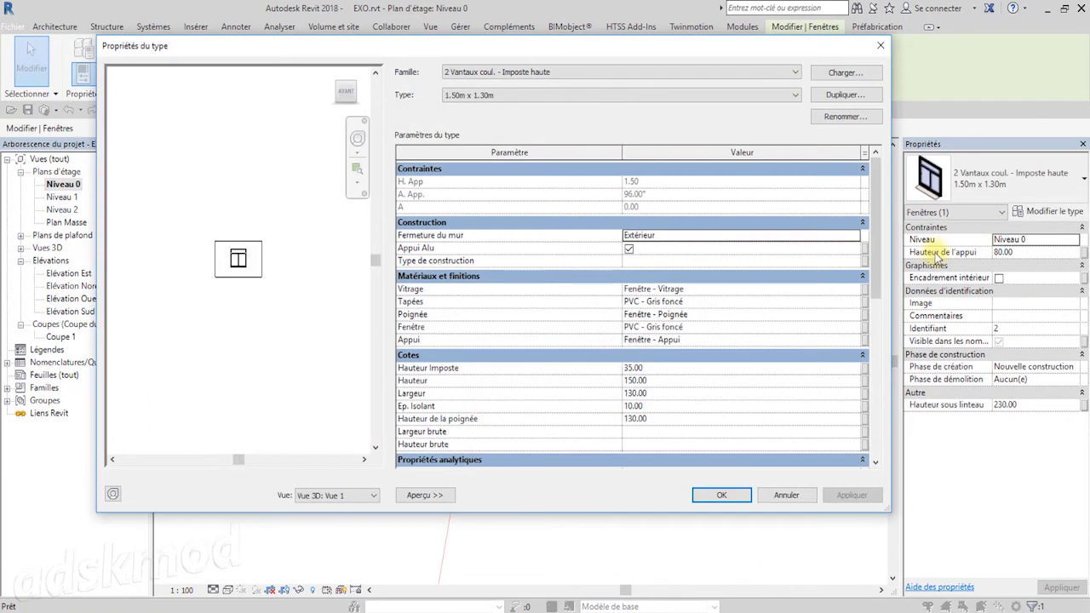
click(662, 394)
text(1)
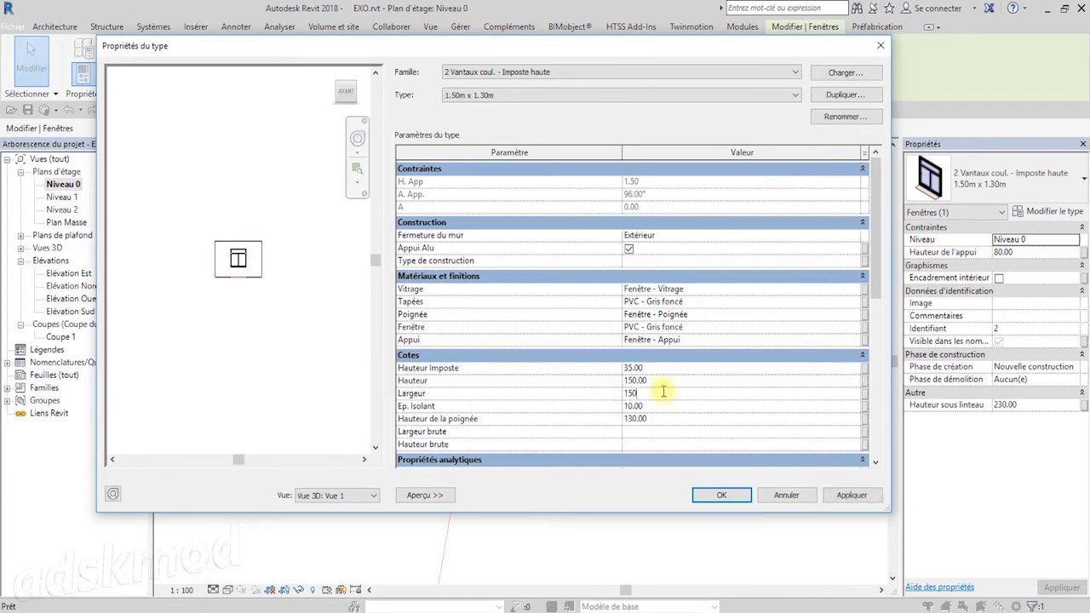
text(50)
key(Return)
click(661, 380)
text(130)
click(713, 495)
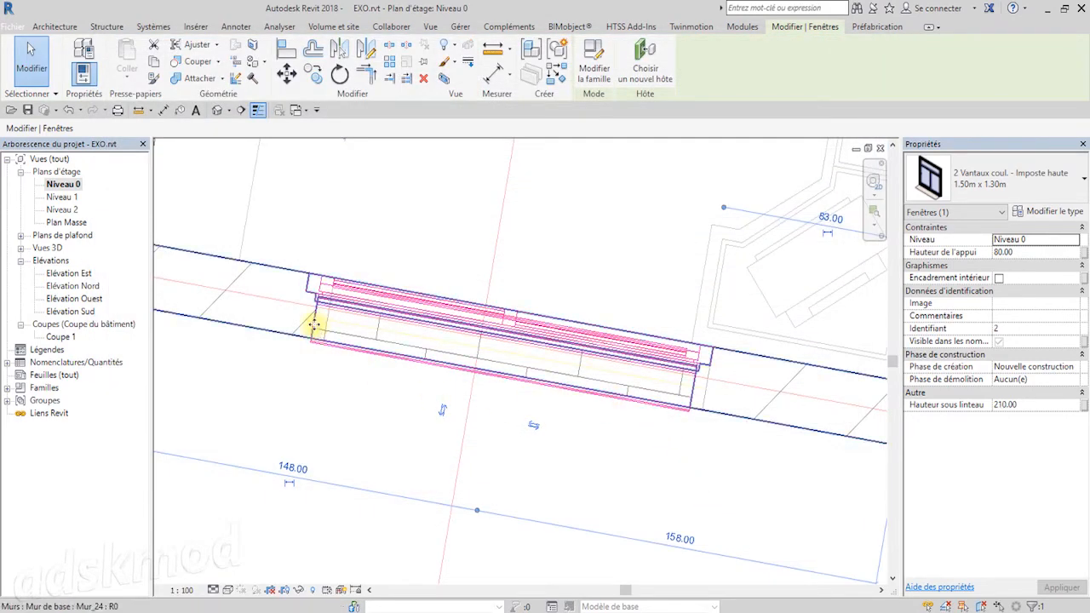
- Align the left edge of the bedroom window with the left edge of the opening marked in the imported plan
scroll(313, 324, up, 3)
key(a)
key(l)
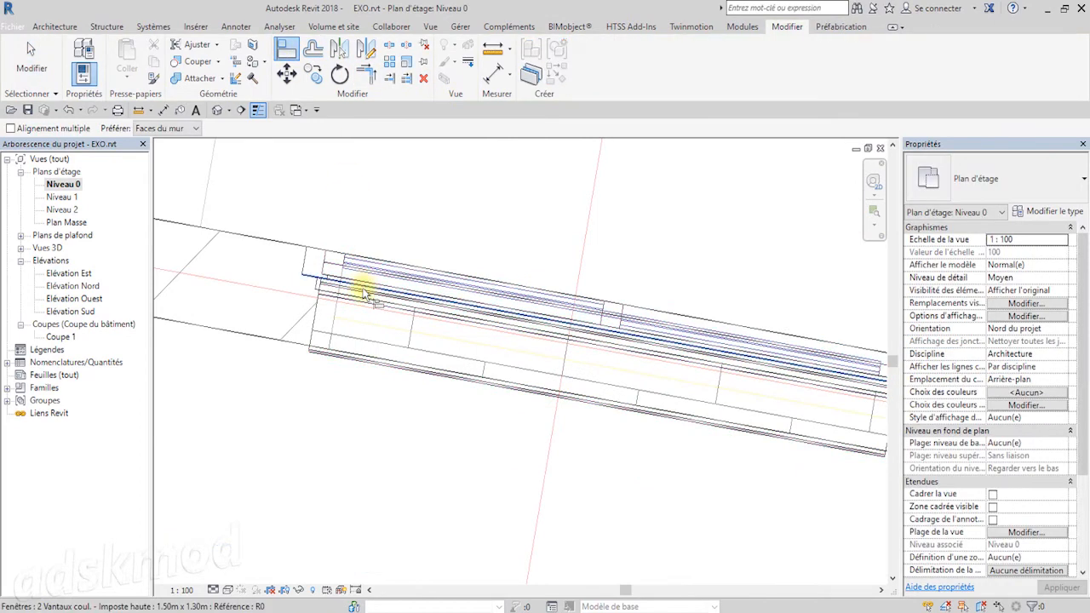
click(333, 331)
click(313, 322)
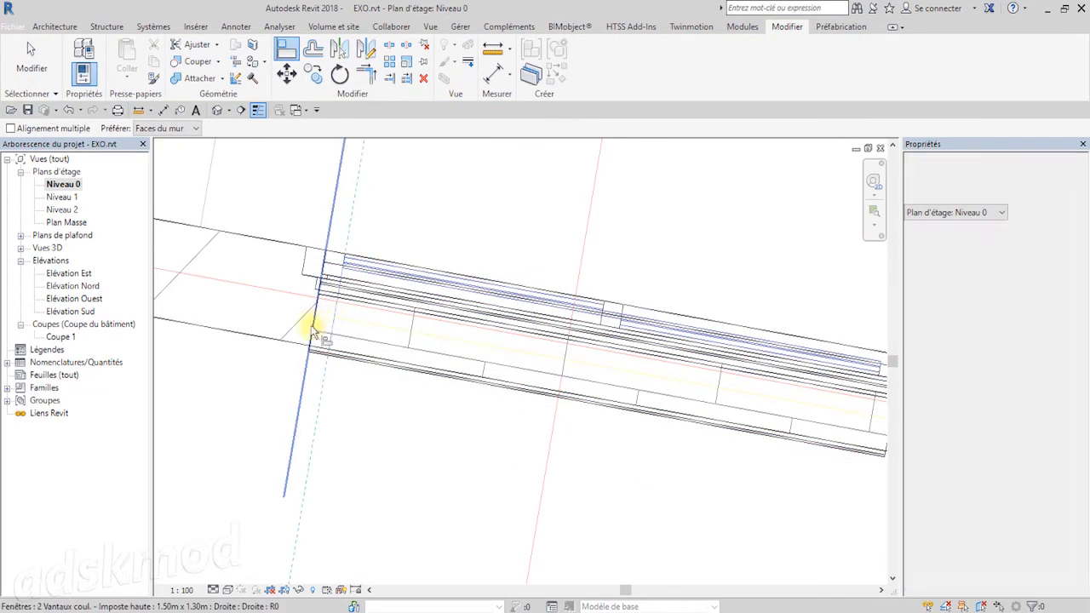
scroll(349, 361, down, 3)
key(Escape)
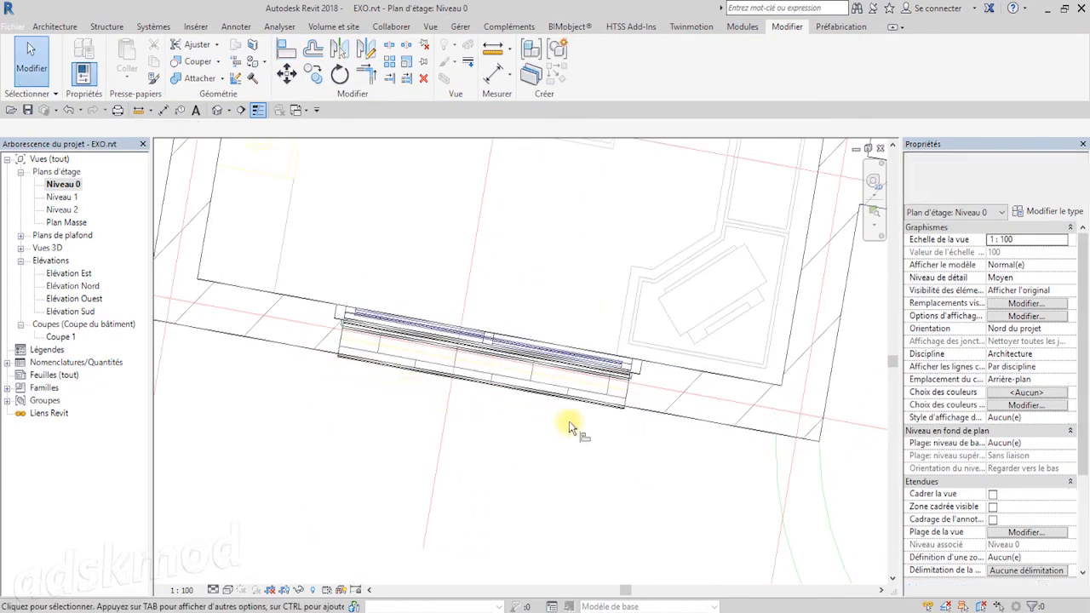
- Set the bedroom window's Hauteur de l'appui to 90
click(584, 401)
scroll(584, 402, down, 3)
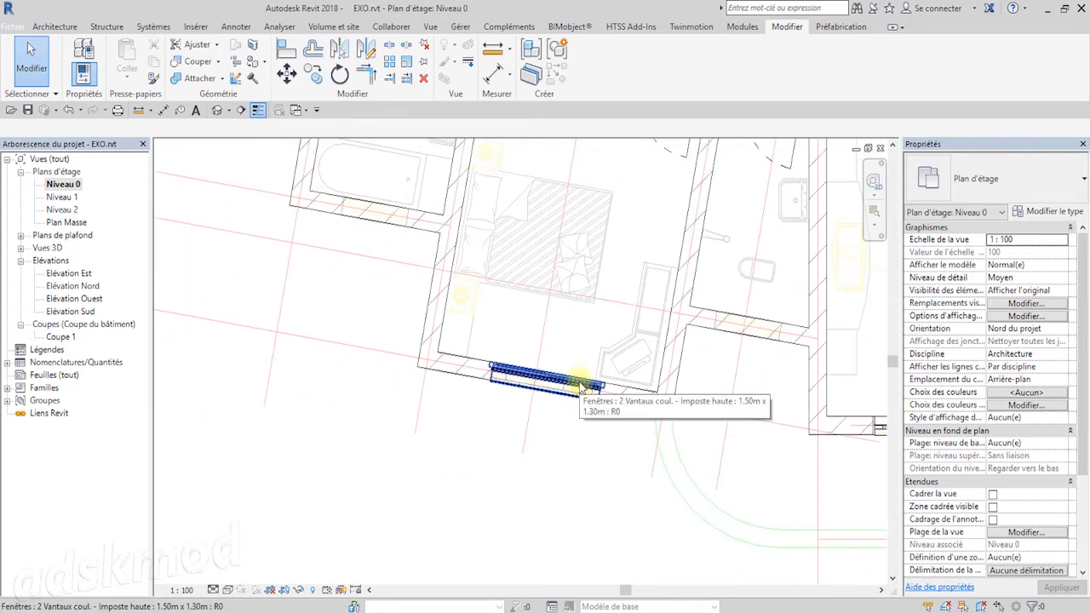
click(582, 384)
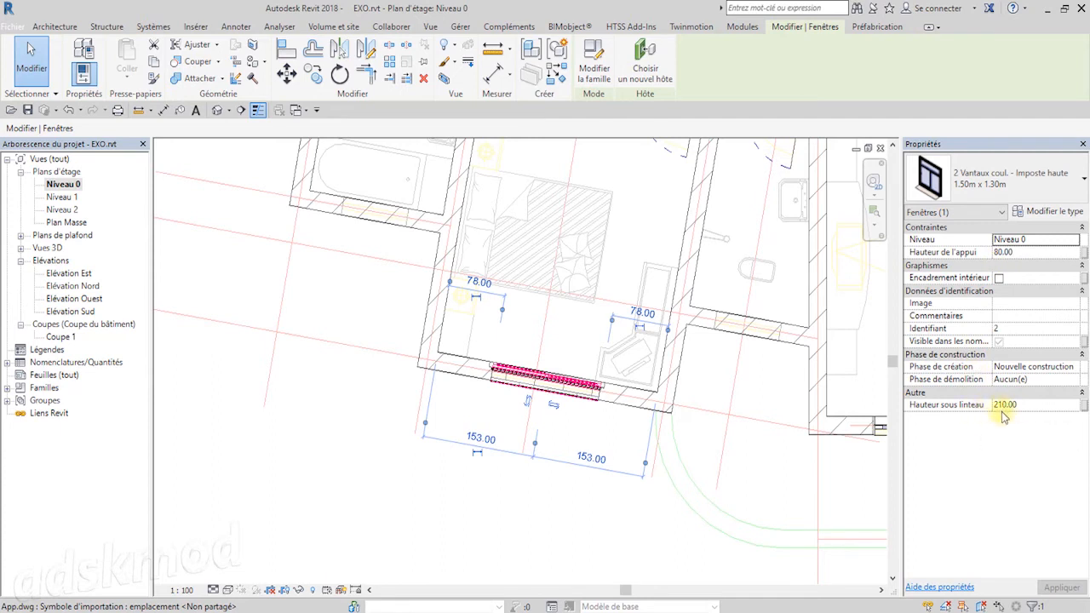
click(1013, 253)
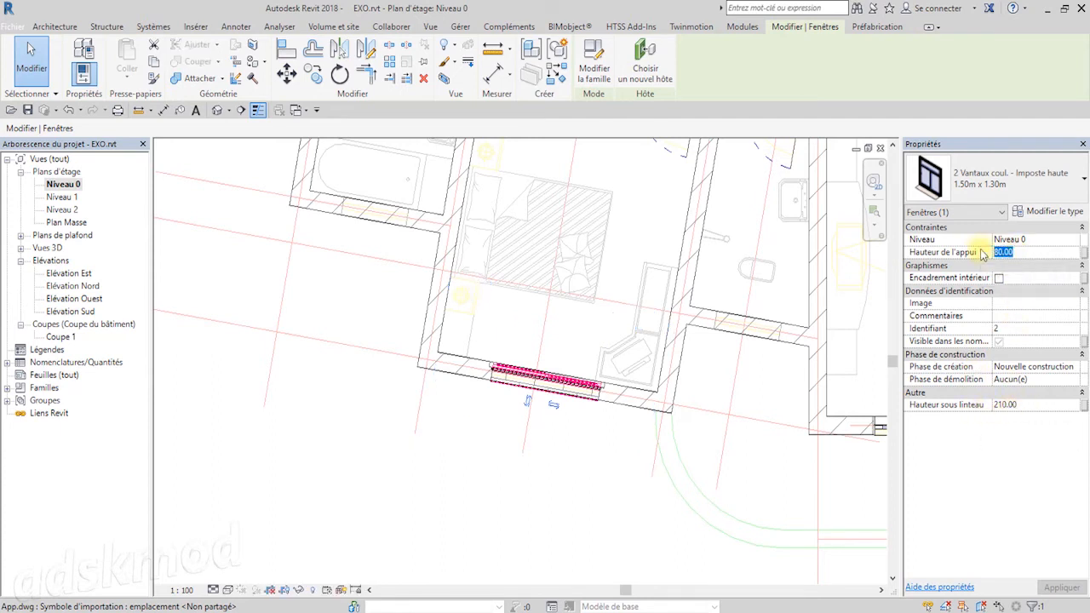
text(90)
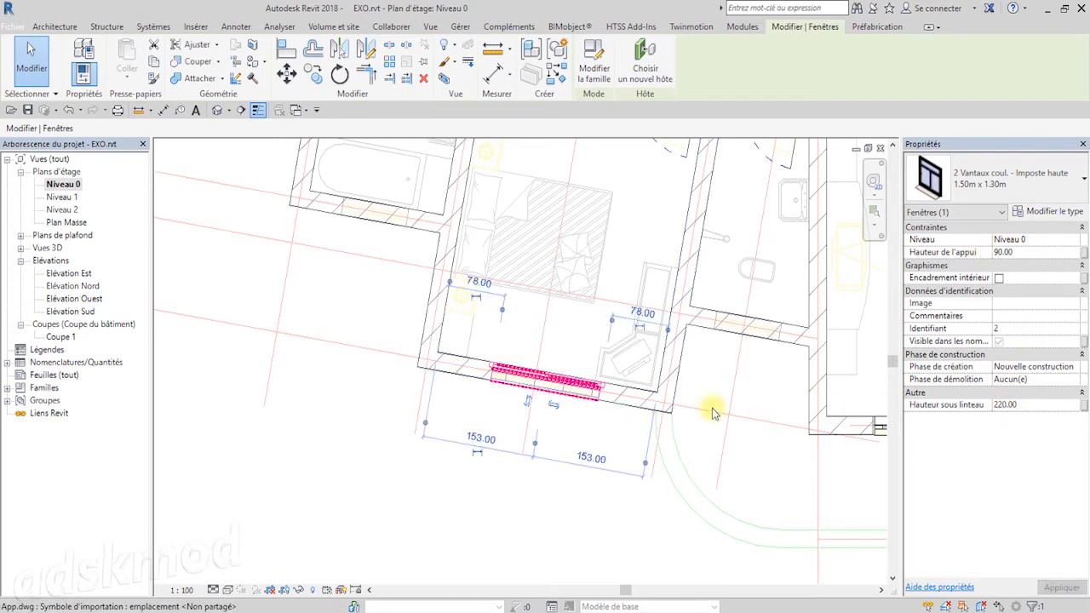
middle_drag(705, 408, 520, 417)
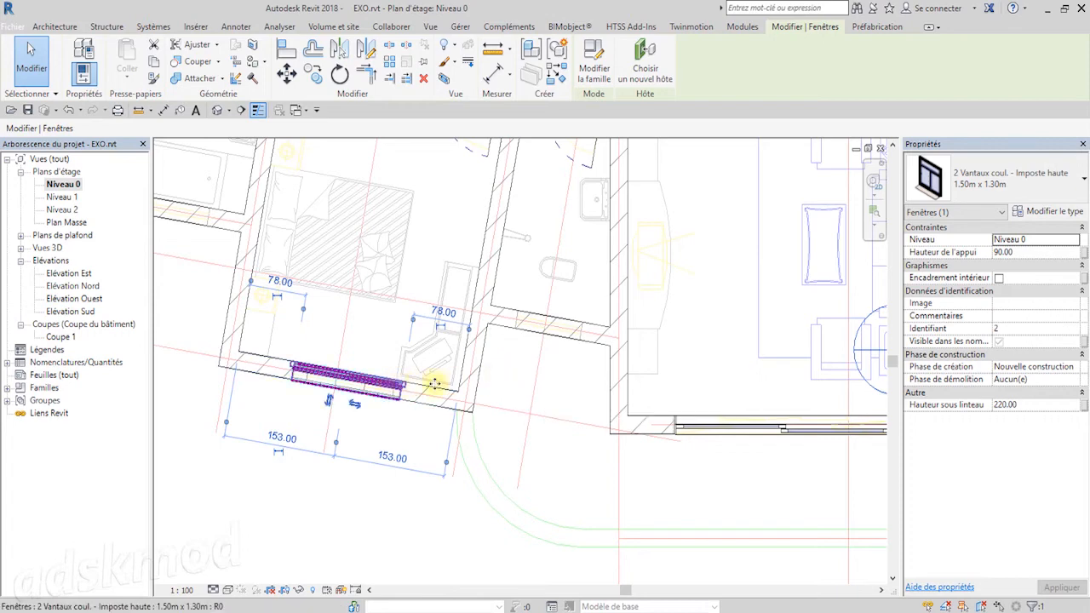
- Measure the width of the opening marked in the bathroom's exterior wall beside the bedroom
scroll(700, 423, down, 3)
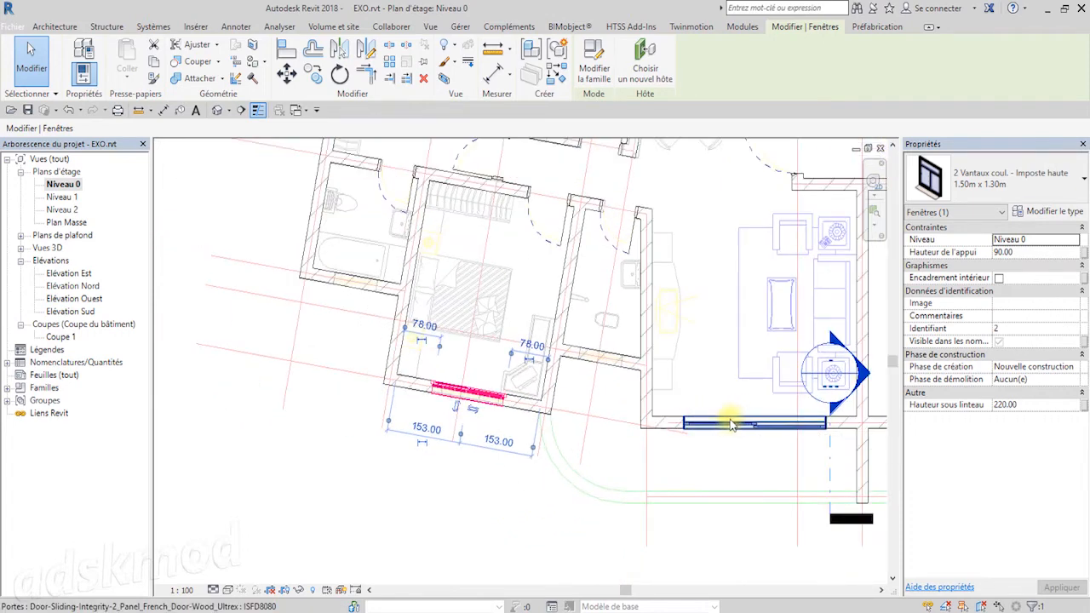
middle_drag(479, 333, 564, 451)
scroll(450, 426, up, 2)
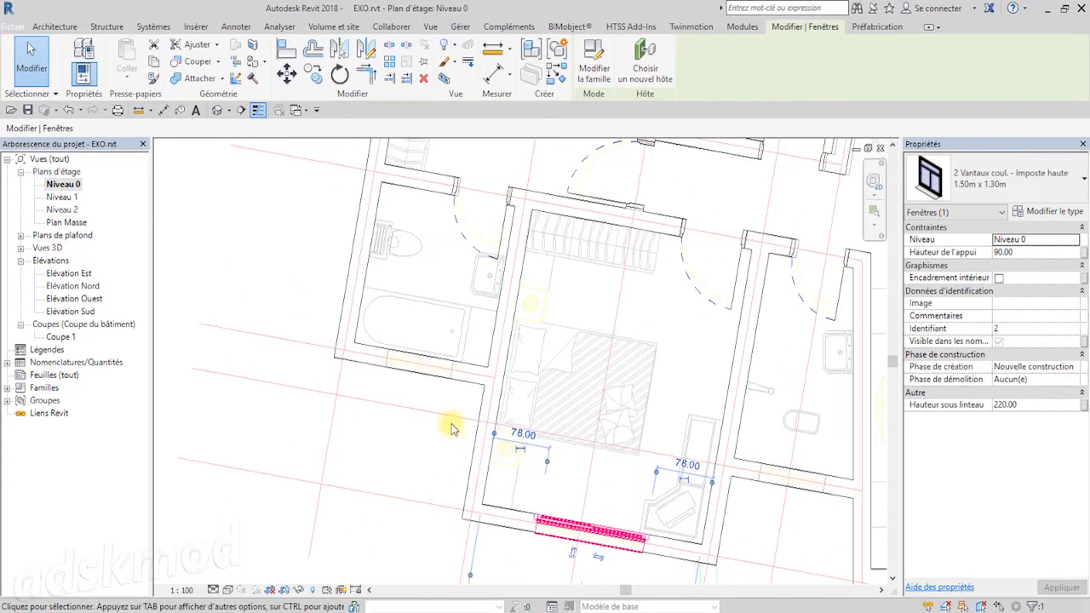
middle_drag(607, 528, 622, 377)
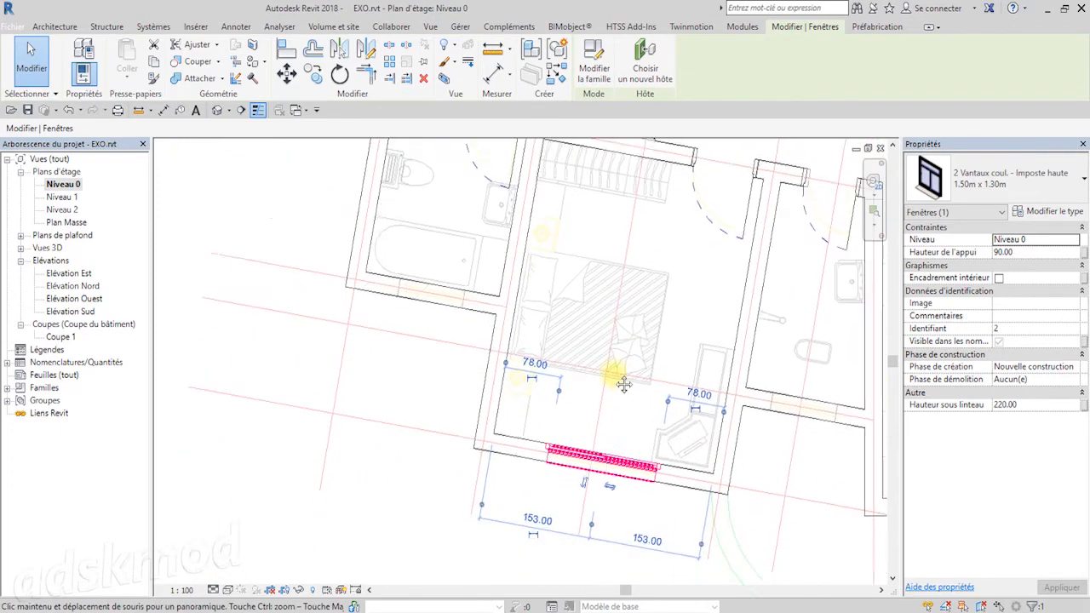
click(579, 502)
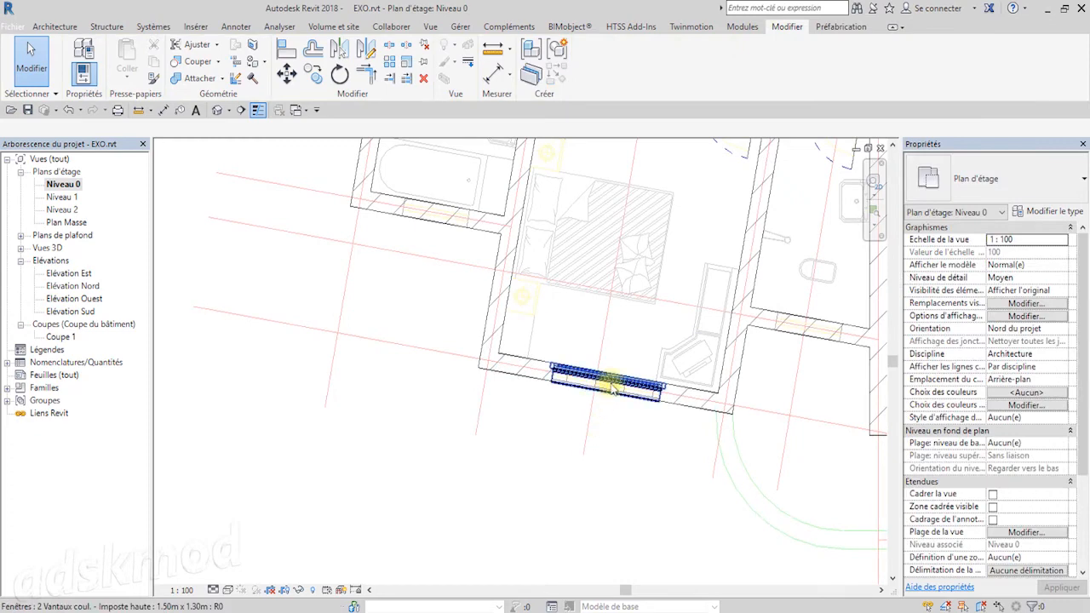
middle_drag(545, 294, 549, 386)
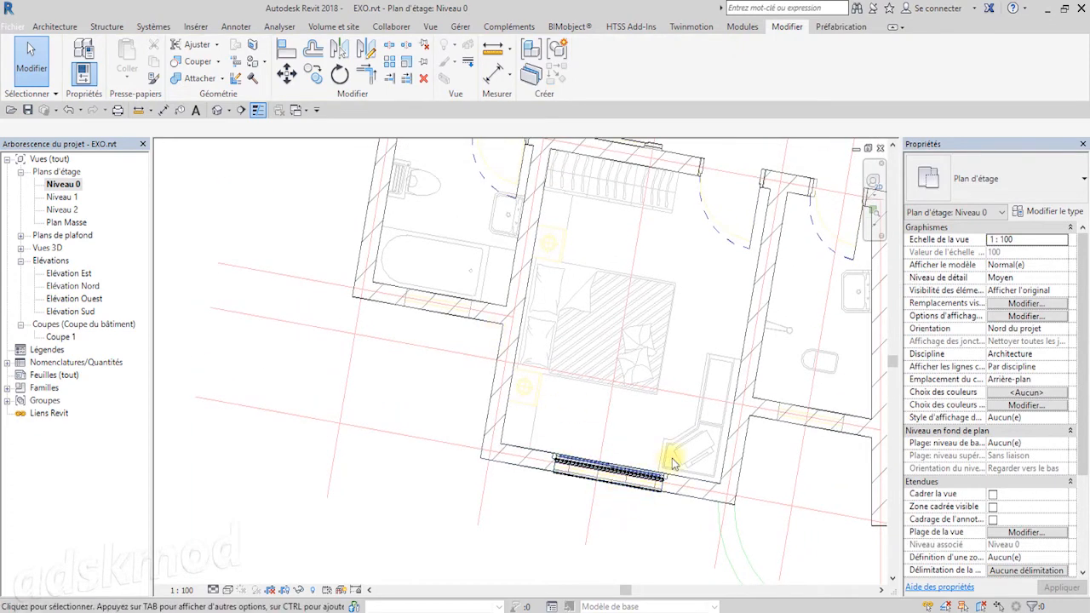
mouse_move(663, 452)
middle_down()
mouse_move(517, 383)
mouse_move(656, 464)
middle_up()
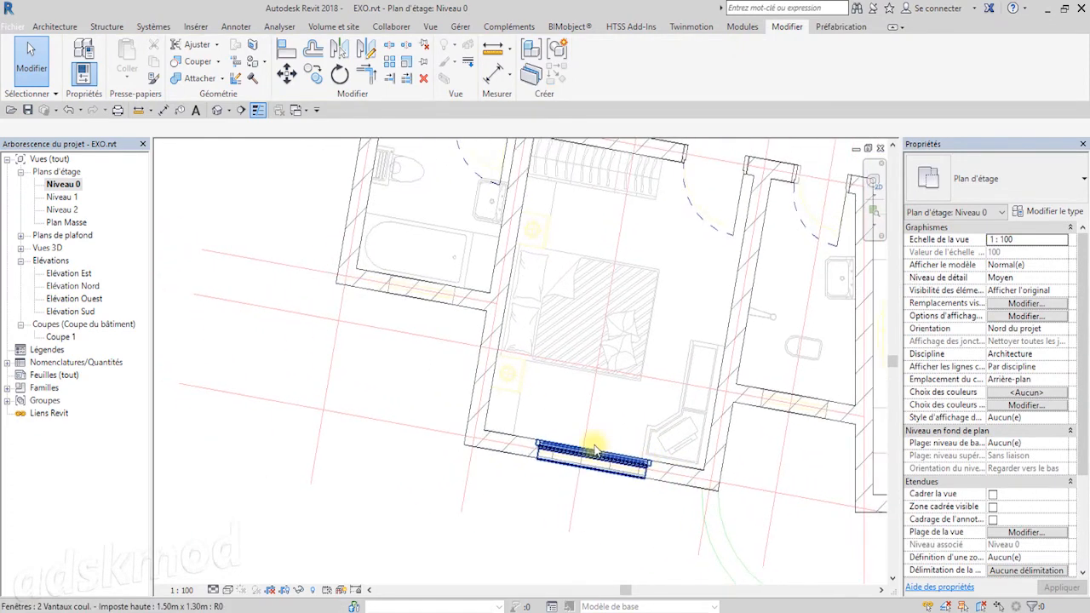
middle_drag(549, 330, 563, 386)
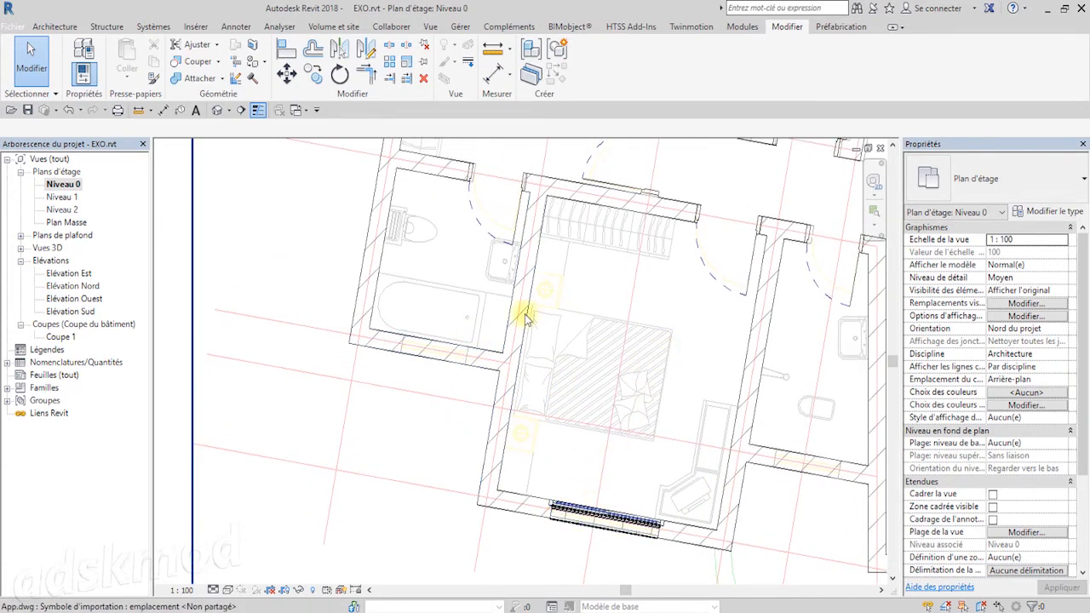
scroll(443, 332, up, 2)
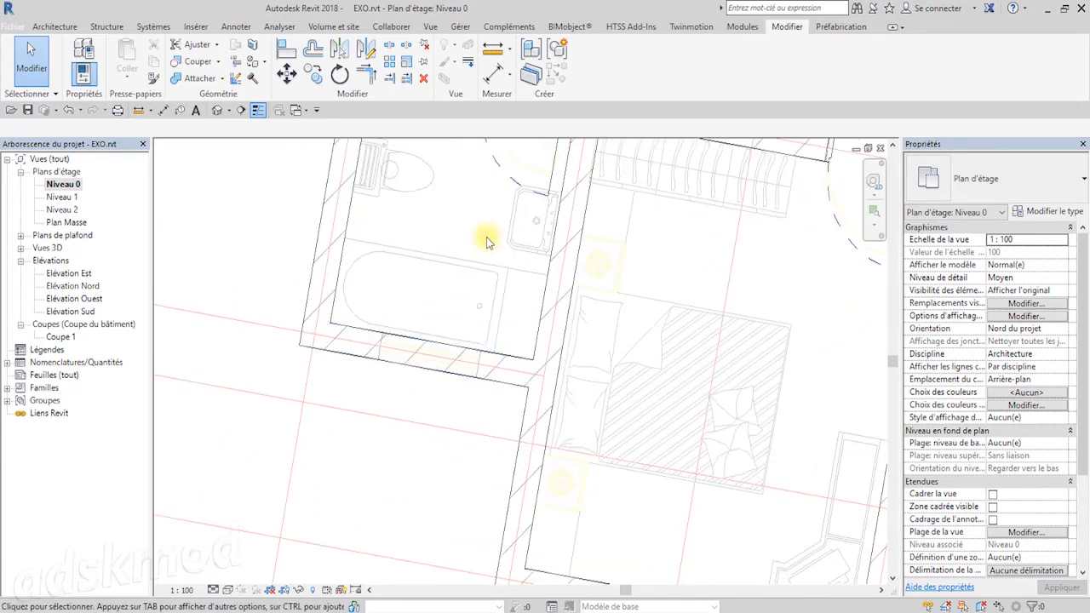
click(492, 52)
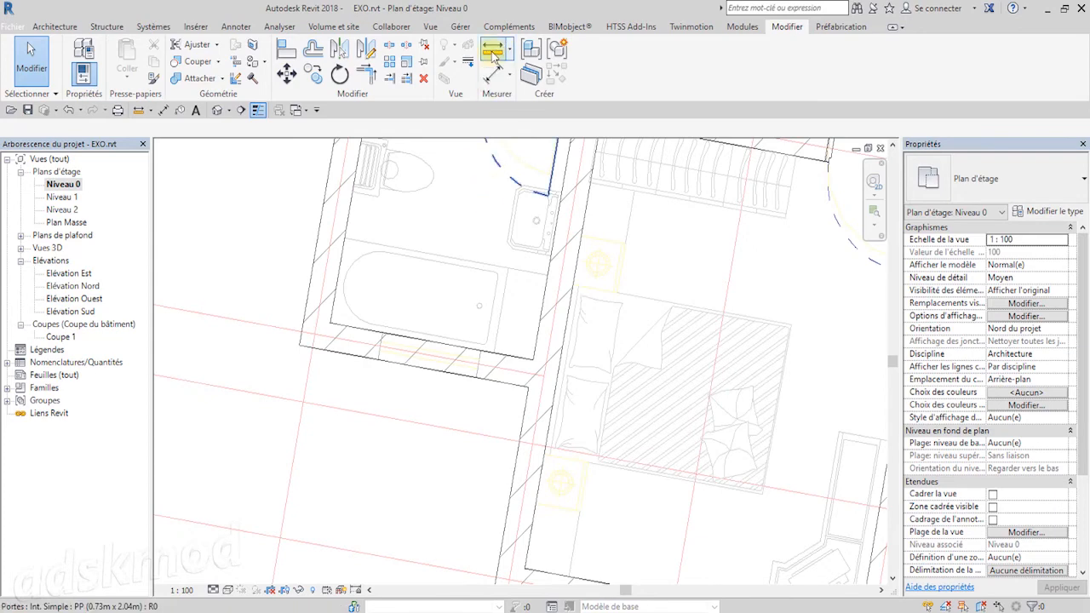
click(475, 375)
click(378, 359)
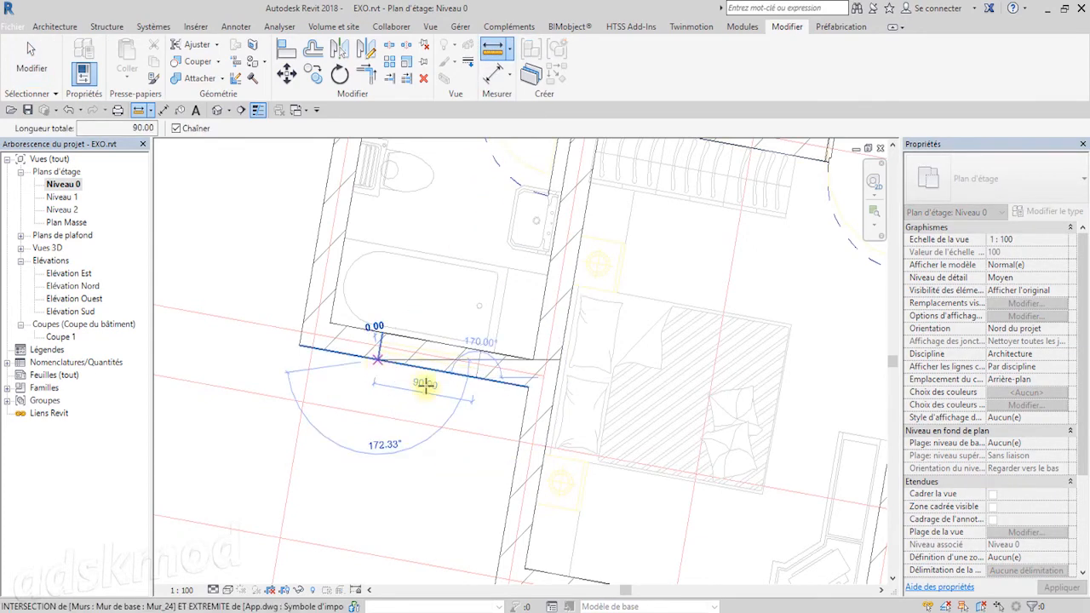
scroll(499, 418, down, 2)
key(Escape)
key(Escape)
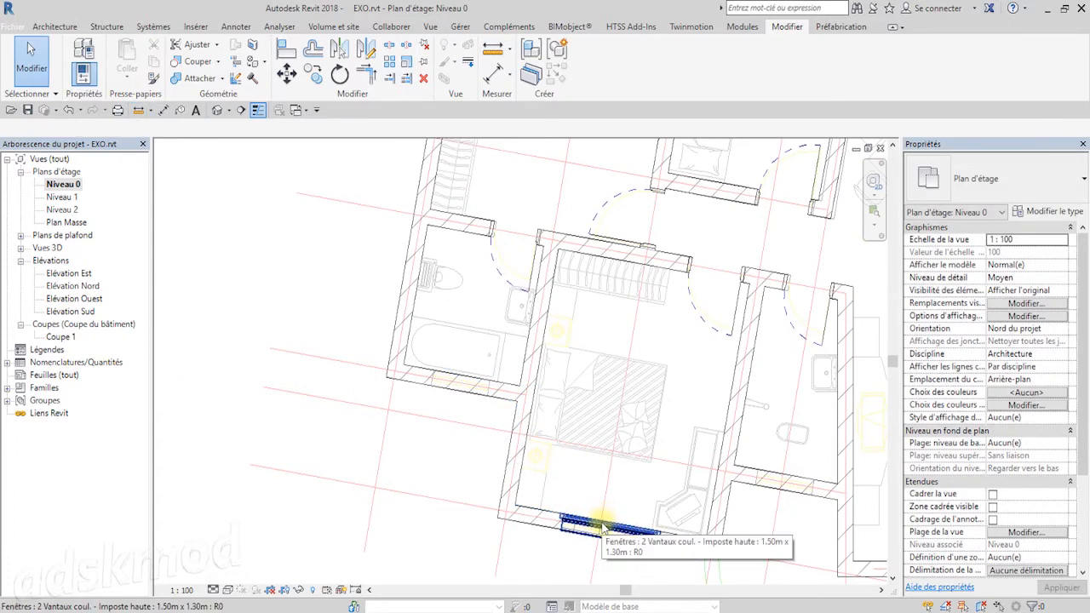
- Start placing a new window and look through the available window types
click(57, 27)
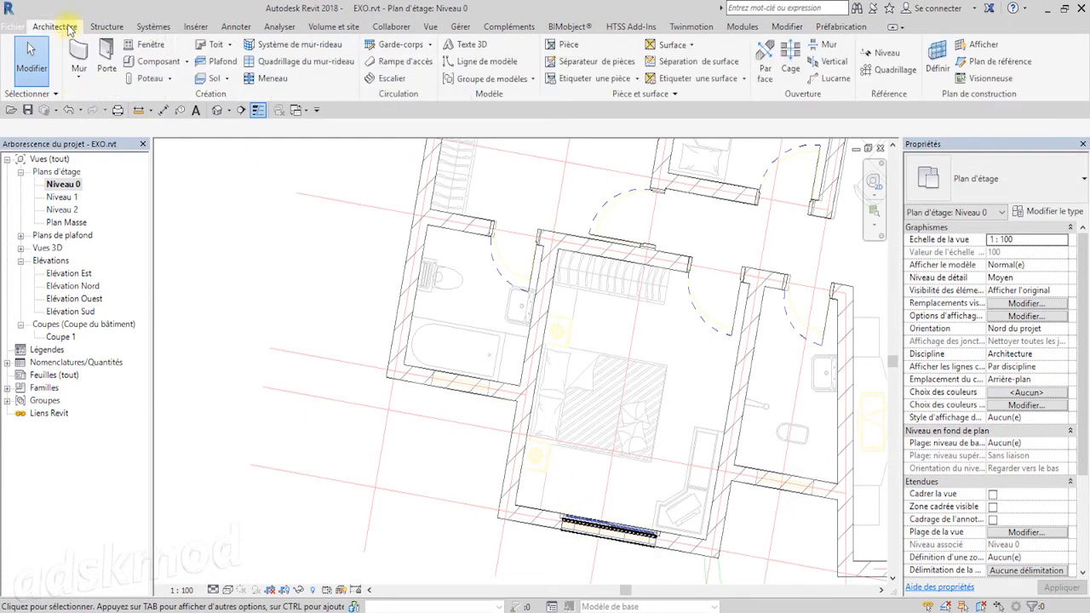
click(145, 49)
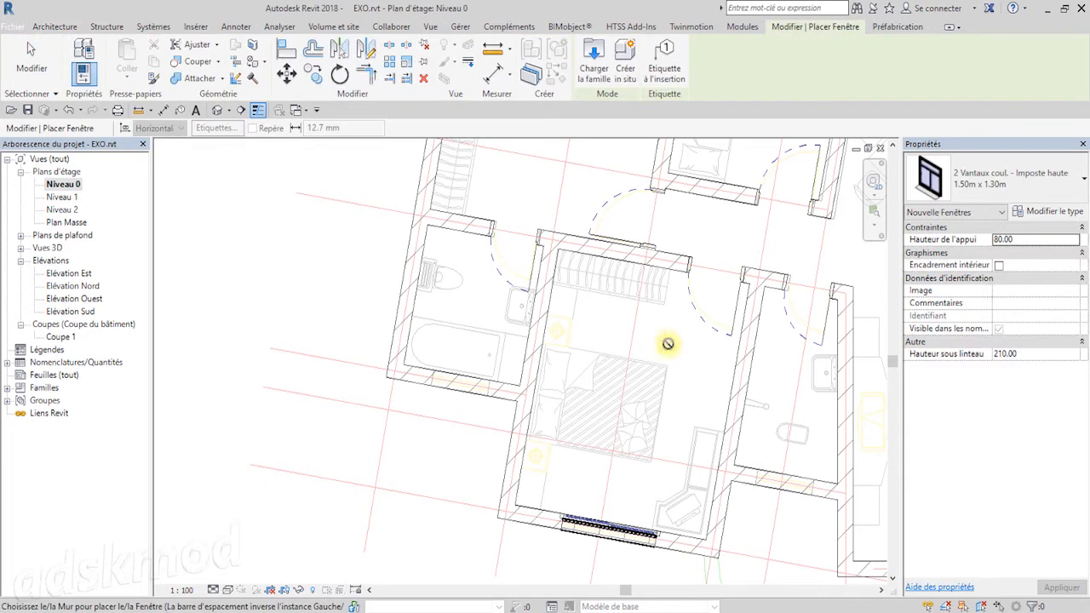
click(1040, 193)
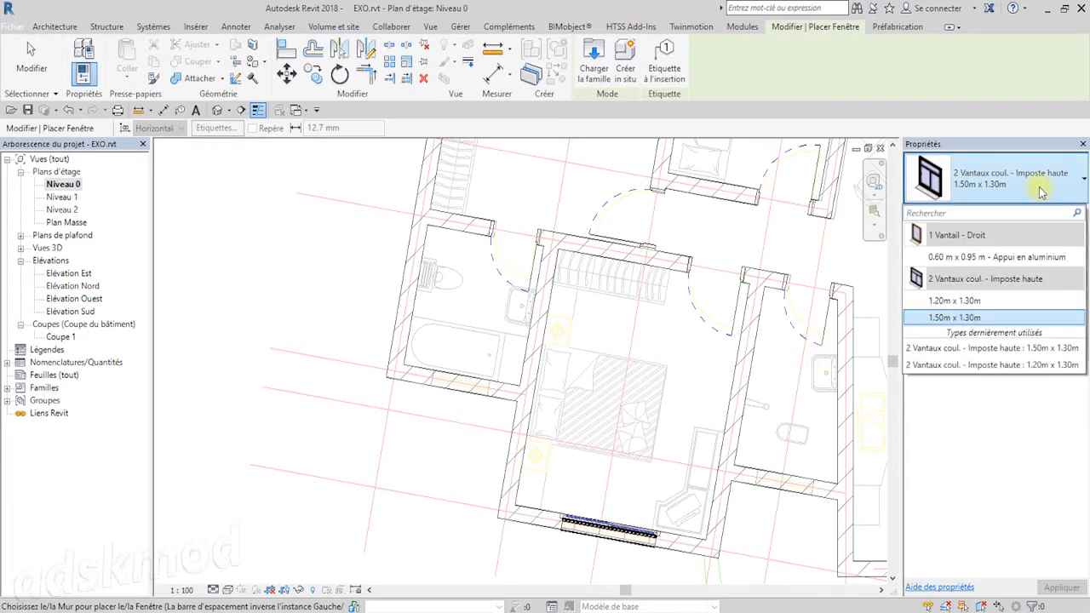
click(1040, 193)
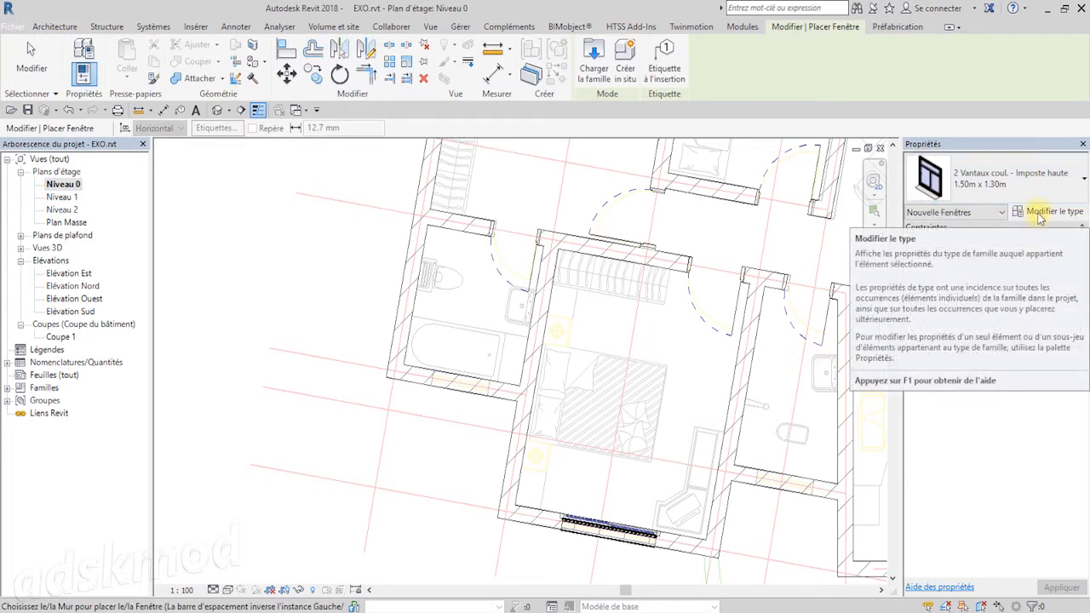
click(1038, 213)
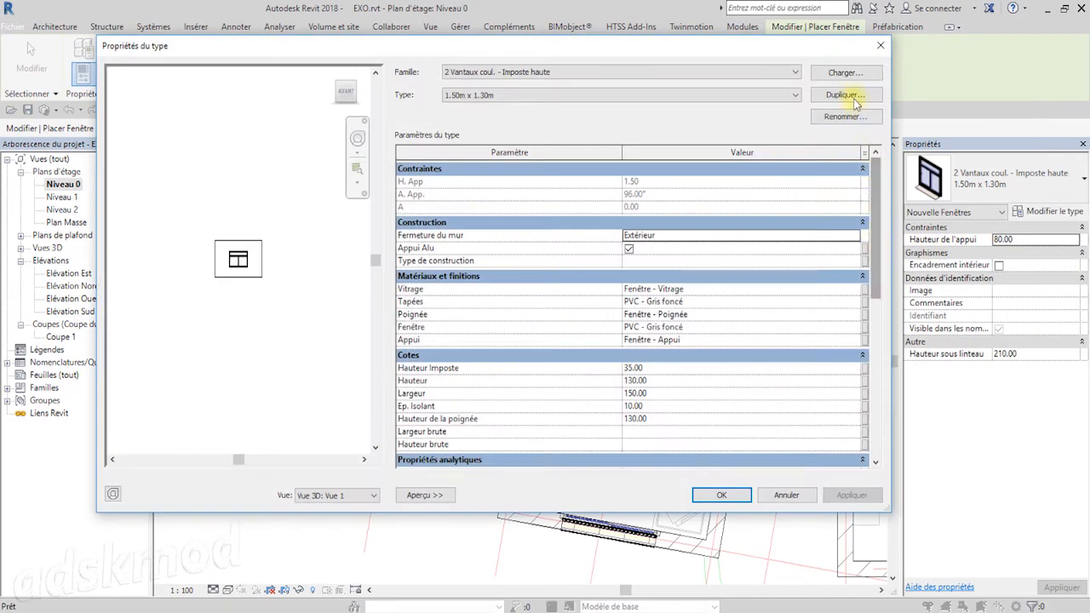
click(853, 96)
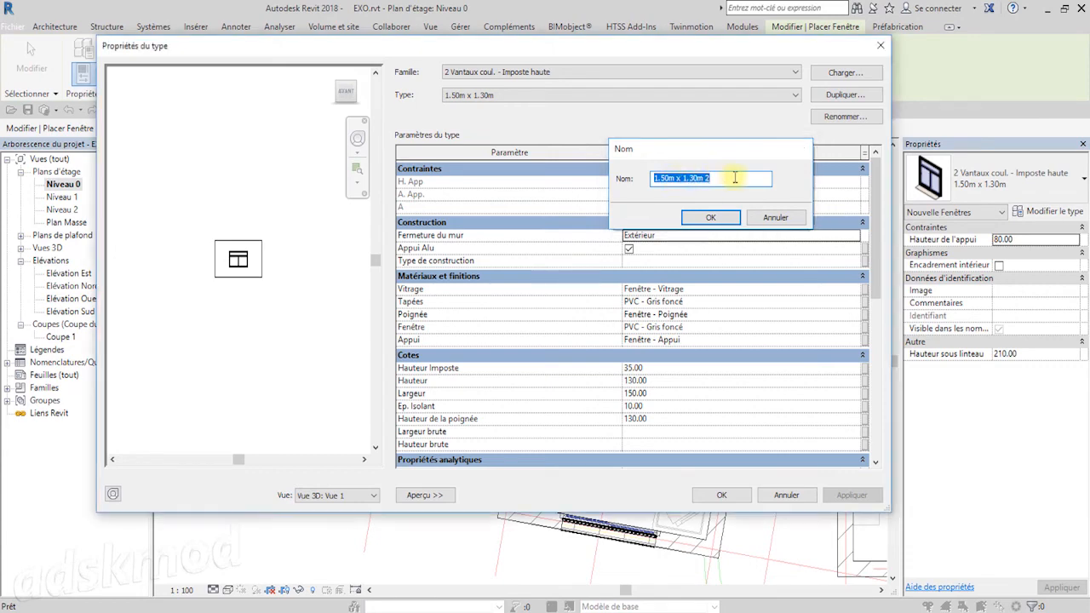
key(Escape)
key(Escape)
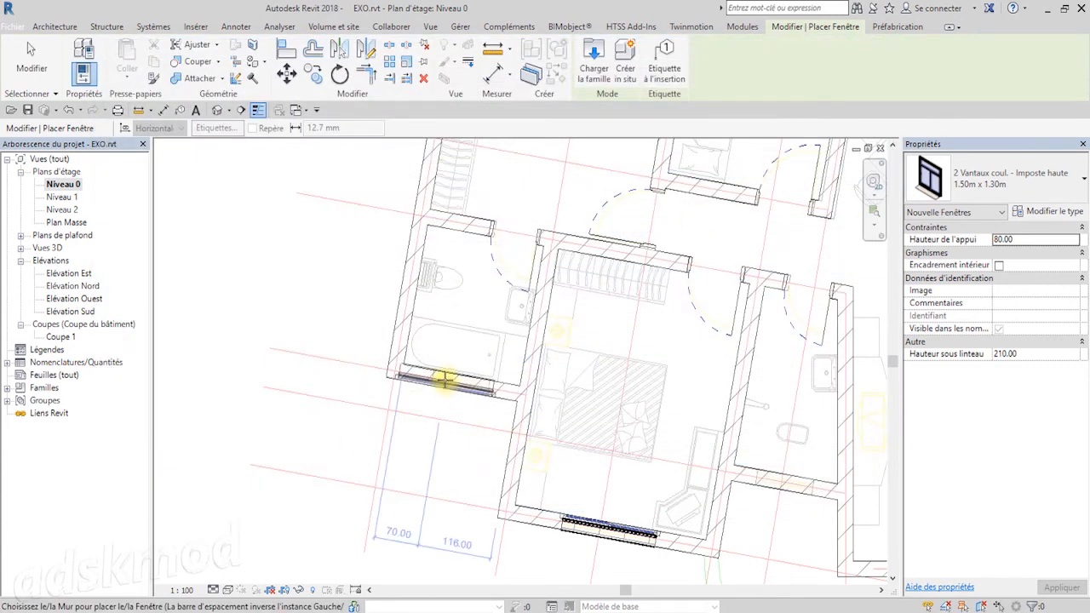
- Place a 1 Vantail - Droit window, type 0.60 m x 0.95 m - Appui en aluminium, at the bathroom's marked exterior wall opening
click(1030, 187)
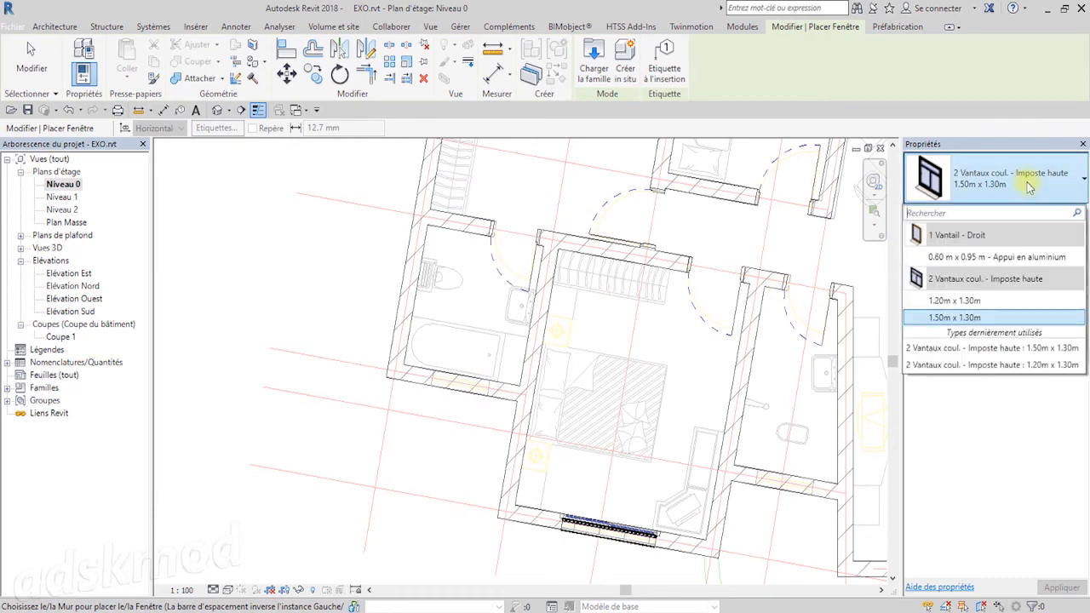
click(1013, 256)
scroll(492, 379, up, 2)
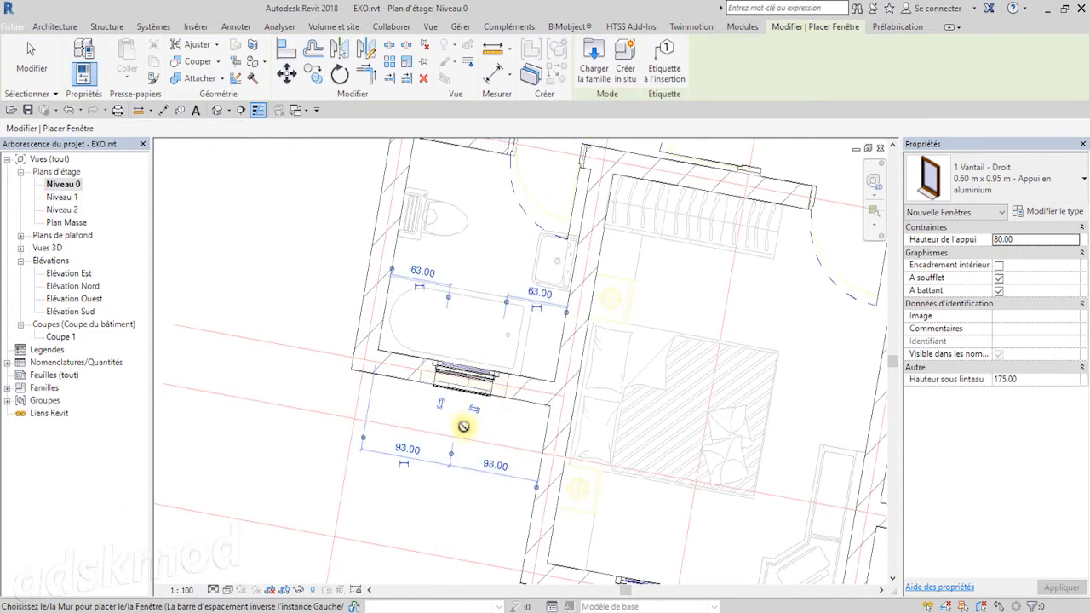
click(491, 397)
key(Escape)
key(Escape)
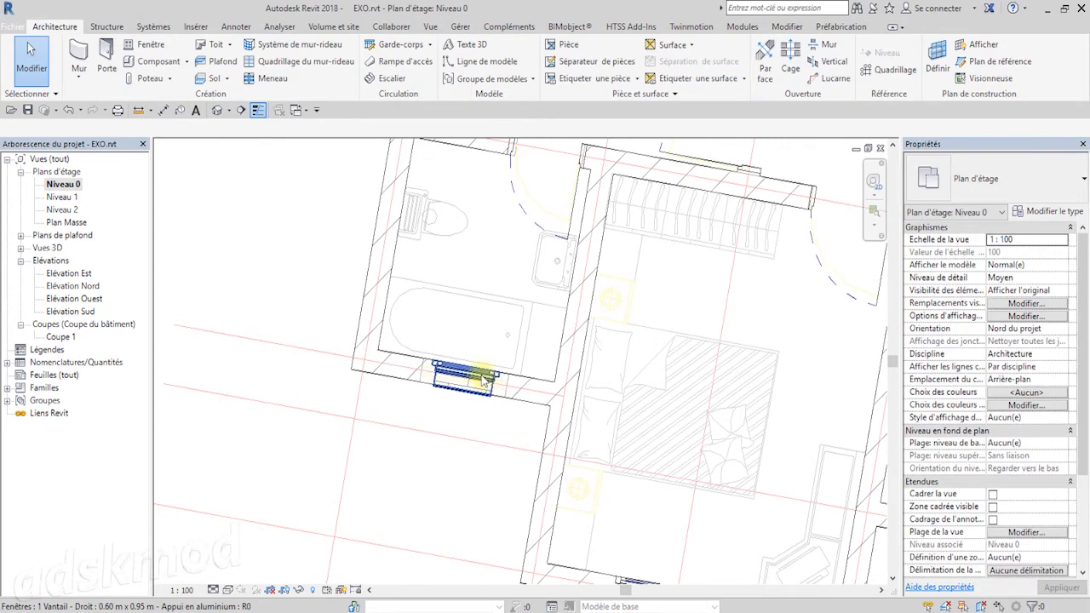
- Duplicate the bathroom window's type under the name 0.90 m x 0.95 m - Appui en aluminium
click(483, 381)
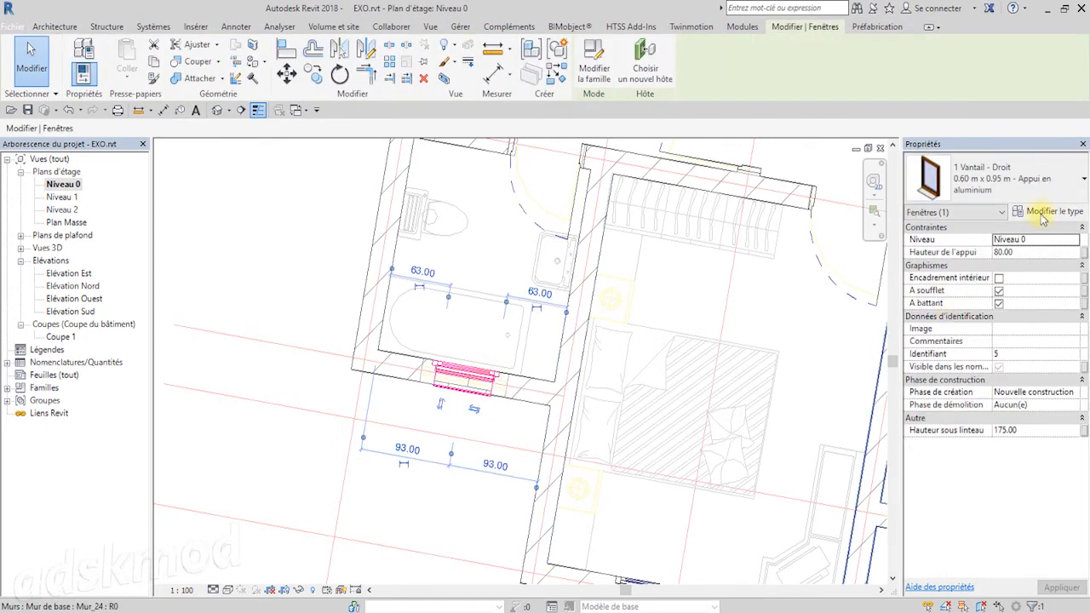
click(1042, 214)
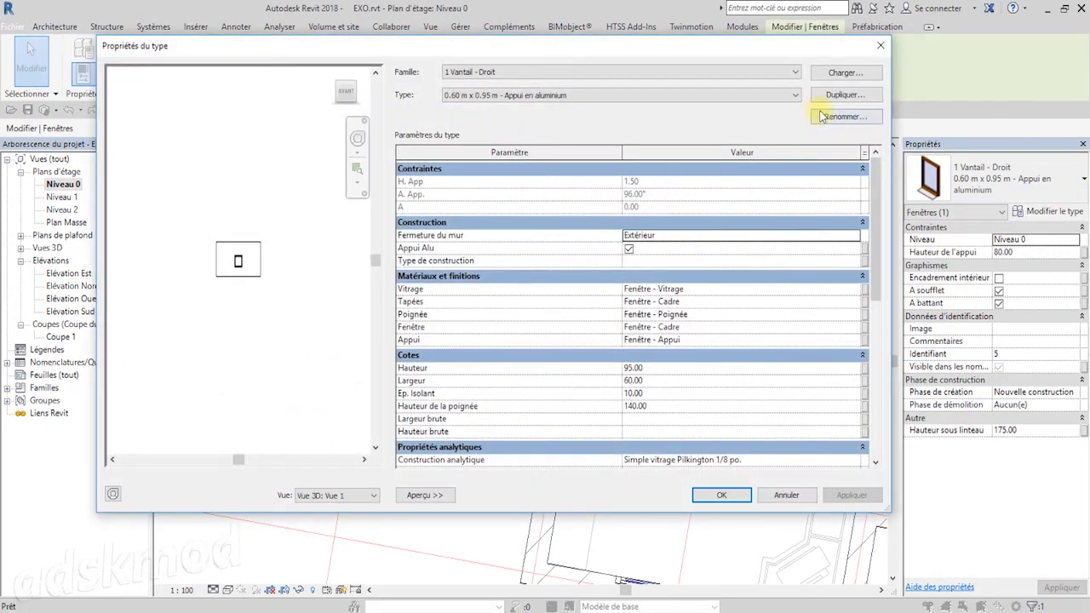
click(840, 97)
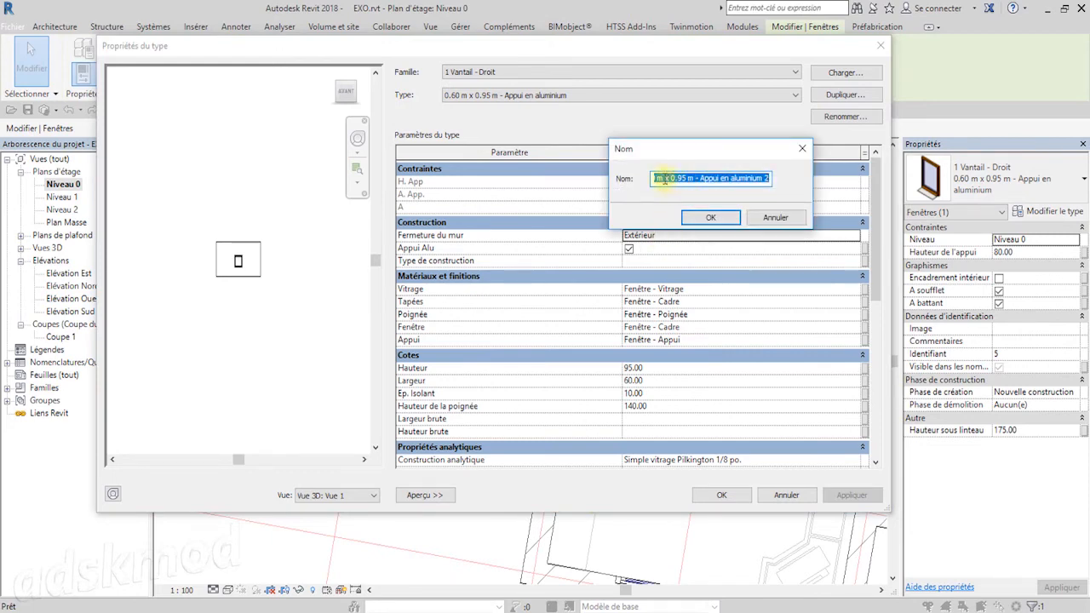
double_click(766, 178)
key(BackSpace)
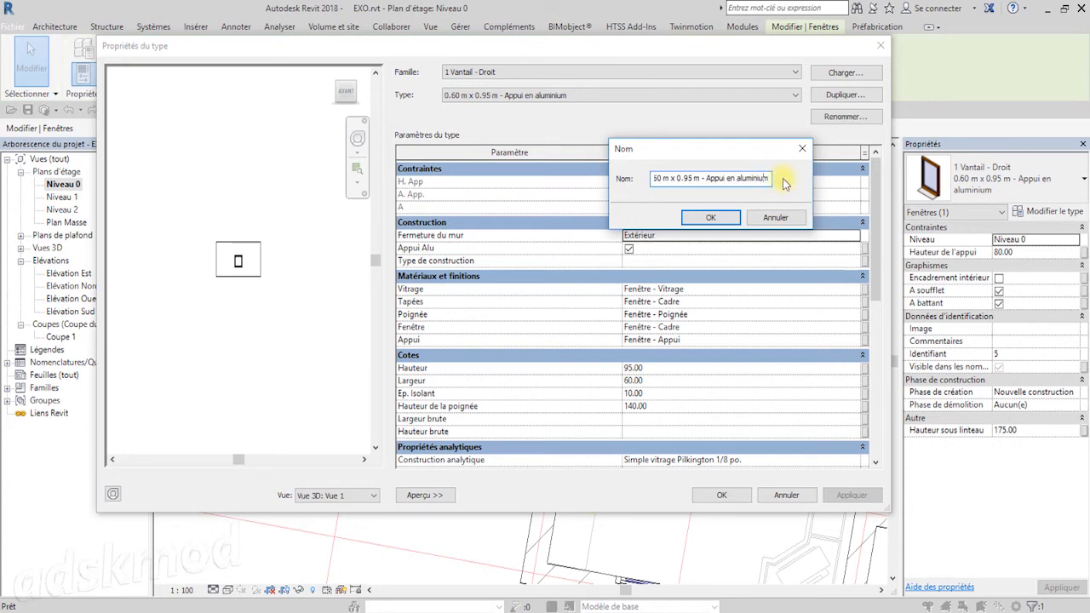
key(Left)
key(Left)
key(Left)
key(Left)
key(Left)
key(Left)
key(Left)
key(Left)
key(Left)
key(Left)
key(Left)
key(Left)
key(Left)
key(Left)
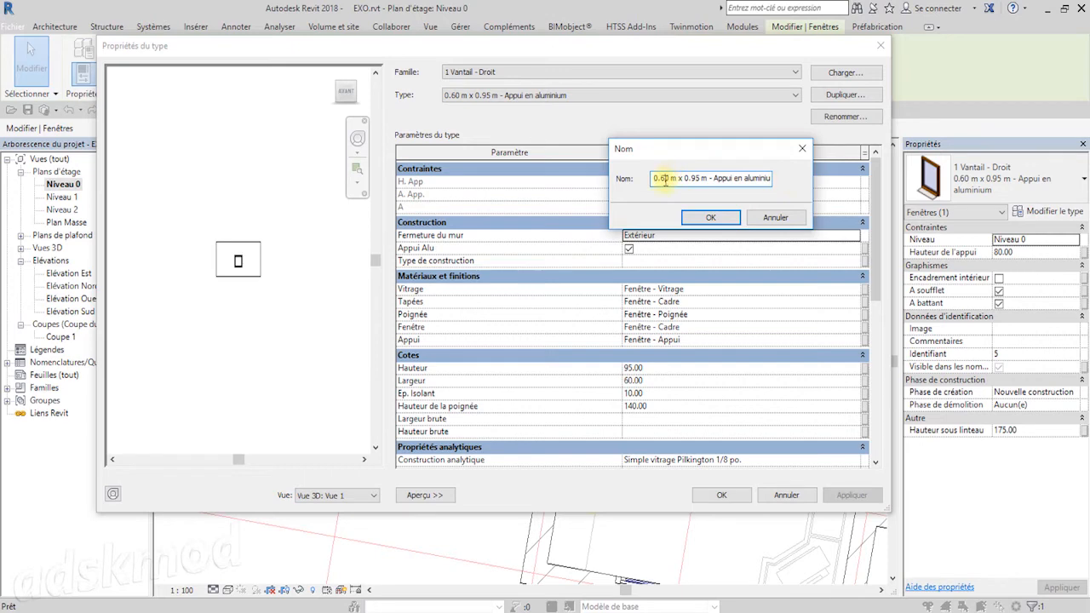
key(BackSpace)
text(9)
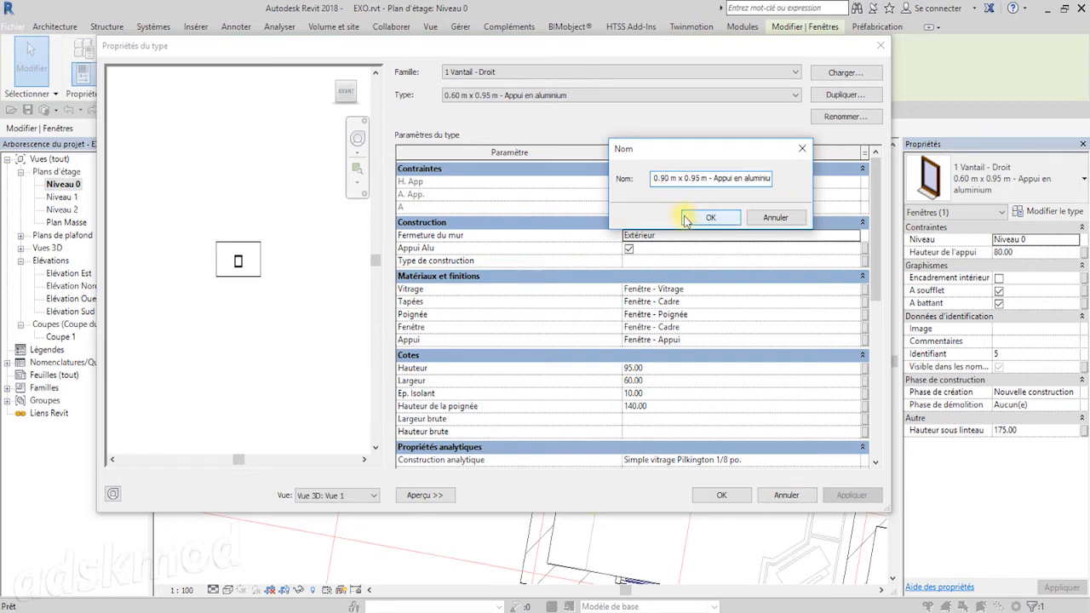
click(688, 218)
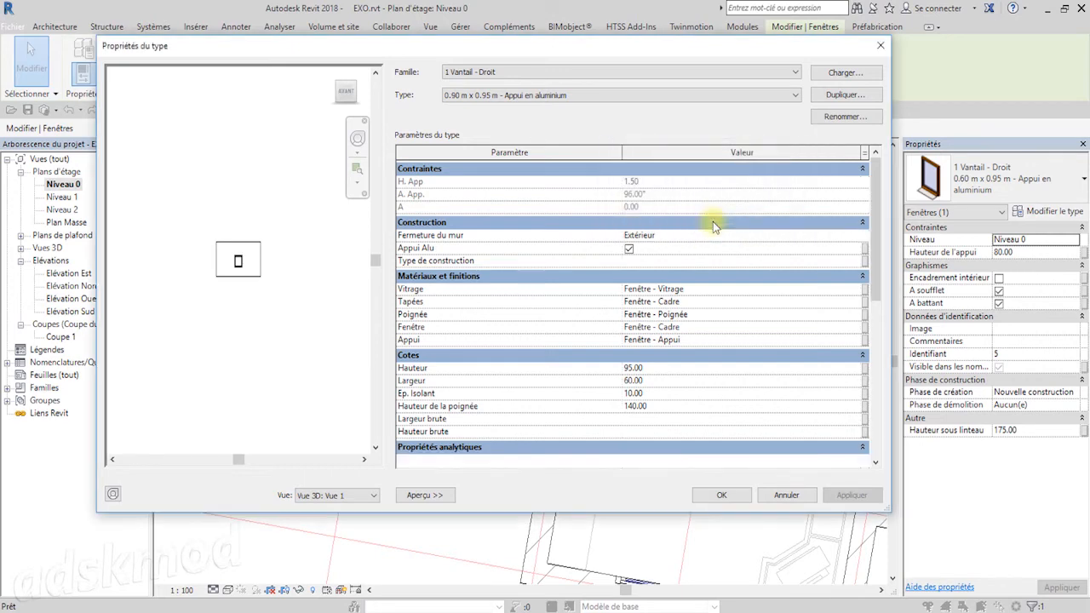
- Set the duplicated bathroom window type's Largeur to 90 and compare the window with the marked opening
click(654, 385)
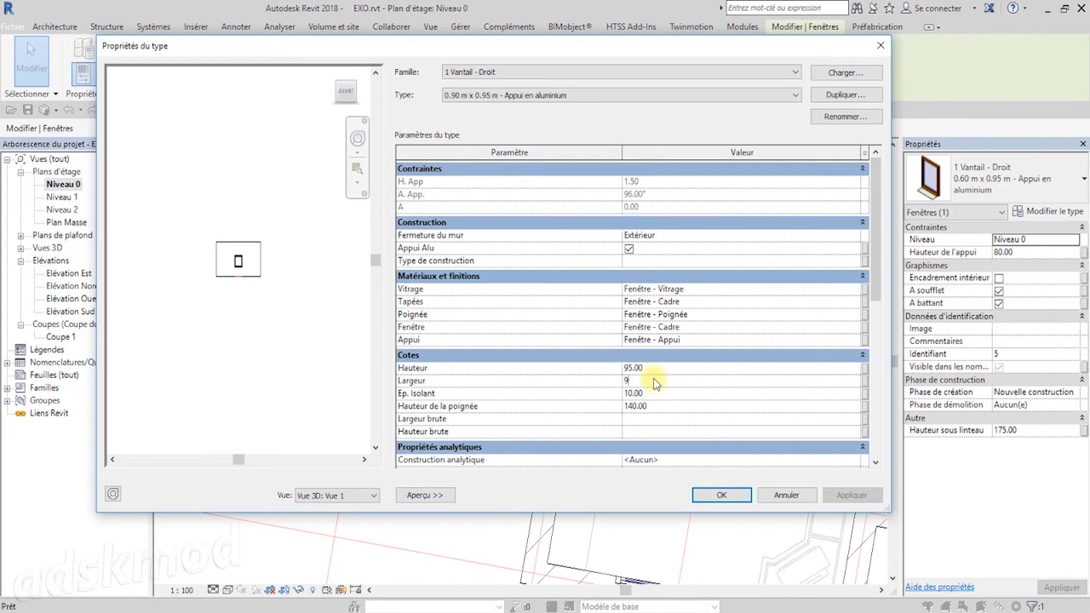
text(90)
click(721, 495)
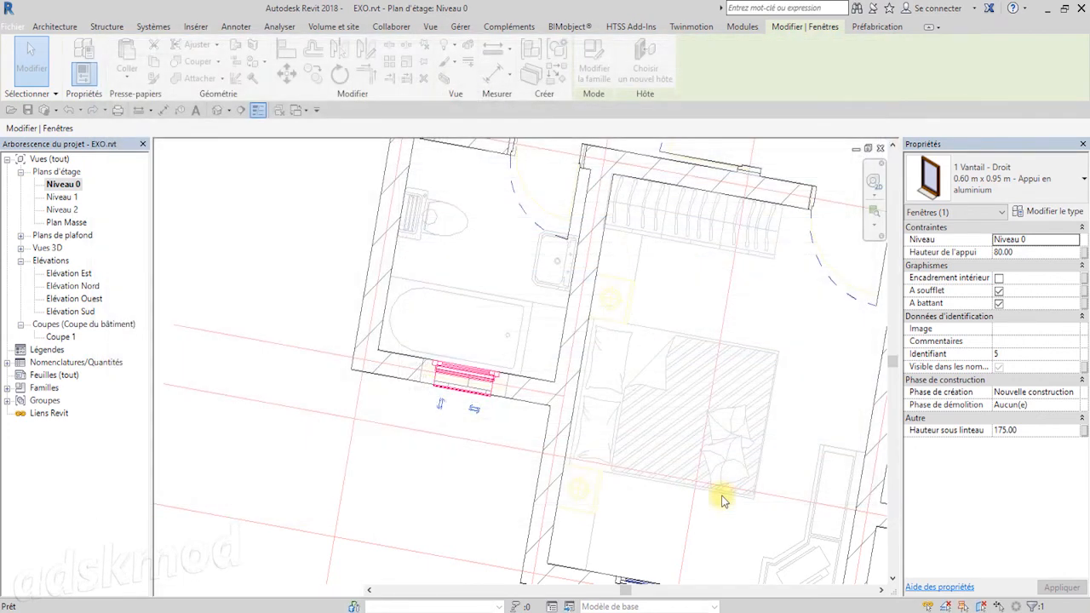
scroll(498, 405, up, 5)
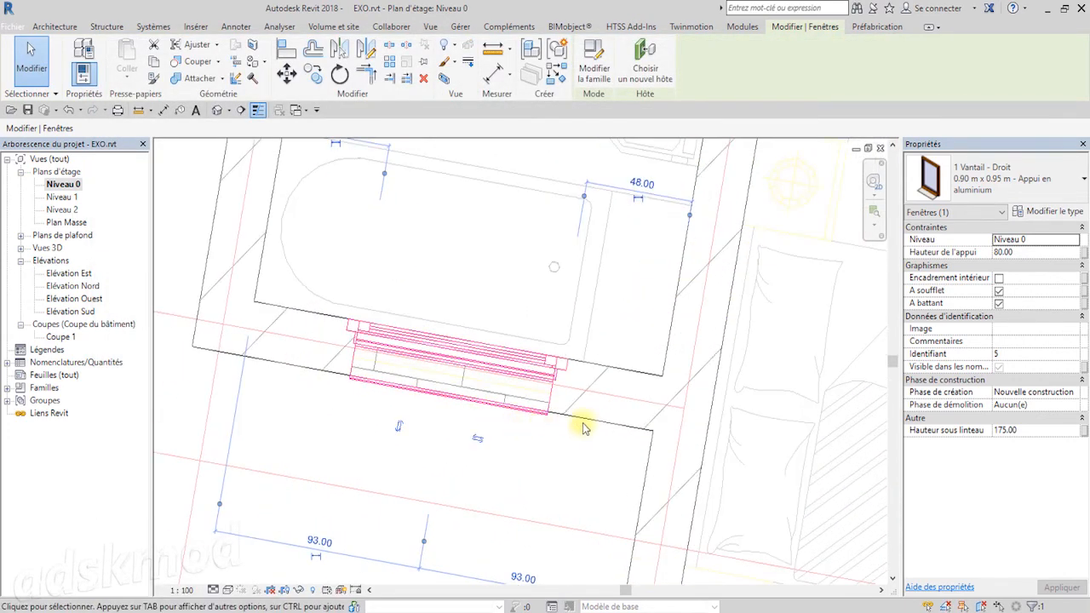
scroll(583, 428, down, 6)
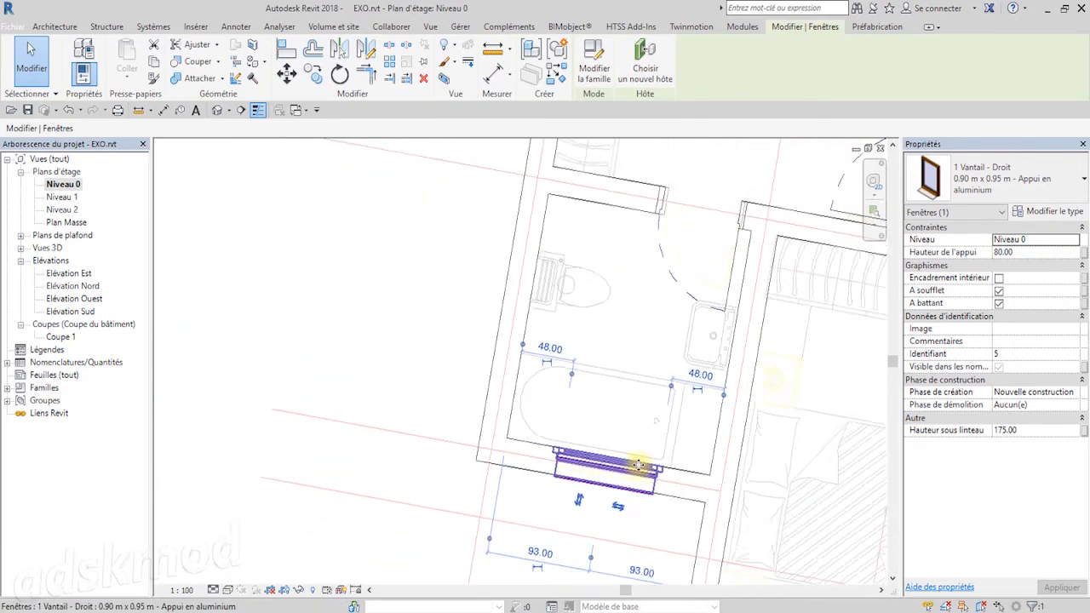
- Measure the width of the marked window opening in the north exterior wall of the upper-left bedroom
middle_drag(633, 385, 478, 175)
middle_drag(530, 264, 502, 582)
middle_drag(515, 322, 525, 589)
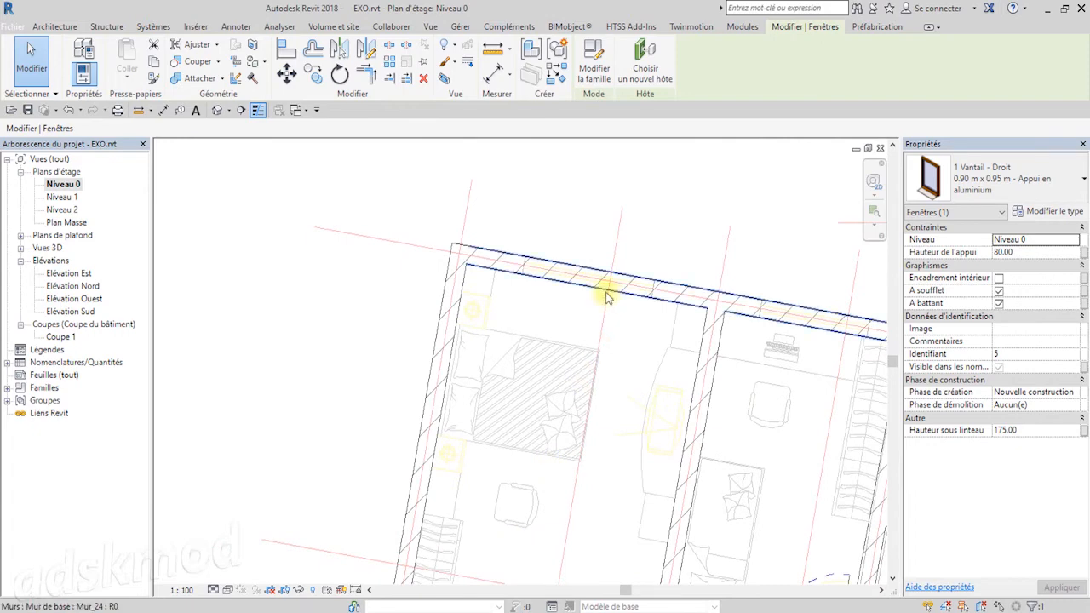
click(495, 48)
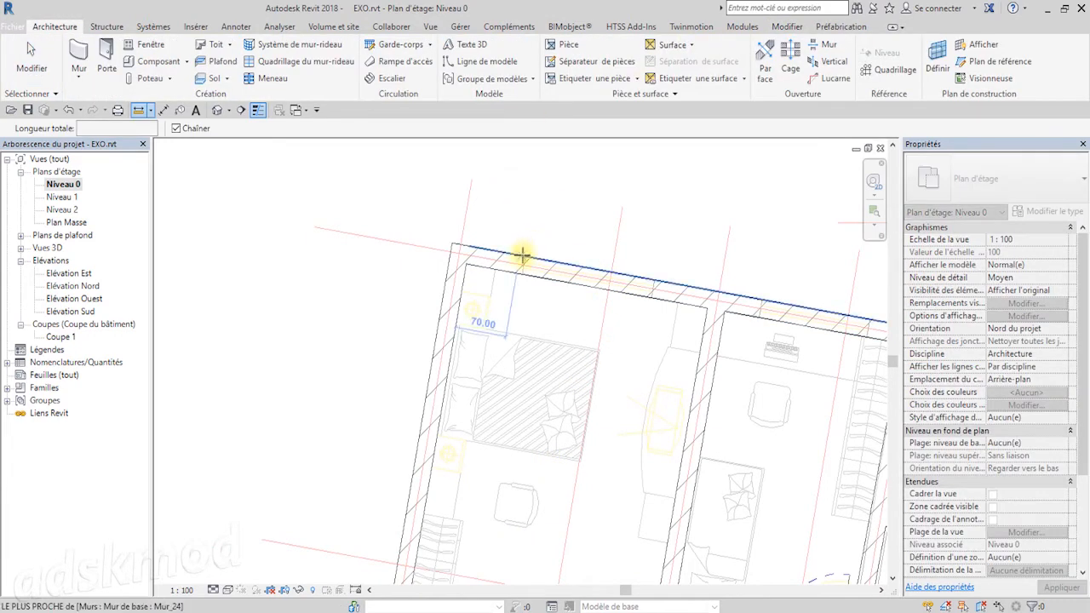
click(524, 254)
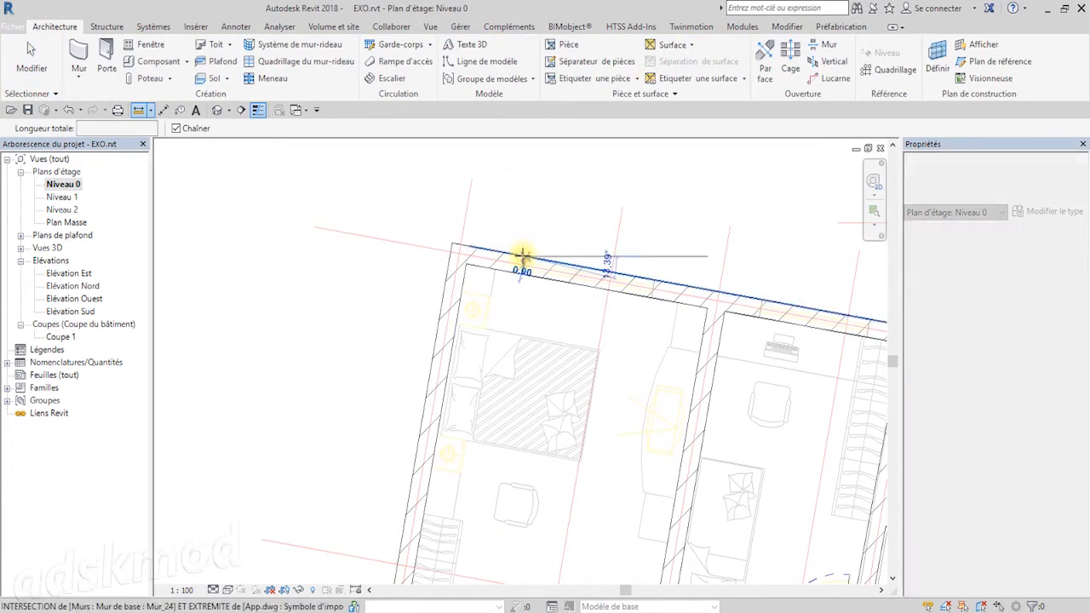
click(652, 279)
scroll(635, 317, up, 2)
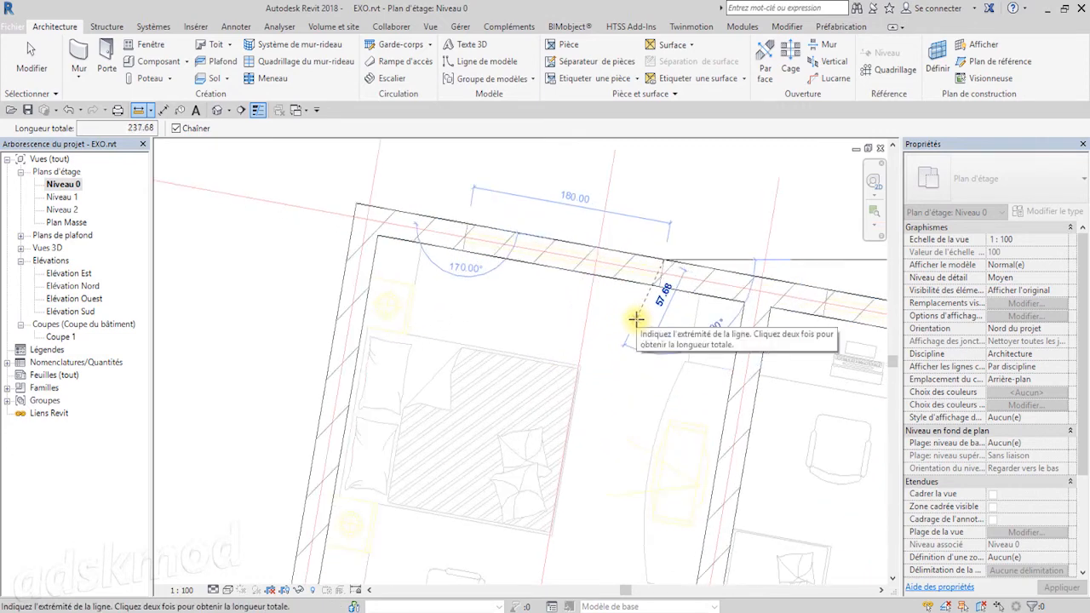
scroll(634, 316, down, 5)
middle_drag(632, 316, 588, 213)
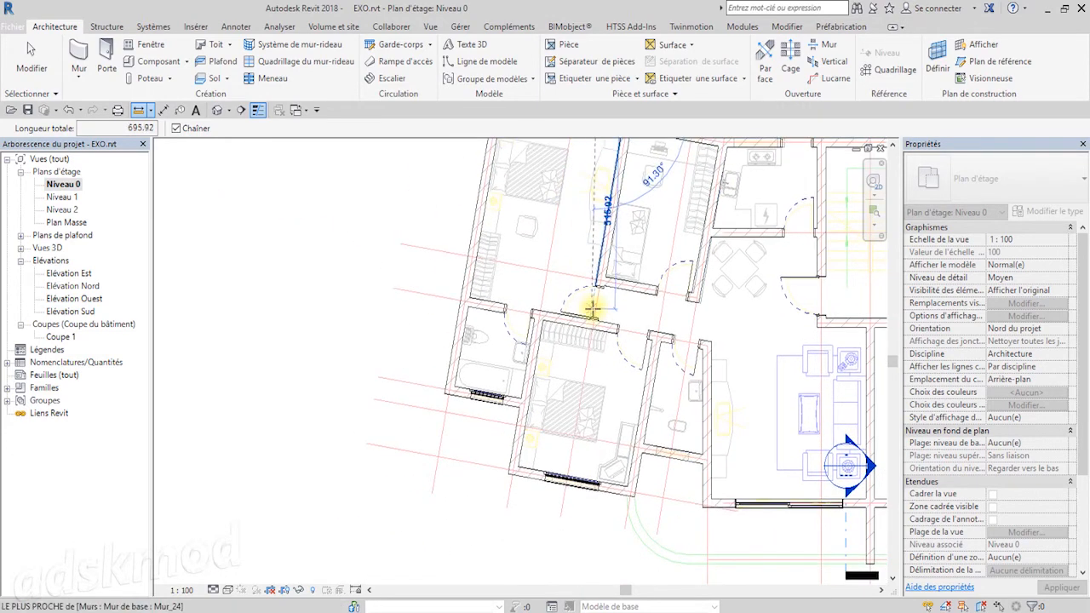
key(Escape)
key(Escape)
- Place a window similar to the lower bedroom's 2 Vantaux coul. - Imposte haute, 1.50m x 1.30m, at the upper-left bedroom's marked north opening
middle_drag(590, 407, 581, 452)
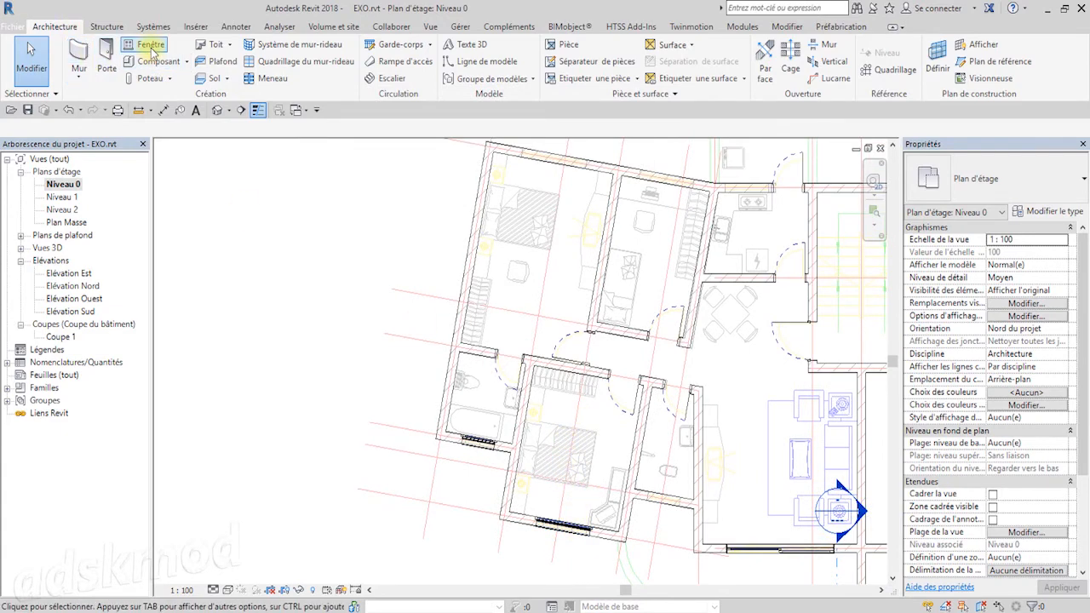
click(564, 528)
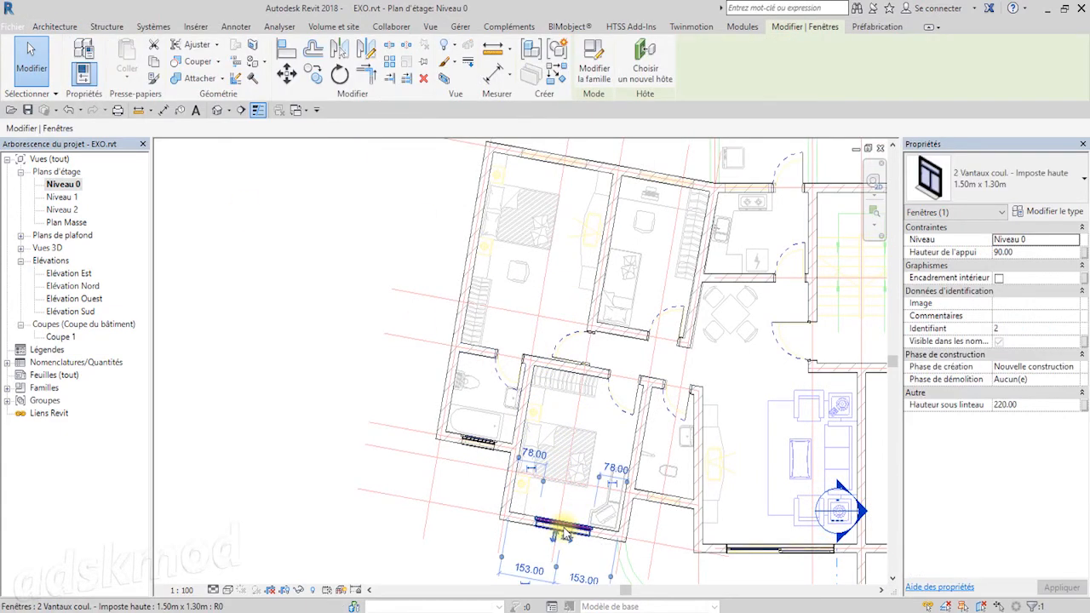
click(555, 75)
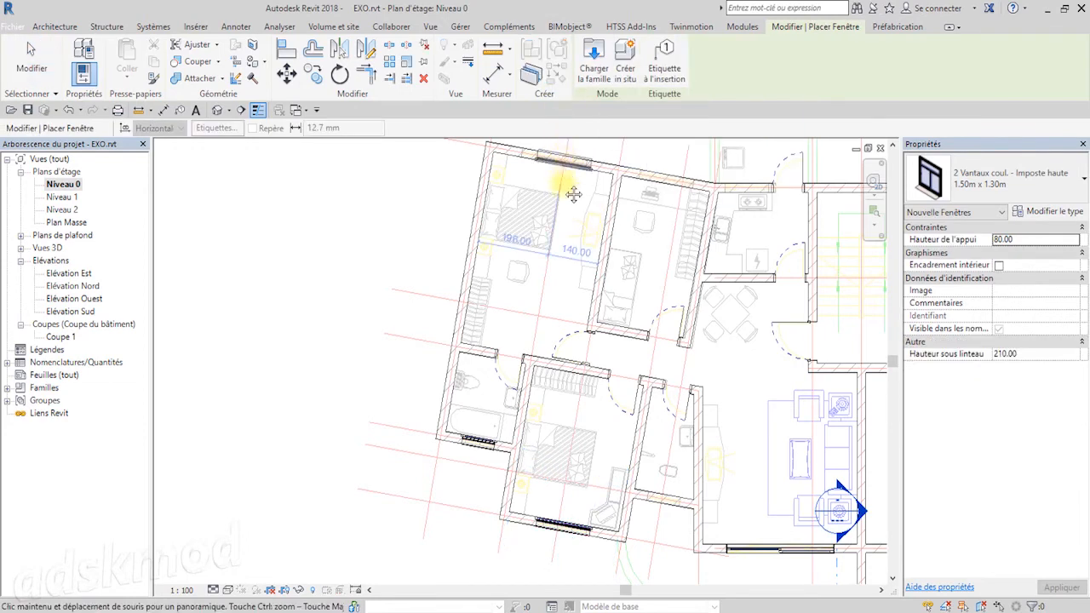
scroll(557, 178, up, 5)
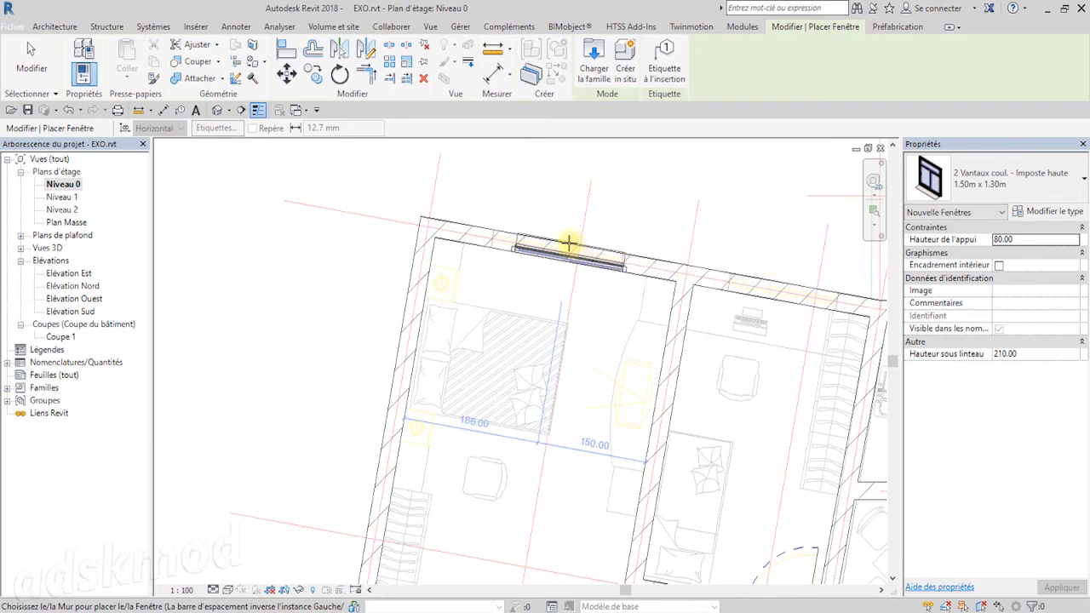
click(564, 244)
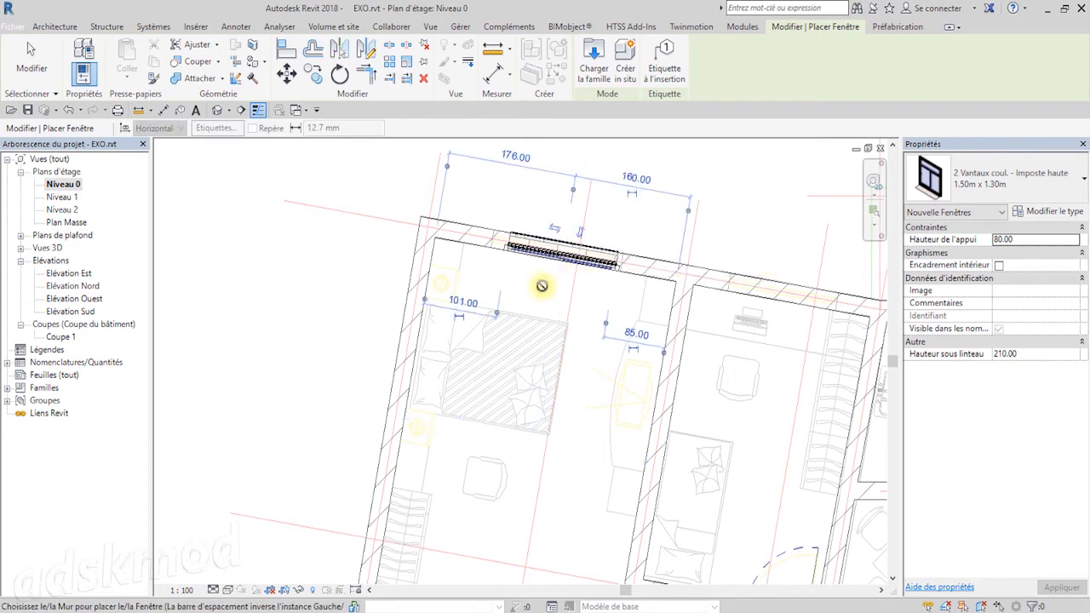
key(Escape)
key(Escape)
- Duplicate the upper-left bedroom window's type as 1.80m x 1.30m and set its Largeur to 180
click(559, 264)
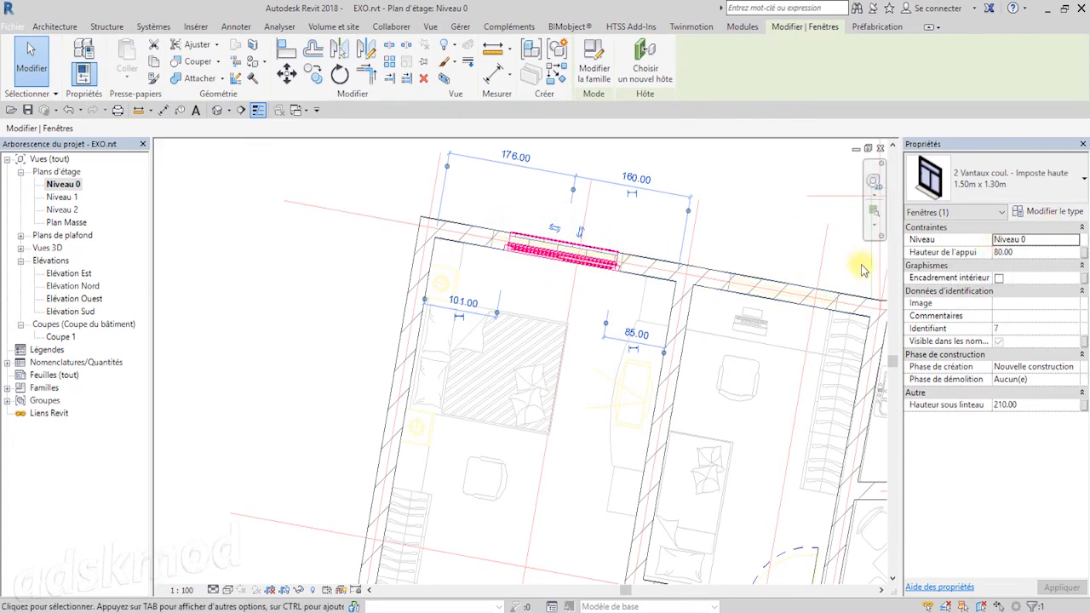
click(1047, 211)
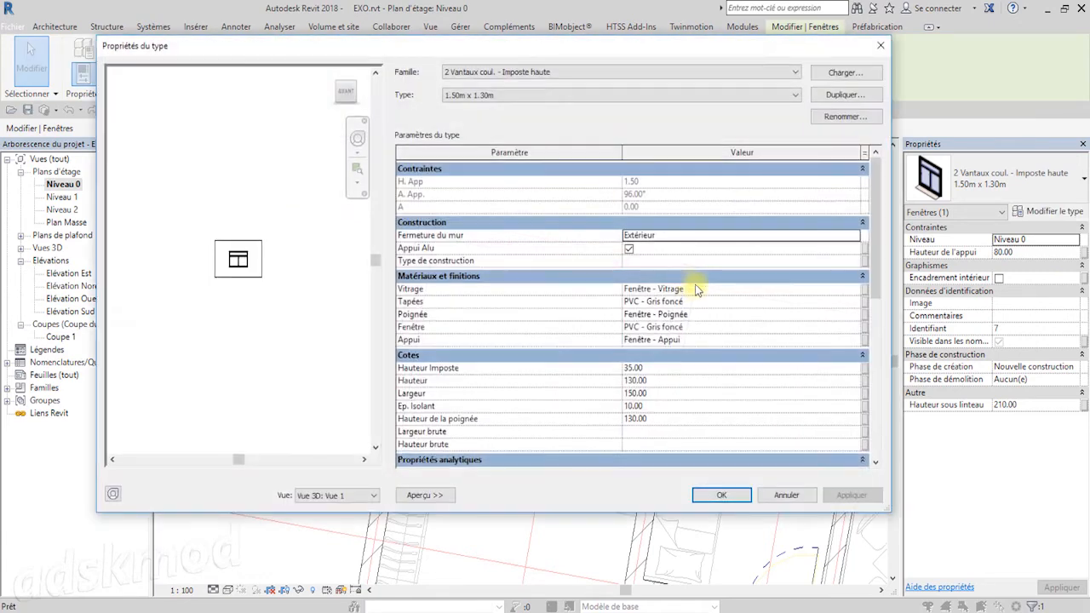
click(843, 95)
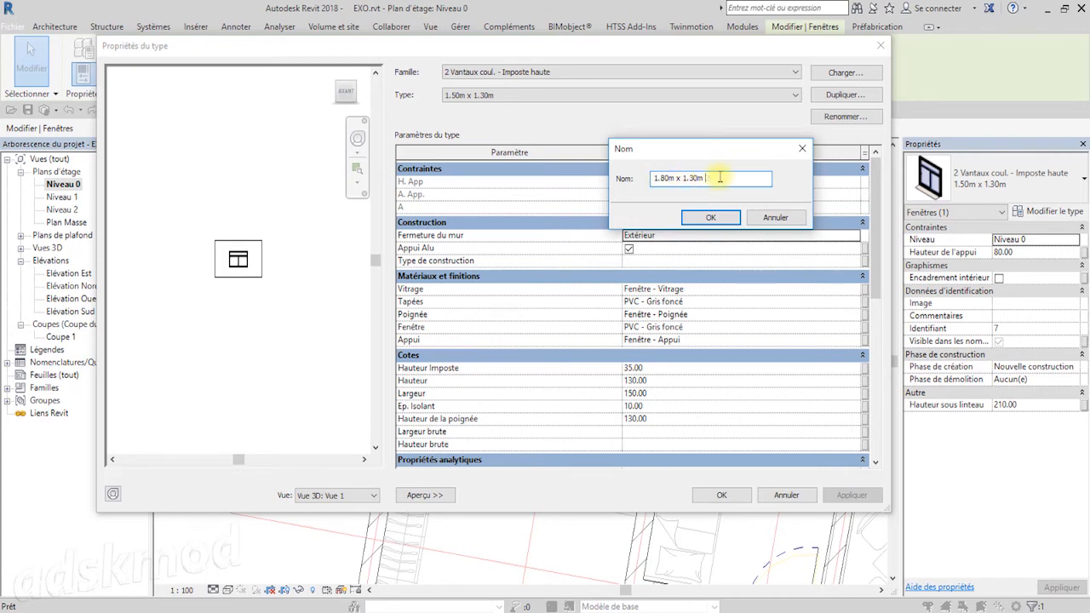
click(709, 217)
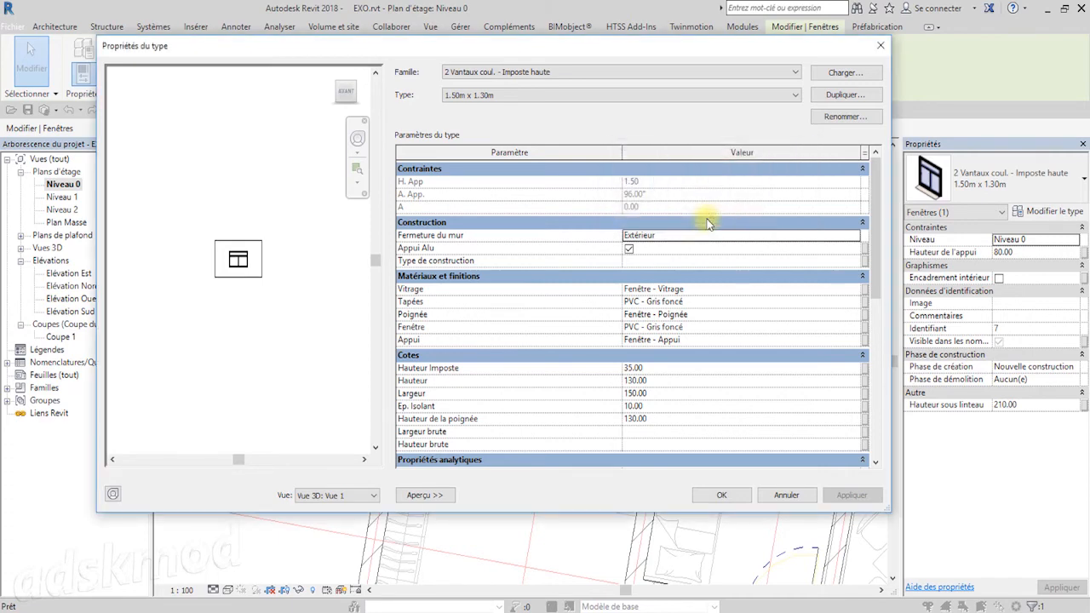
click(667, 394)
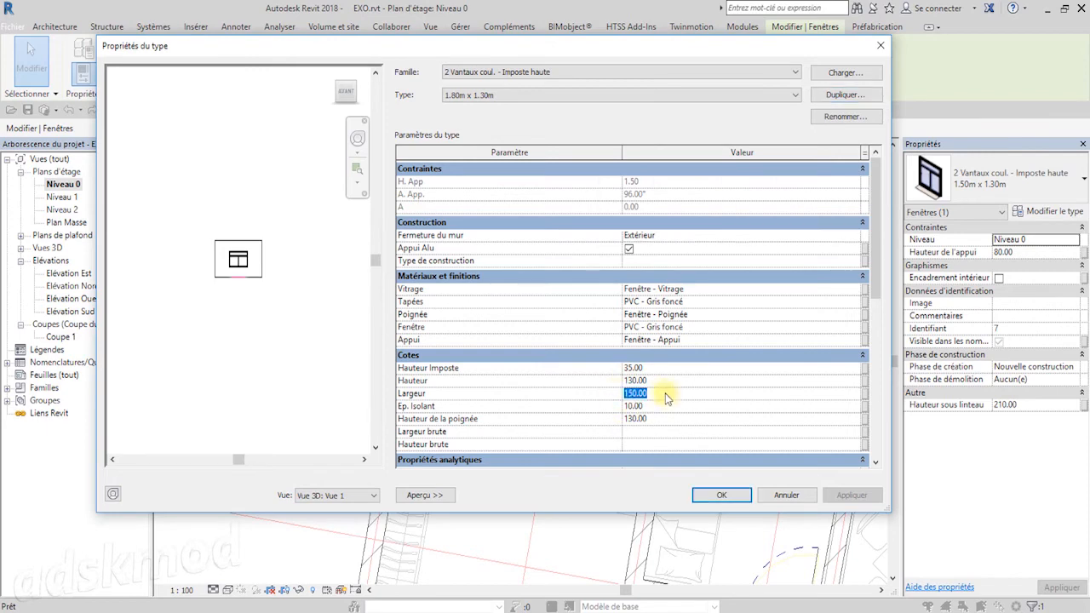
click(724, 496)
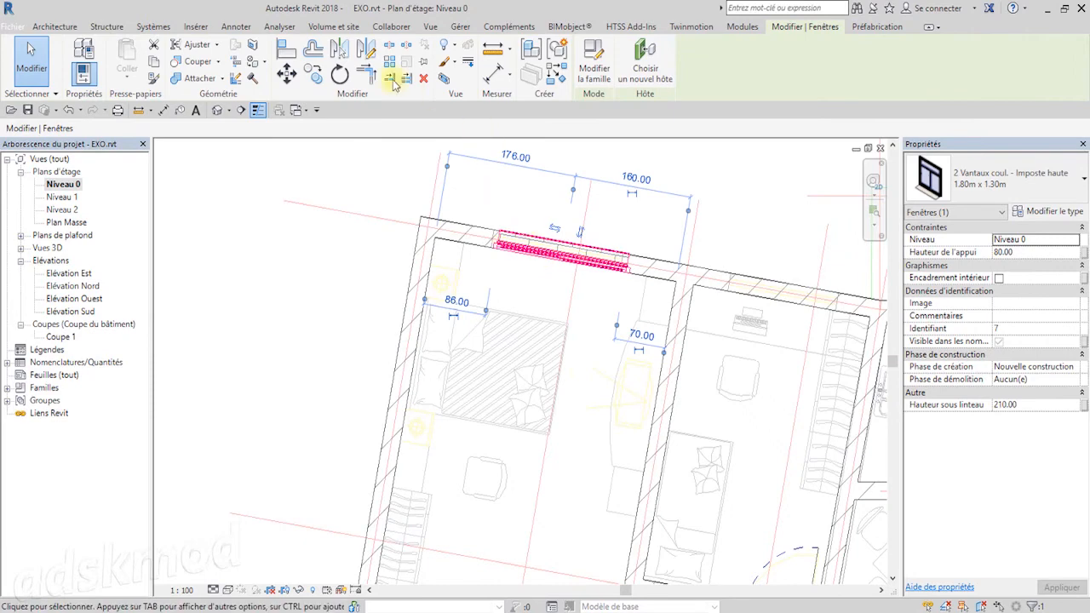
- Align the left edge of the 1.80m x 1.30m window with the left end of the marked opening
click(286, 50)
scroll(511, 221, up, 4)
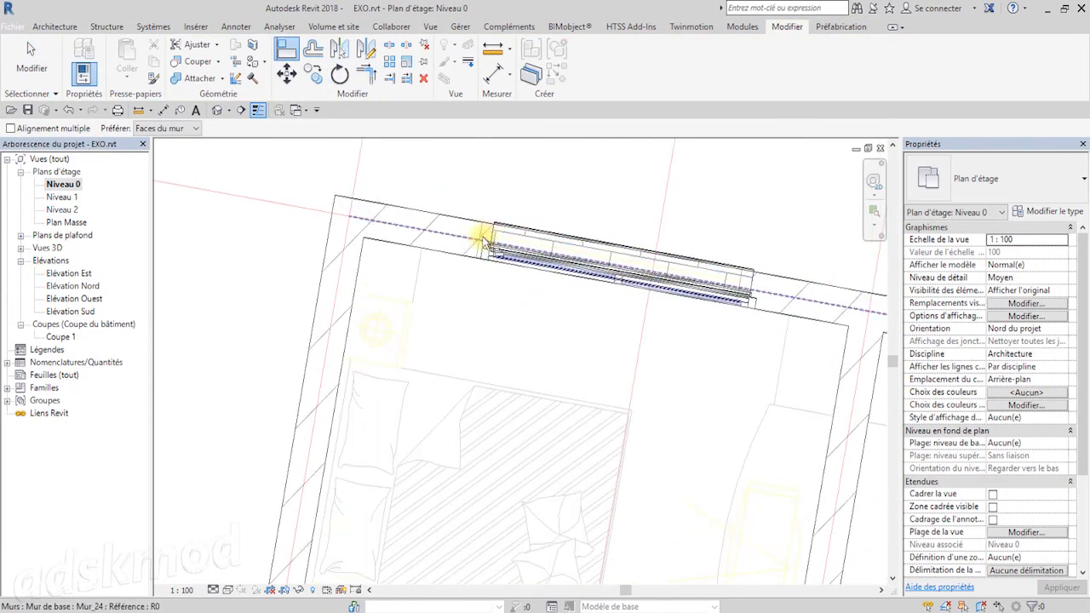
click(482, 235)
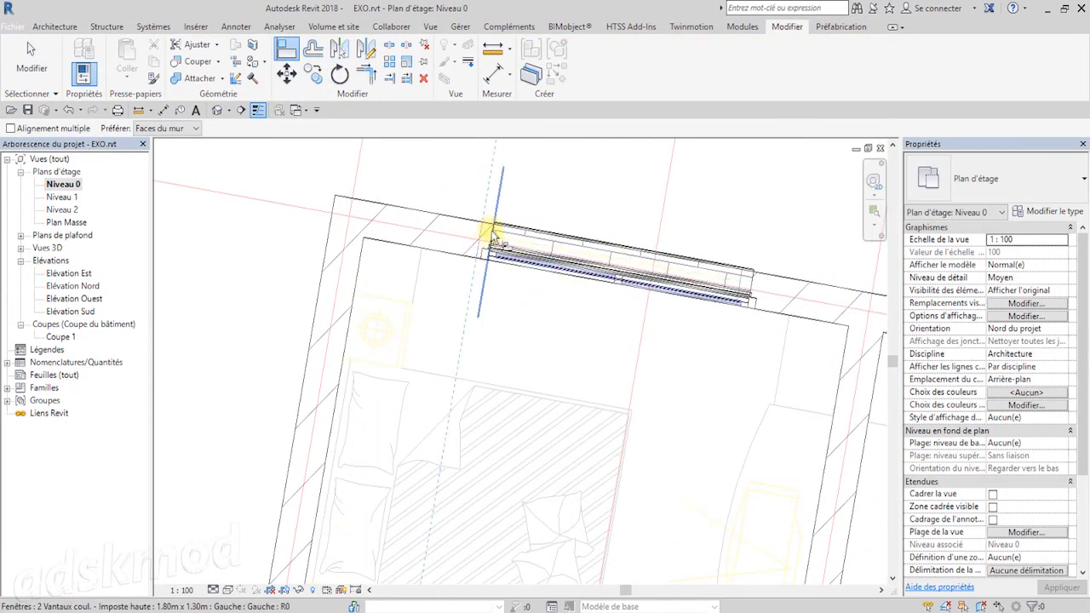
click(492, 236)
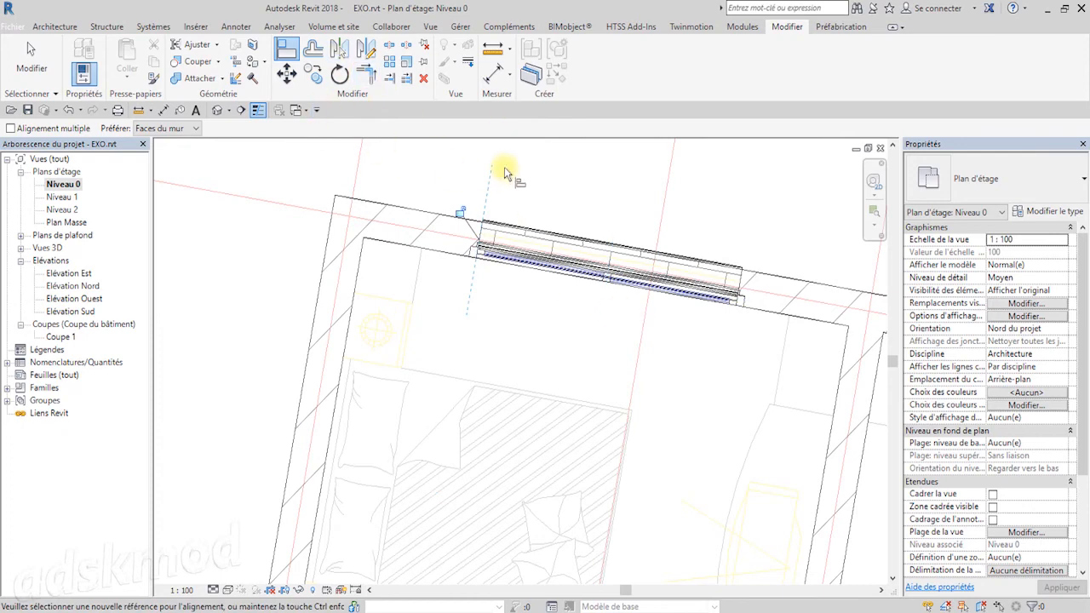
scroll(591, 320, down, 5)
key(Escape)
key(Escape)
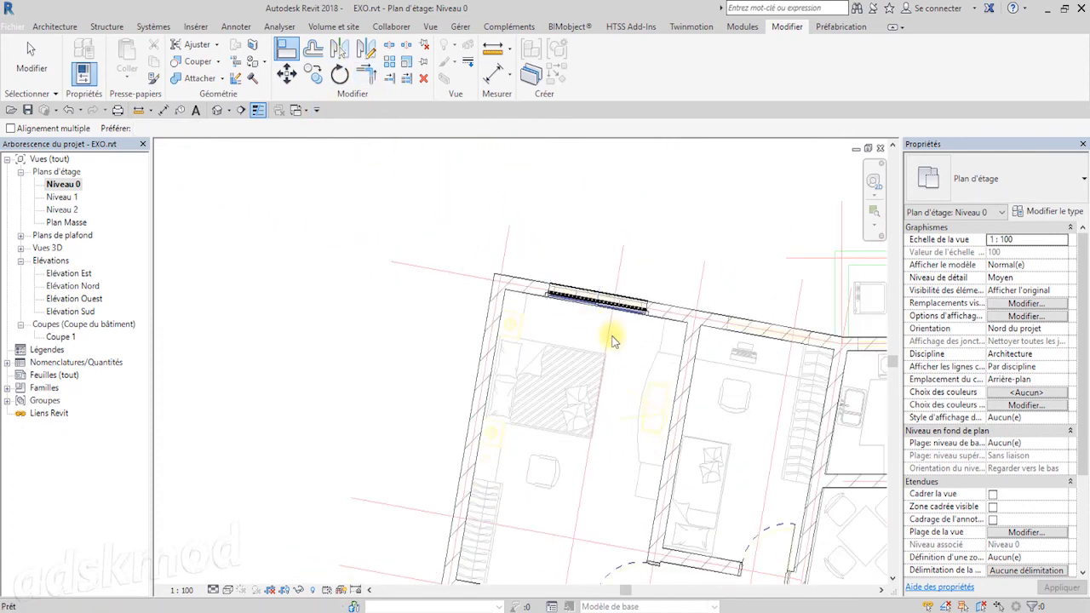
- Measure the width of the marked window opening in the north wall of the neighbouring room with the desk
scroll(511, 289, up, 2)
scroll(653, 294, up, 2)
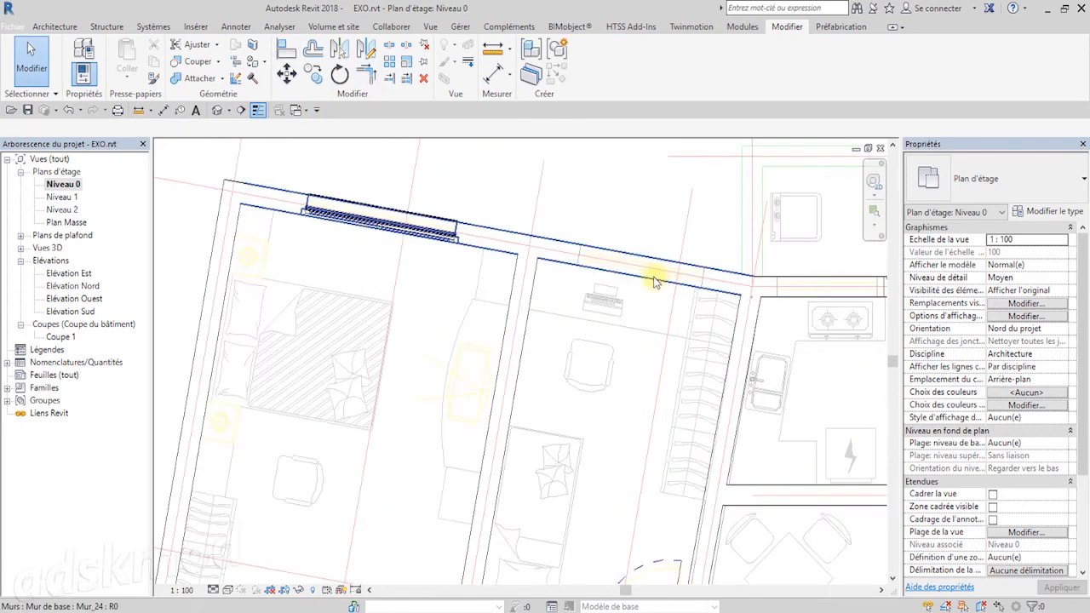
scroll(654, 283, up, 1)
click(494, 51)
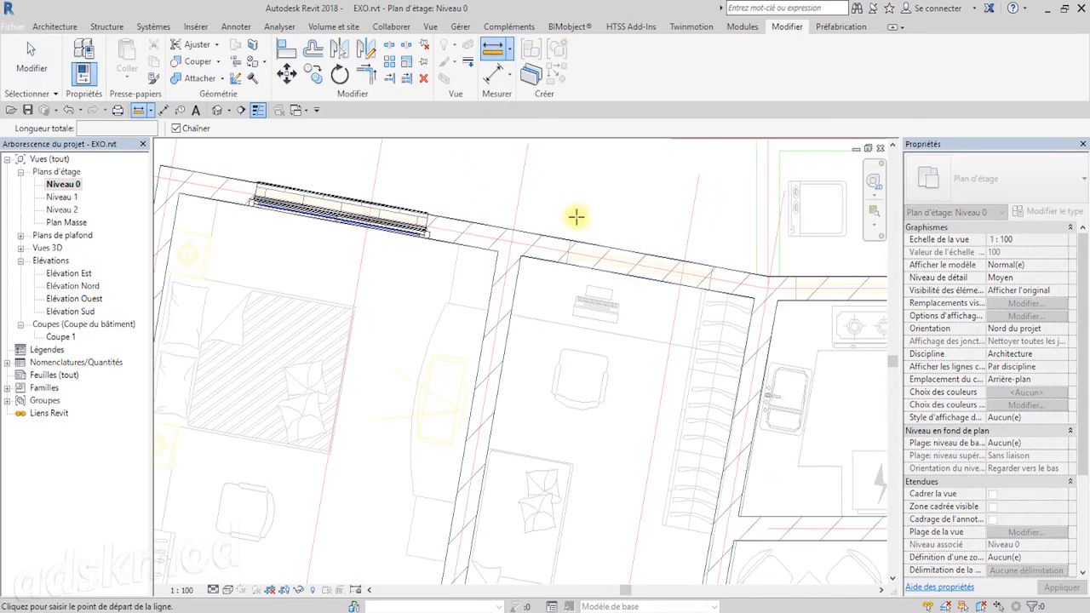
click(569, 240)
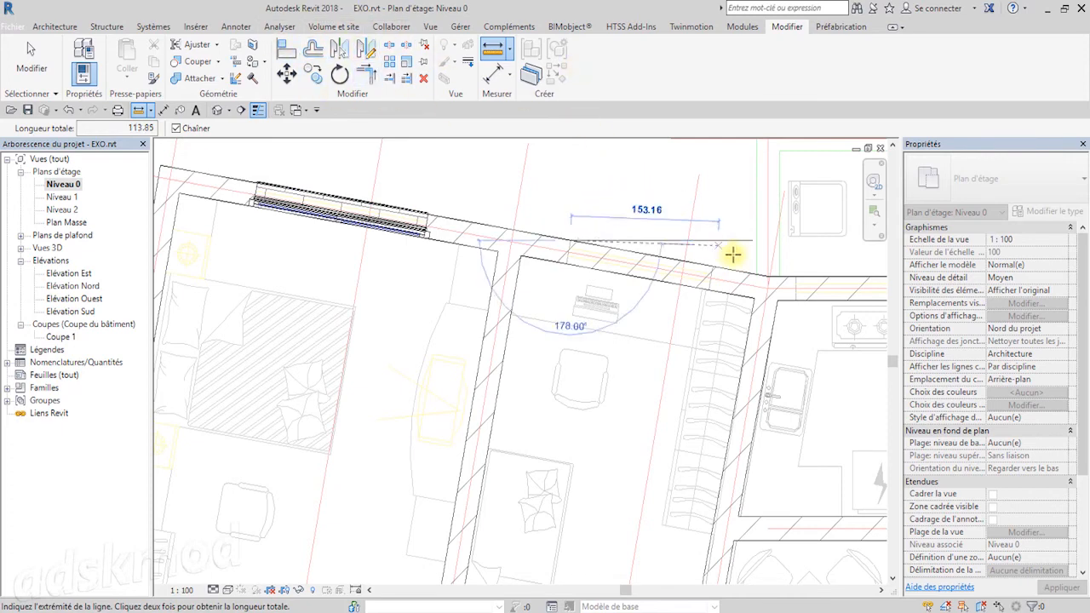
scroll(730, 252, up, 2)
scroll(730, 254, up, 1)
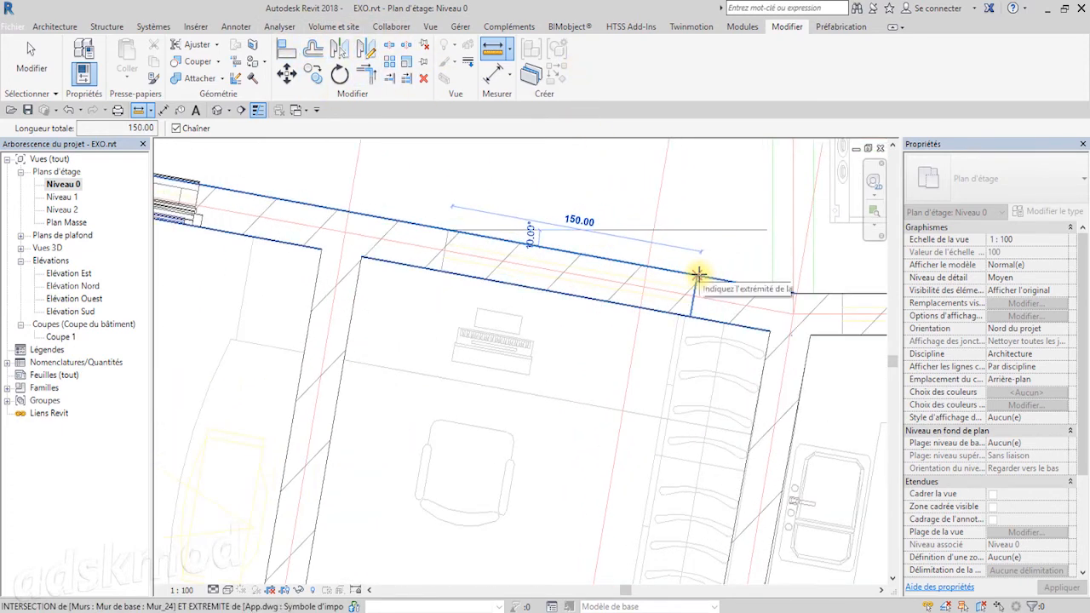
click(696, 274)
scroll(720, 251, down, 3)
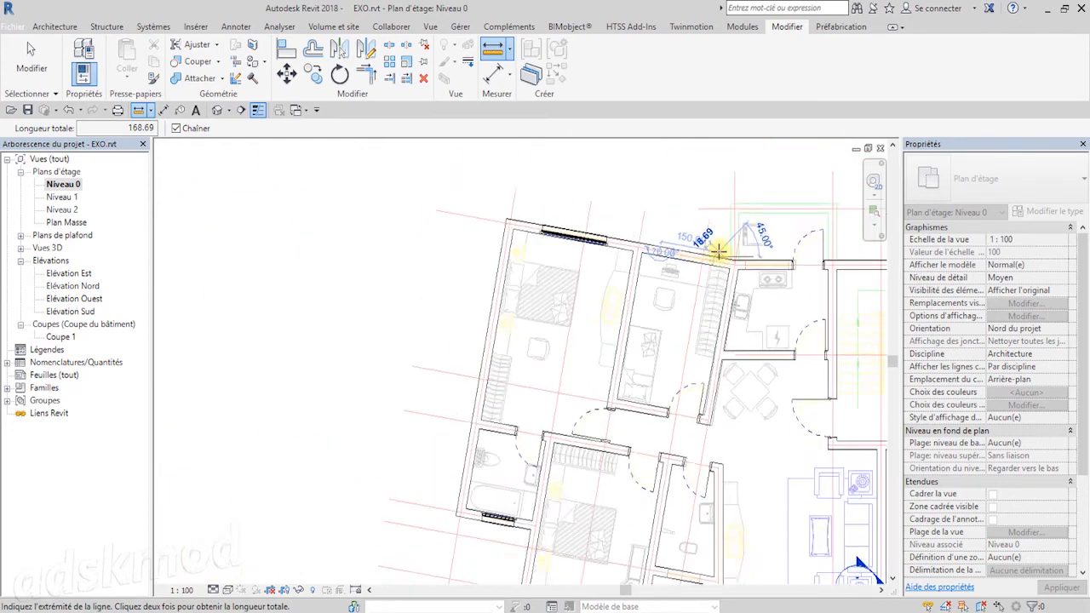
key(Escape)
key(Escape)
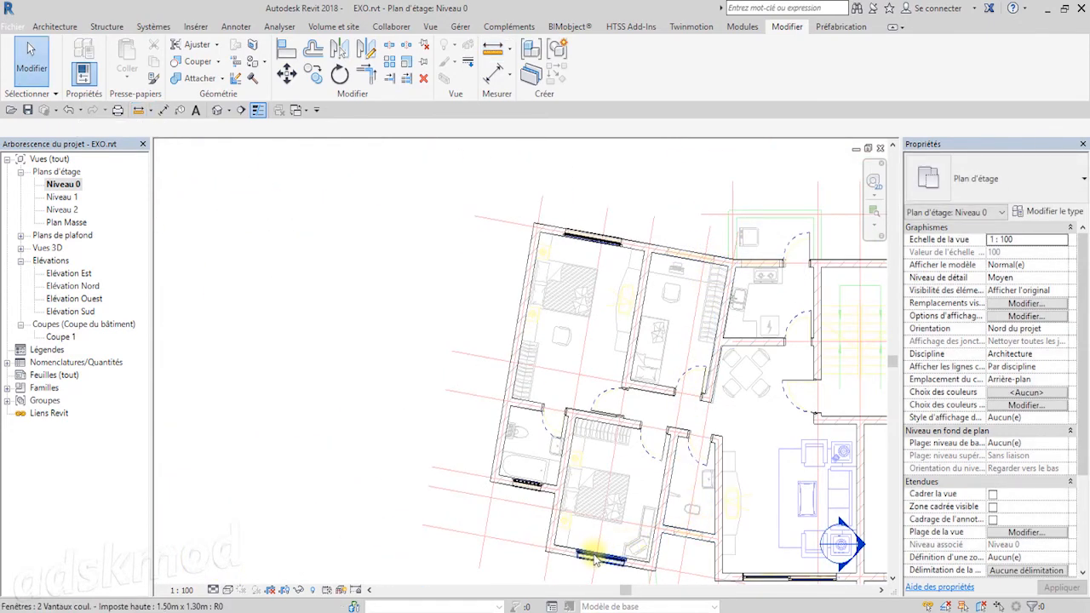
- Place another 2 Vantaux coul. - Imposte haute window, type 1.50m x 1.30m, at the desk room's marked north wall opening
click(596, 560)
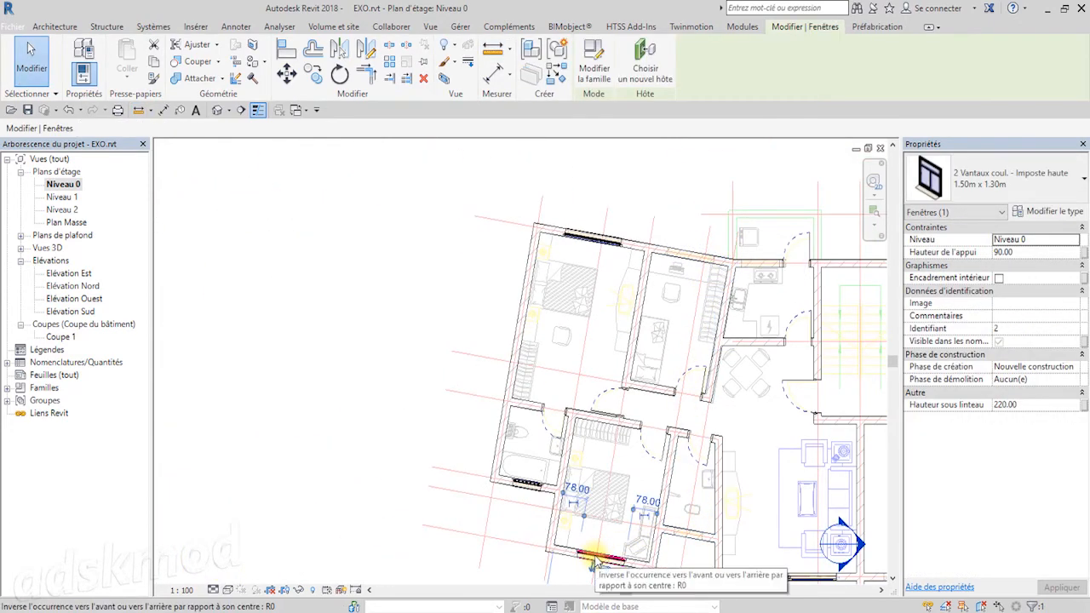
click(553, 76)
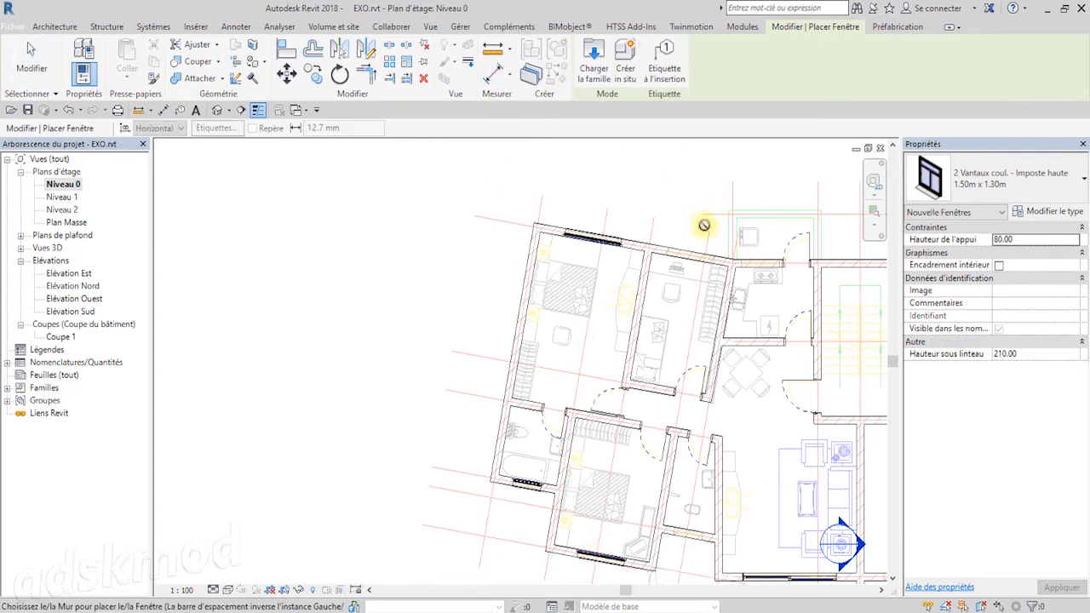
scroll(693, 243, up, 5)
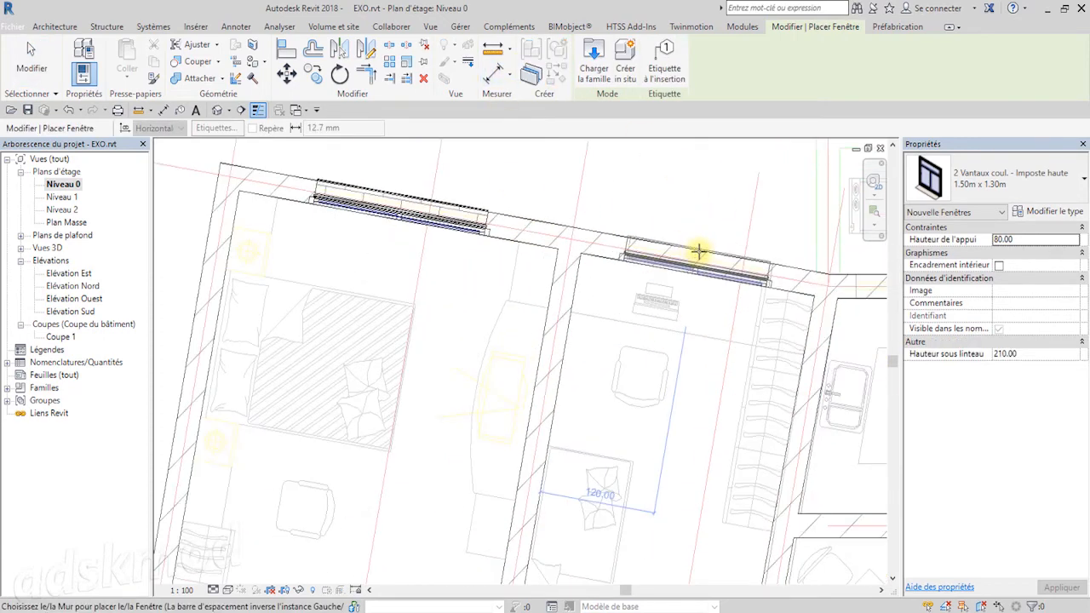
click(693, 248)
scroll(570, 215, down, 3)
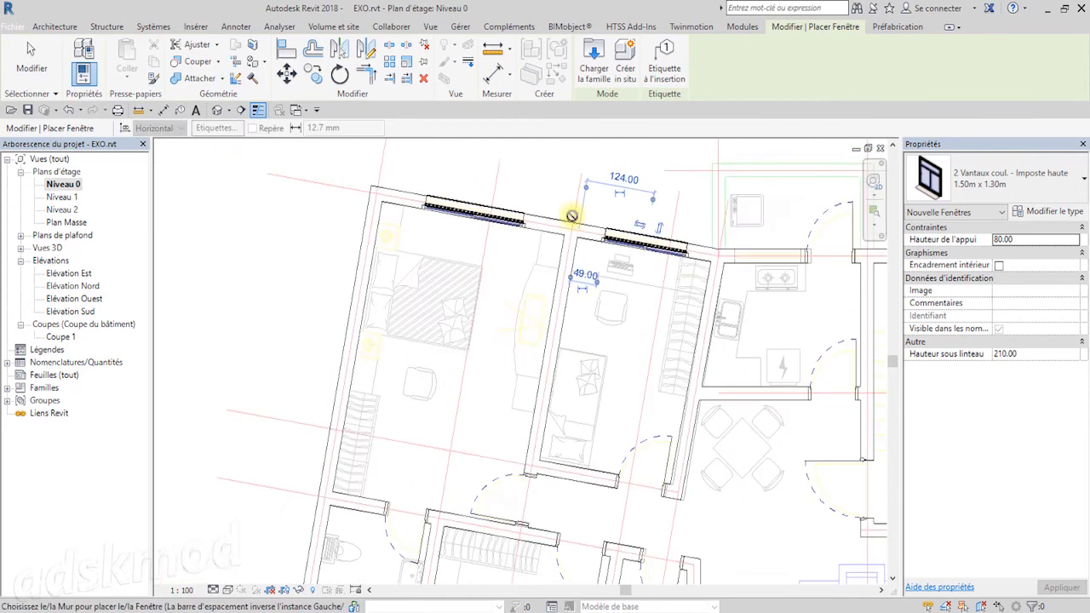
middle_drag(596, 239, 328, 170)
scroll(481, 211, up, 3)
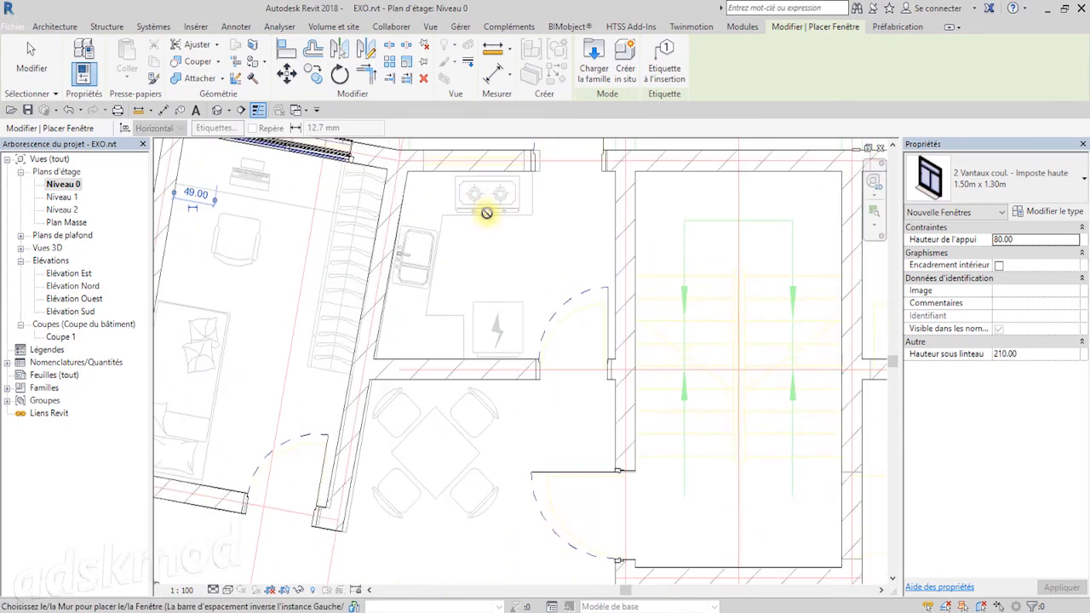
key(Escape)
key(Escape)
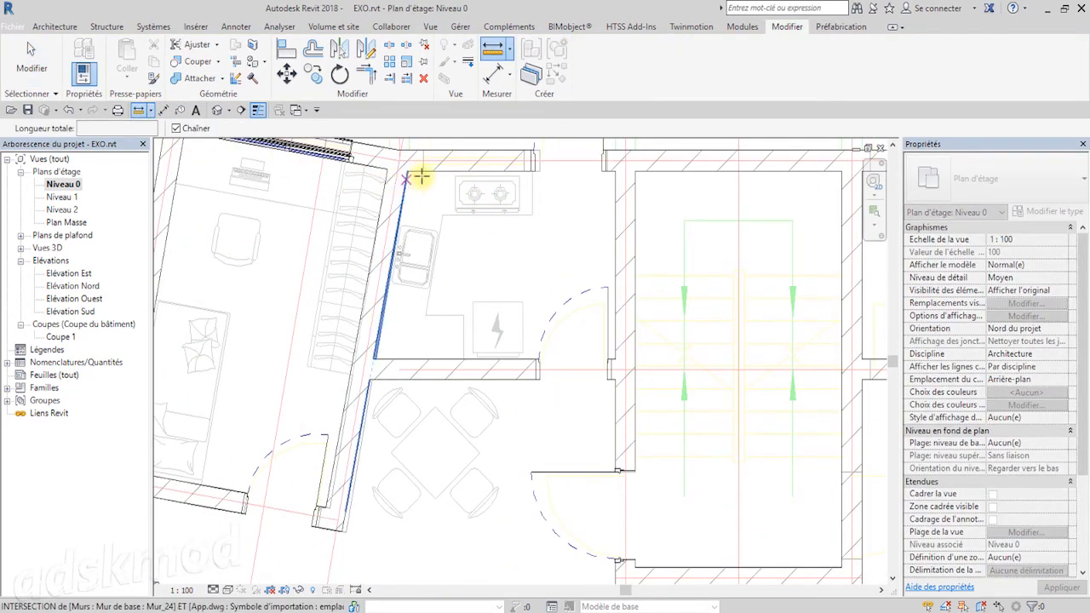
- Measure the width of the marked window opening in the kitchen's north exterior wall
click(423, 171)
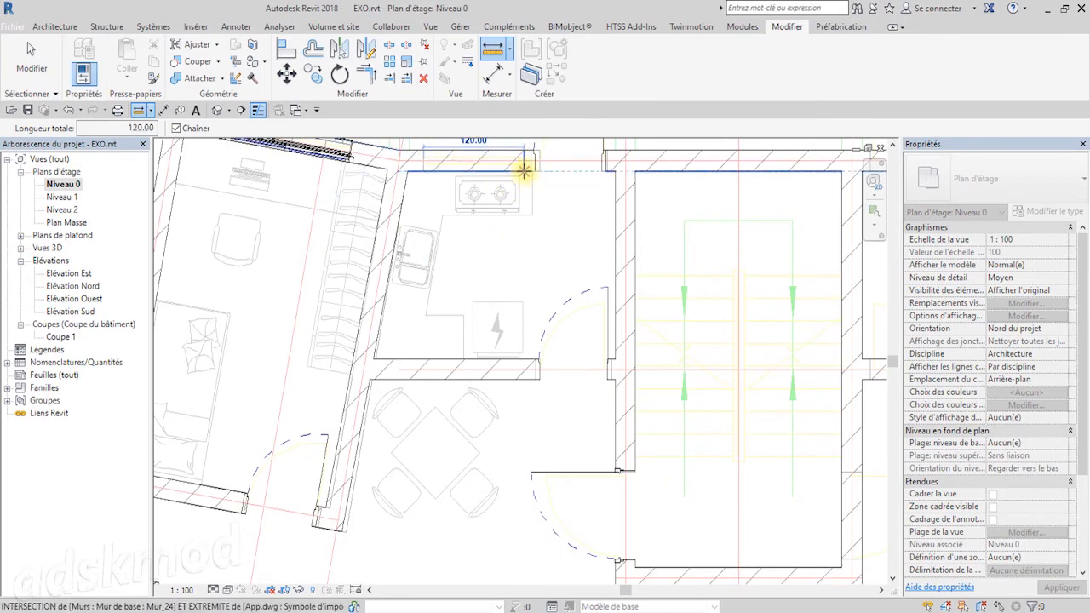
click(524, 171)
scroll(544, 247, down, 2)
middle_drag(545, 247, 824, 176)
scroll(732, 215, down, 2)
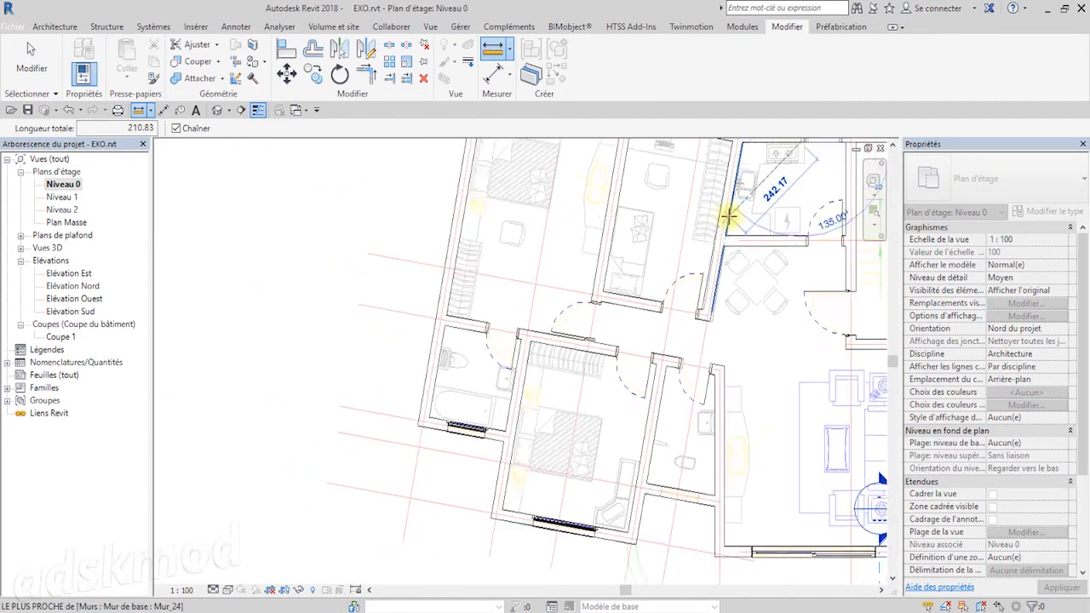
middle_drag(724, 214, 622, 315)
key(Escape)
key(Escape)
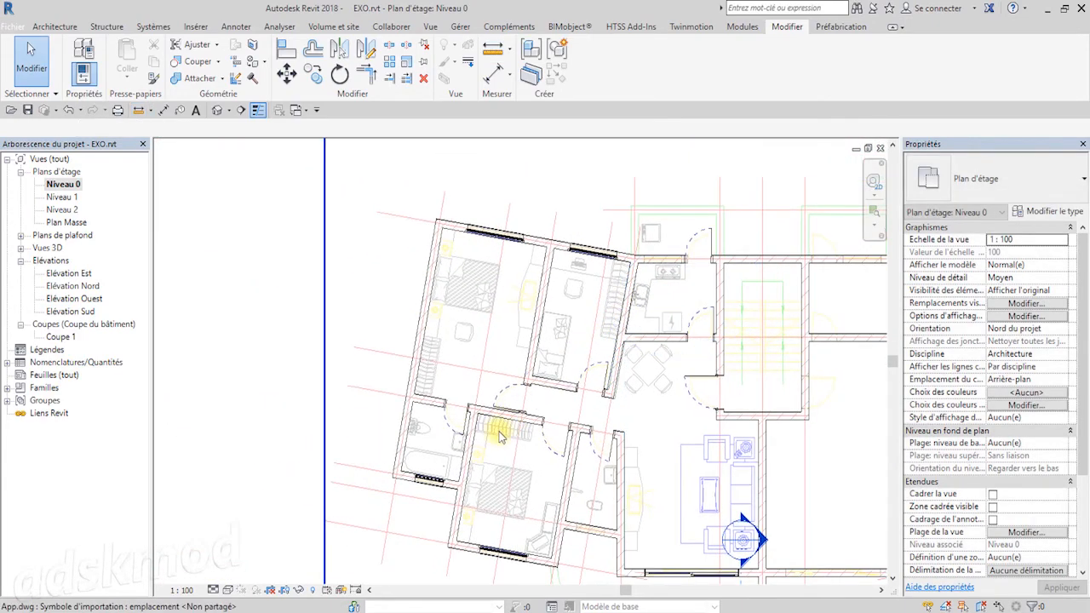
- Place a 1 Vantail - Droit window, type 0.90 m x 0.95 m - Appui en aluminium, in the kitchen's north wall
scroll(659, 276, up, 2)
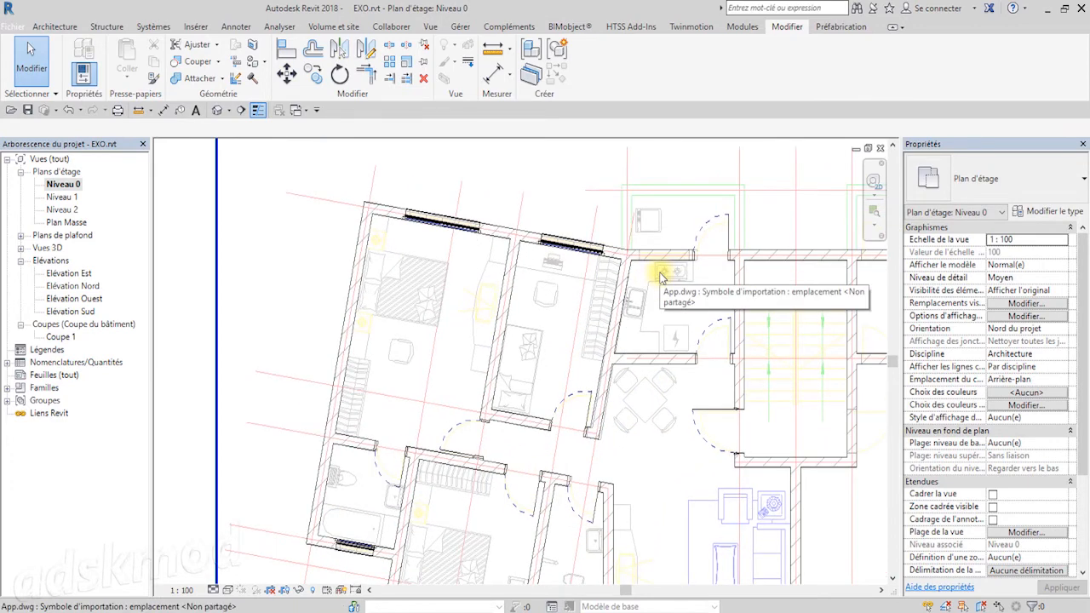
middle_drag(661, 263, 626, 199)
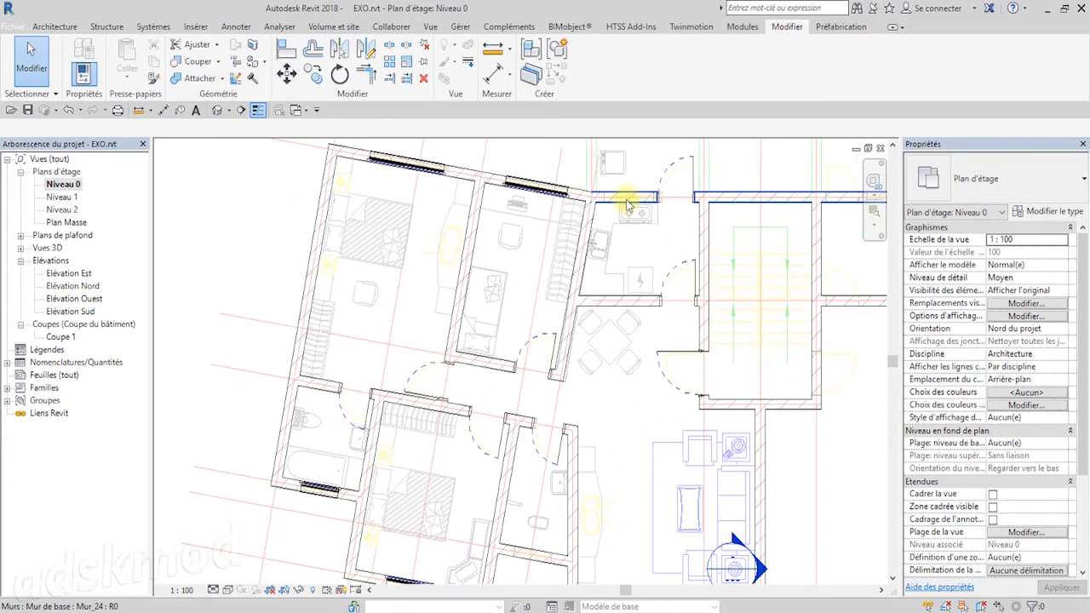
click(555, 203)
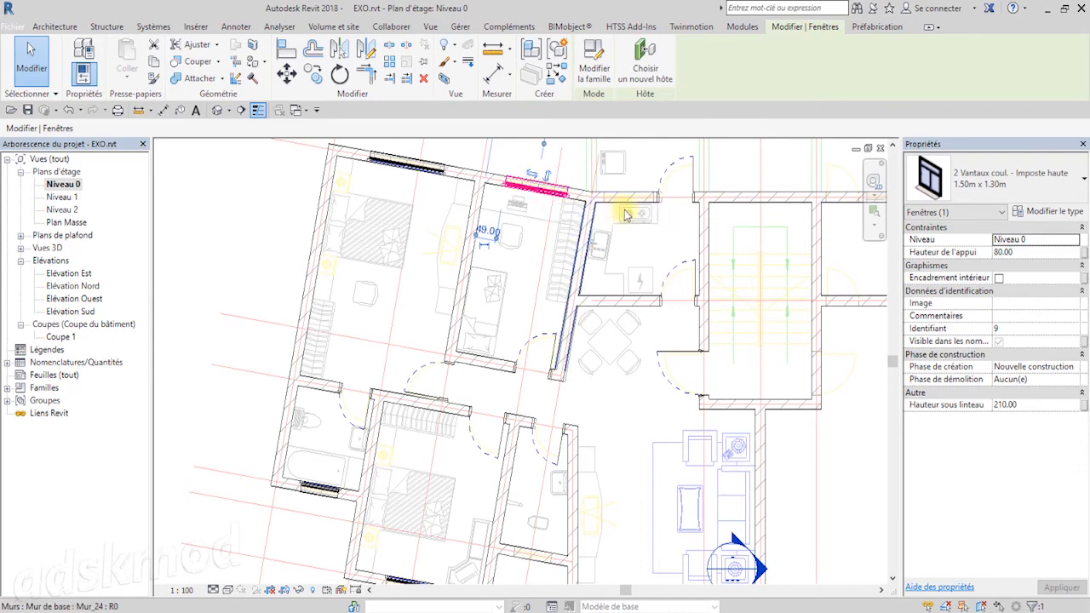
key(Escape)
scroll(629, 210, up, 1)
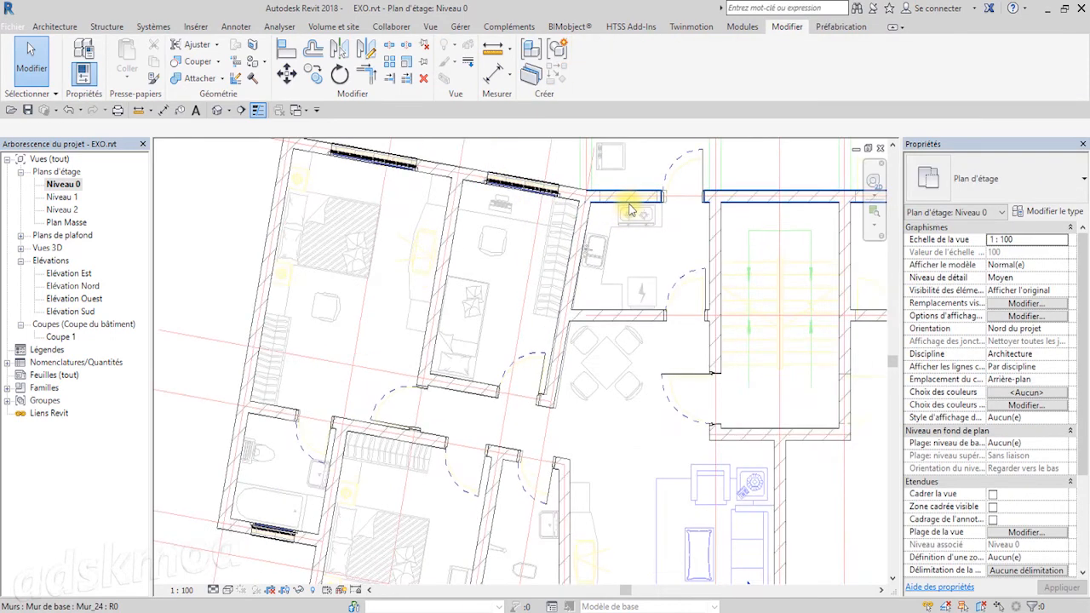
click(286, 546)
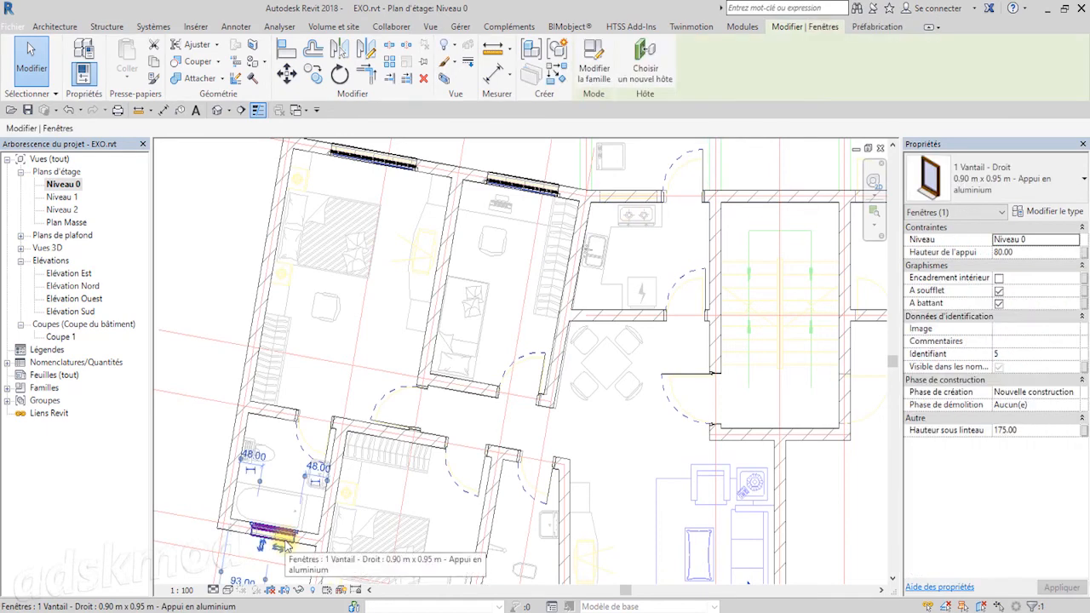
middle_drag(289, 542, 306, 530)
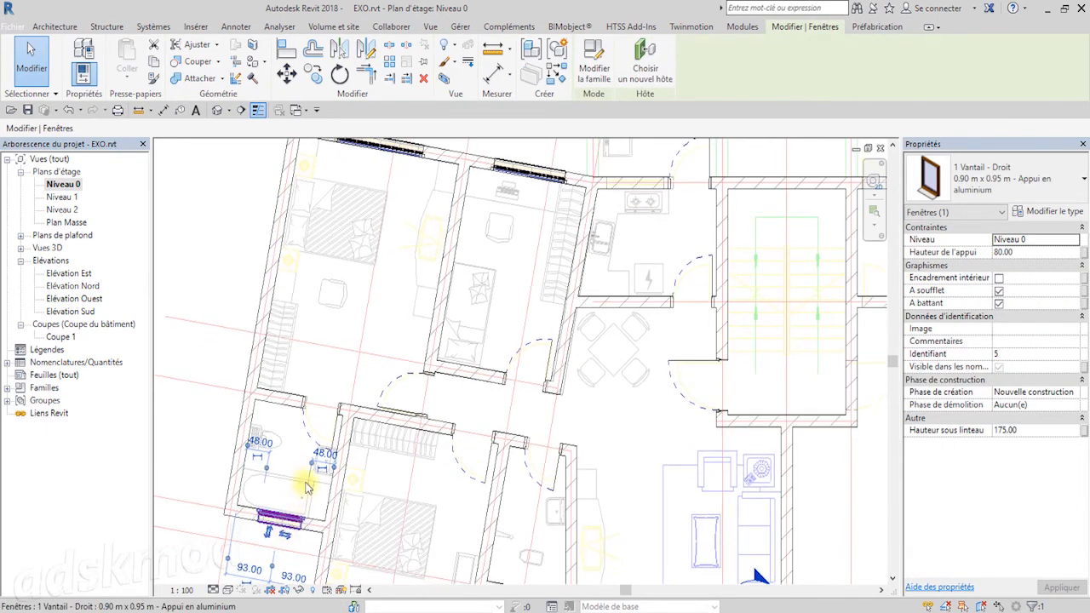
click(553, 79)
scroll(627, 186, up, 2)
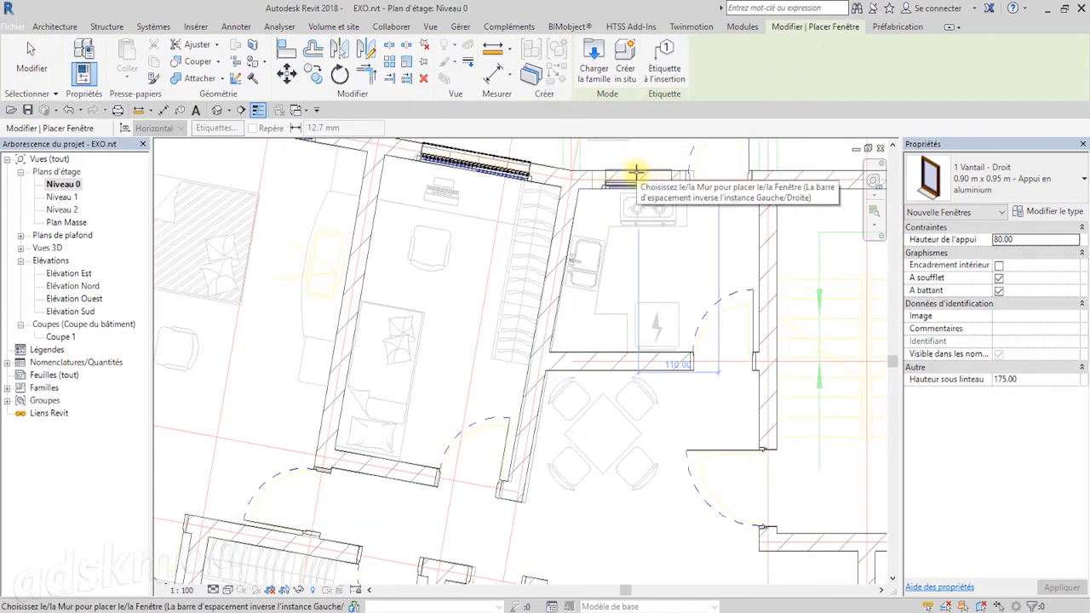
click(634, 175)
key(Escape)
key(Escape)
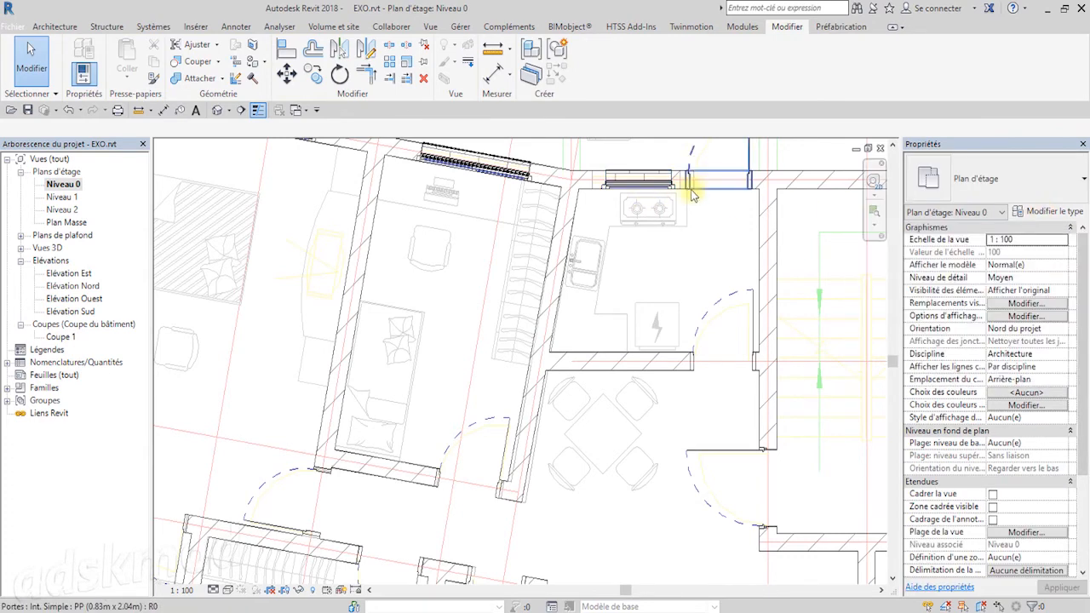
- Duplicate the kitchen window's type as 1.20 m x 0.95 m - Appui en aluminium and set its width to 120
click(657, 183)
click(1051, 210)
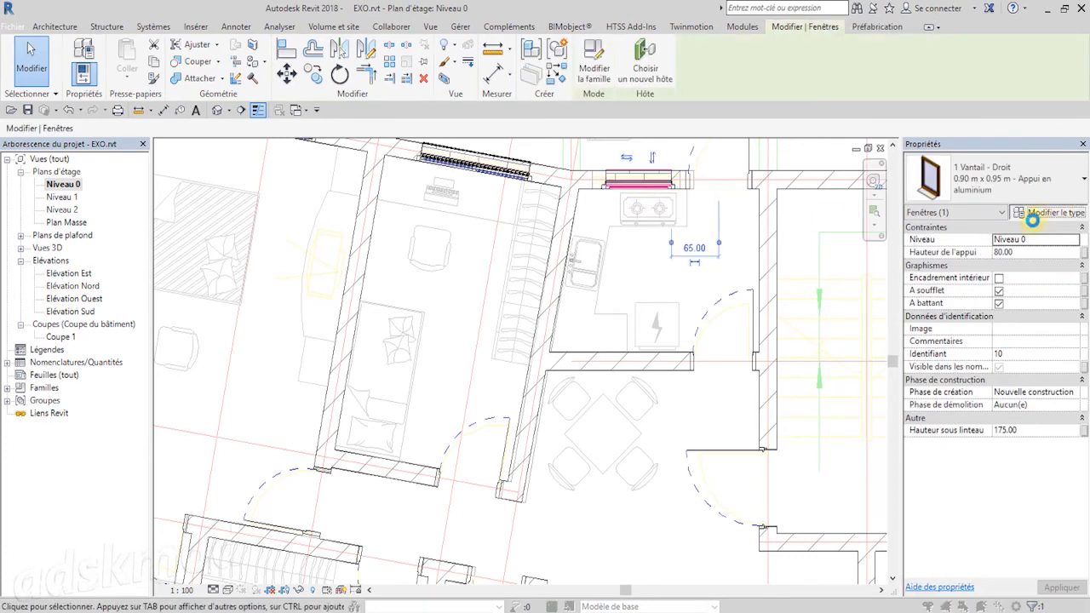
click(846, 94)
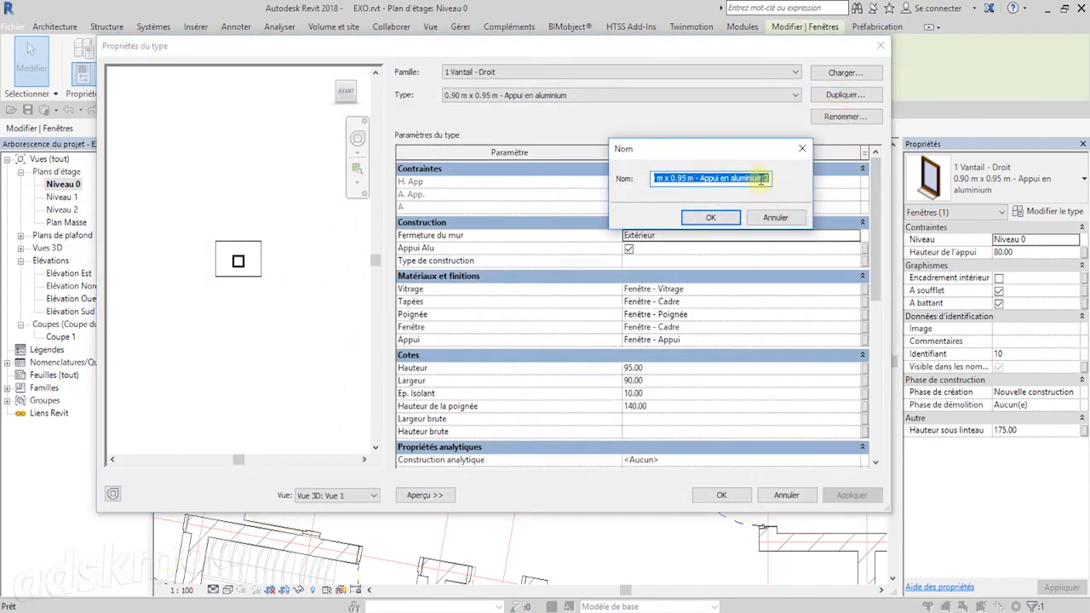
click(766, 177)
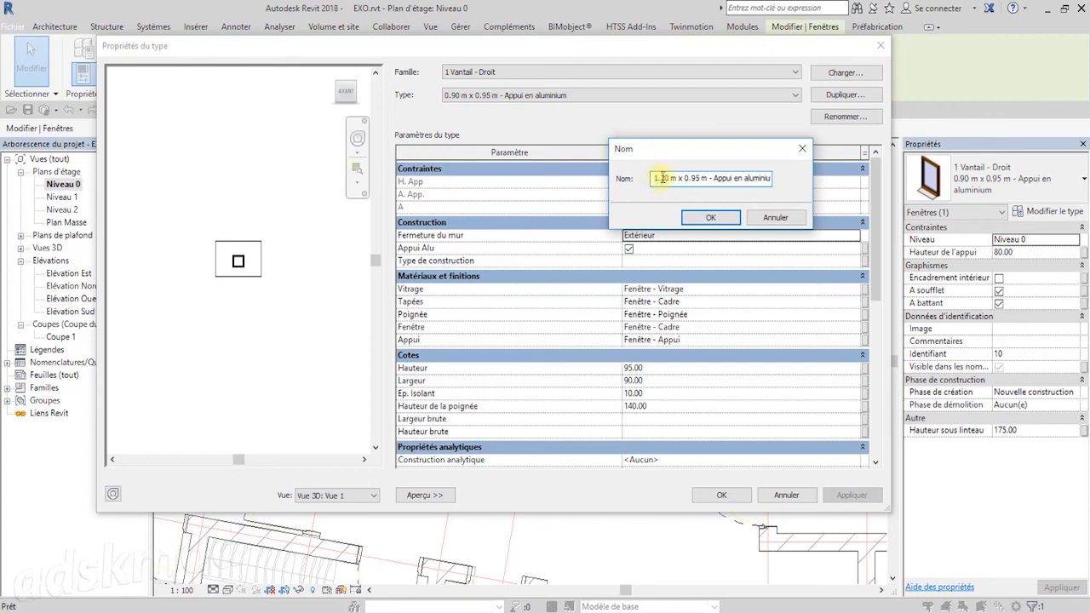
click(710, 219)
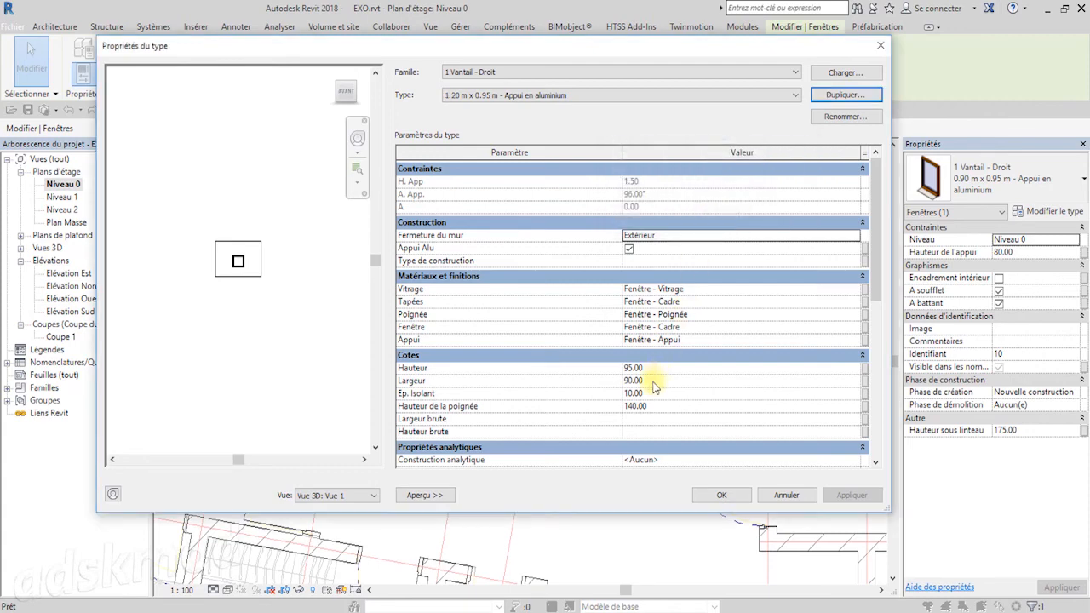
click(652, 381)
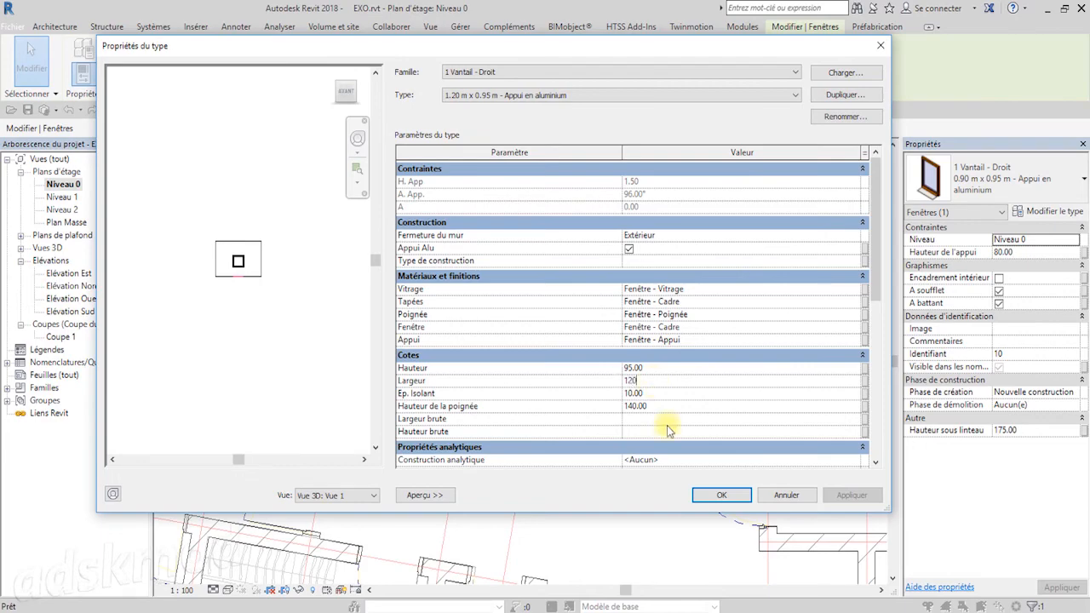
click(720, 499)
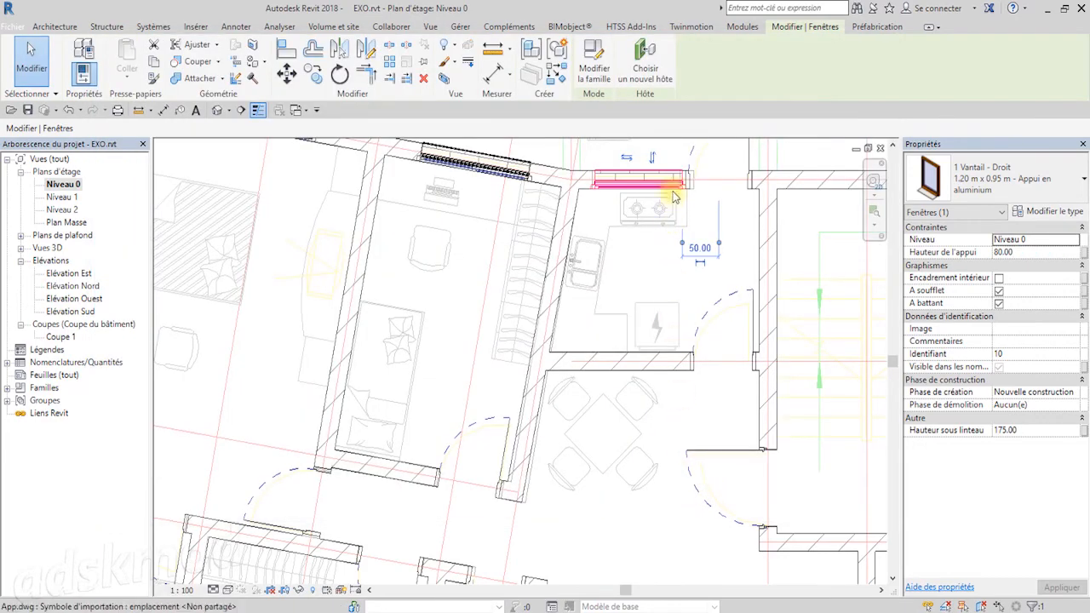
- Align the right edge of the kitchen window with the right end of the marked opening
scroll(667, 214, up, 4)
scroll(689, 445, up, 3)
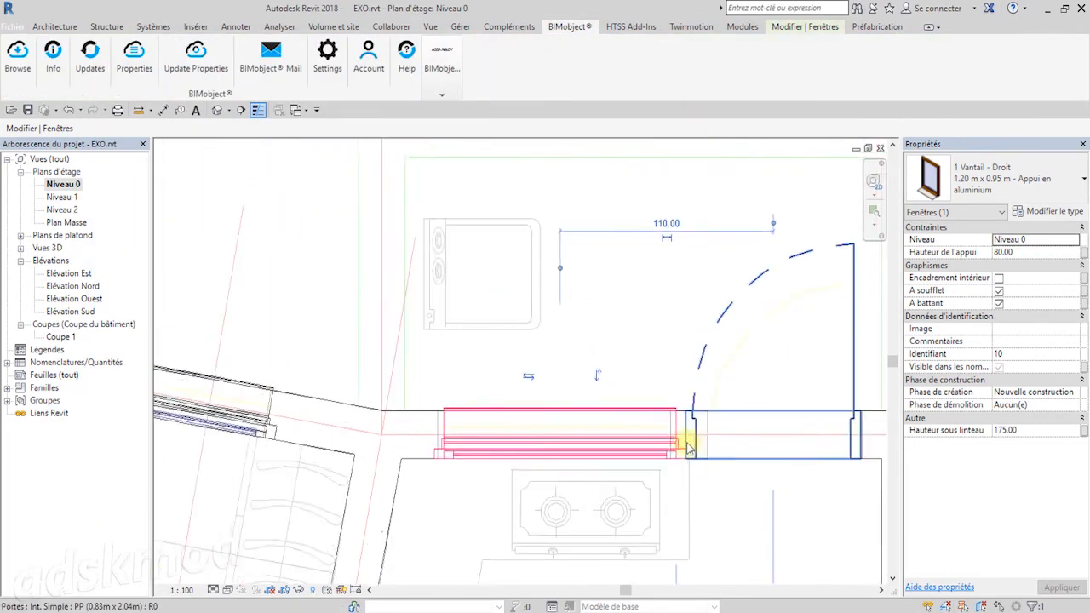
click(808, 27)
click(287, 52)
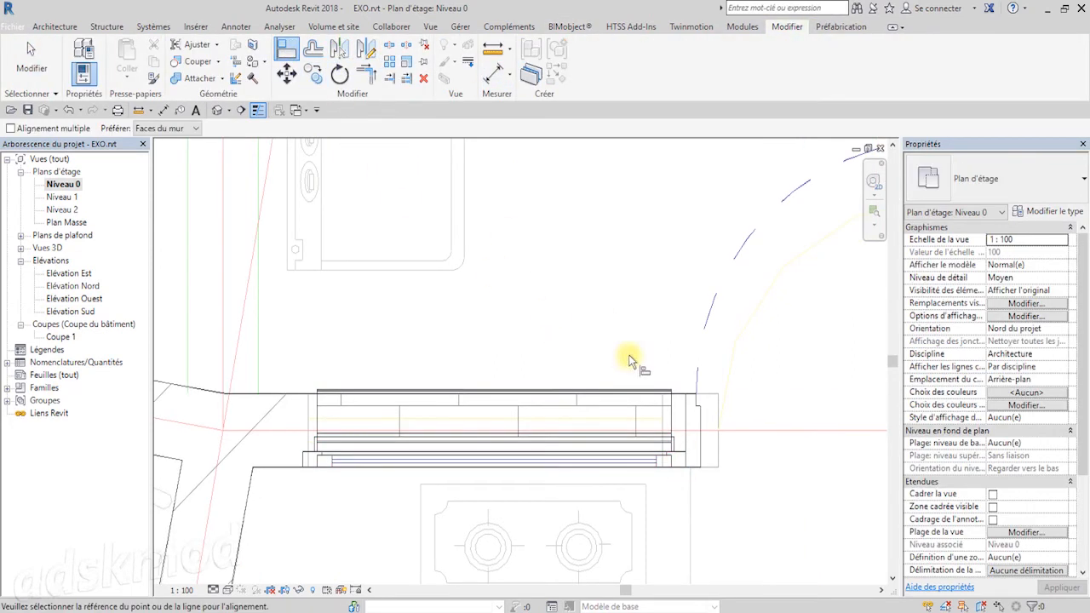
click(666, 425)
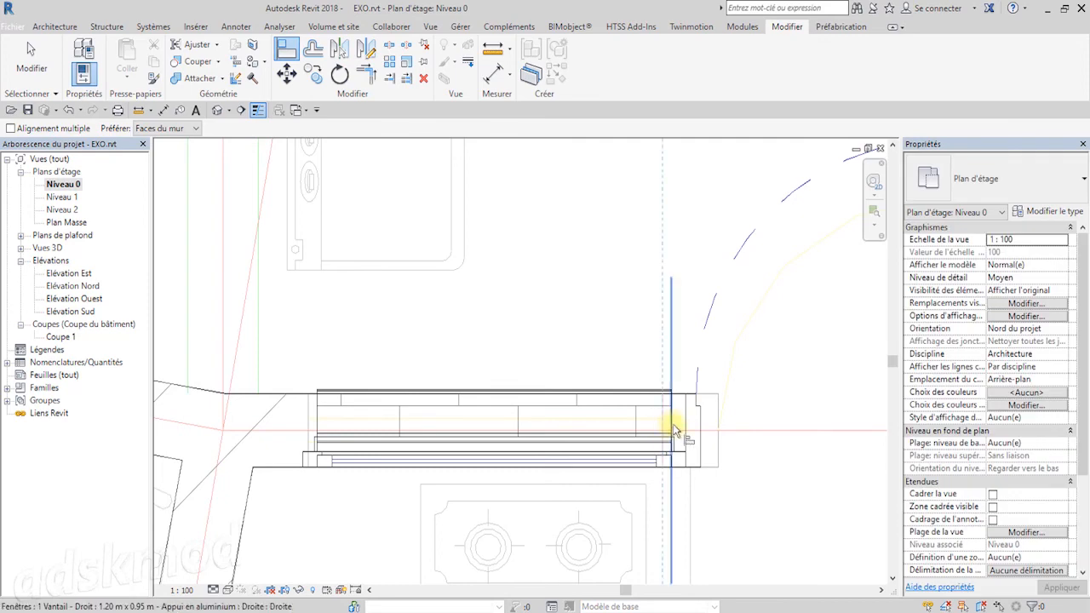
scroll(645, 459, down, 6)
middle_drag(656, 455, 695, 157)
scroll(694, 336, down, 2)
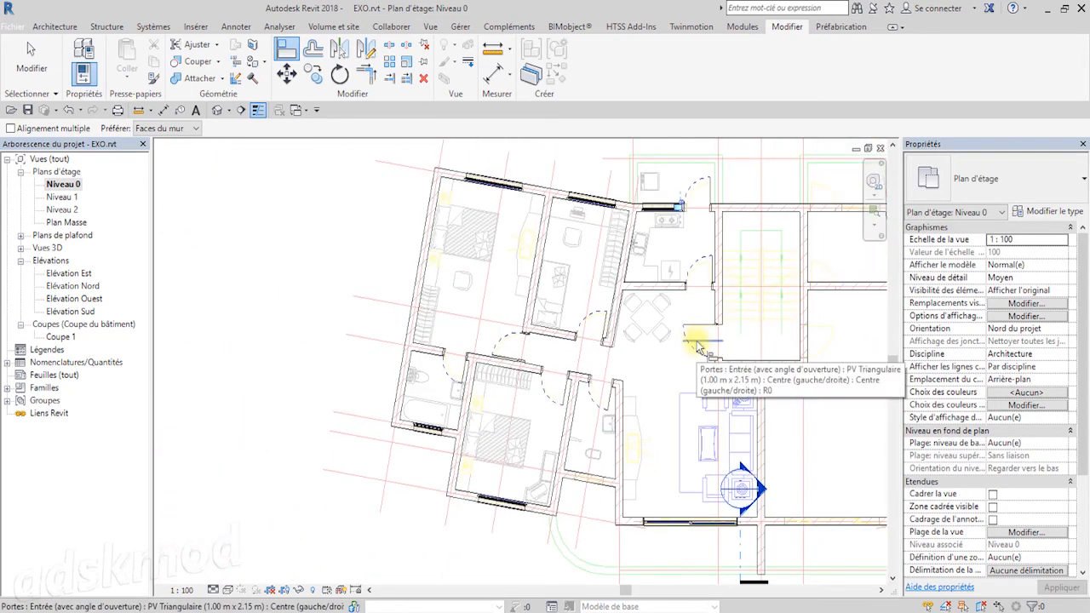
middle_drag(694, 348, 630, 318)
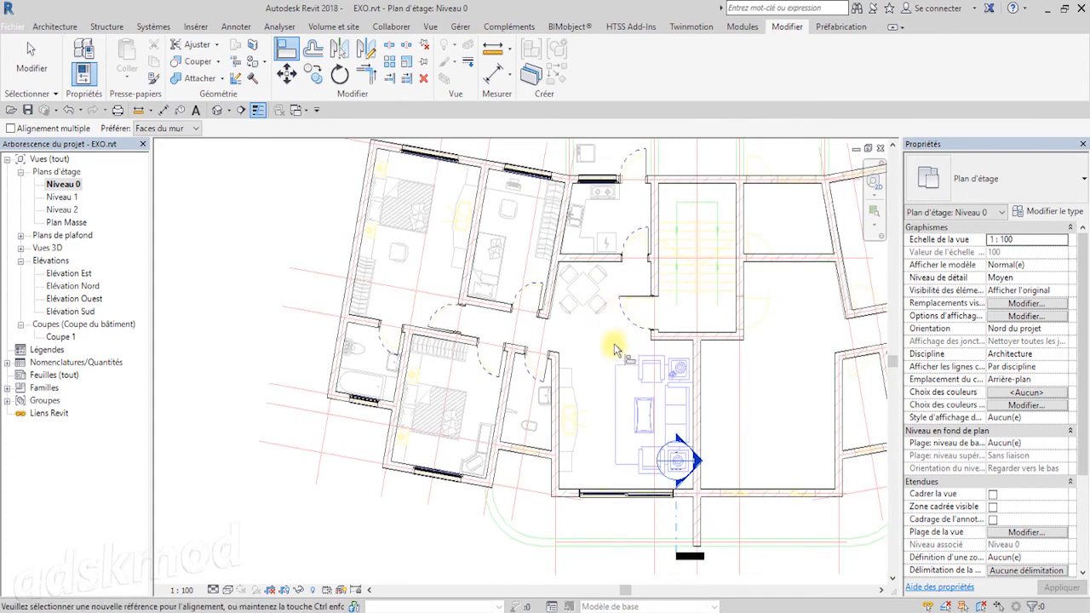
key(Escape)
key(Escape)
- Measure the width of the marked window opening in the south wall of the small washroom beside the living room
scroll(452, 453, up, 5)
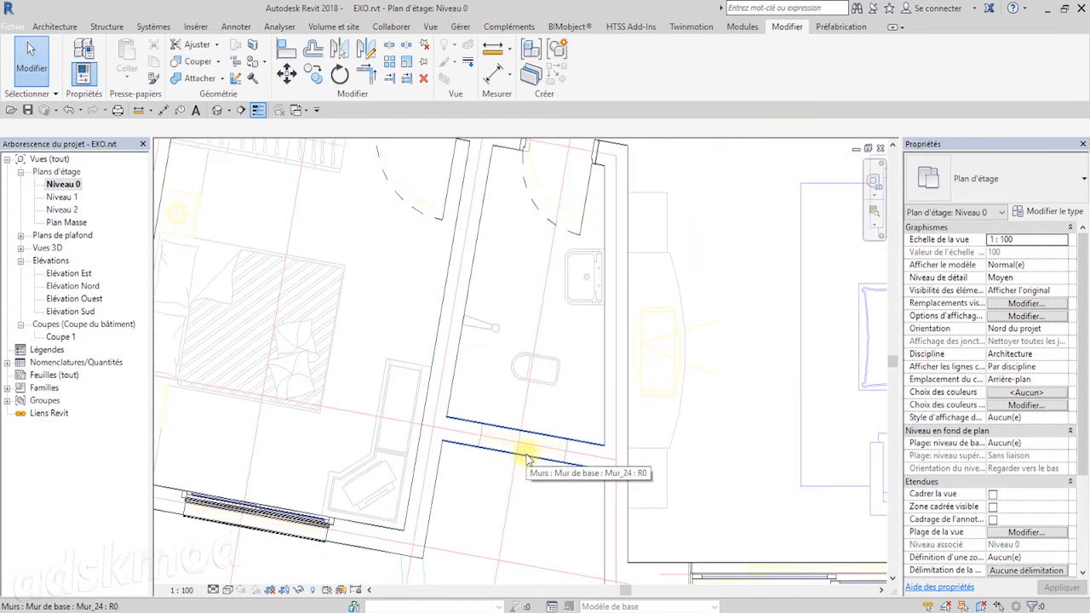
middle_drag(449, 445, 730, 459)
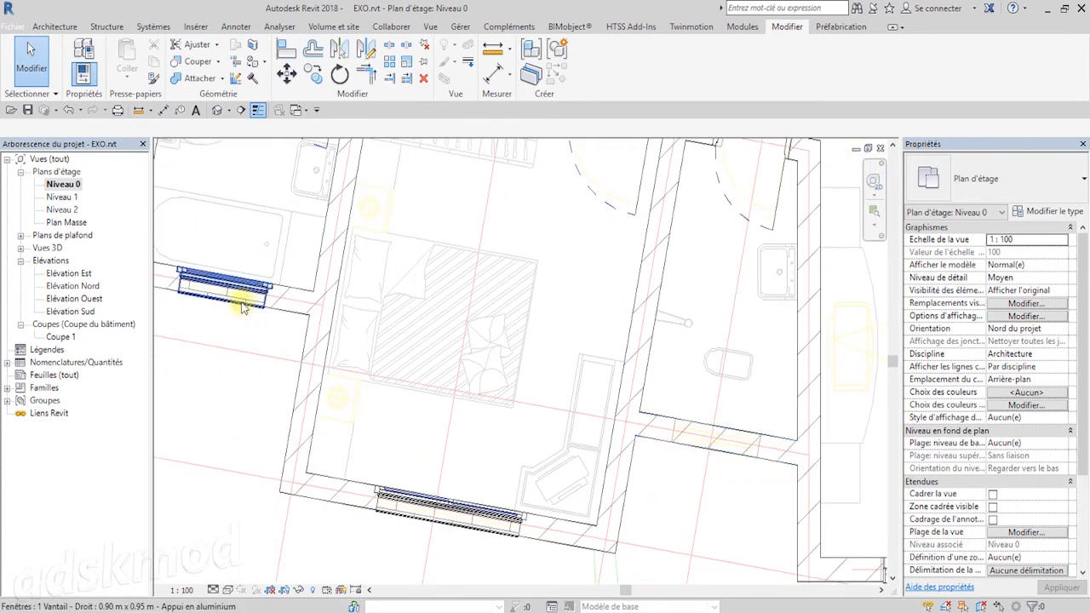
click(492, 49)
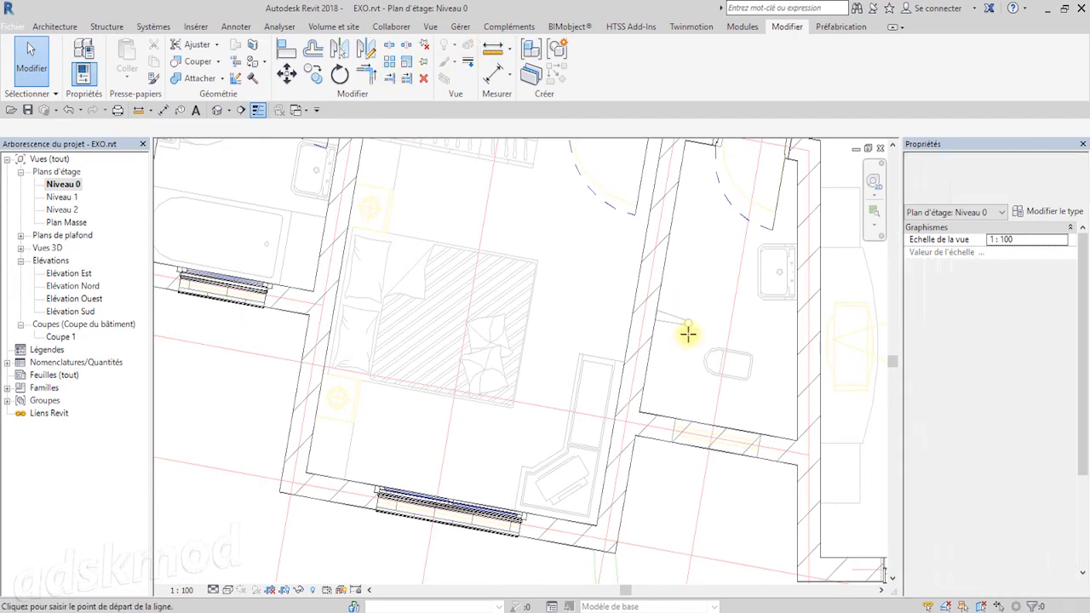
click(677, 417)
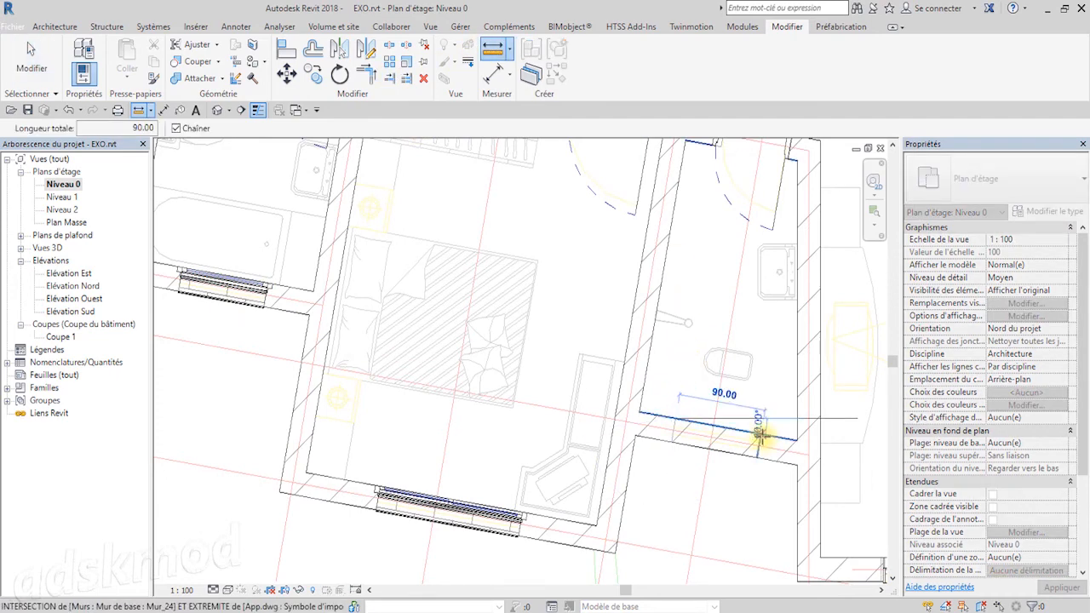
key(Escape)
key(Escape)
- Place another 1 Vantail - Droit window, type 0.90 m x 0.95 m - Appui en aluminium, at the small washroom's marked south wall opening
click(223, 285)
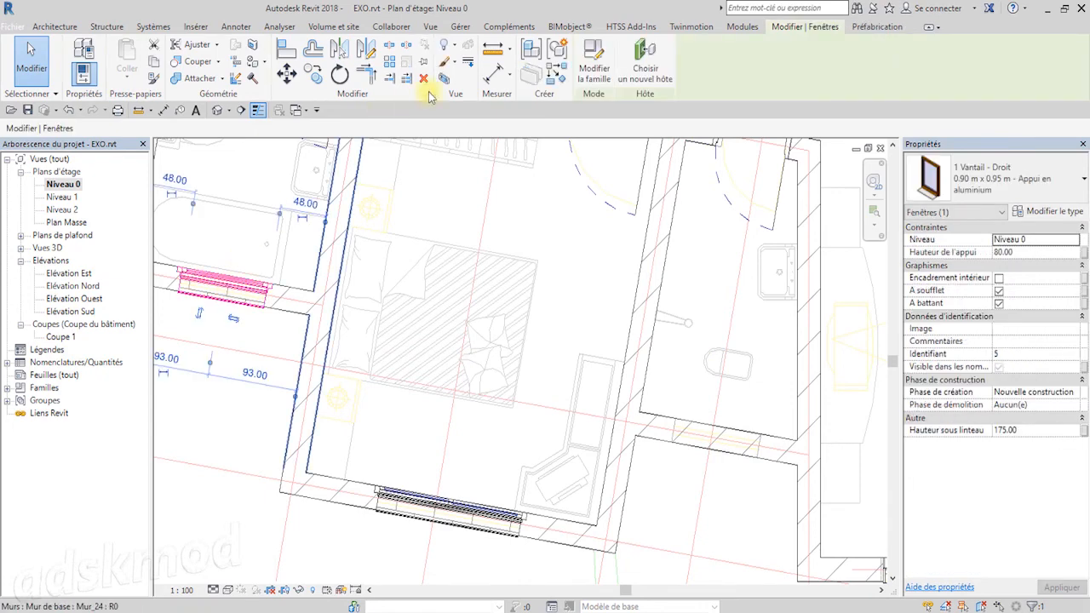
click(557, 74)
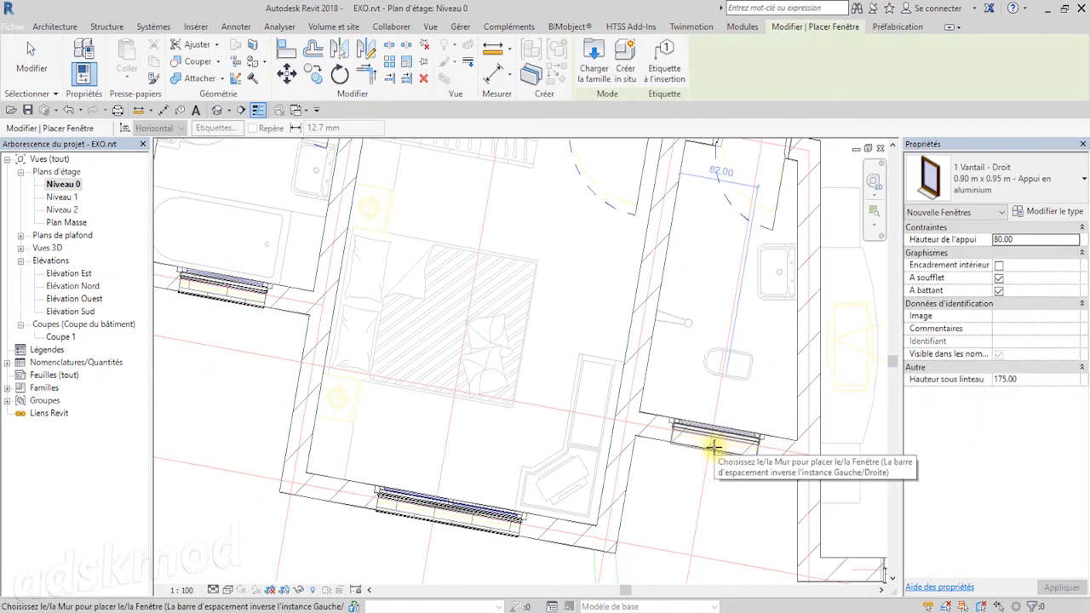
click(712, 444)
key(Escape)
key(Escape)
scroll(693, 492, down, 3)
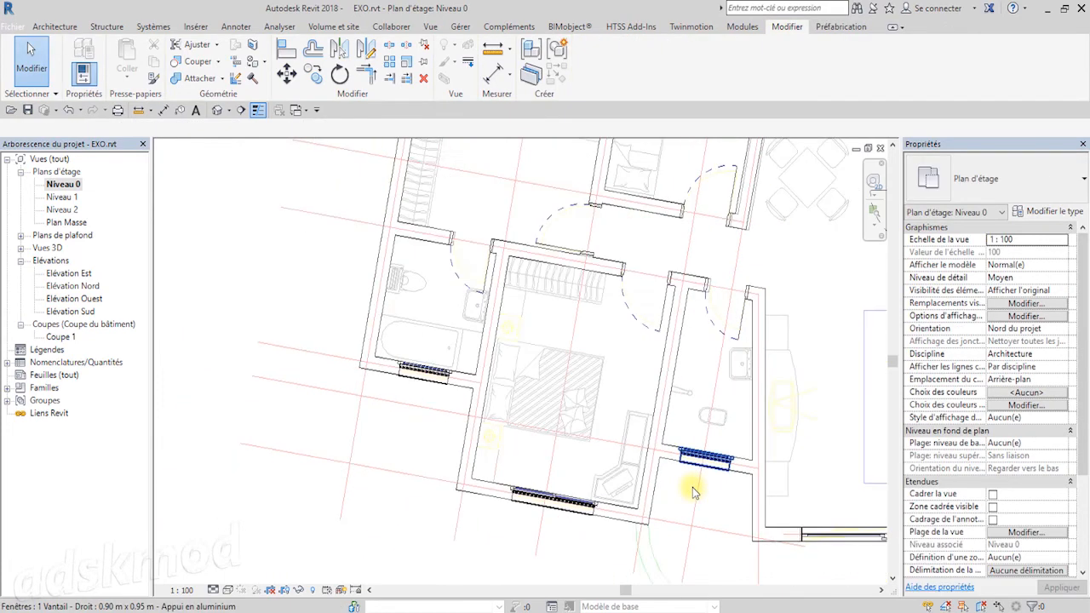
scroll(693, 491, down, 3)
scroll(637, 482, up, 2)
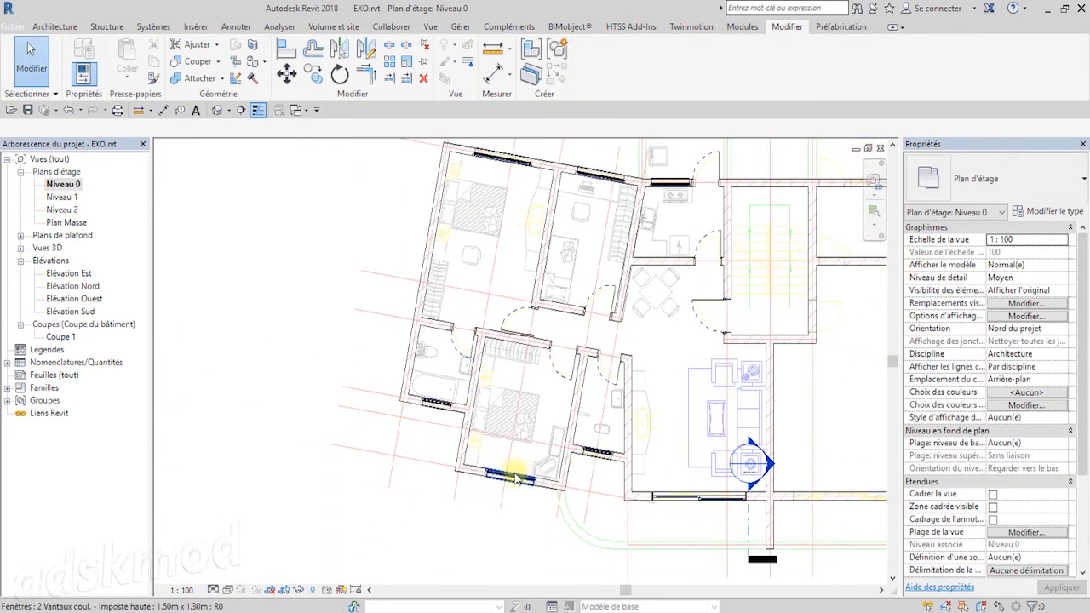
- Set the sill height to 90 and the head height to 220 for the three 2 Vantaux coul. - Imposte haute bedroom windows
click(515, 478)
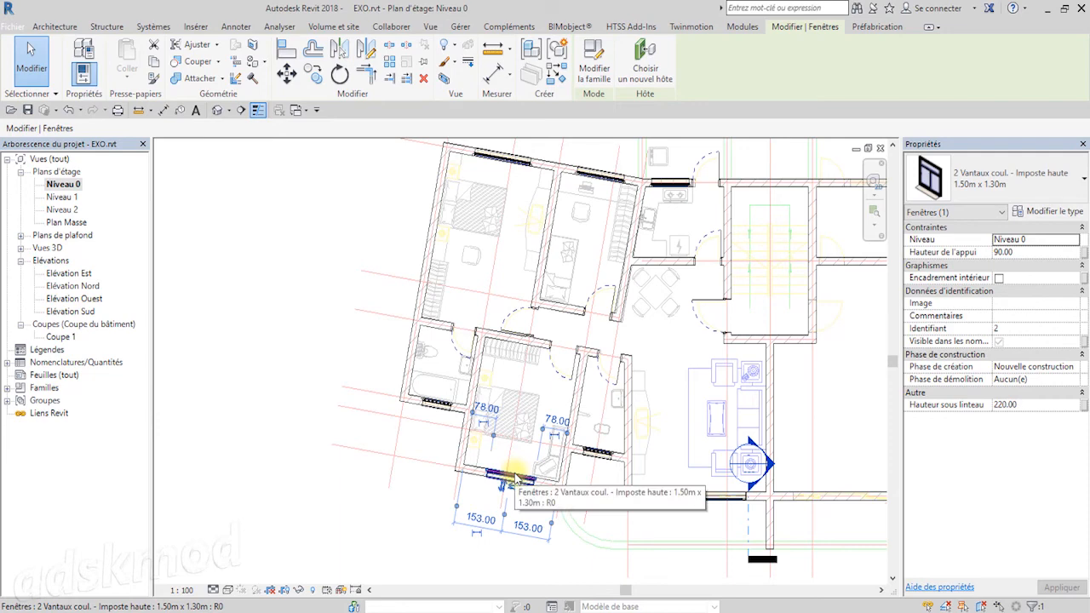
click(526, 160)
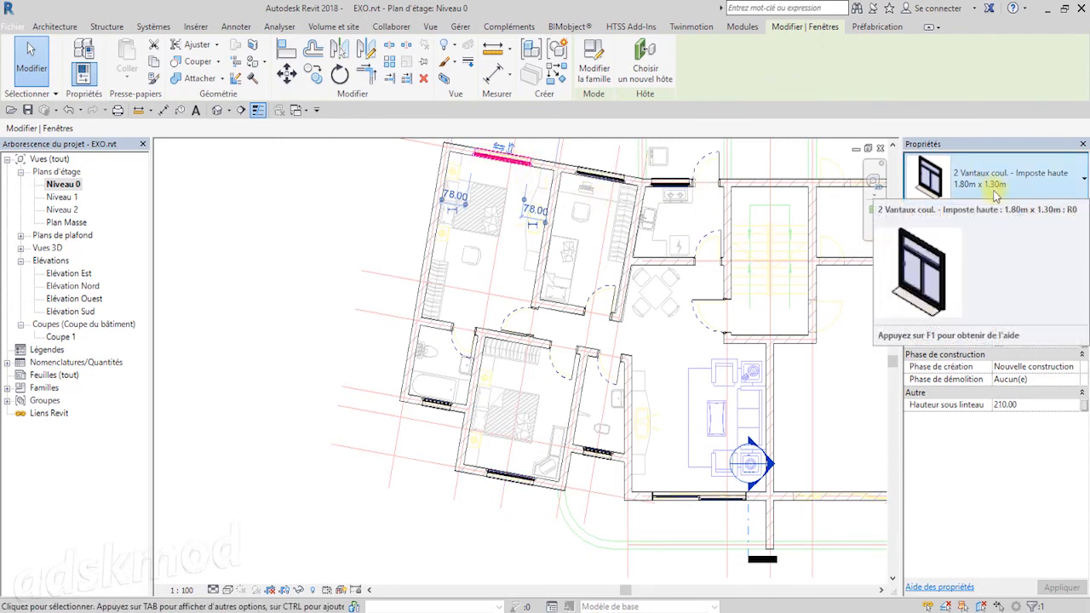
right_click(514, 159)
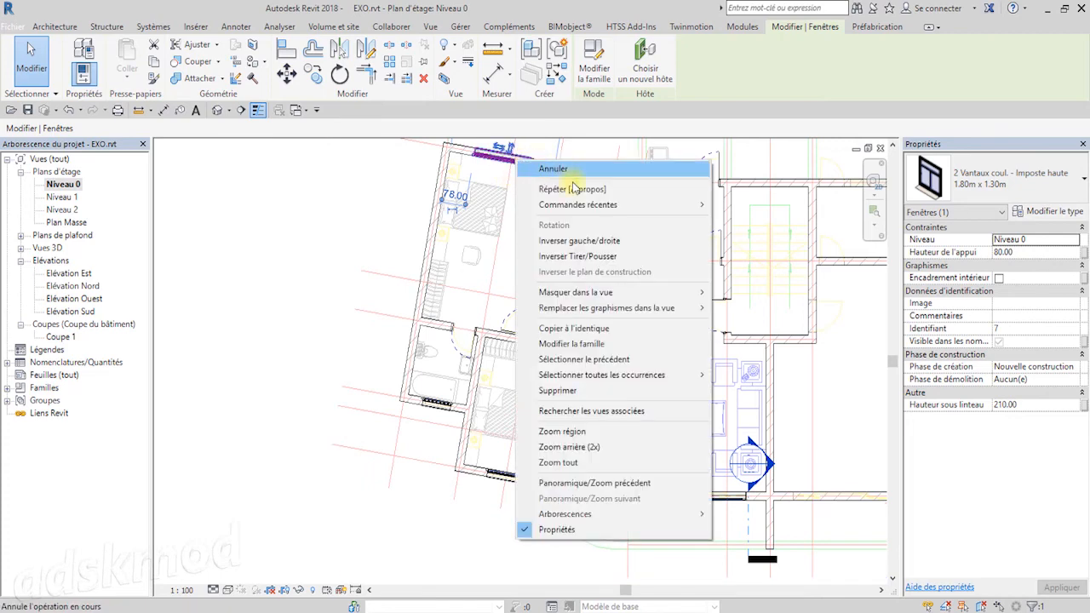
mouse_move(628, 377)
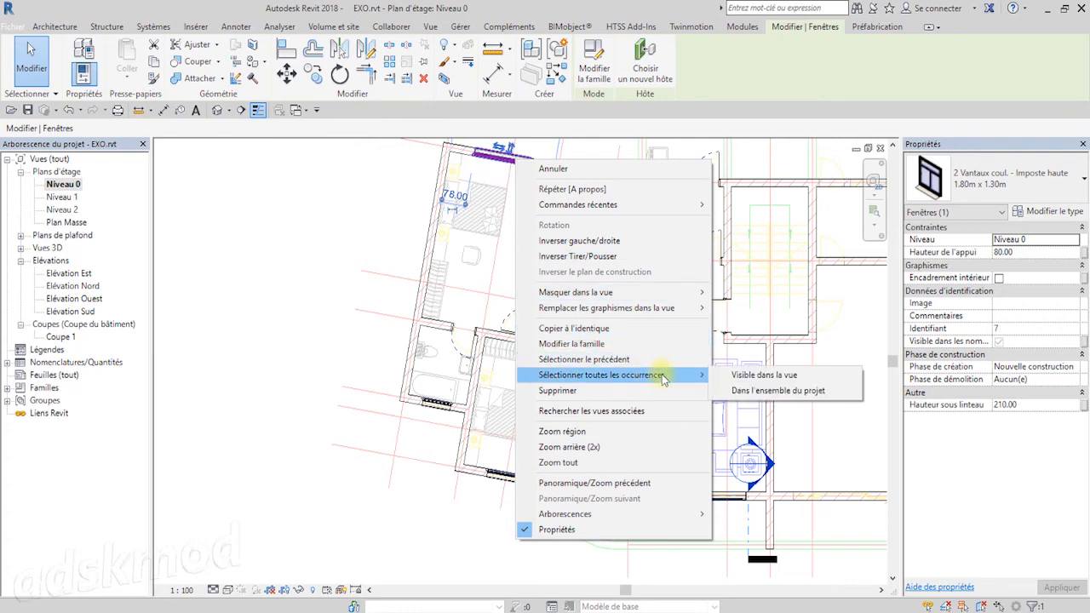
click(765, 376)
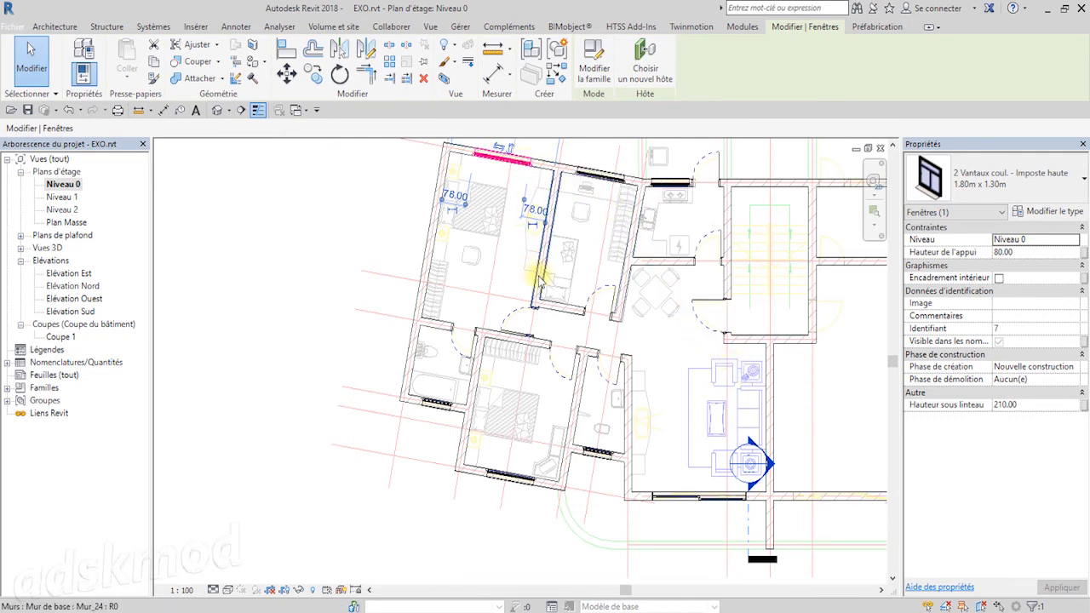
scroll(528, 255, down, 1)
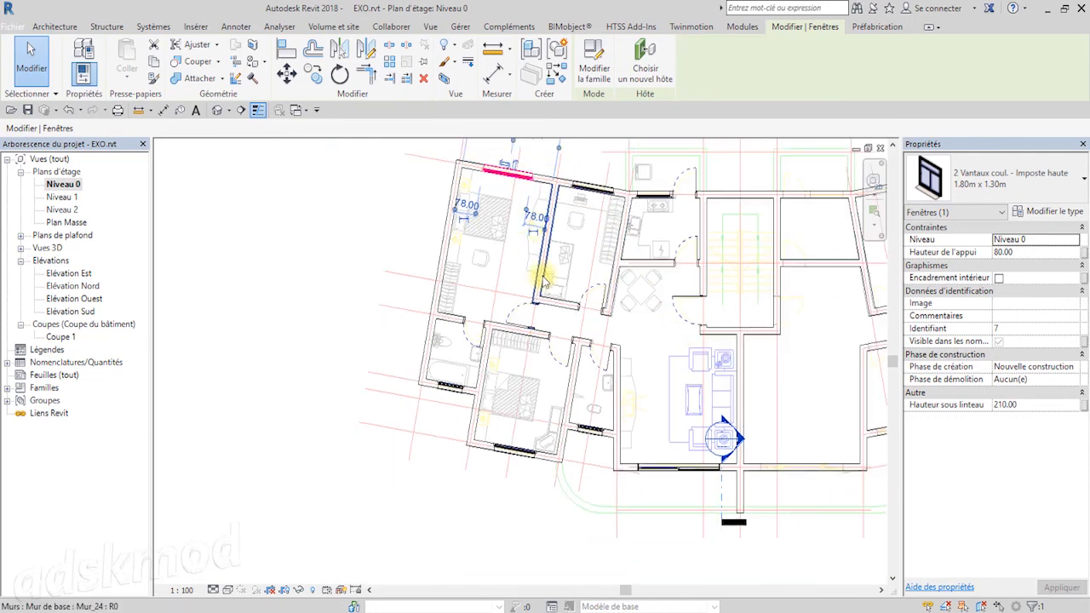
ctrl+click(595, 196)
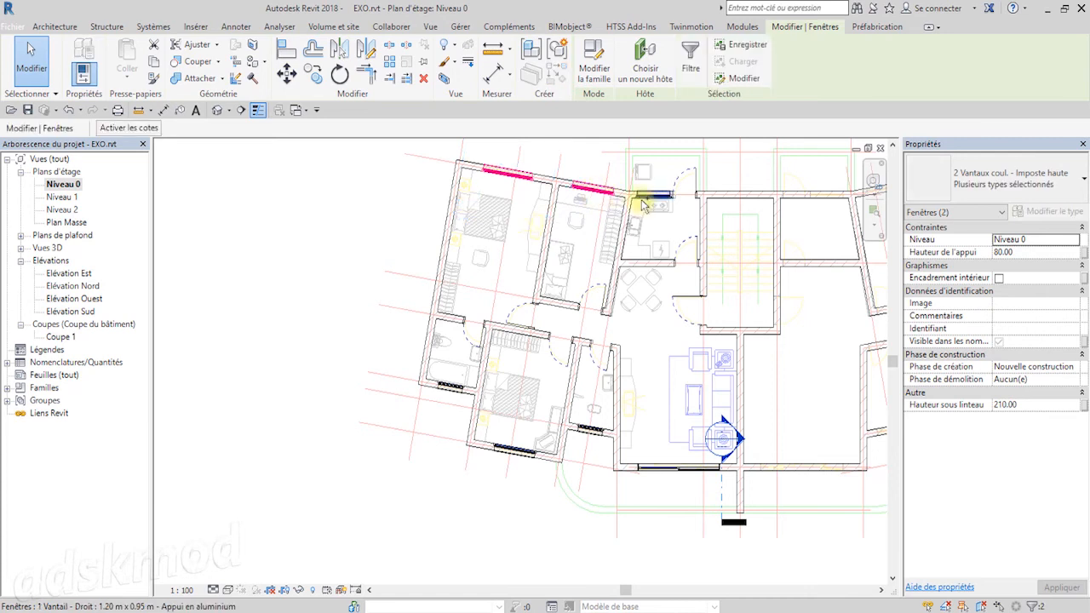
ctrl+click(508, 454)
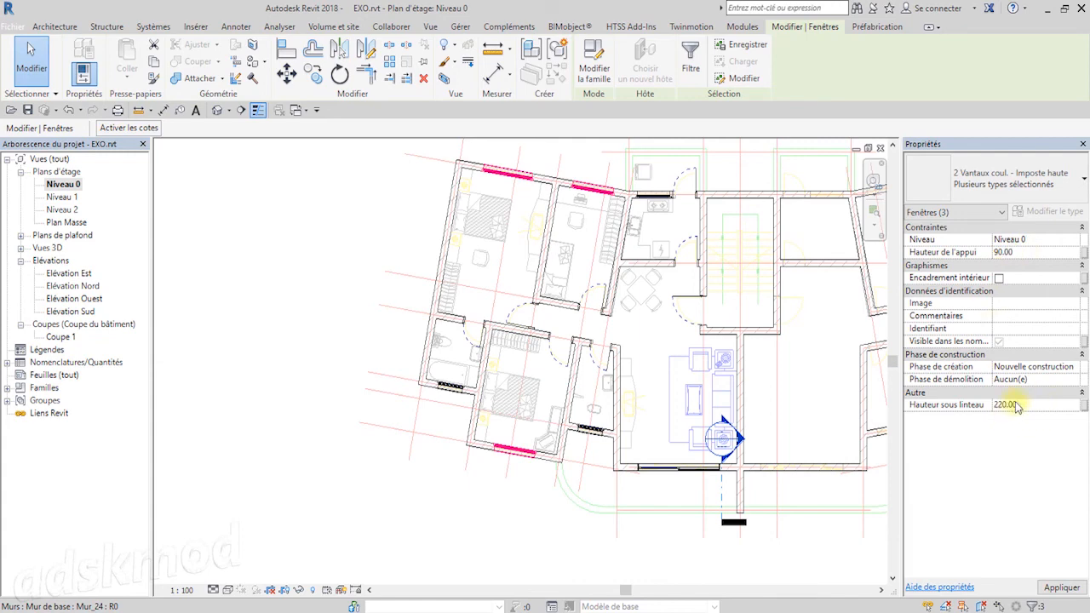
- Select the bathroom window and calculate 220-95 in the Calculator to find its sill height
click(449, 389)
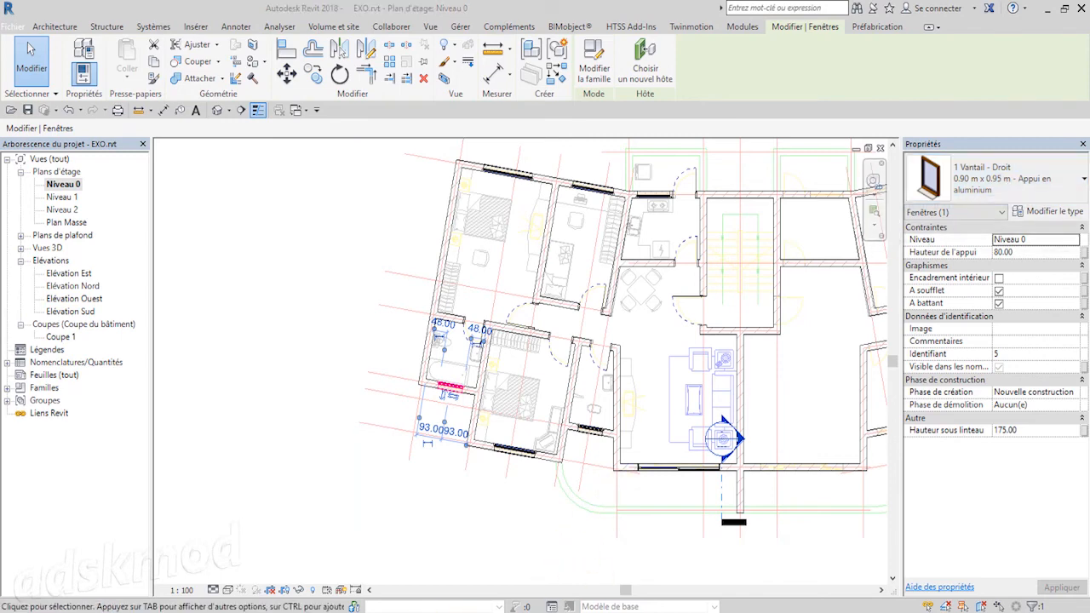
drag(1088, 246, 659, 120)
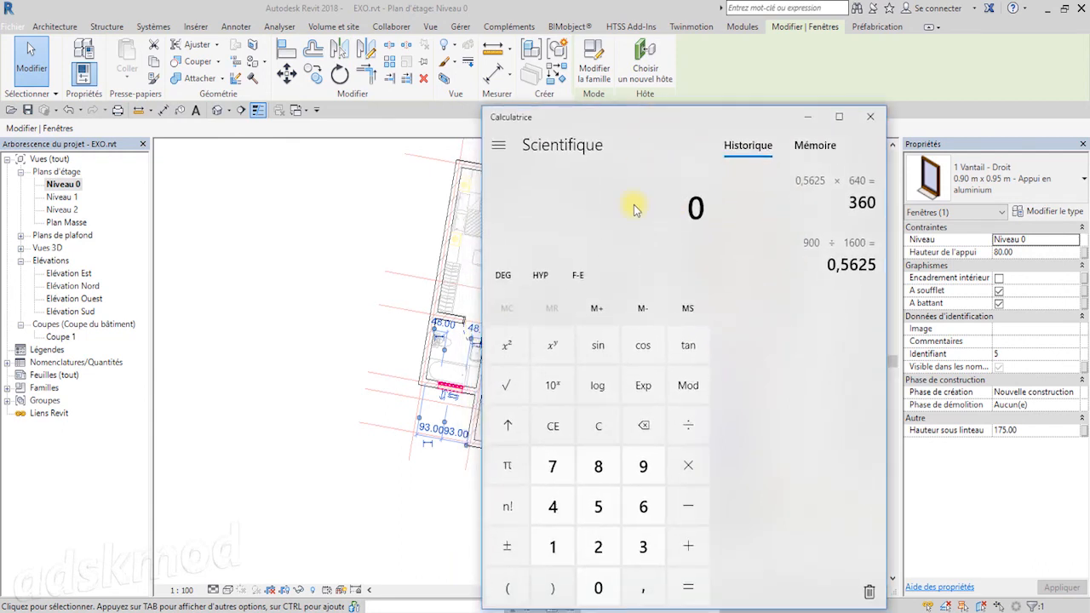
text(220-95)
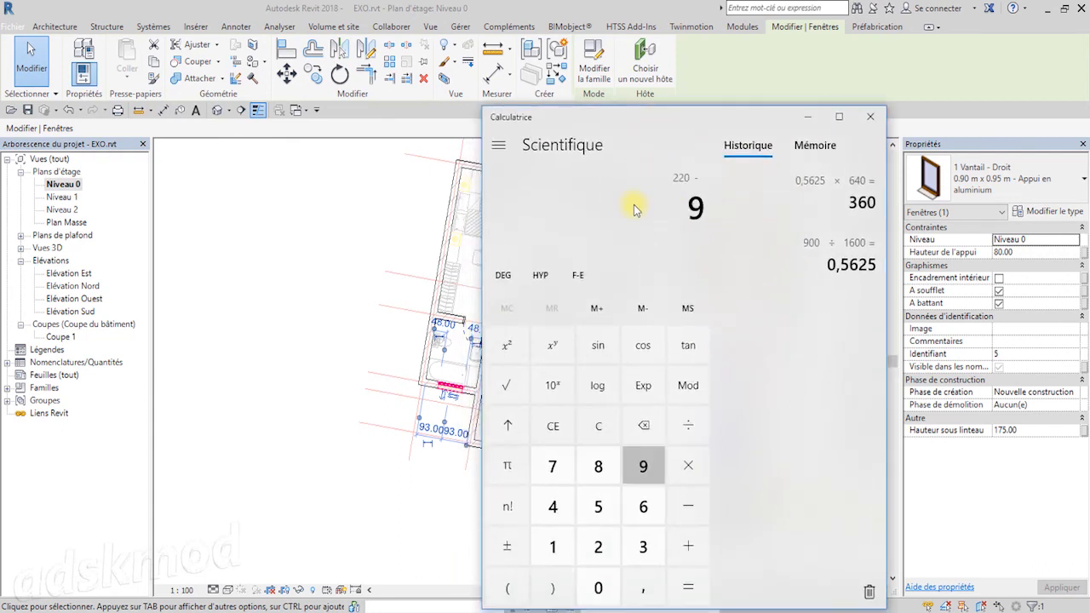
key(Return)
click(876, 119)
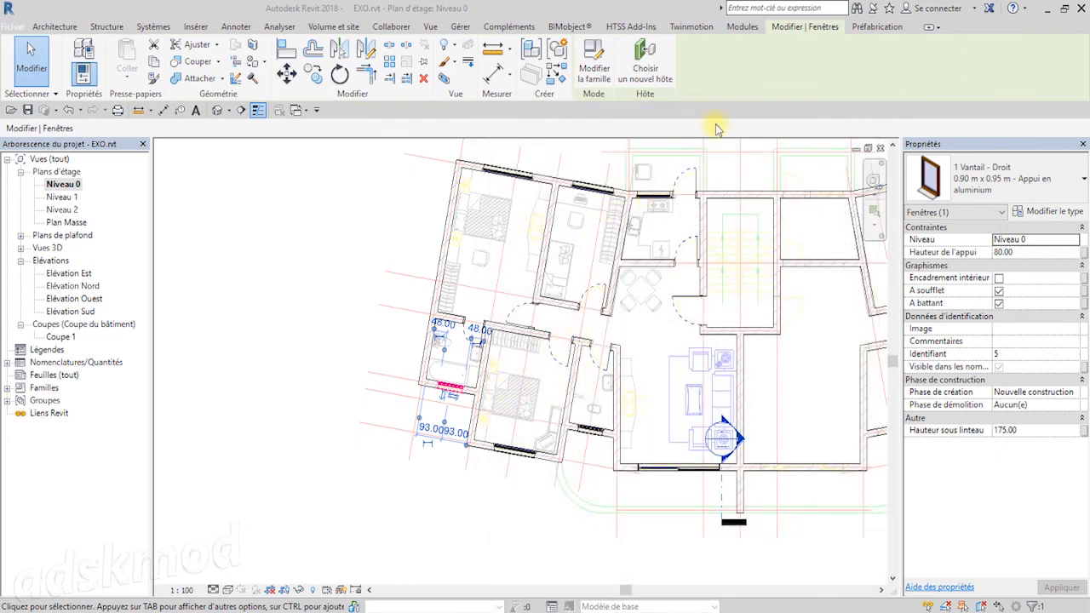
- Set the sill height of the bathroom, kitchen and small washroom 1 Vantail - Droit windows to 125
ctrl+click(664, 196)
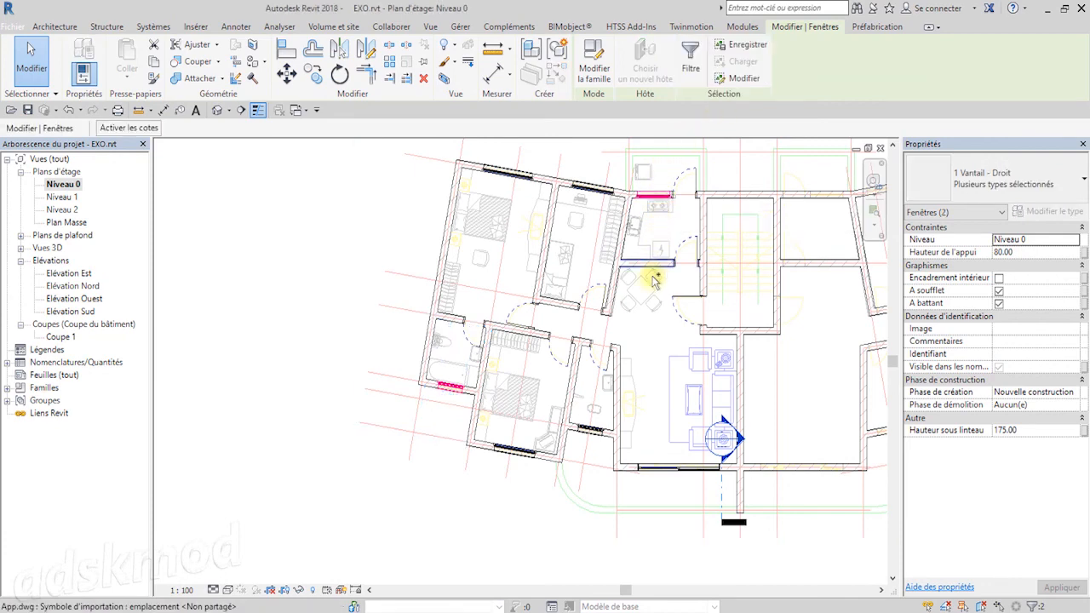
ctrl+click(594, 439)
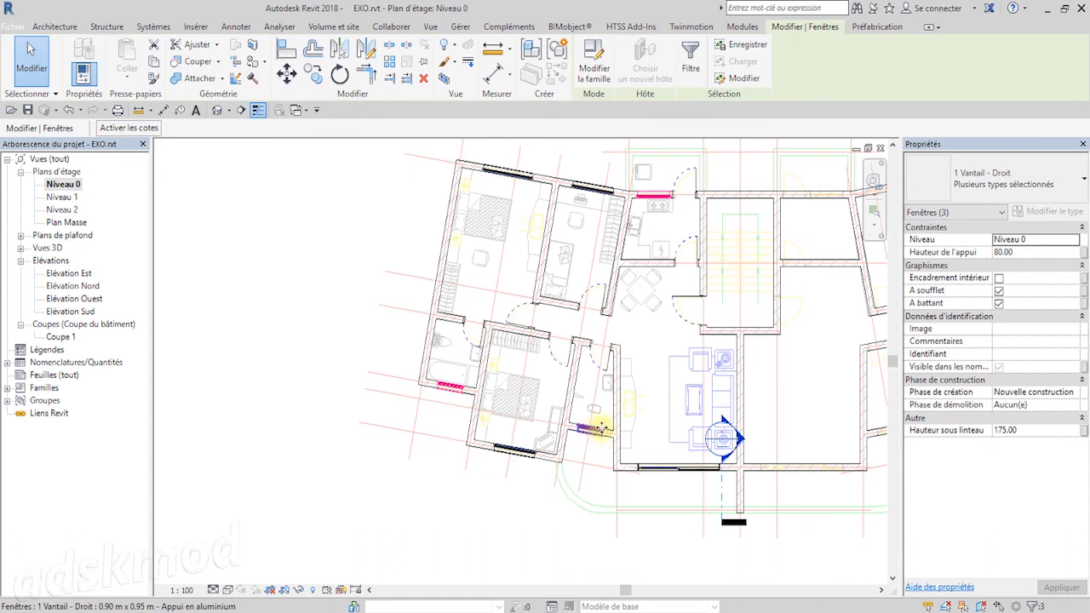
click(1015, 254)
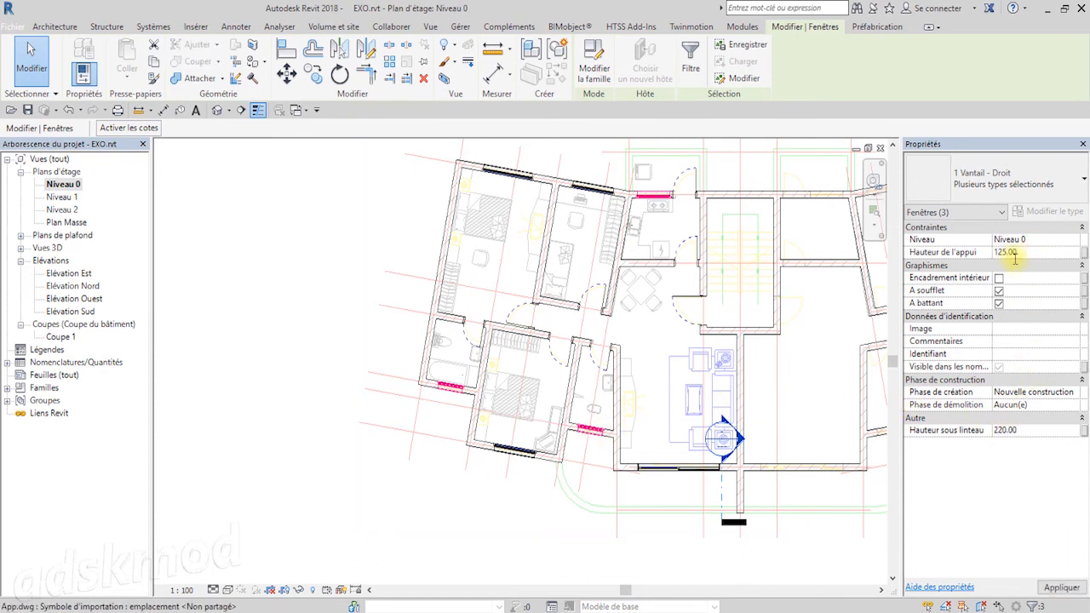
click(523, 522)
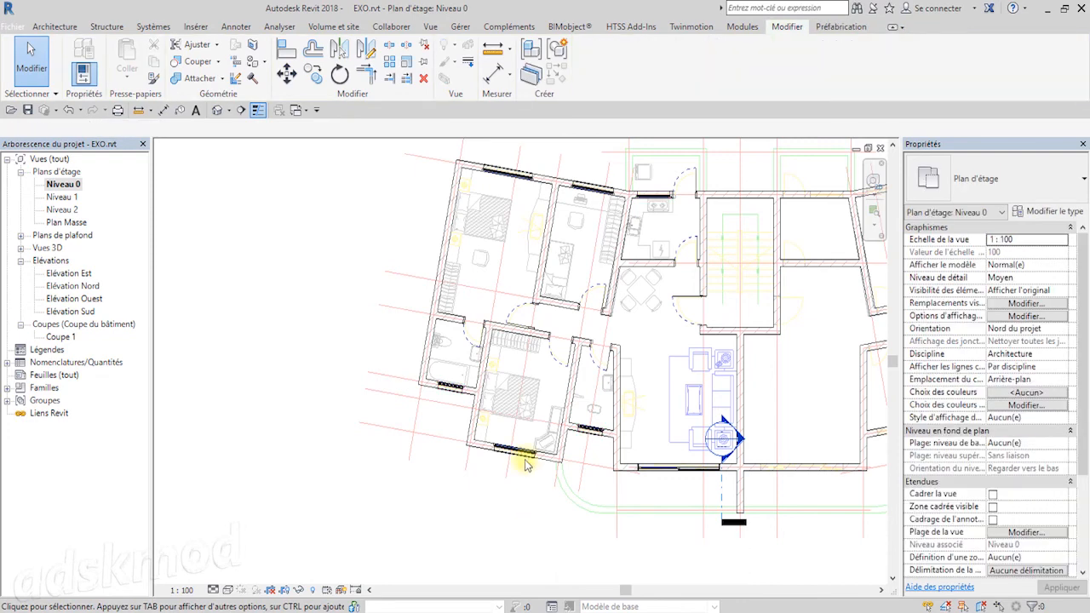
- Examine the window heights on the front and rear facades in the 3D view and return to the Niveau 0 plan
click(219, 114)
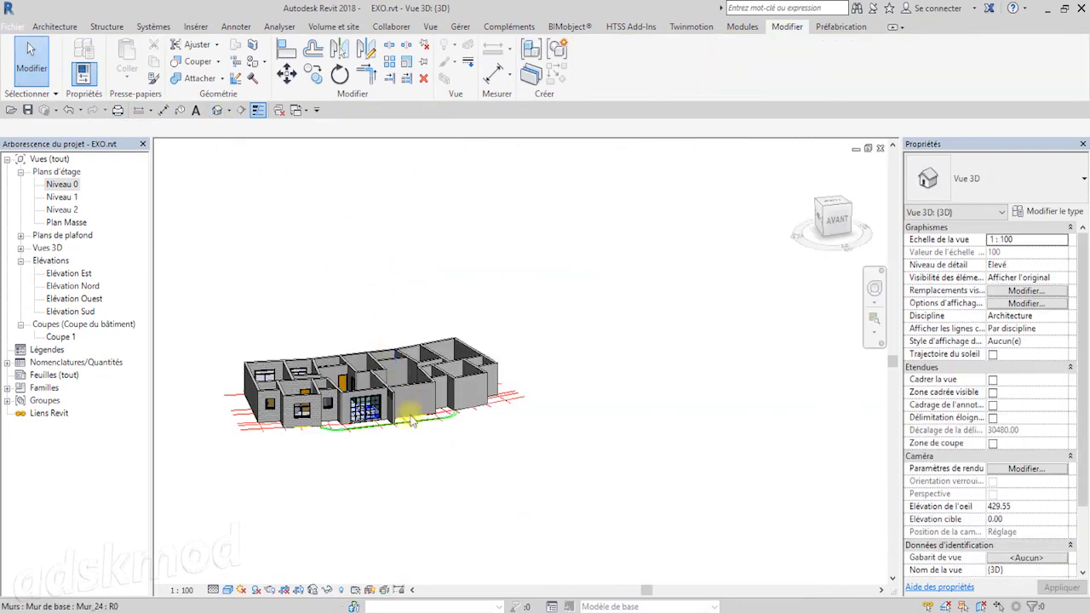
scroll(286, 427, up, 4)
middle_drag(388, 471, 574, 479)
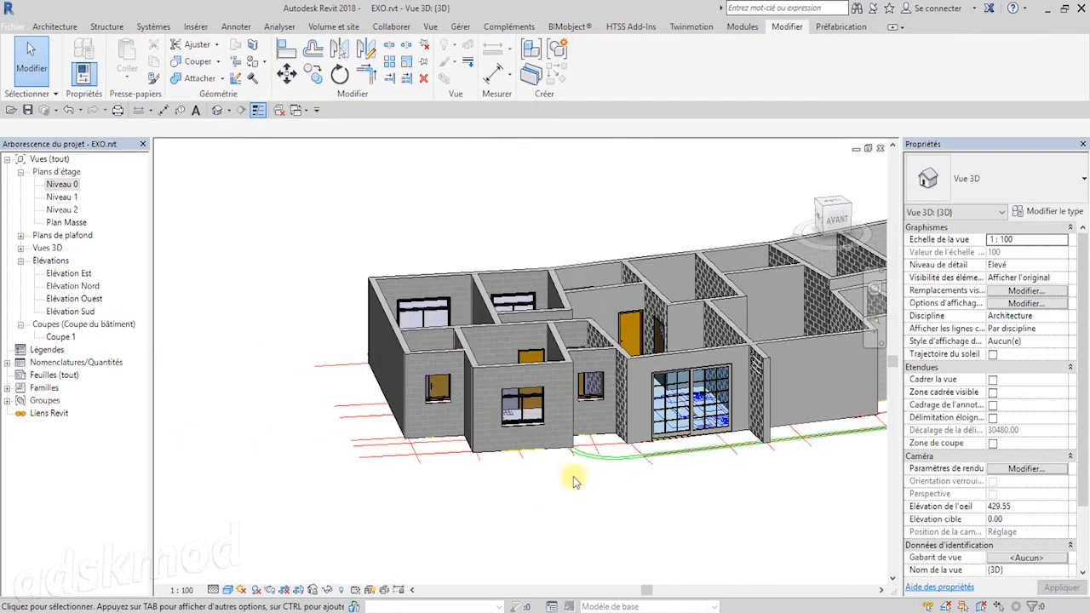
scroll(596, 441, up, 1)
mouse_move(500, 423)
shift+middle_down()
mouse_move(489, 419)
mouse_move(487, 462)
mouse_move(503, 477)
mouse_move(613, 499)
mouse_move(339, 393)
mouse_move(696, 455)
mouse_move(408, 382)
mouse_move(490, 416)
mouse_move(691, 438)
mouse_move(420, 318)
mouse_move(421, 440)
mouse_move(503, 395)
mouse_move(596, 385)
shift+middle_up()
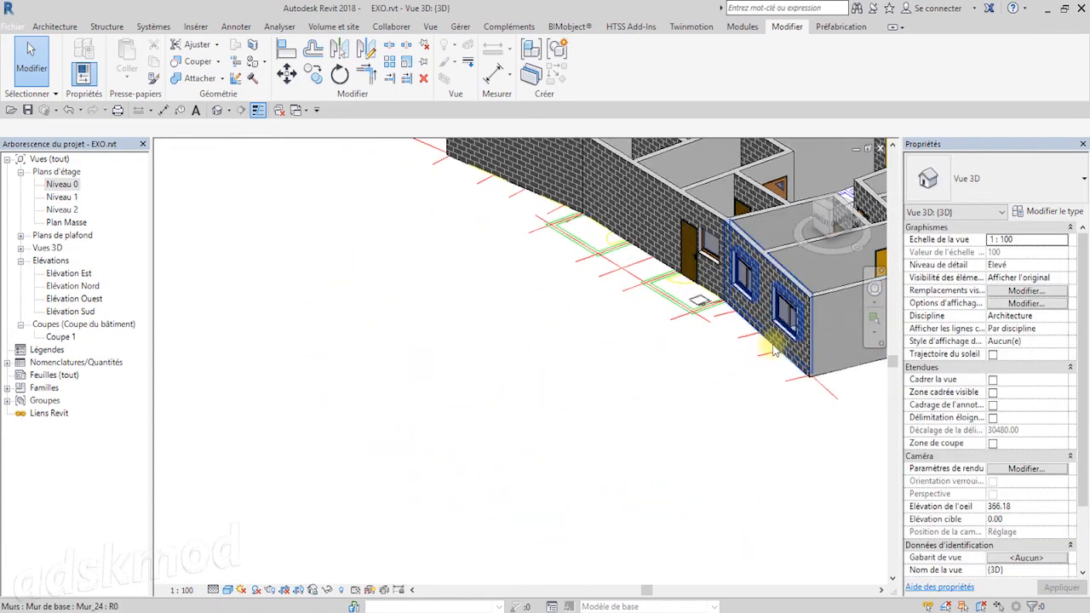
shift+middle_drag(774, 350, 647, 374)
mouse_move(388, 466)
shift+middle_down()
mouse_move(505, 445)
mouse_move(389, 450)
mouse_move(637, 469)
mouse_move(654, 452)
mouse_move(662, 464)
mouse_move(607, 510)
mouse_move(645, 479)
shift+middle_up()
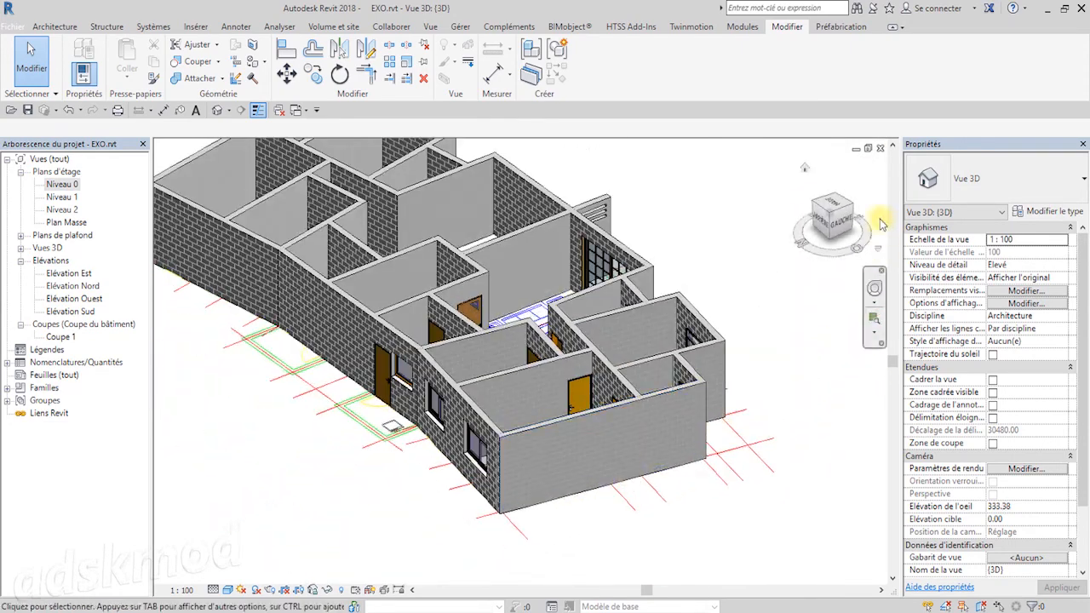
click(880, 149)
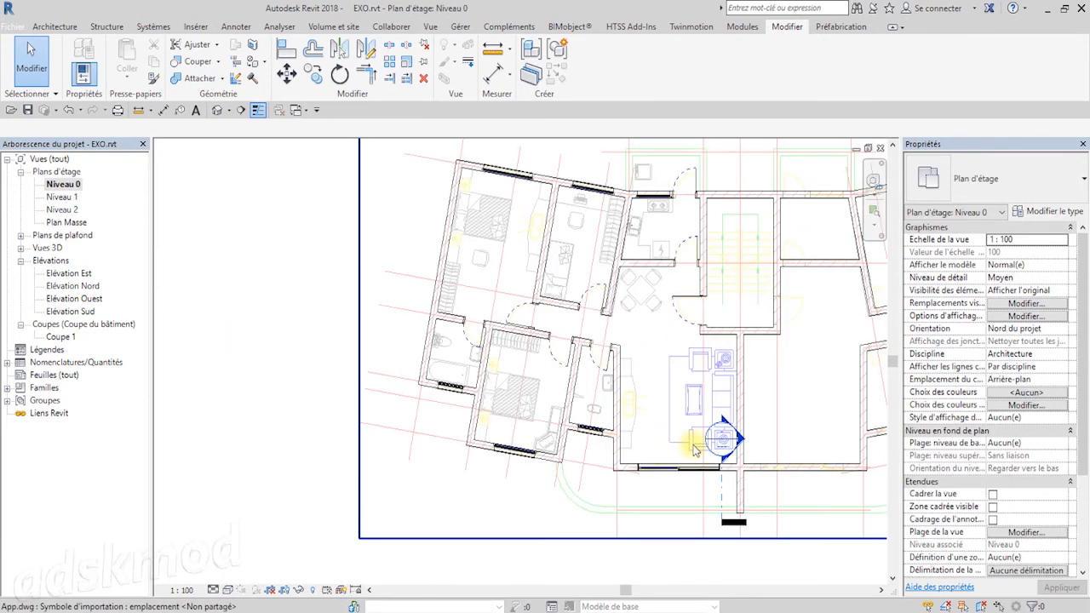
- Select the furnished apartment's elements up to the stairwell and filter the selection to only Fenêtres and Portes
middle_drag(553, 251, 391, 243)
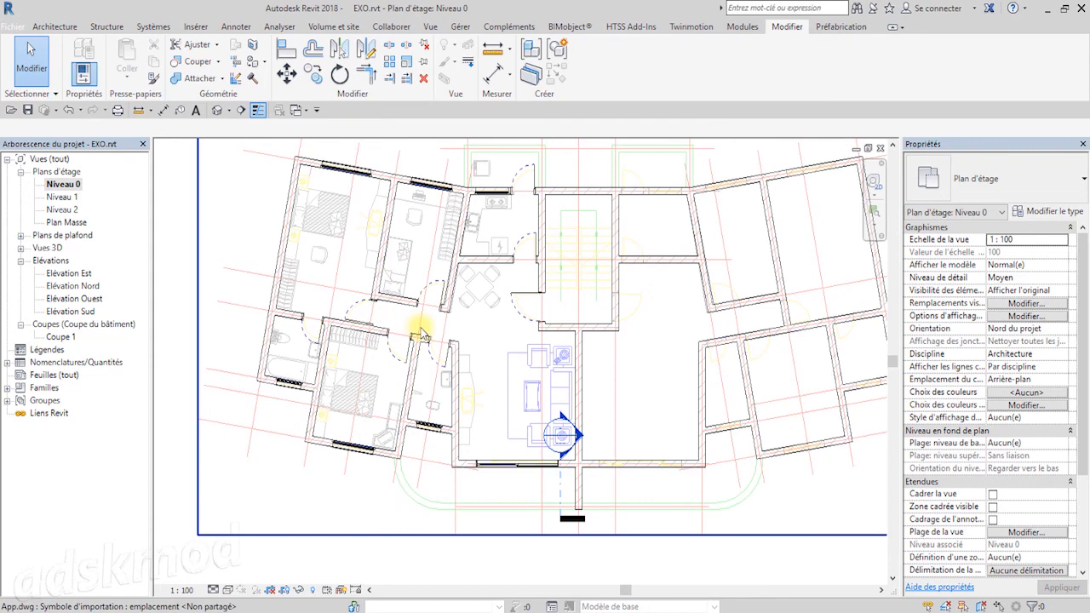
scroll(420, 335, down, 1)
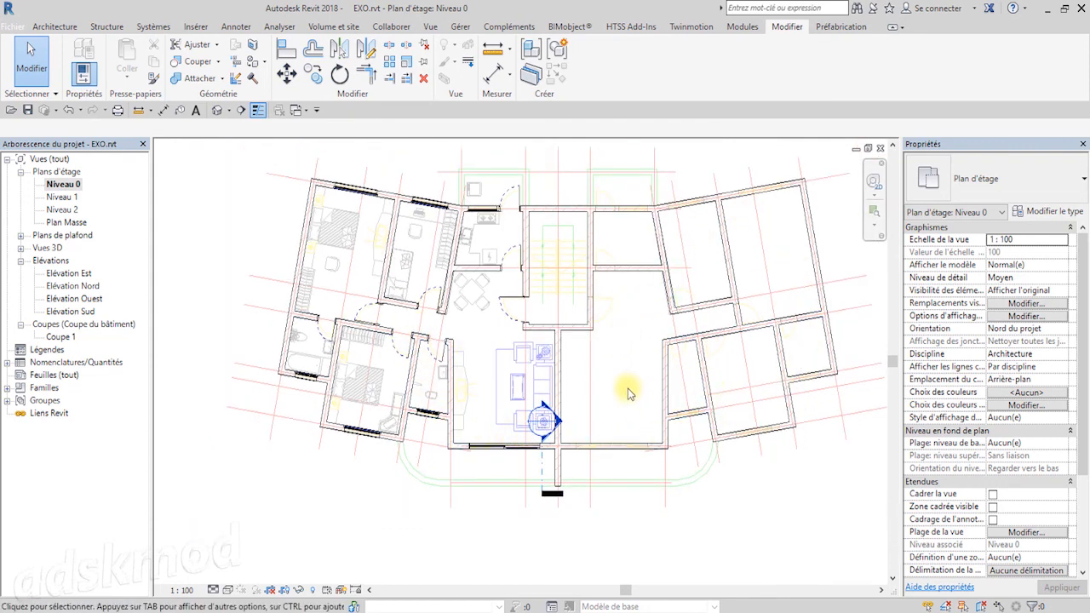
scroll(394, 247, down, 3)
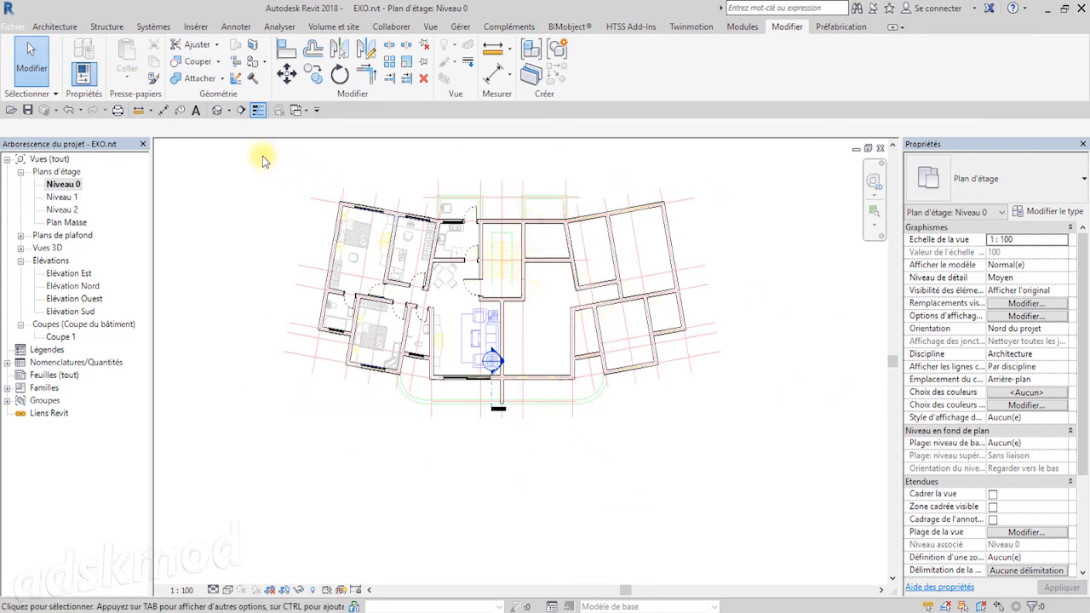
drag(262, 157, 531, 453)
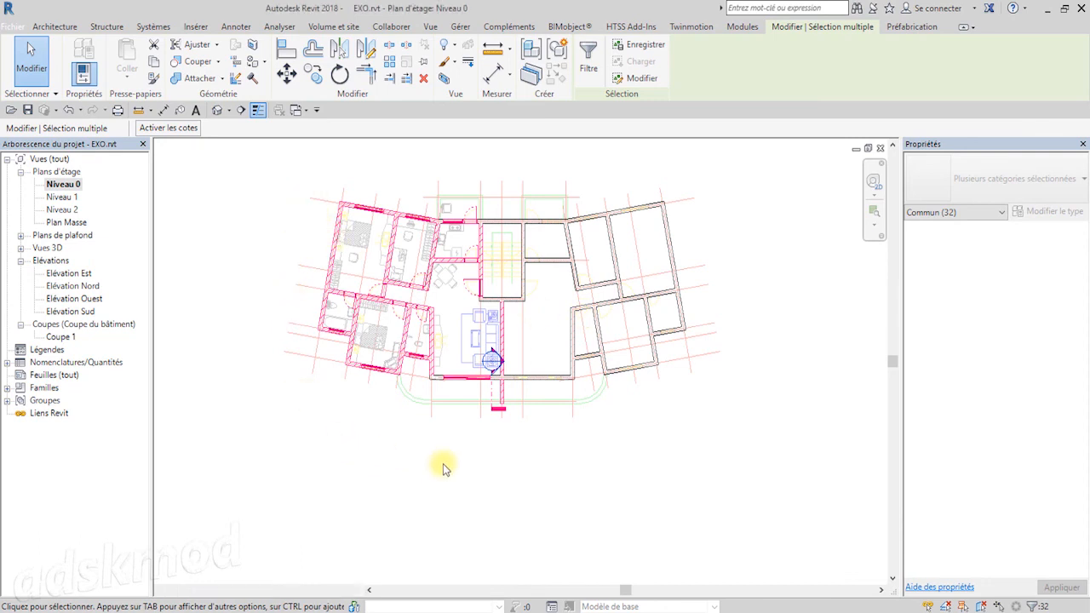
click(256, 154)
drag(245, 152, 538, 452)
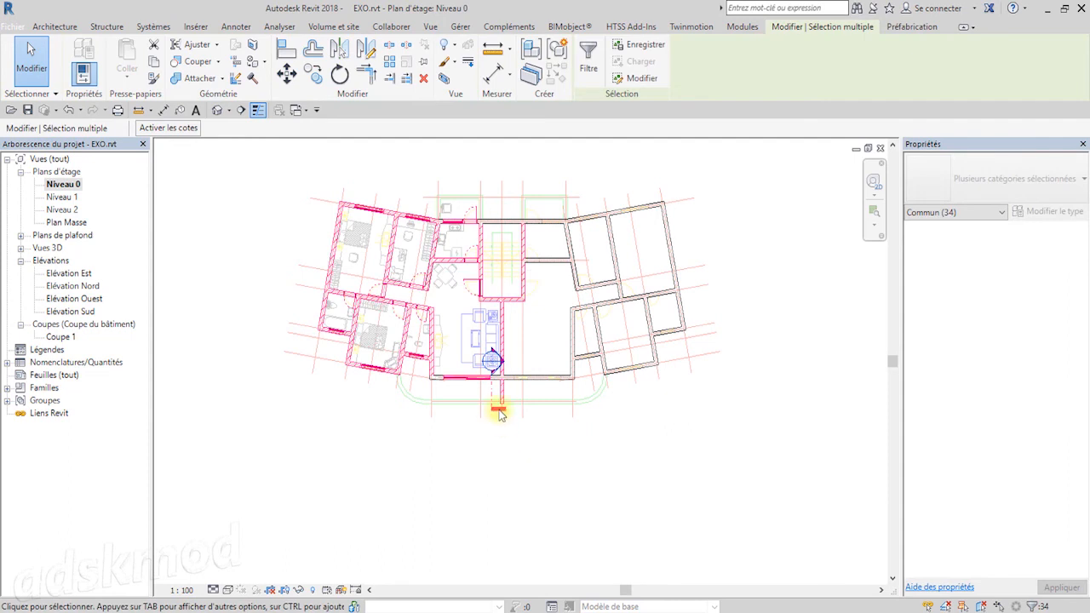
click(587, 58)
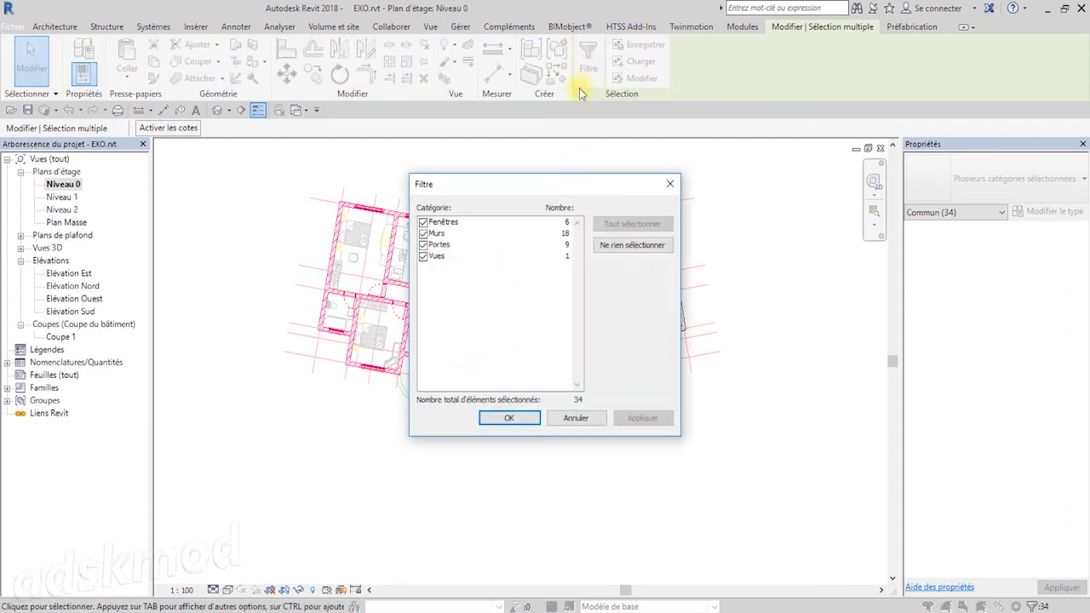
click(617, 247)
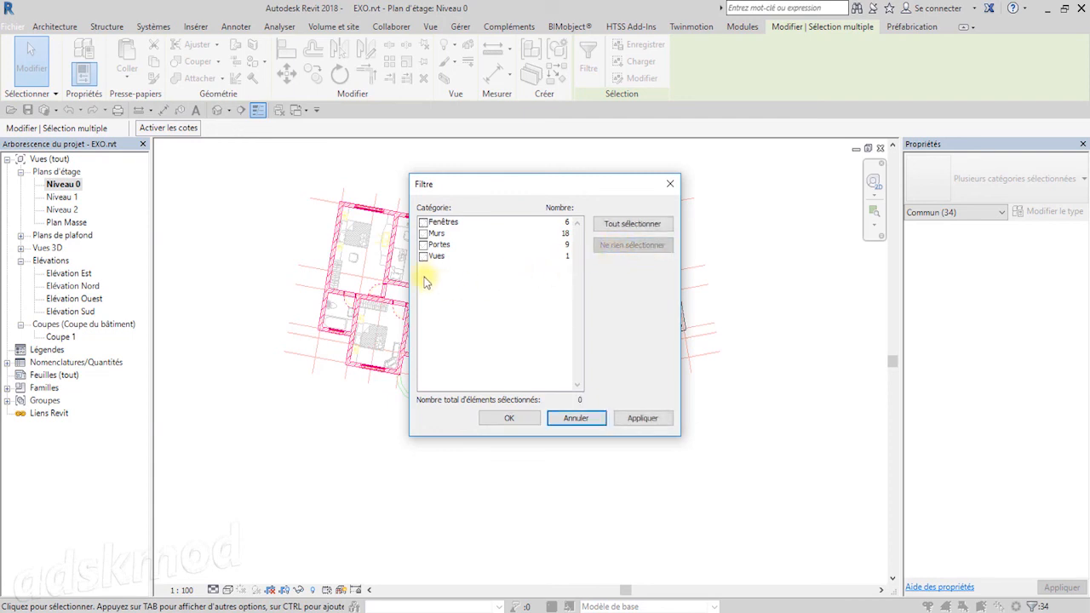
click(423, 245)
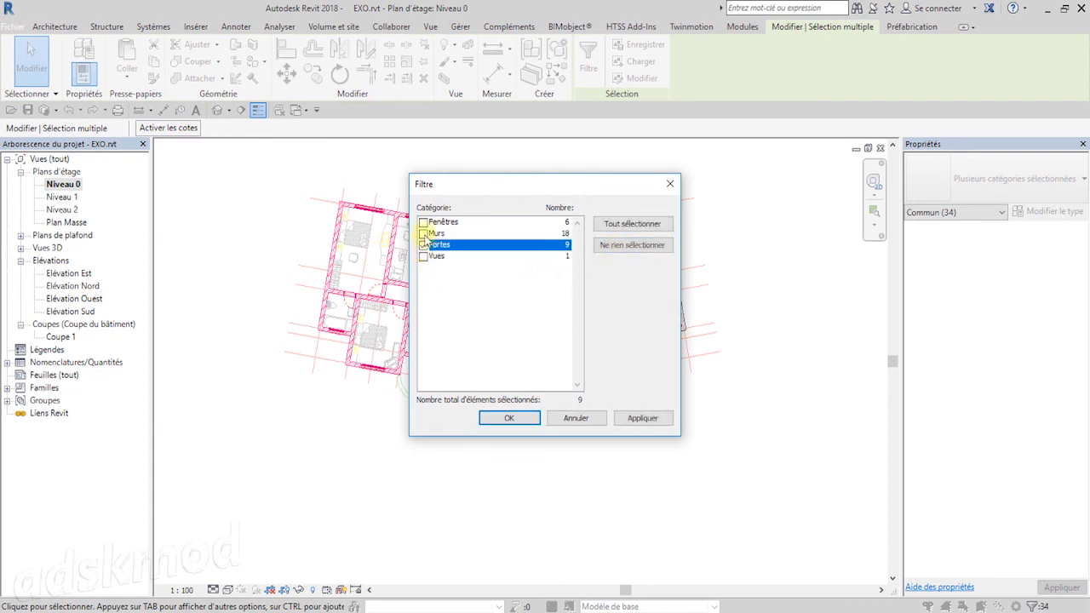
click(423, 222)
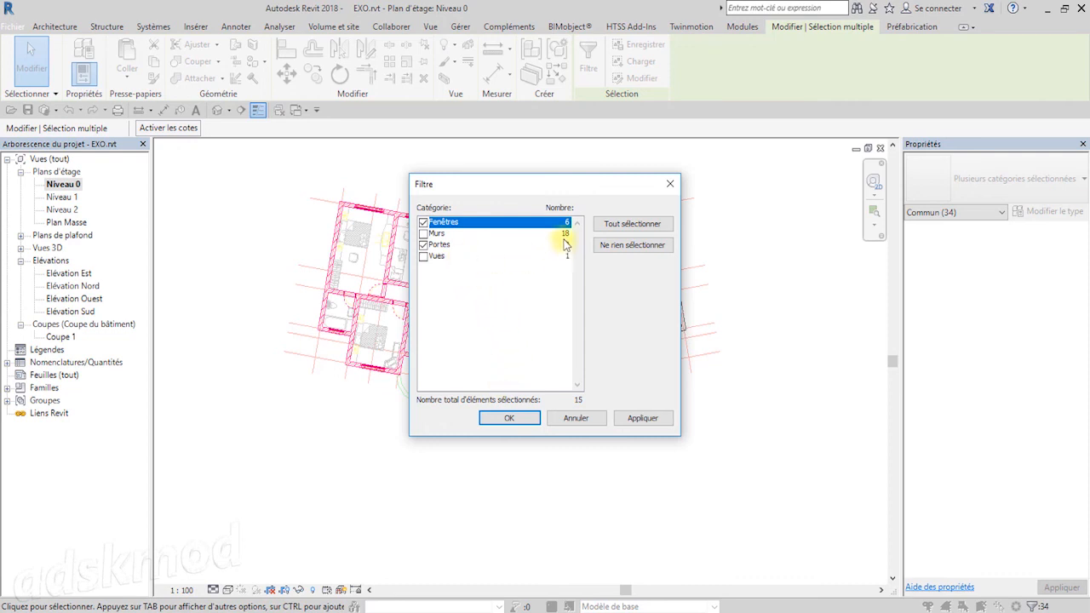
click(522, 419)
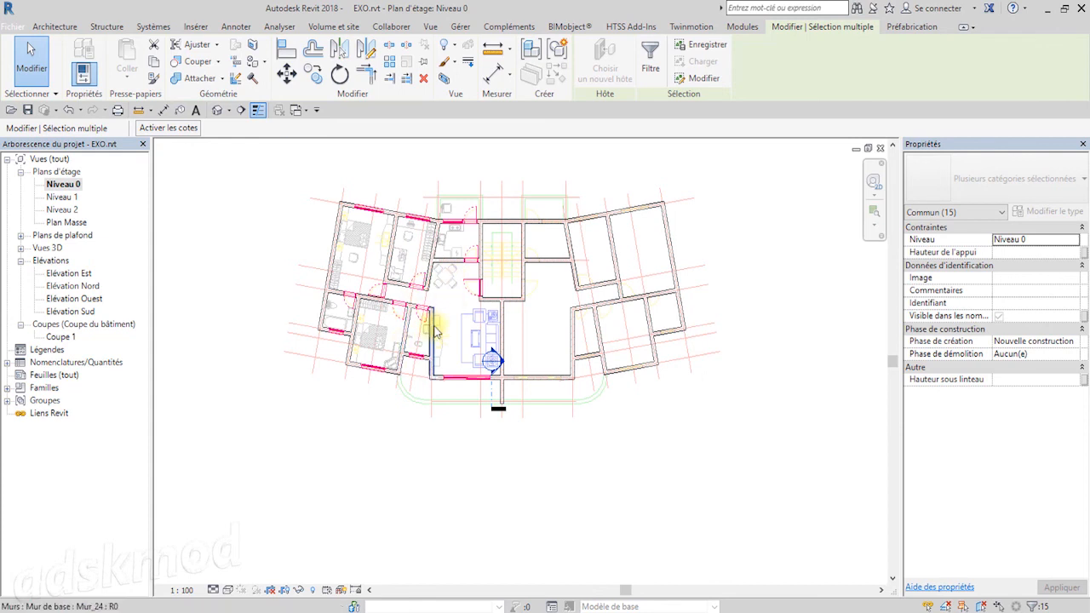
- Mirror a copy of the selected doors and windows into the opposite apartment about the central party wall's axis
scroll(491, 375, up, 1)
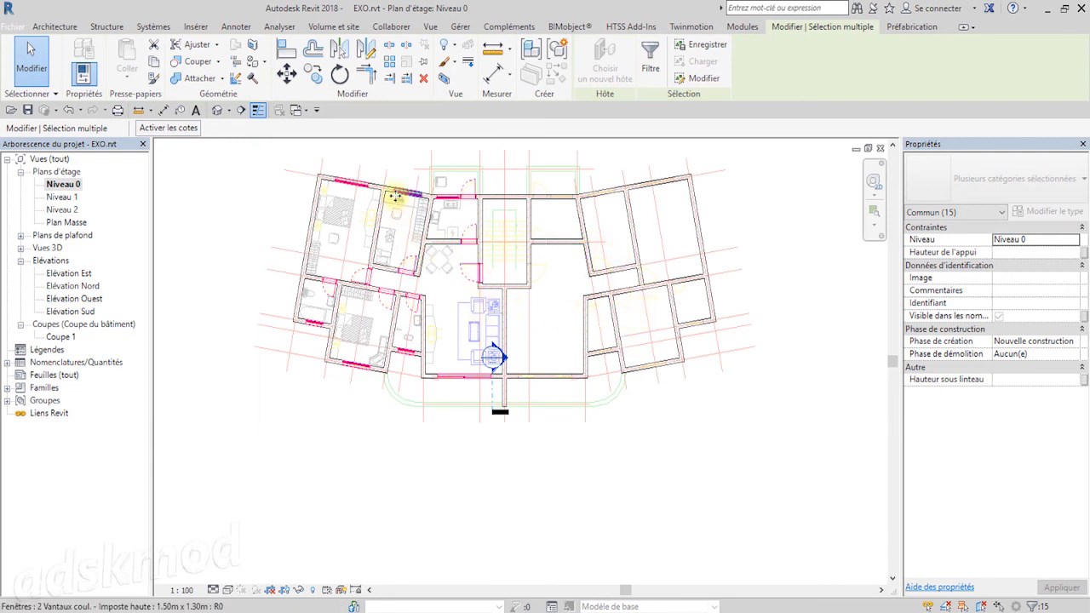
click(340, 53)
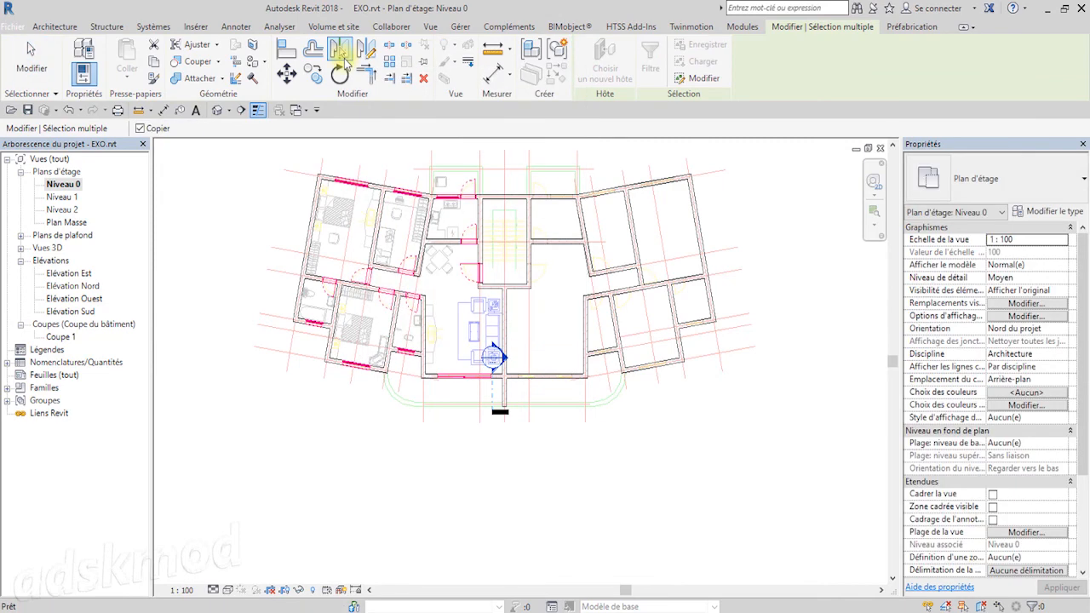
scroll(506, 377, up, 4)
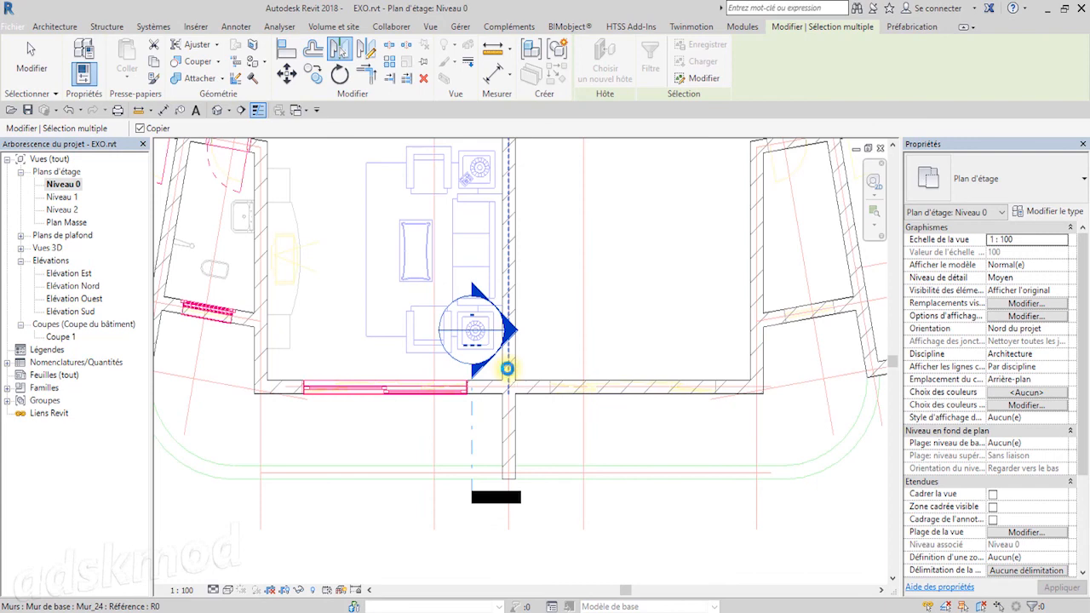
key(Escape)
scroll(630, 383, down, 6)
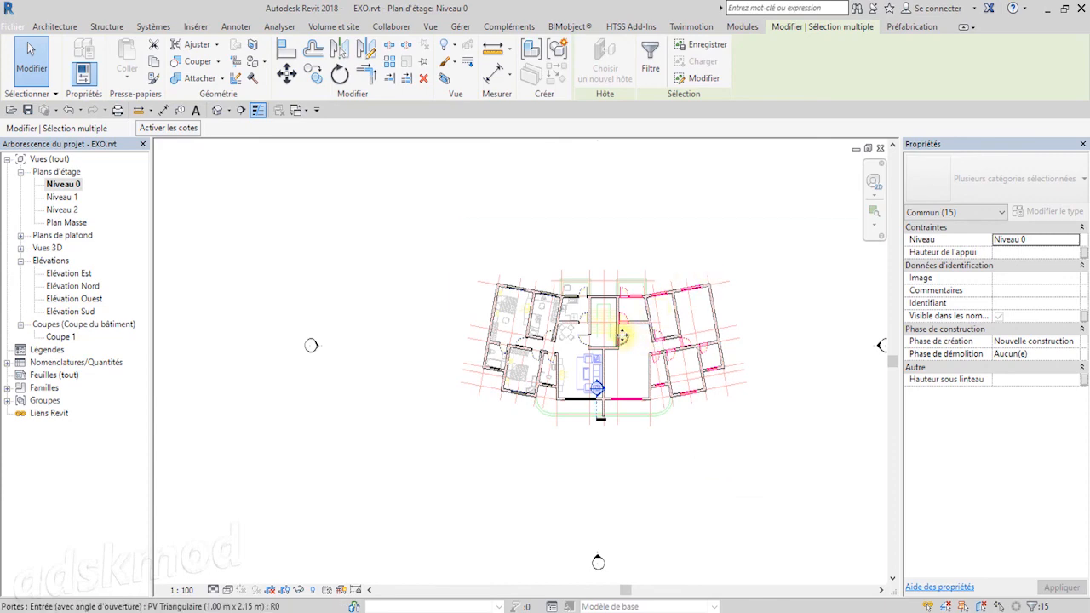
scroll(622, 337, up, 2)
key(Escape)
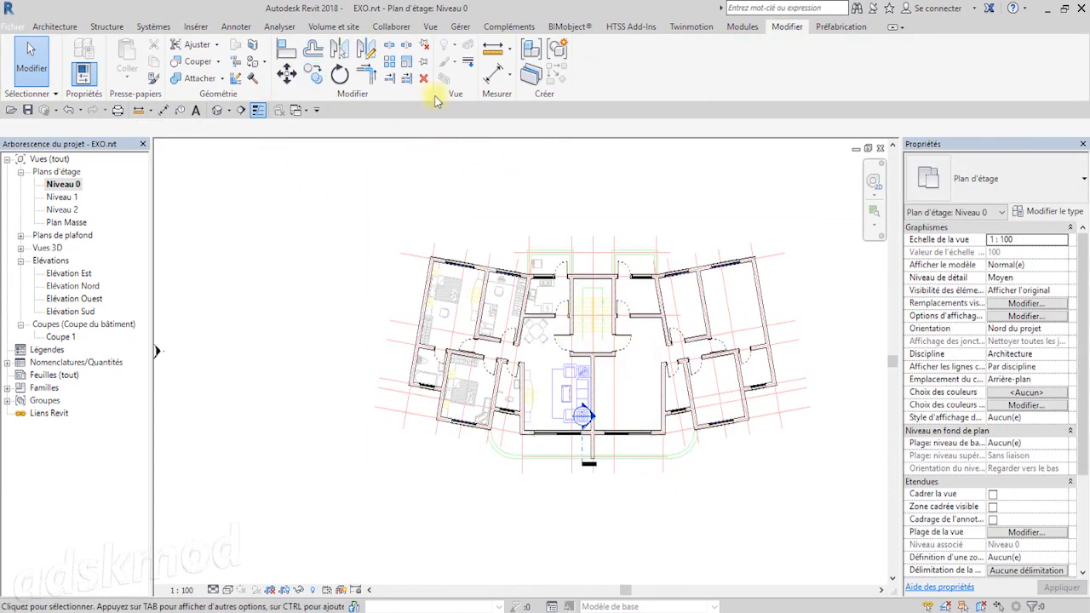
- Inspect the mirrored doors and windows in the 3D view from the front and go back to the floor plan
click(260, 111)
click(218, 112)
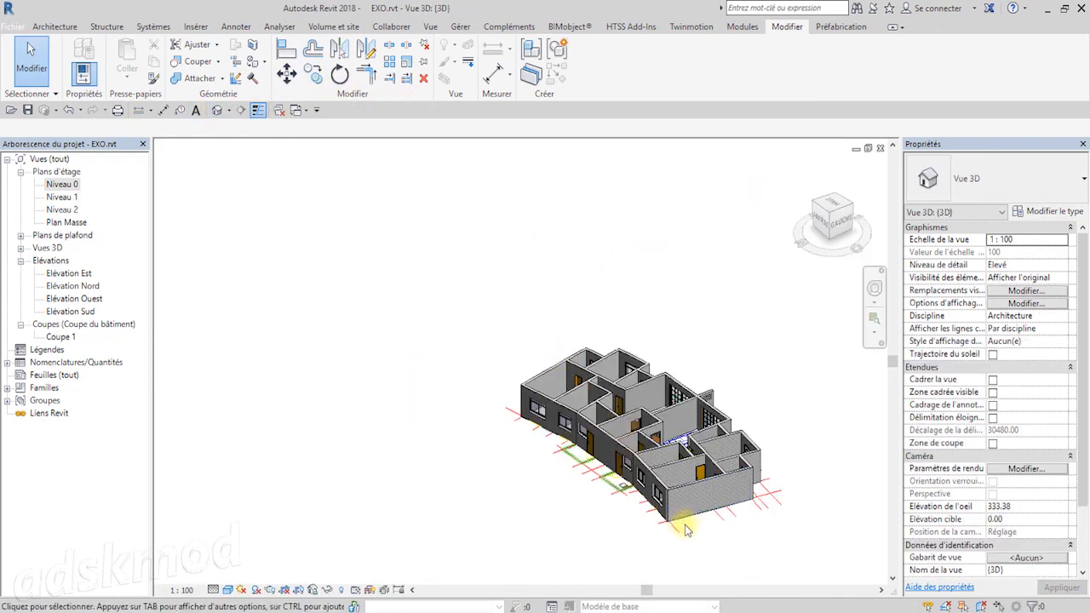
shift+middle_drag(746, 520, 647, 425)
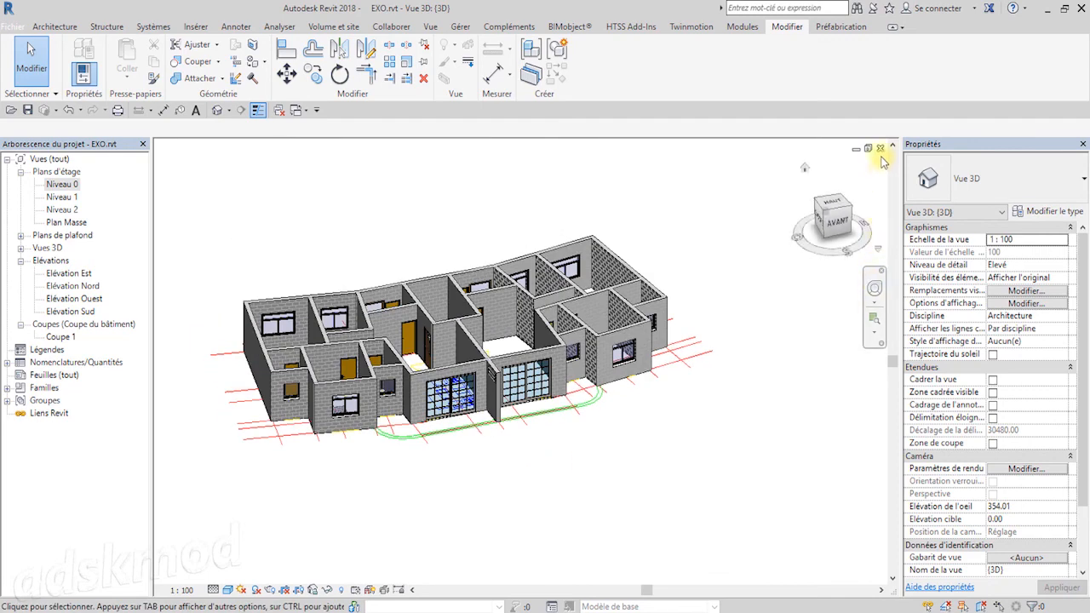
click(880, 149)
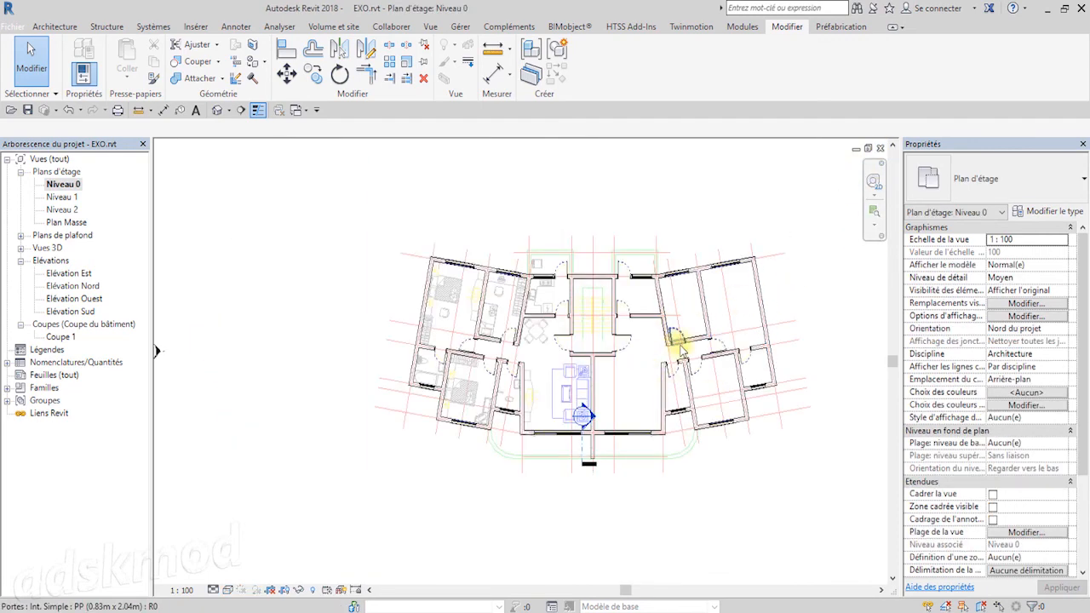